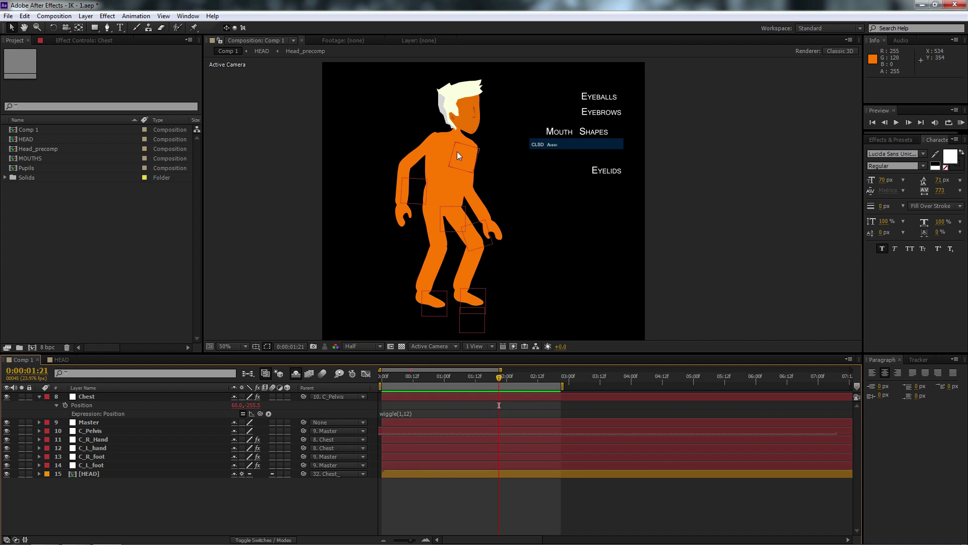
Pose the character by moving the chest and pelvis controllers in the composition.
drag(458, 153, 463, 154)
mouse_move(447, 222)
mouse_down()
mouse_move(461, 203)
mouse_move(461, 232)
mouse_move(439, 211)
mouse_move(468, 222)
mouse_move(433, 210)
mouse_move(447, 205)
mouse_up()
mouse_move(467, 156)
mouse_down()
mouse_move(446, 113)
mouse_move(468, 145)
mouse_up()
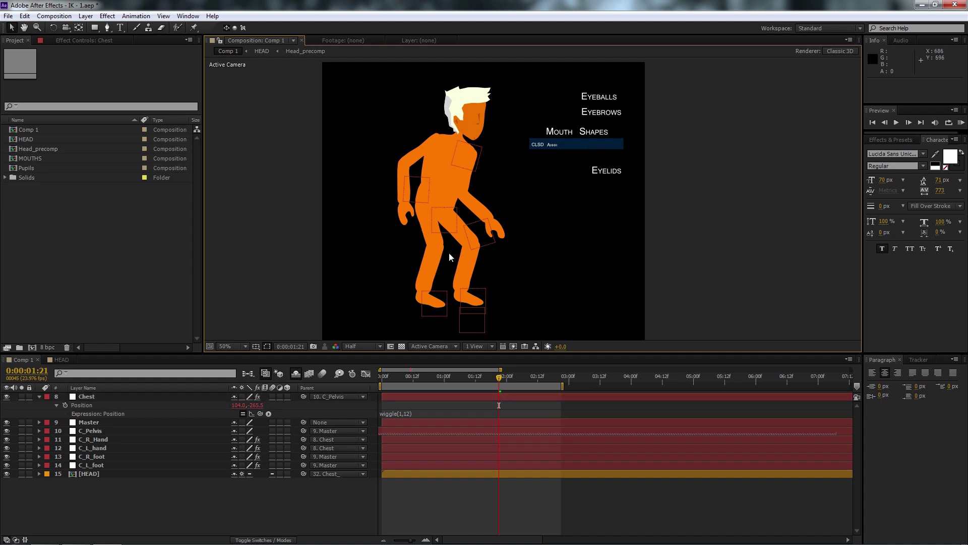
Reveal the shy layers of Comp 1 to review them and hide them again.
click(295, 373)
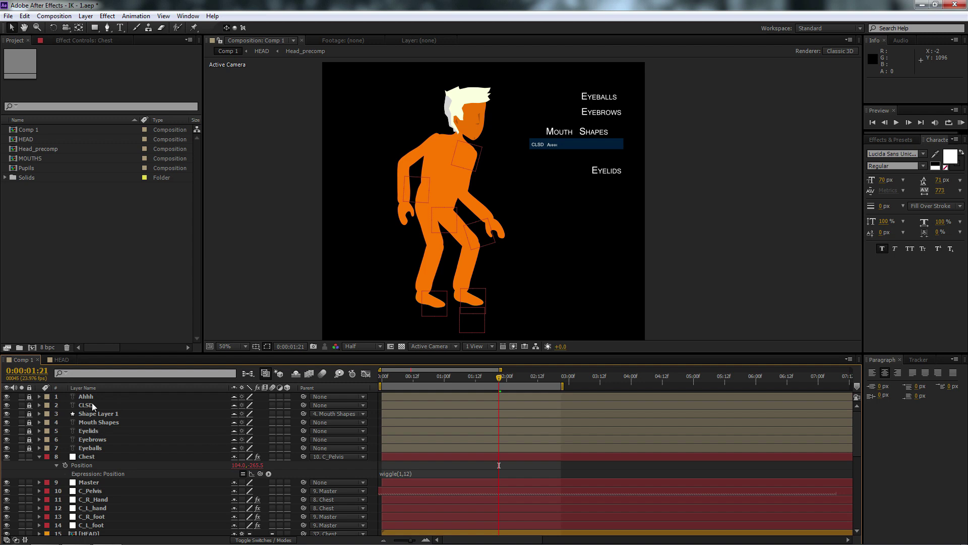
click(296, 373)
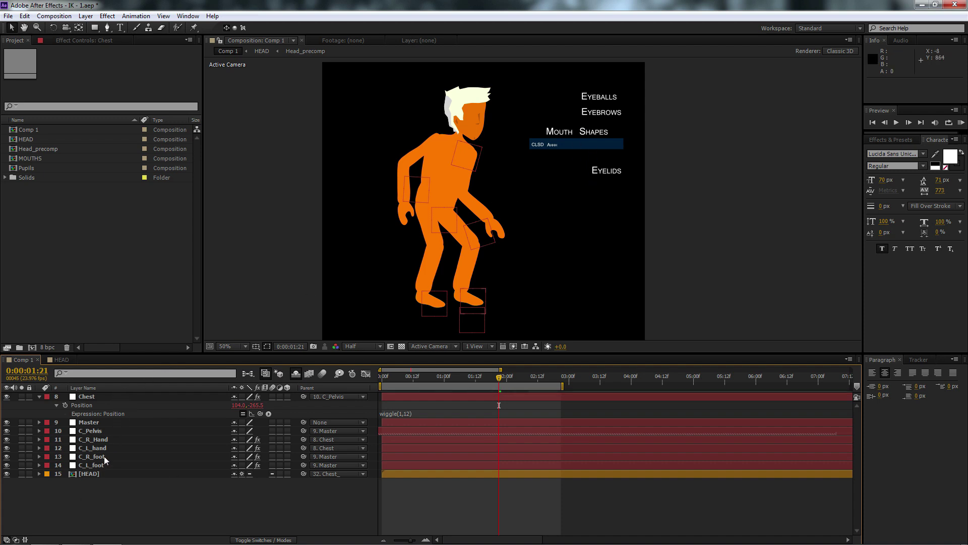
Check the HEAD layer's parent setting and the available Pre-compose command without changing the layer.
click(83, 473)
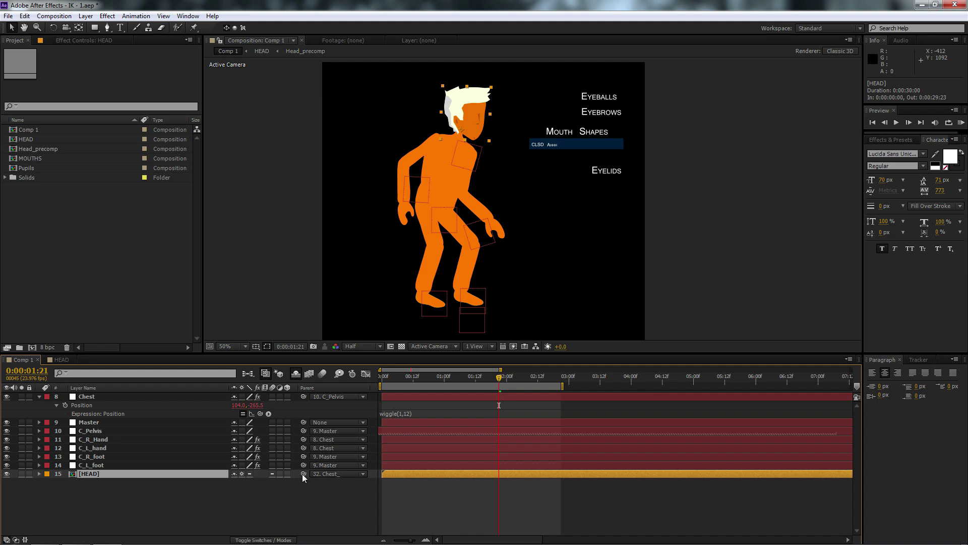
click(361, 474)
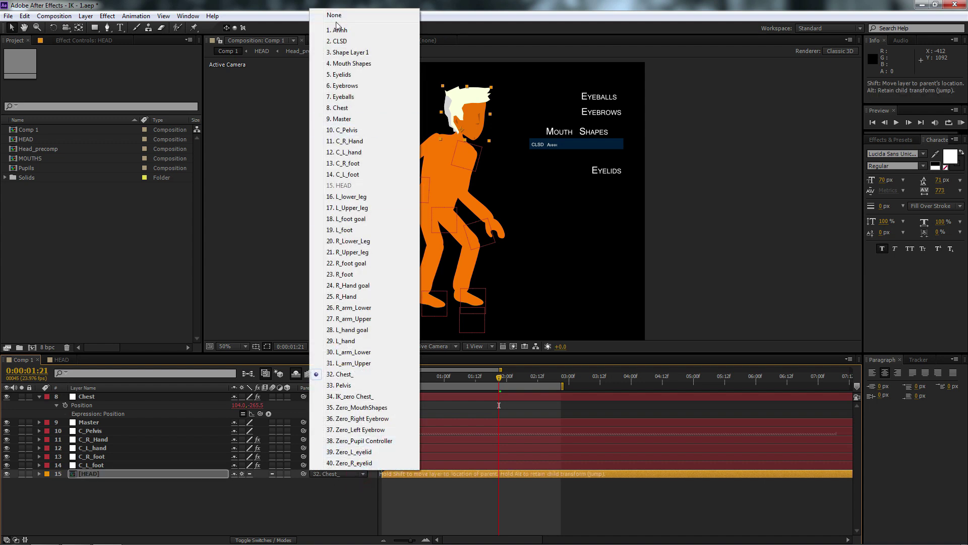
click(288, 492)
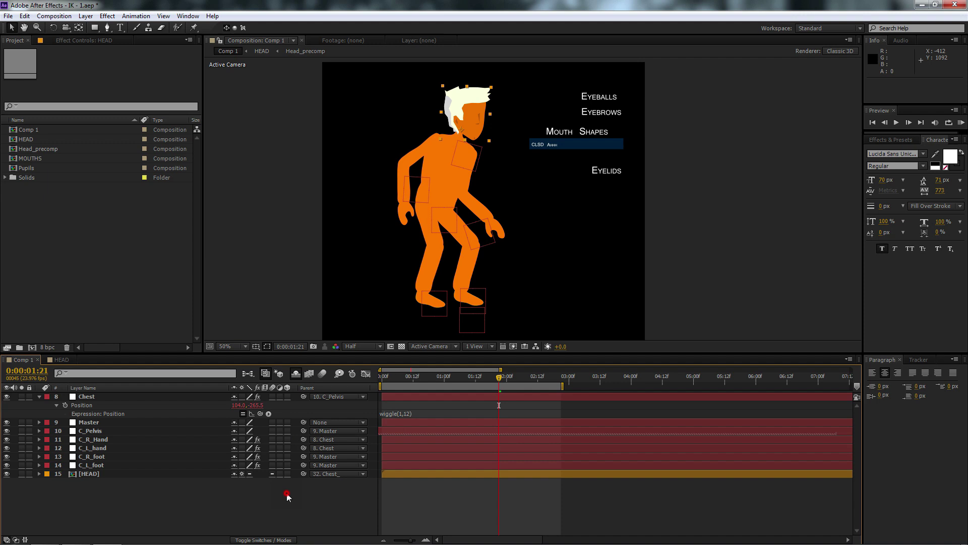
click(78, 474)
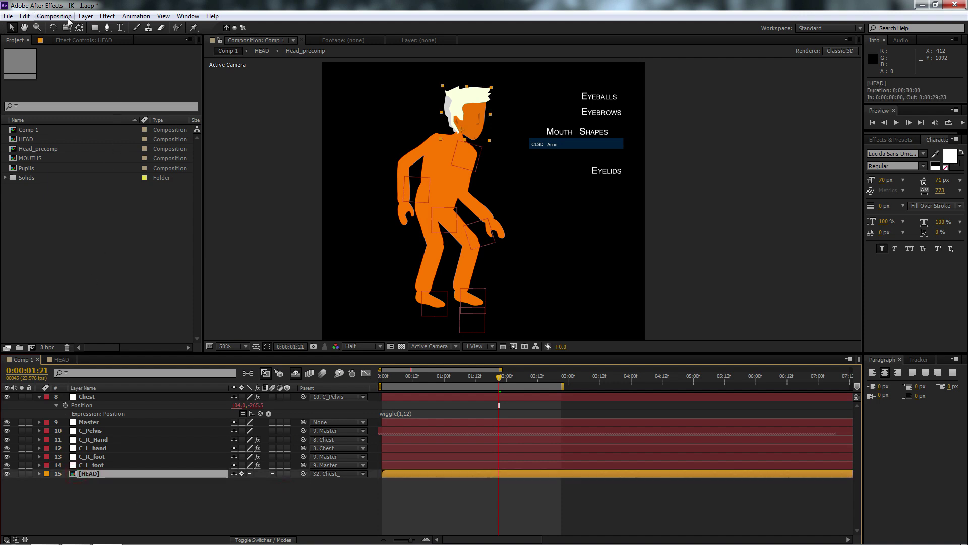
click(86, 16)
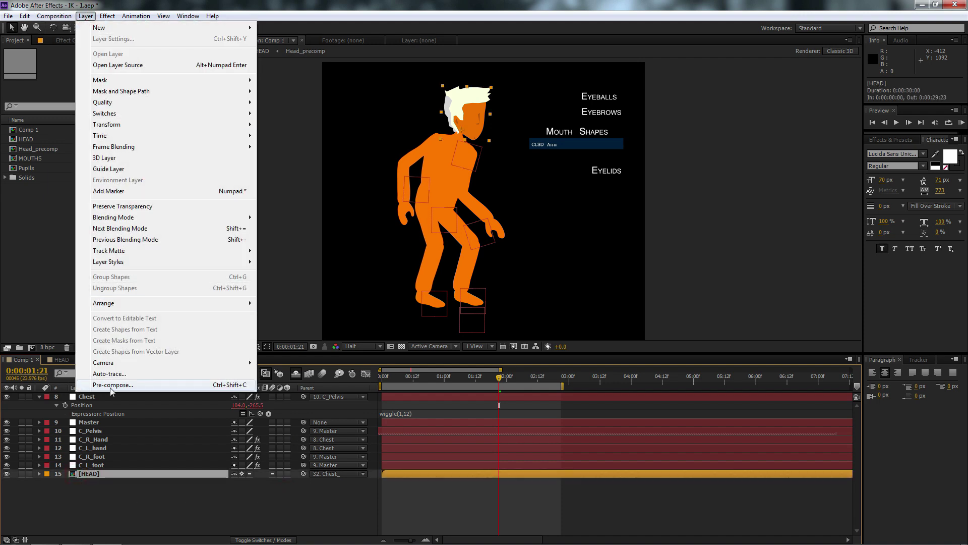
click(86, 496)
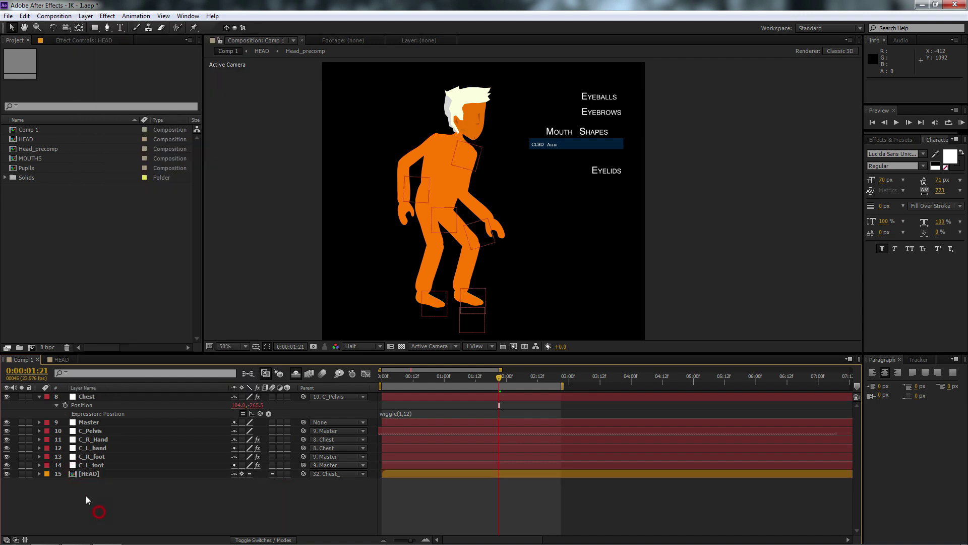
Open the HEAD composition, turn on its region of interest and check the option to crop the comp to it.
double_click(72, 474)
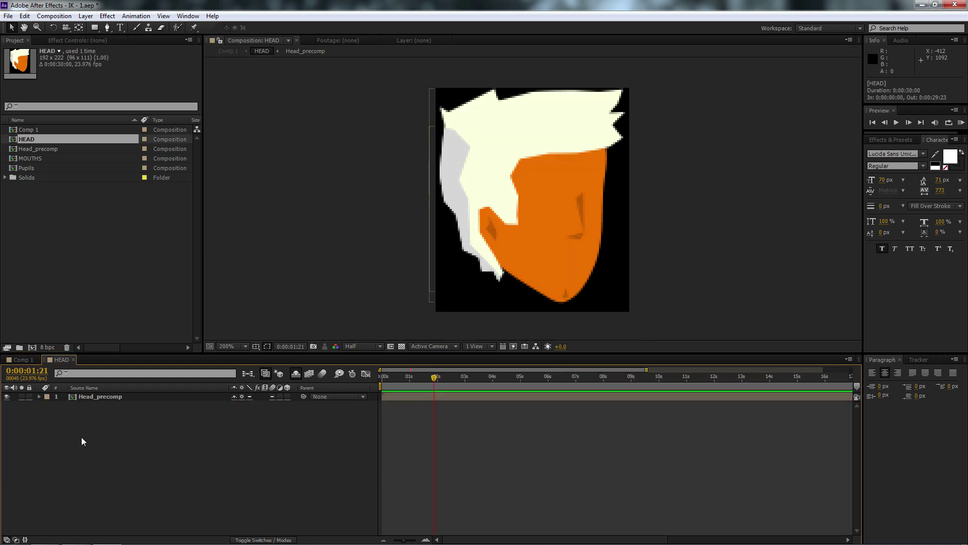
key(comma)
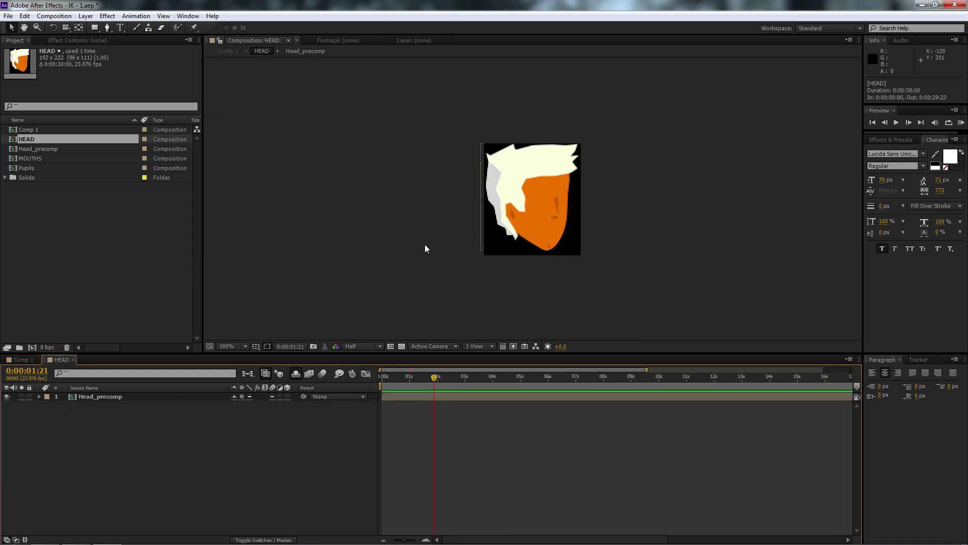
key(comma)
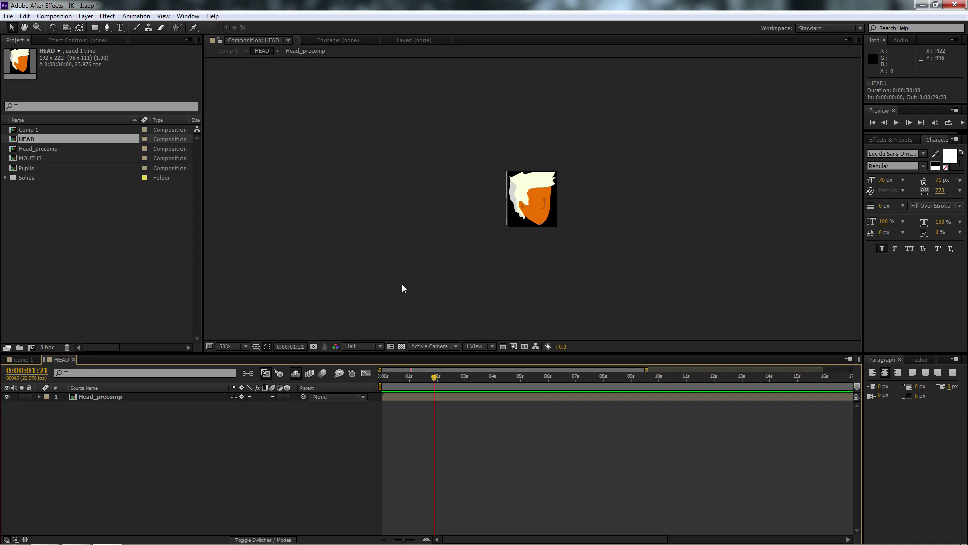
click(391, 346)
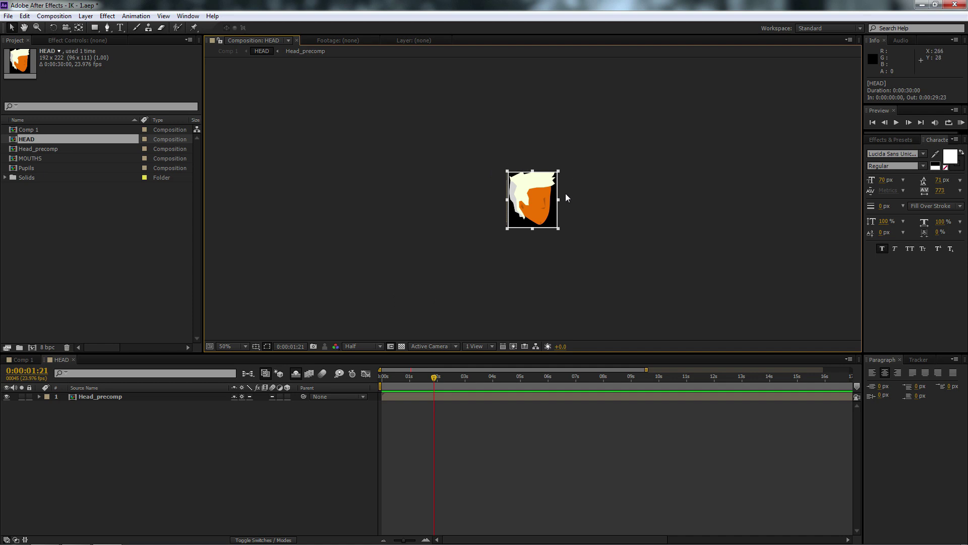
click(54, 16)
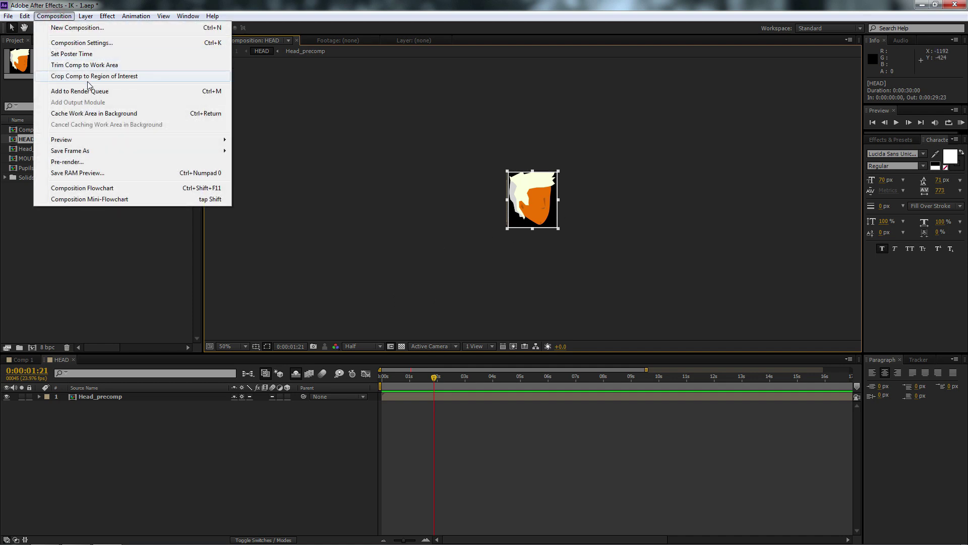
click(302, 289)
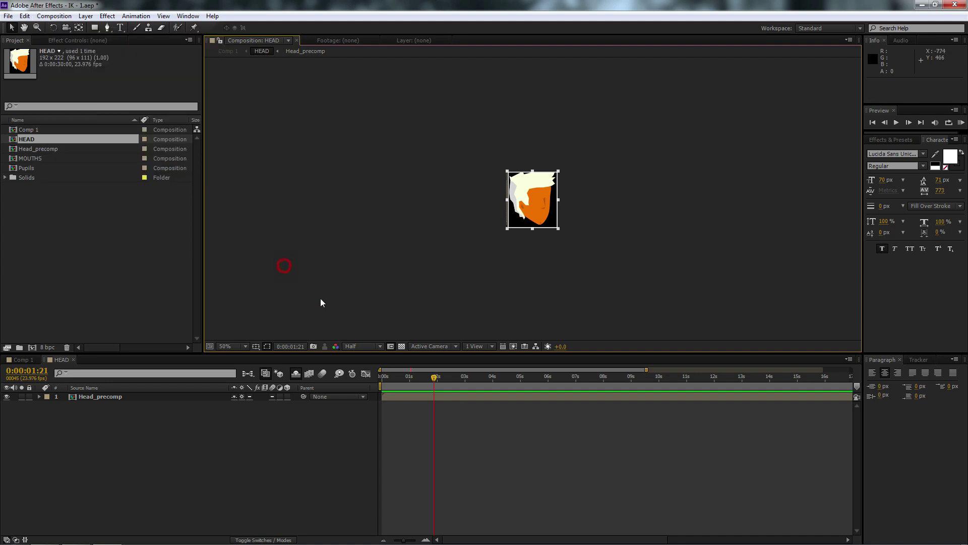
Return to Comp 1 and inspect the HEAD layer where it meets the neck.
click(21, 360)
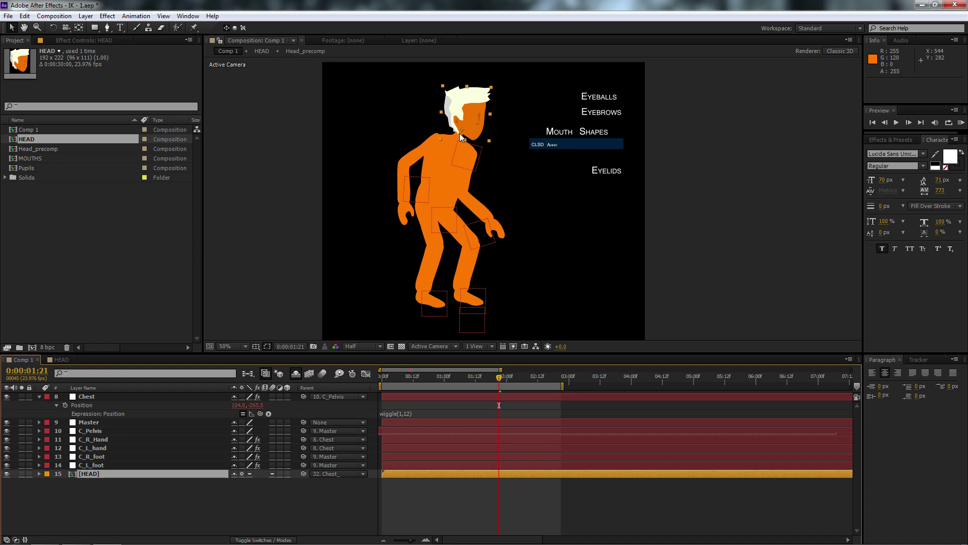
key(y)
key(v)
Reopen the HEAD composition and turn off its region of interest.
double_click(73, 475)
click(76, 398)
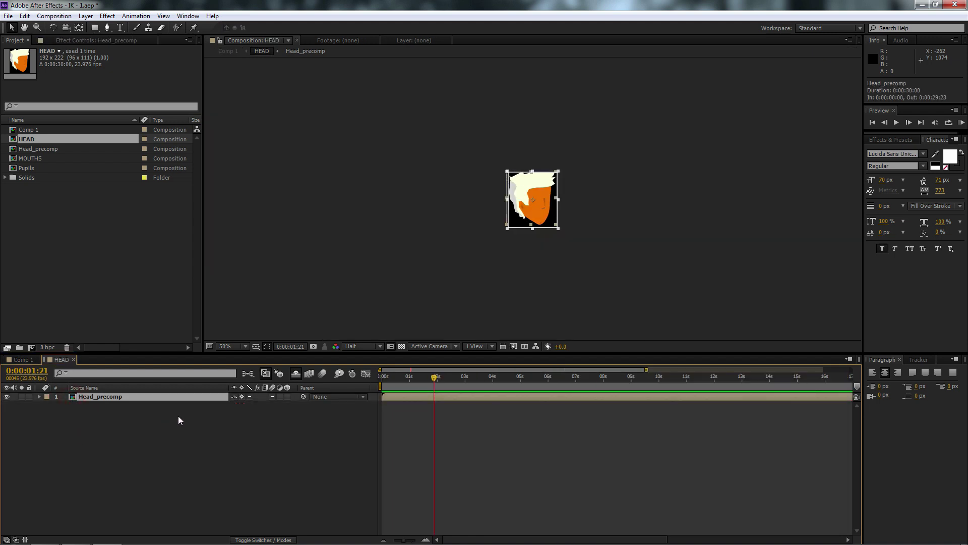
key(period)
key(period)
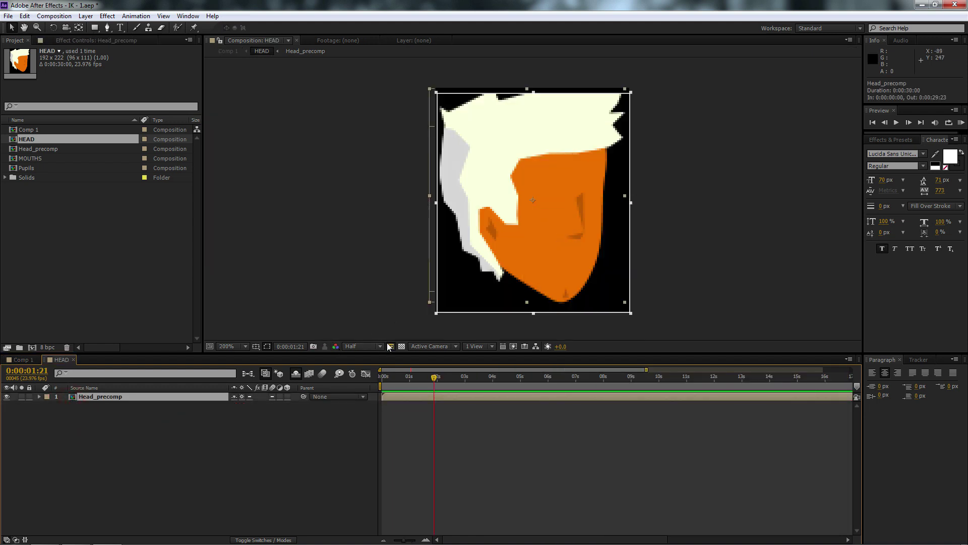
click(147, 449)
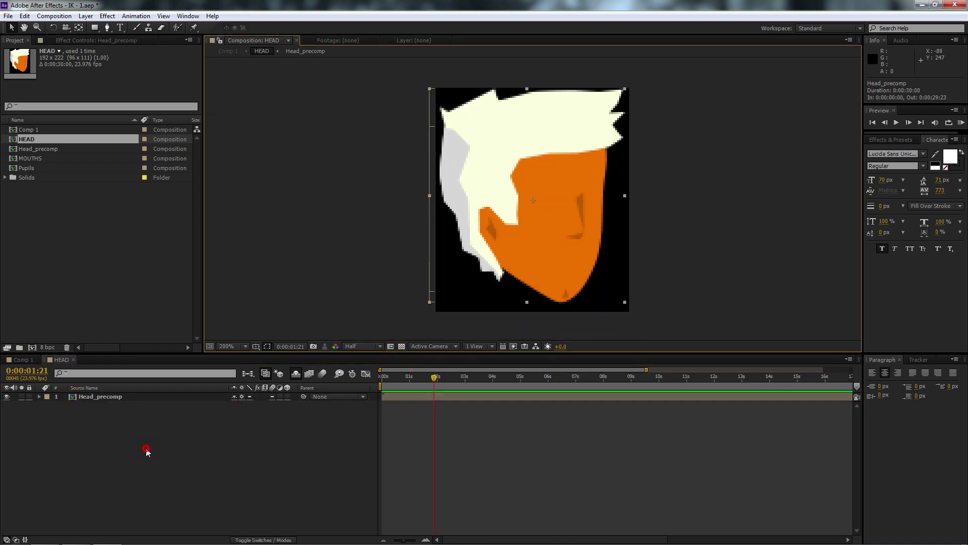
Open Head_precomp to examine its shape layers, close it and return to the HEAD composition.
double_click(75, 398)
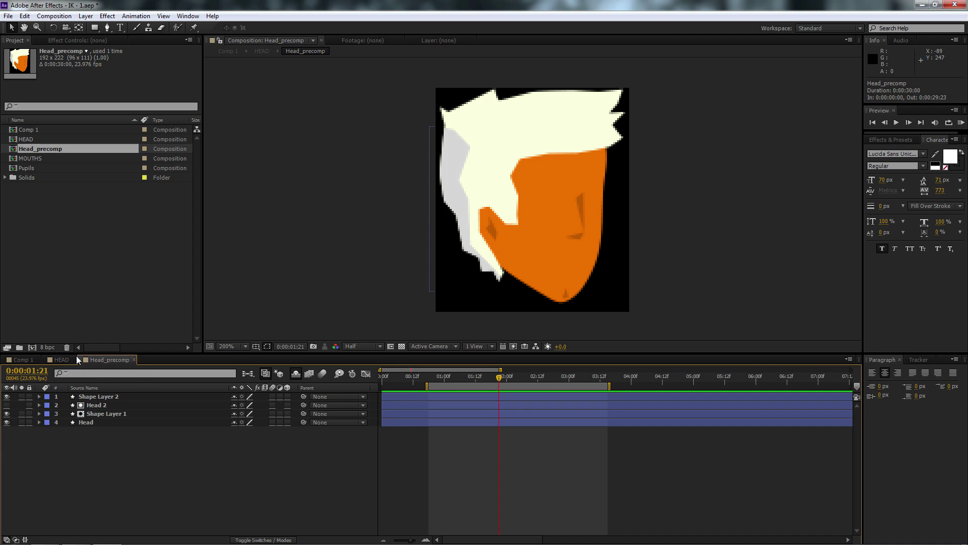
click(62, 359)
click(129, 360)
click(123, 425)
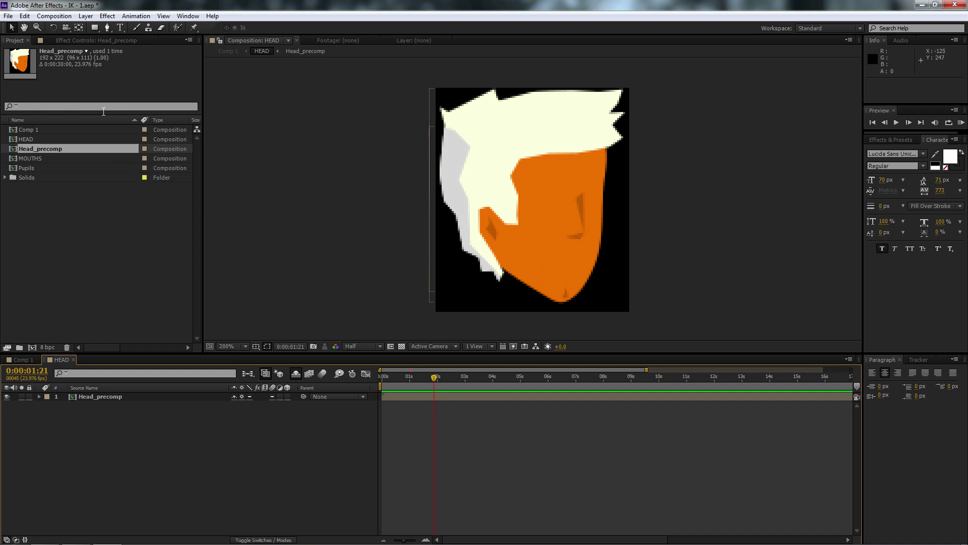
click(106, 28)
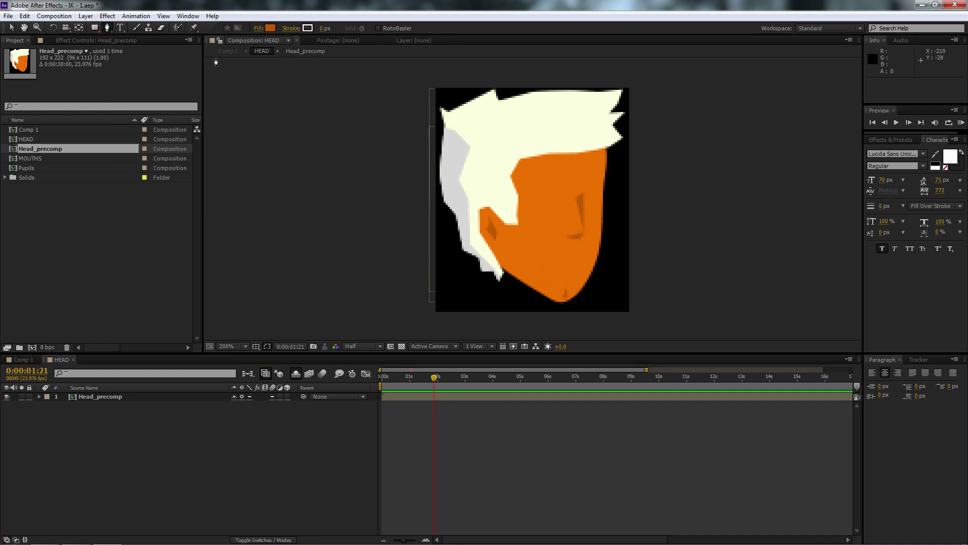
click(534, 205)
click(553, 191)
click(570, 210)
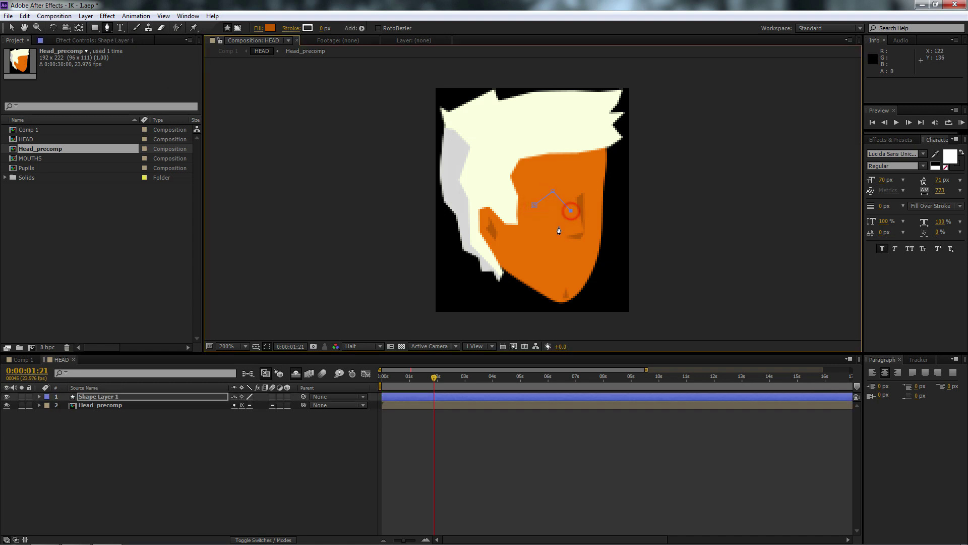
click(555, 227)
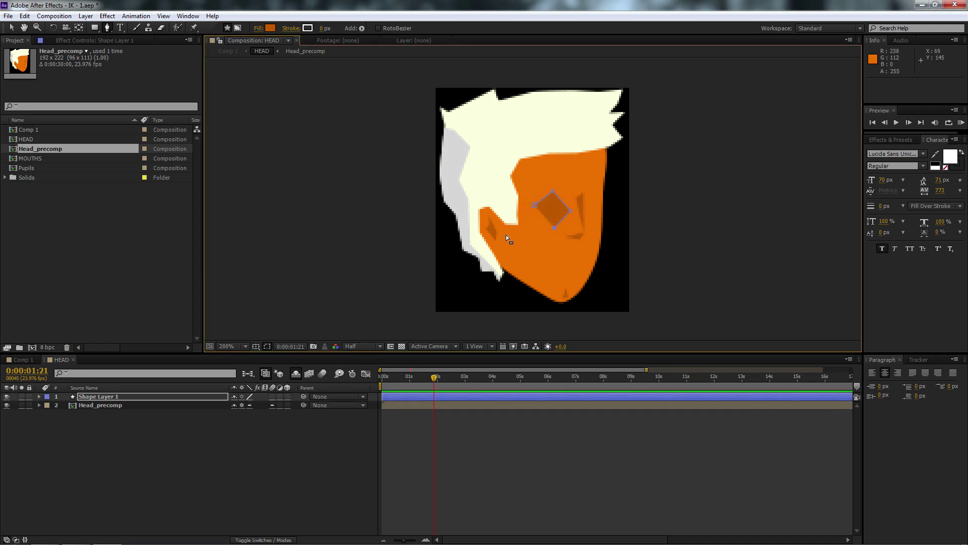
key(ctrl+z)
key(ctrl+z)
key(ctrl+z)
key(ctrl+z)
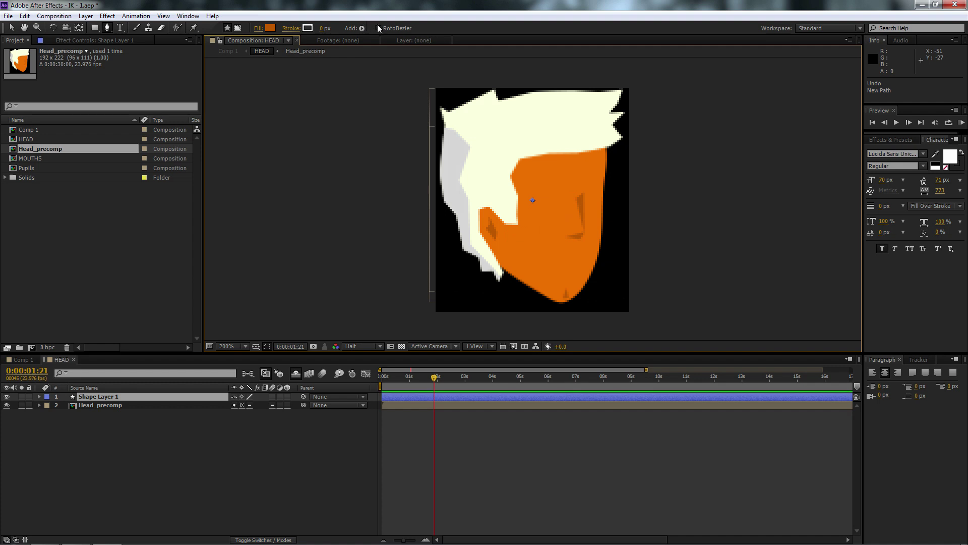
Draw a closed four-point RotoBezier eye outline on the face beside the nose with the Pen tool.
click(378, 28)
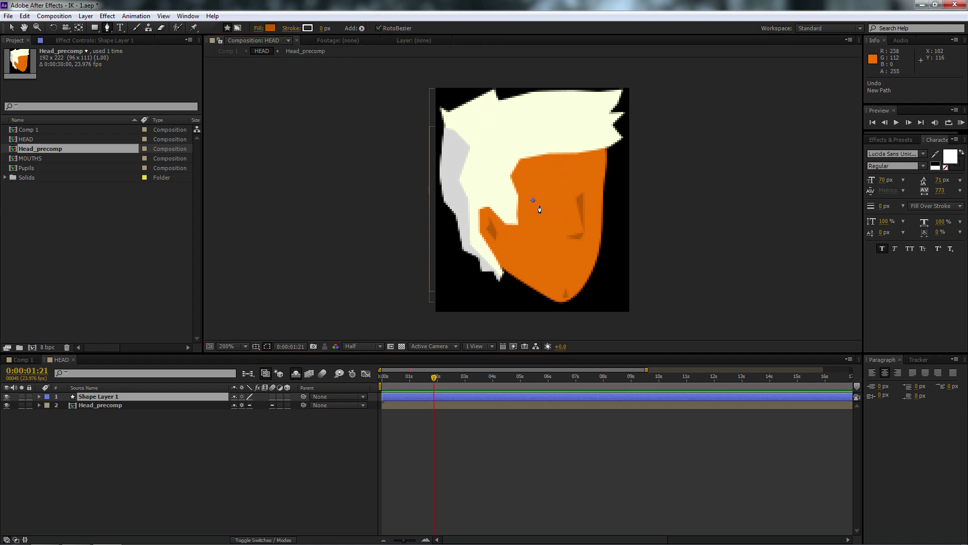
click(538, 203)
click(553, 187)
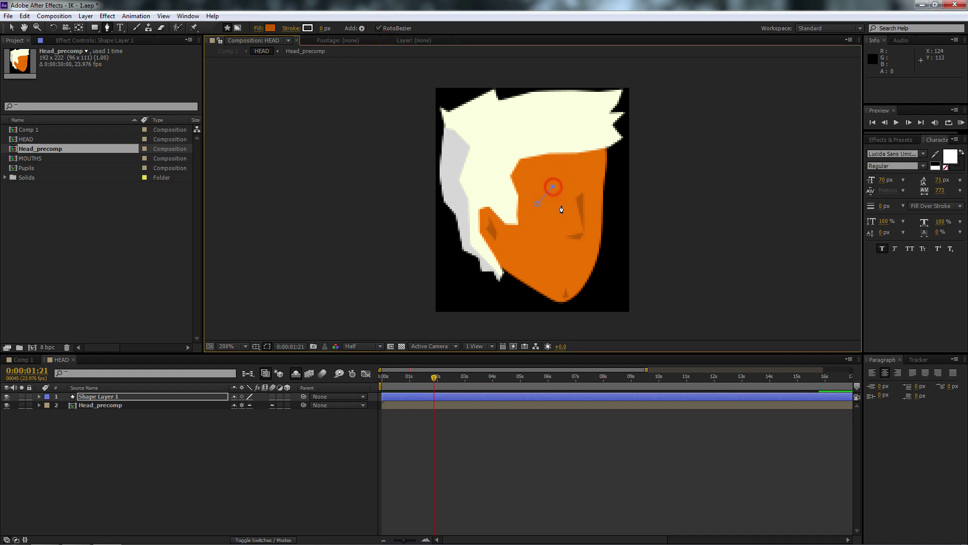
click(573, 204)
click(553, 218)
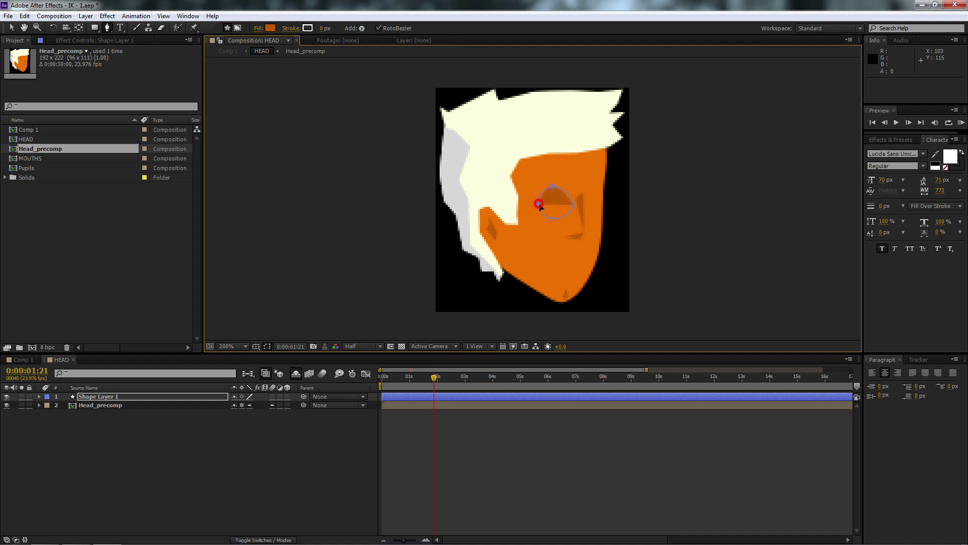
click(538, 204)
Adjust the vertices of the eye path to round it into a more even oval.
key(v)
click(555, 188)
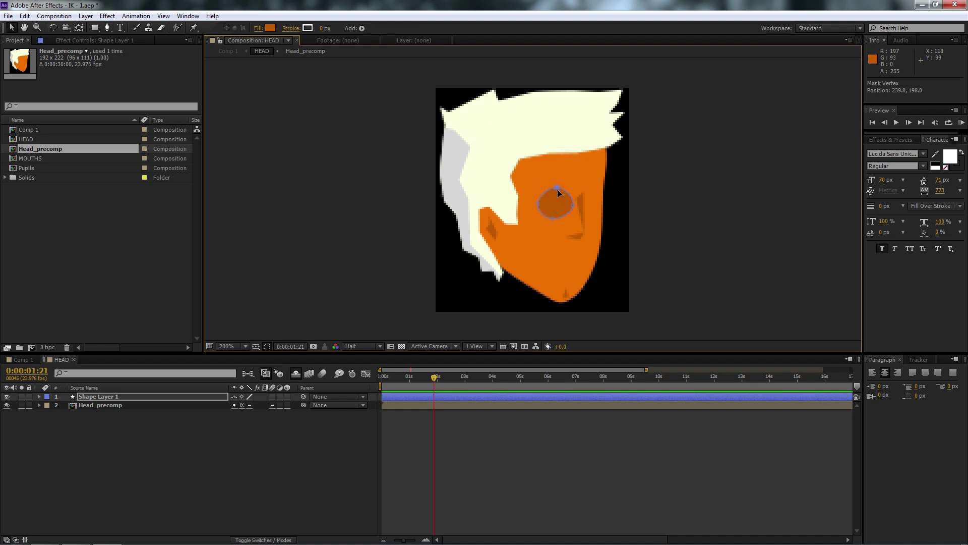
click(572, 203)
click(554, 219)
Change the fill color of the eye on Shape Layer 1 to white.
click(99, 397)
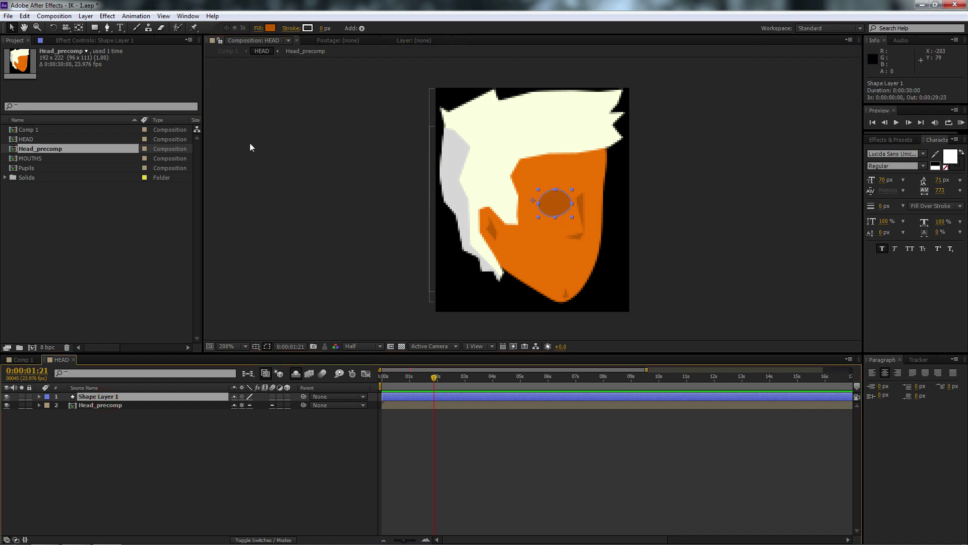
click(271, 28)
click(175, 160)
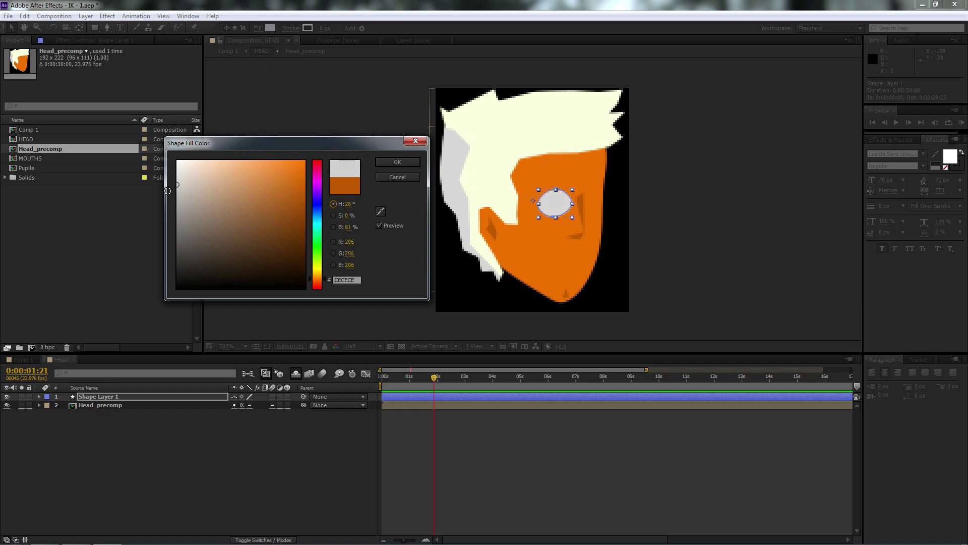
click(397, 161)
Center the anchor point of Shape Layer 1 in the eye and move the eye to about 112, 116.
click(120, 397)
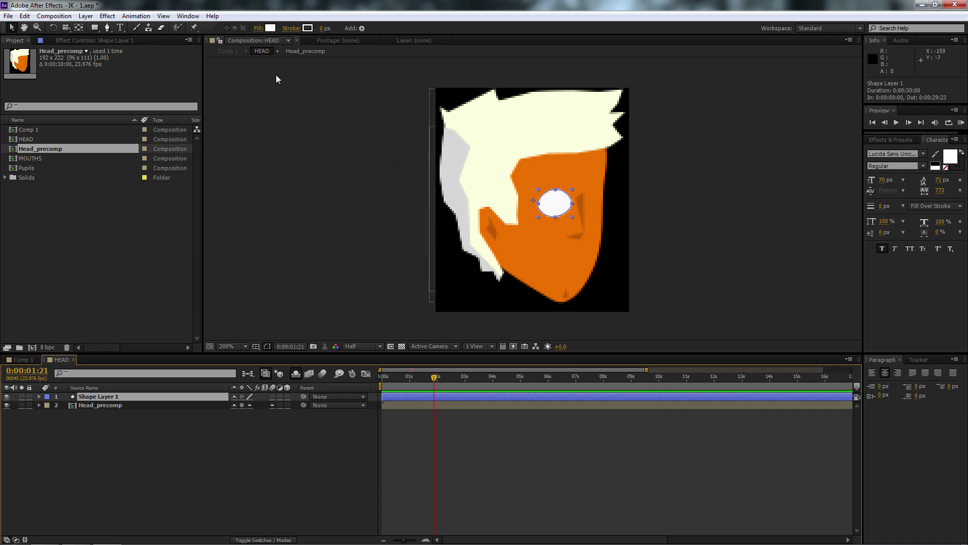
key(y)
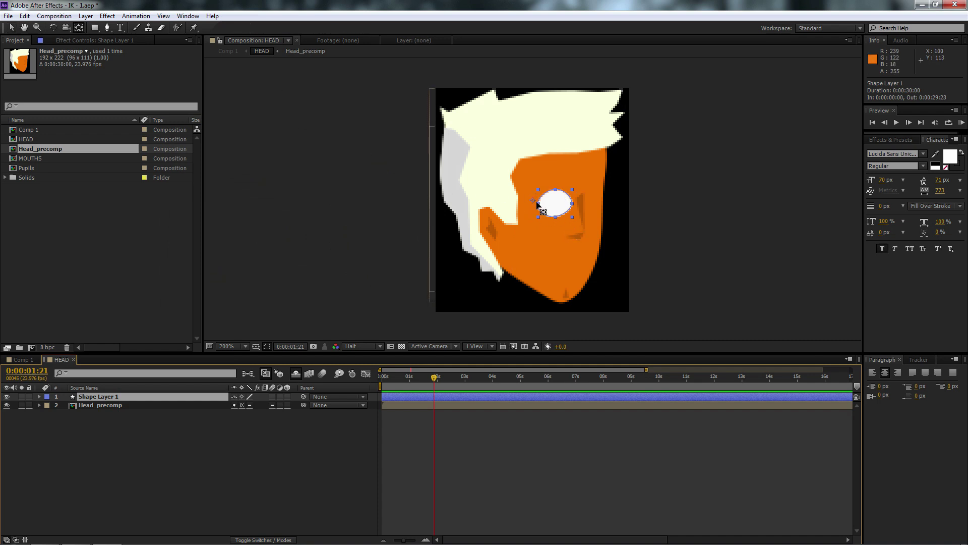
drag(532, 202, 549, 212)
key(v)
click(555, 210)
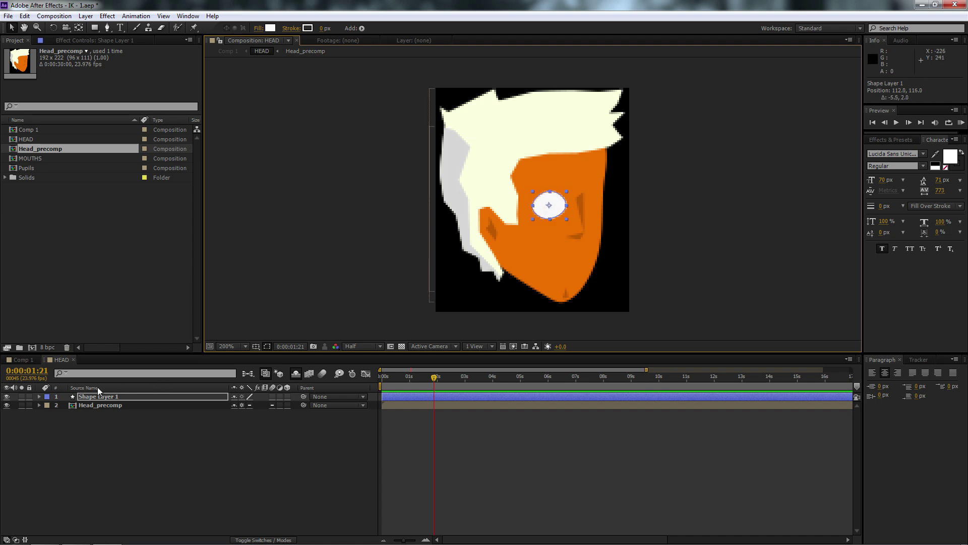
Draw a closed four-point RotoBezier outline for the second eye on the far side of the nose, on Shape Layer 1.
click(107, 28)
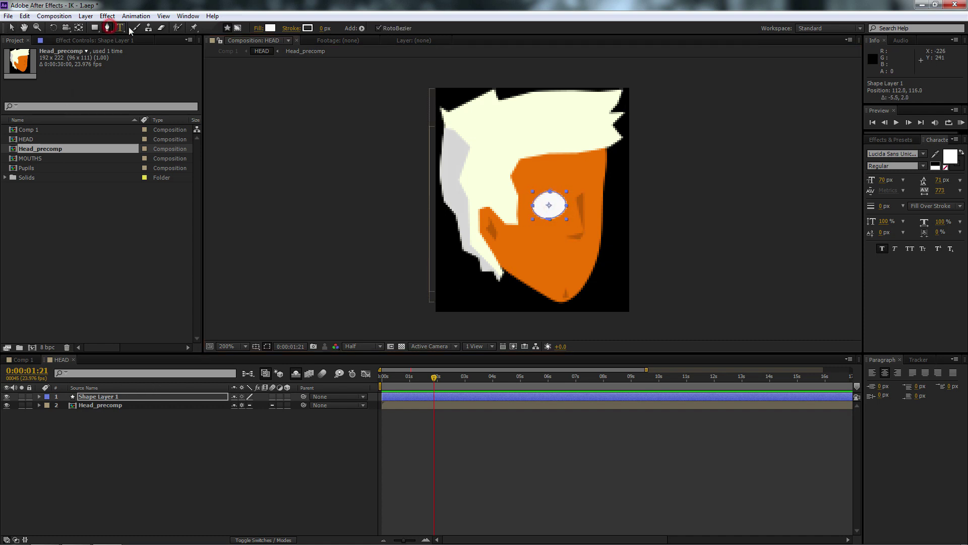
click(584, 204)
click(595, 188)
click(603, 202)
click(594, 218)
click(584, 205)
Adjust the vertices of the second eye's path to round it into an even oval at the edge of the face.
key(v)
mouse_move(594, 218)
mouse_down()
mouse_move(606, 204)
mouse_move(596, 190)
mouse_move(607, 205)
mouse_move(581, 204)
mouse_move(605, 204)
mouse_up()
click(594, 190)
click(596, 190)
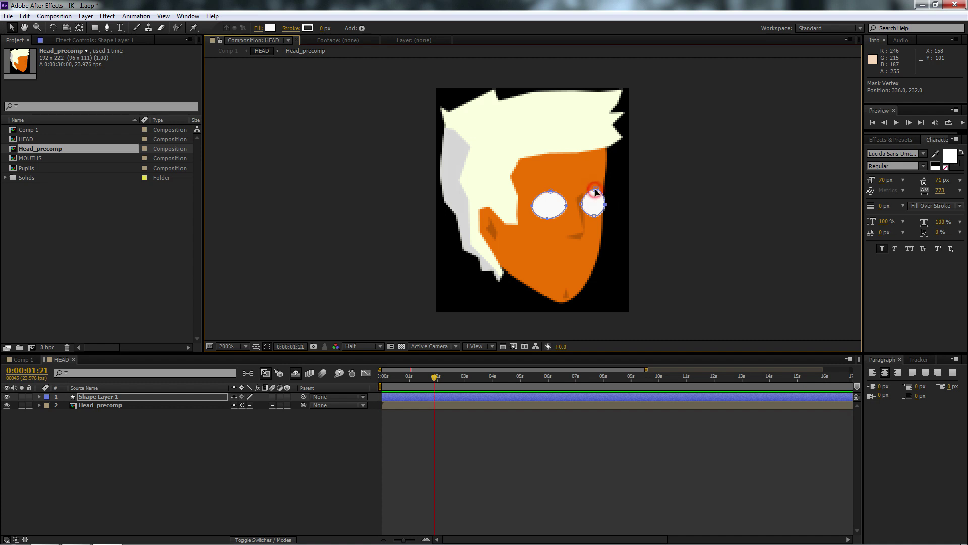
click(235, 429)
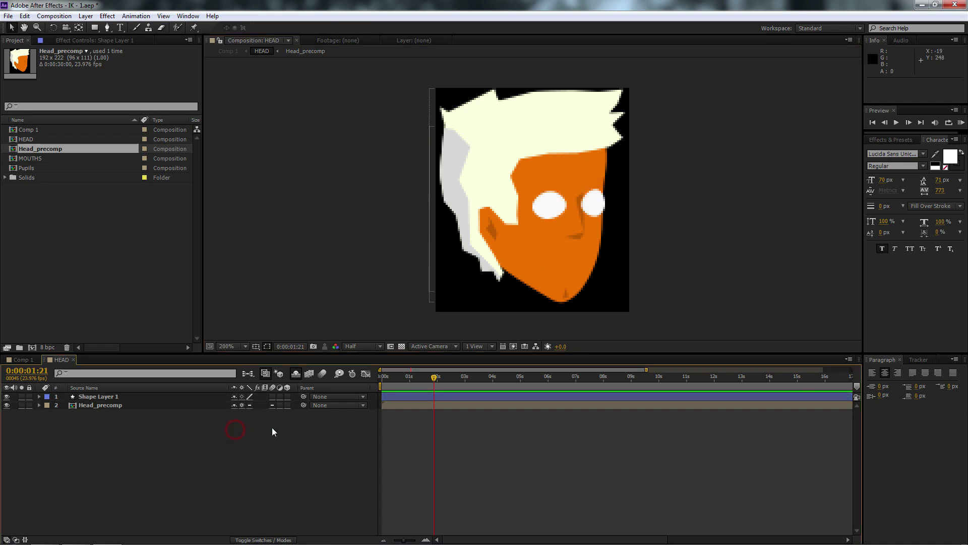
Rename Shape Layer 1 as Eyesockets.
click(95, 396)
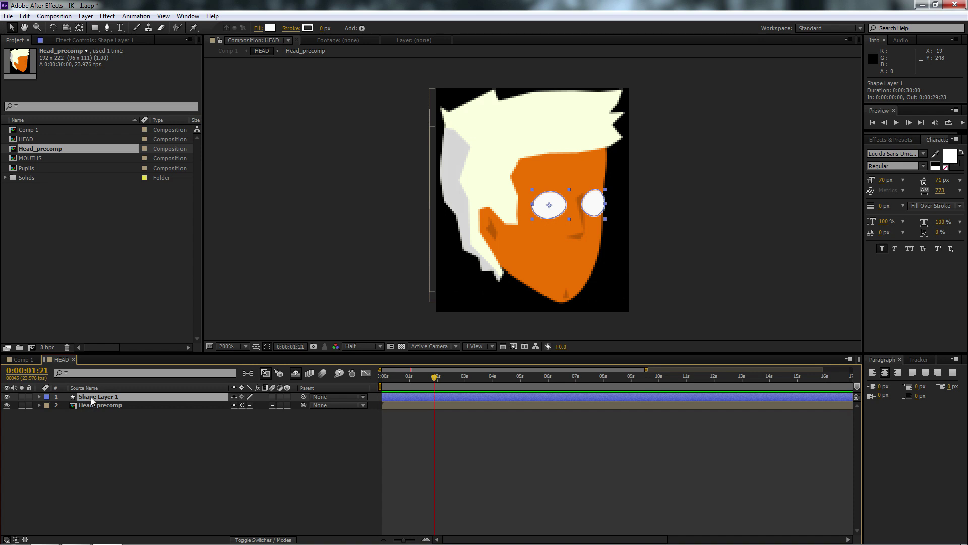
key(Return)
text(Eyesockets)
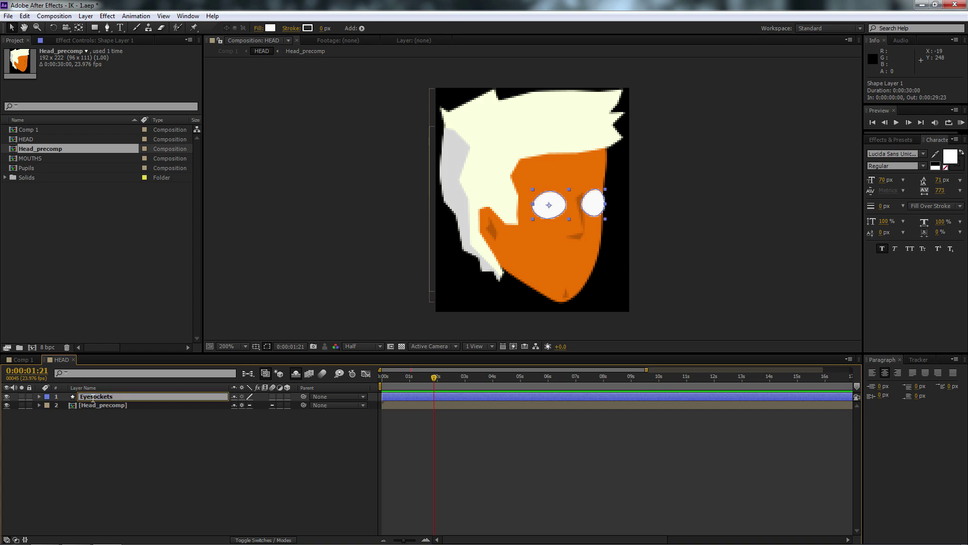
click(101, 460)
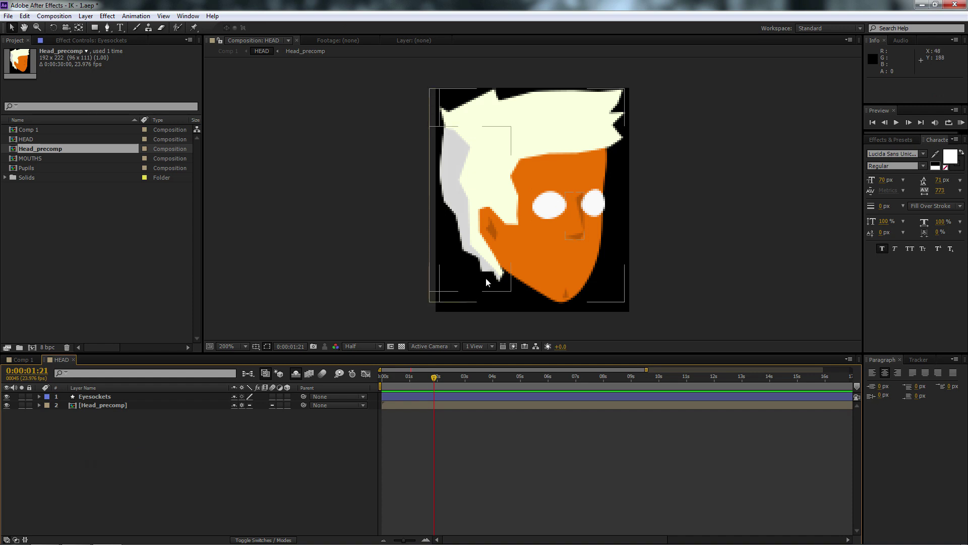
Set the HEAD composition's preview resolution to Full.
key(space)
drag(553, 250, 487, 228)
scroll(487, 227, up, 1)
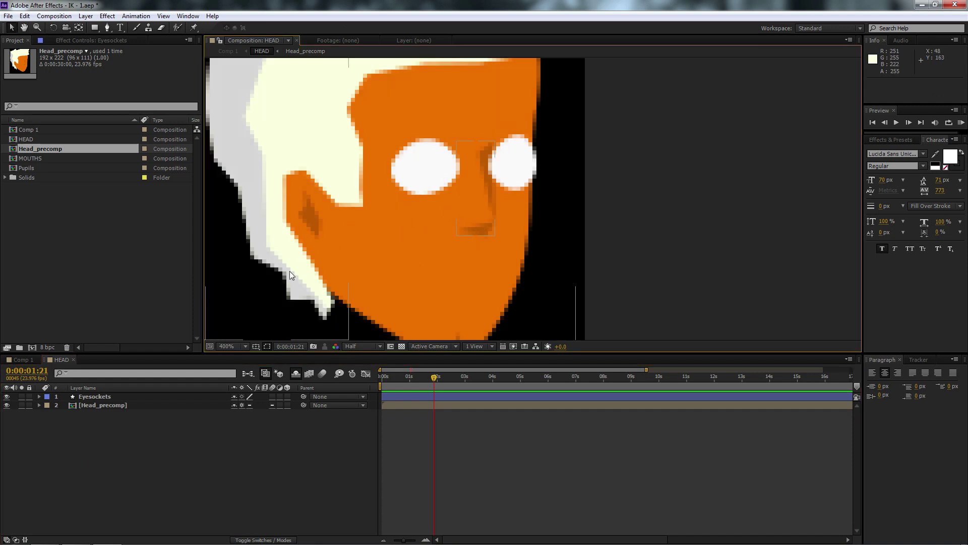
click(365, 346)
click(363, 372)
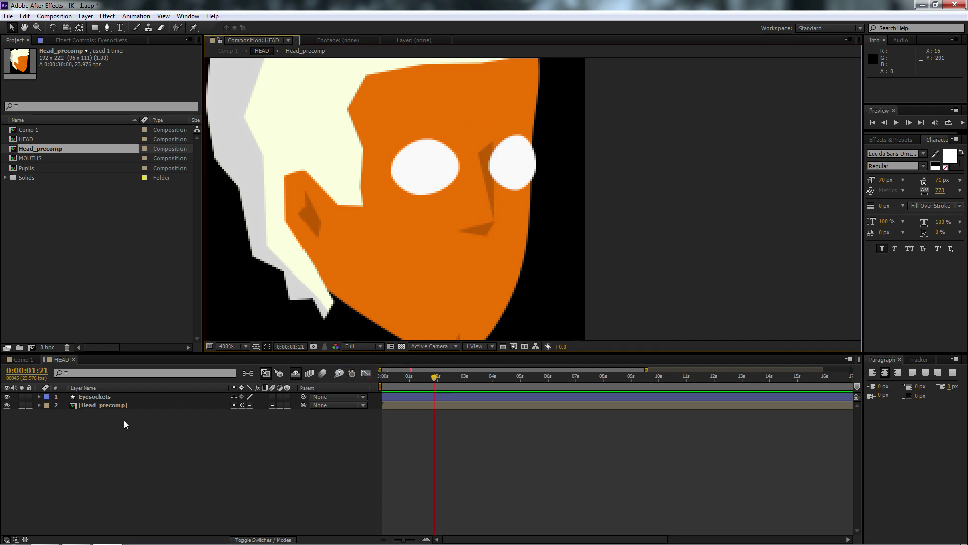
Check how the eyes look on the whole character in Comp 1 and return to the HEAD composition.
click(94, 404)
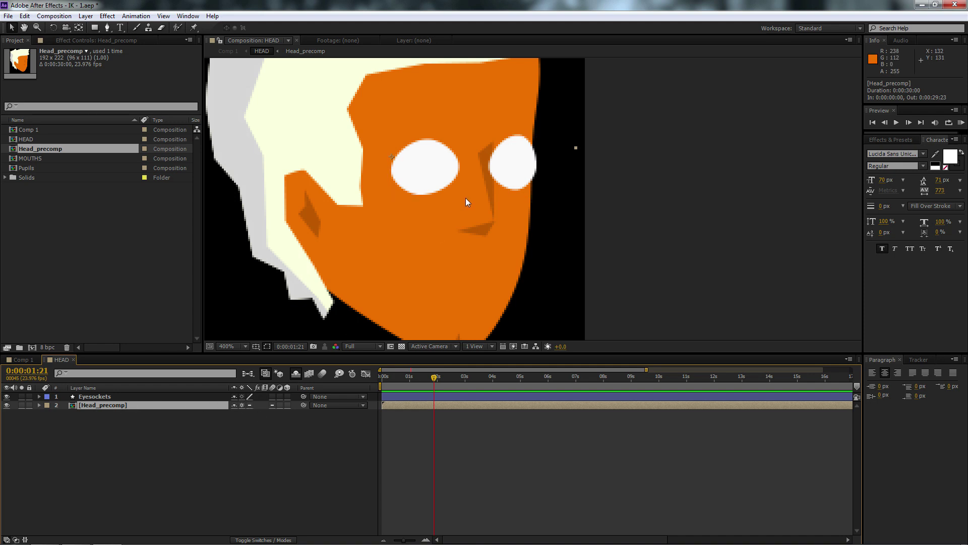
scroll(465, 197, down, 2)
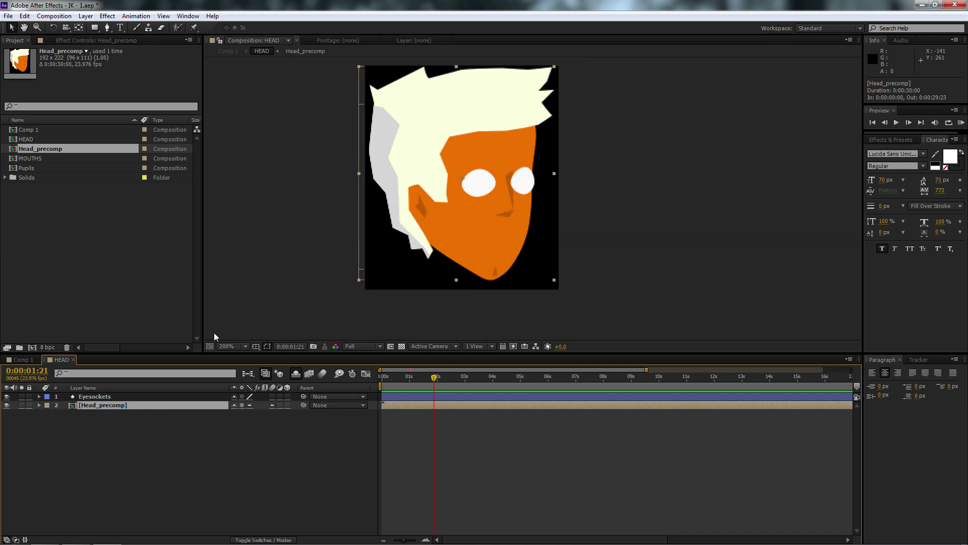
click(20, 360)
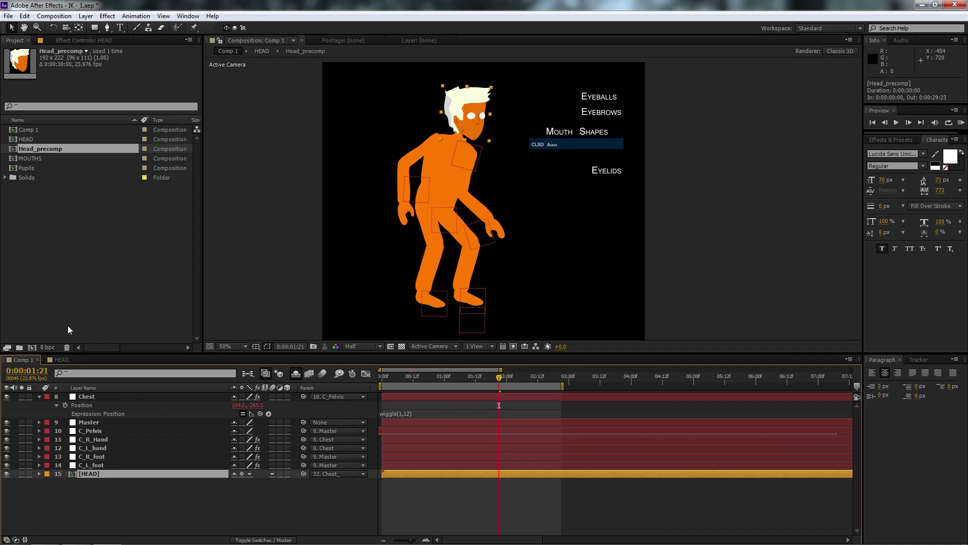
click(61, 360)
click(145, 450)
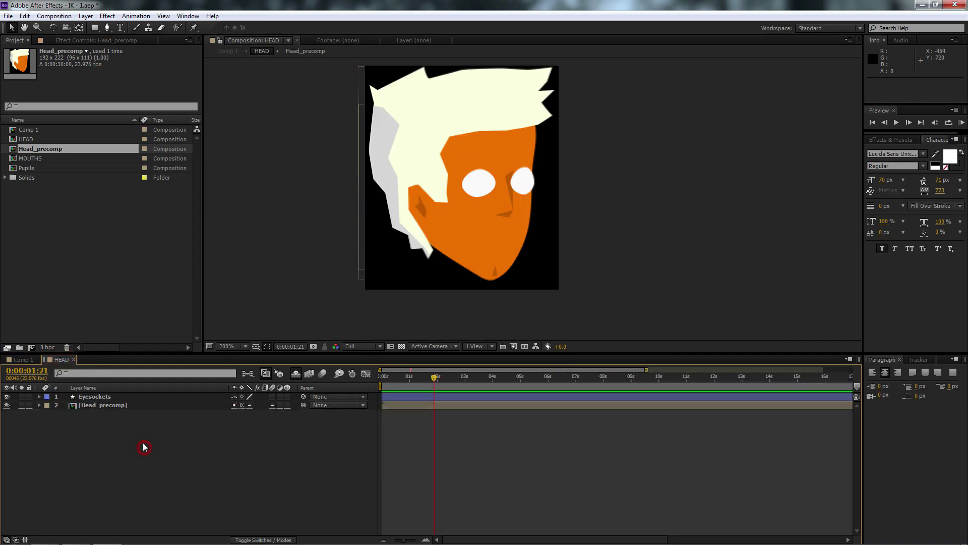
Draw a round blue iris with a small black pupil on a new shape layer over the eye white nearest the ear.
key(period)
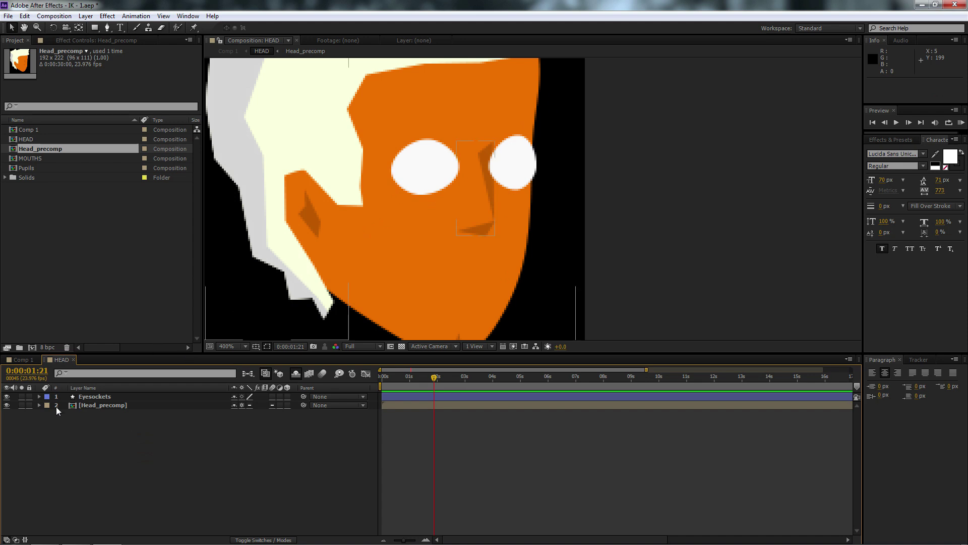
click(92, 445)
drag(95, 26, 104, 40)
click(270, 28)
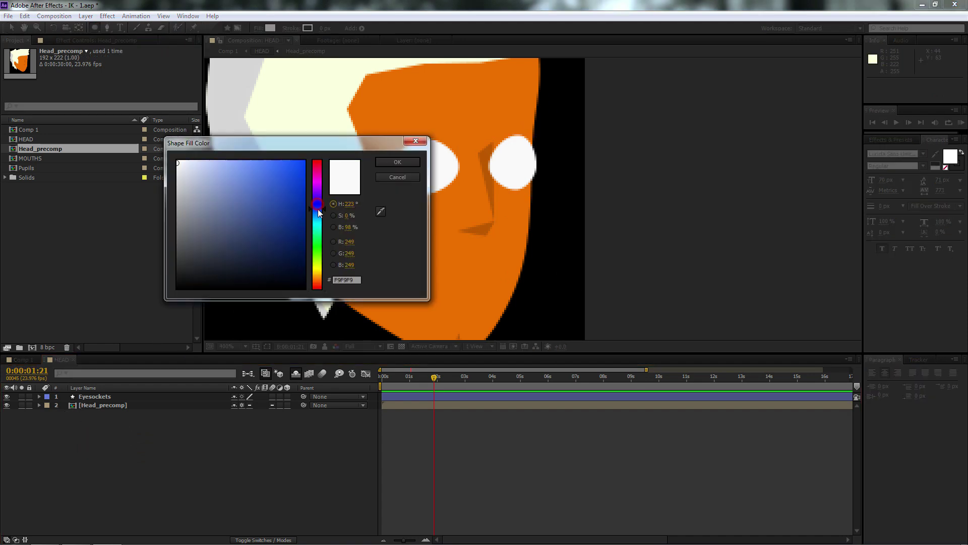
click(298, 162)
click(395, 158)
drag(412, 148, 446, 180)
key(v)
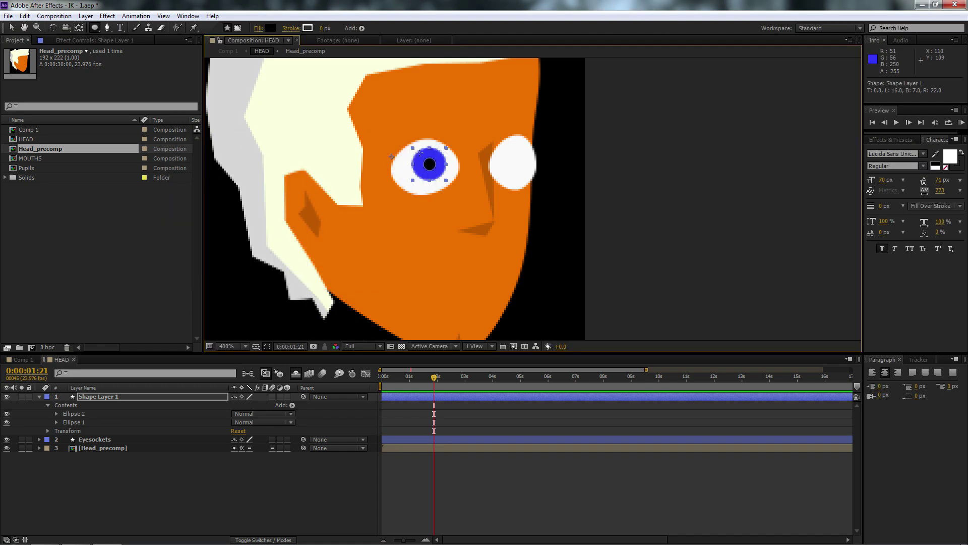
Add small white highlights to the iris and move the shape layer to about 112.5, 115.
key(t)
key(v)
drag(427, 167, 423, 167)
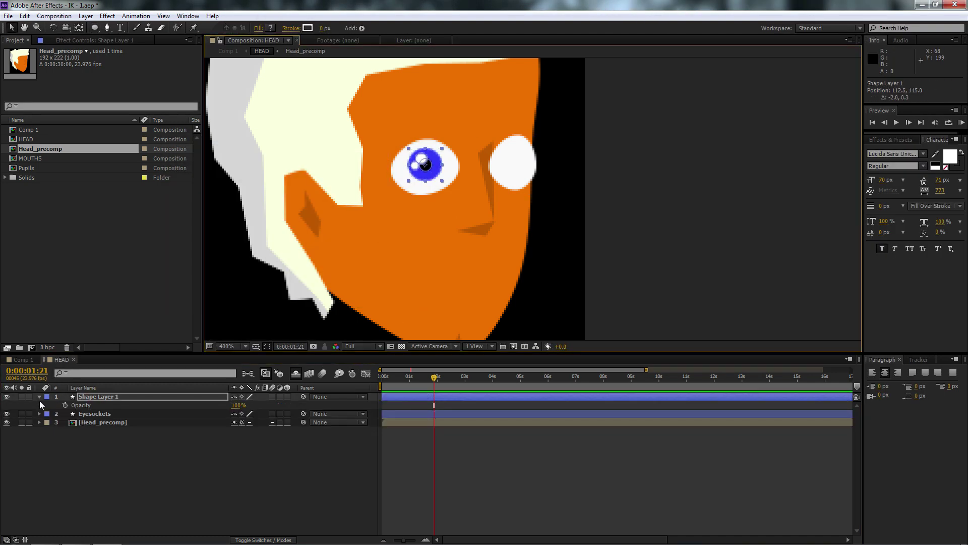
Collapse the iris shape layer's properties and rename the layer as Eyeball.
click(39, 397)
click(89, 397)
key(Return)
text(Eyeball)
key(Return)
Duplicate the Eyeball layer and move the copy onto the other eye white at about 157.8, 113.
click(91, 397)
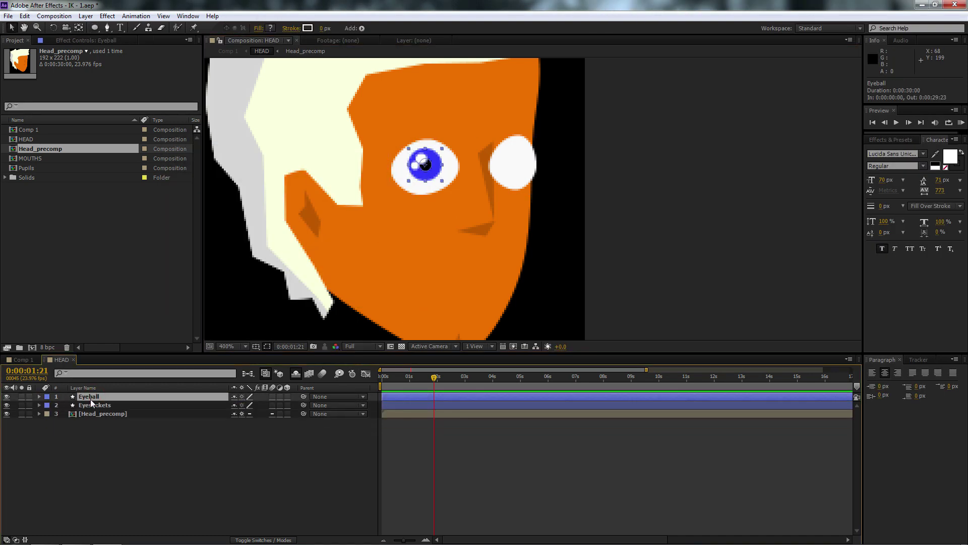
key(ctrl+c)
key(ctrl+v)
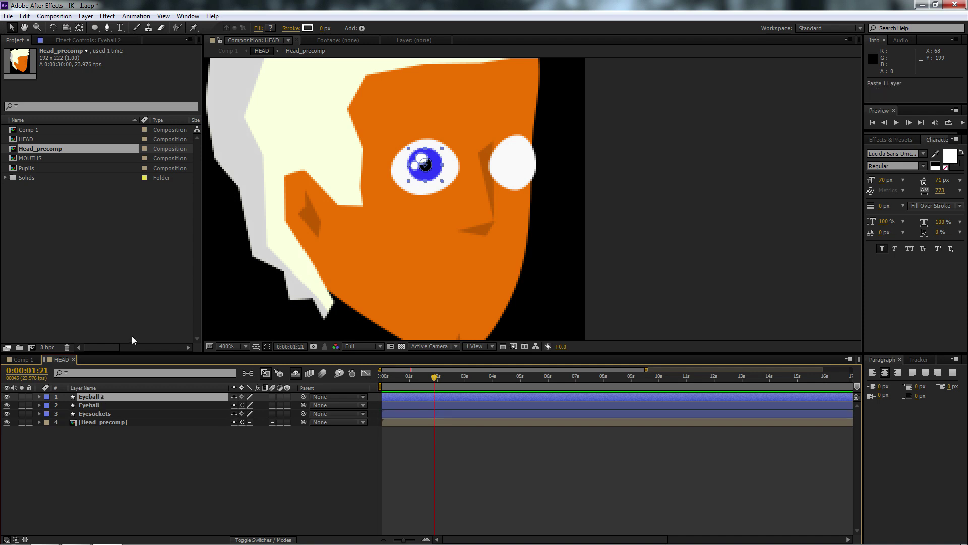
drag(434, 174, 525, 169)
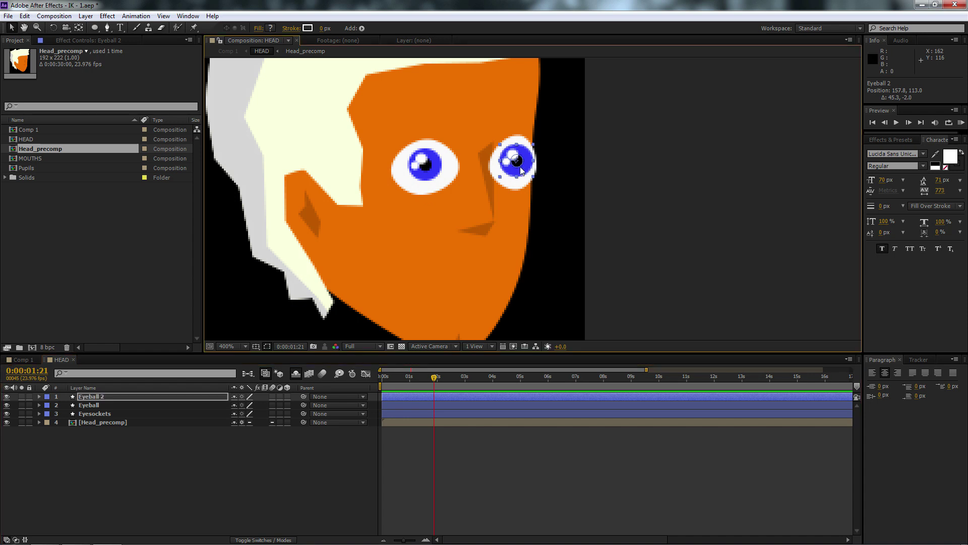
Scale both eyeball layers down to 77%.
ctrl+click(99, 406)
key(s)
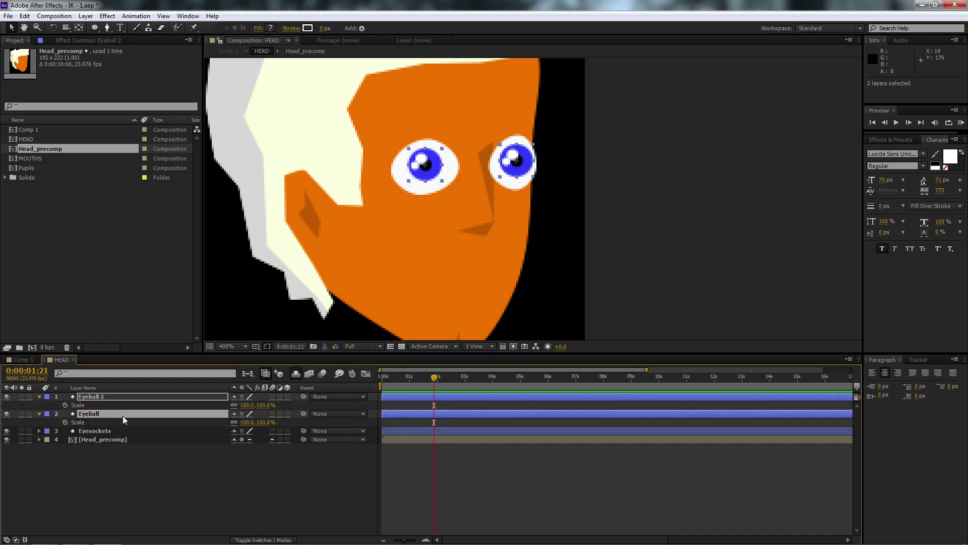
drag(245, 405, 232, 405)
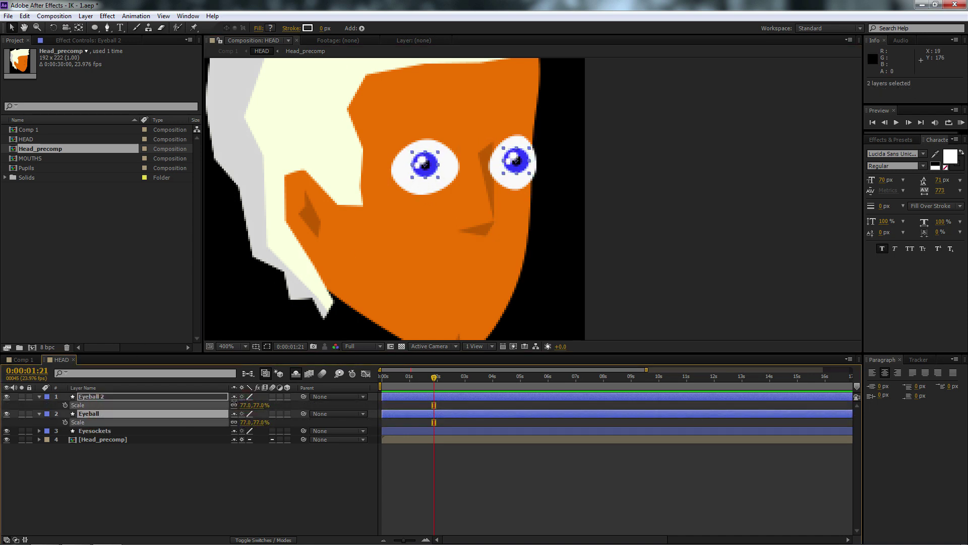
click(208, 484)
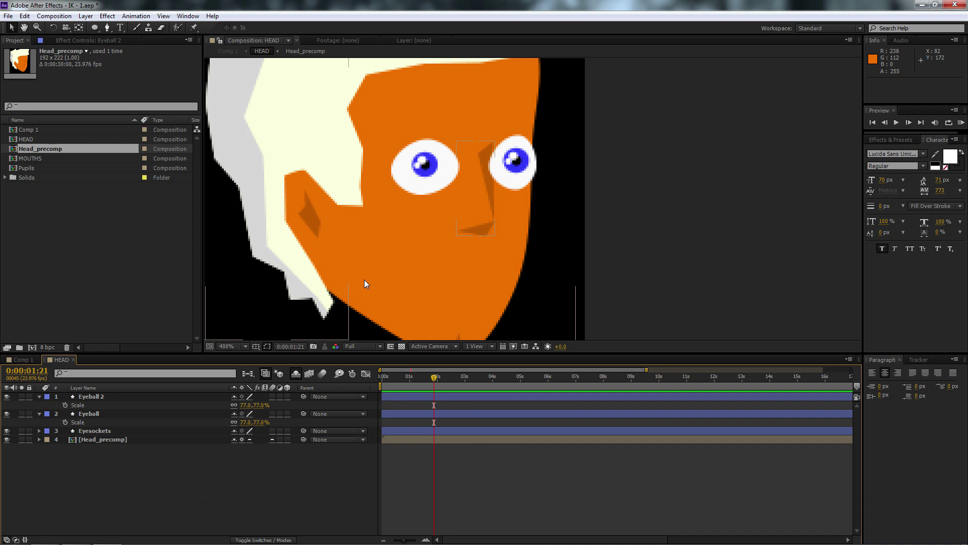
Pre-compose both eyeball layers into a new composition named Eyeball Precomp, moving all attributes into it.
click(92, 396)
shift+click(94, 414)
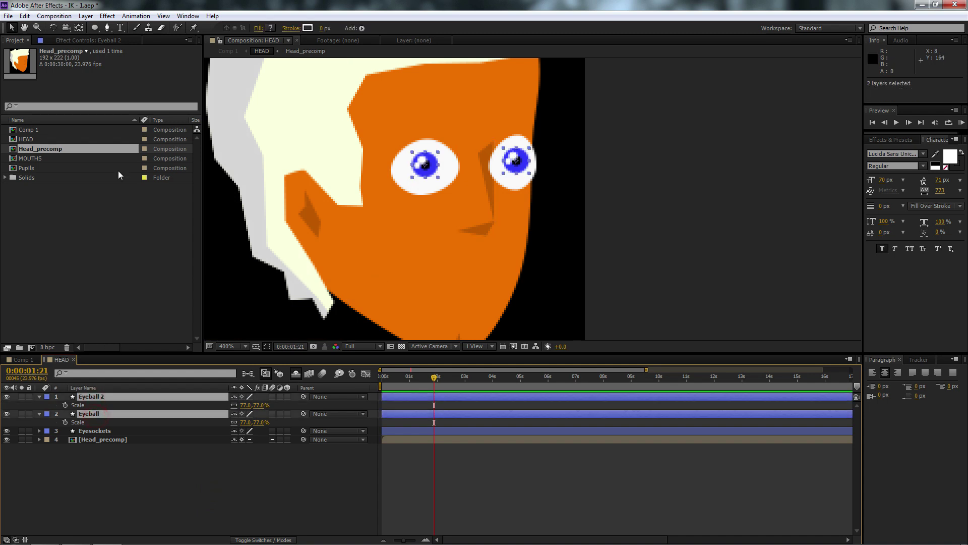
click(85, 16)
click(111, 389)
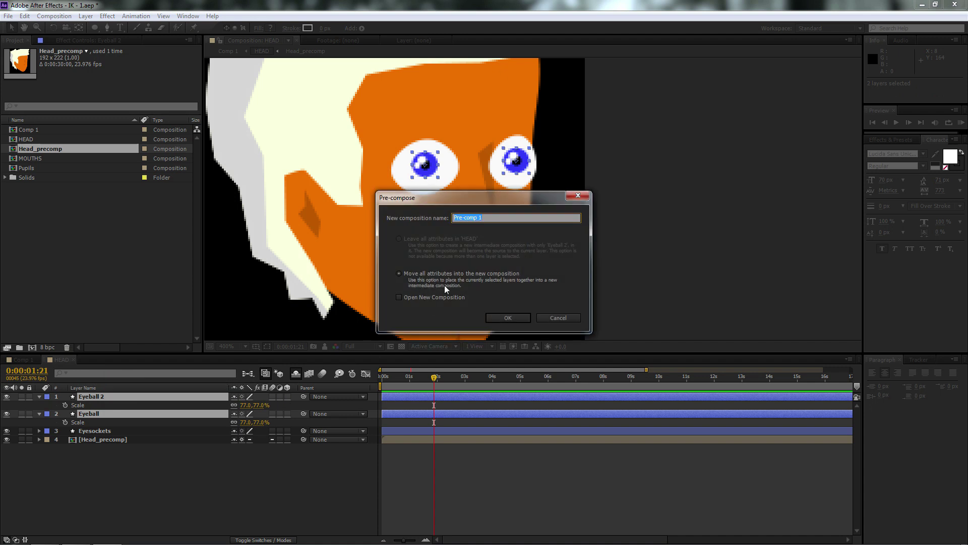
text(Eyeball Preco)
key(Return)
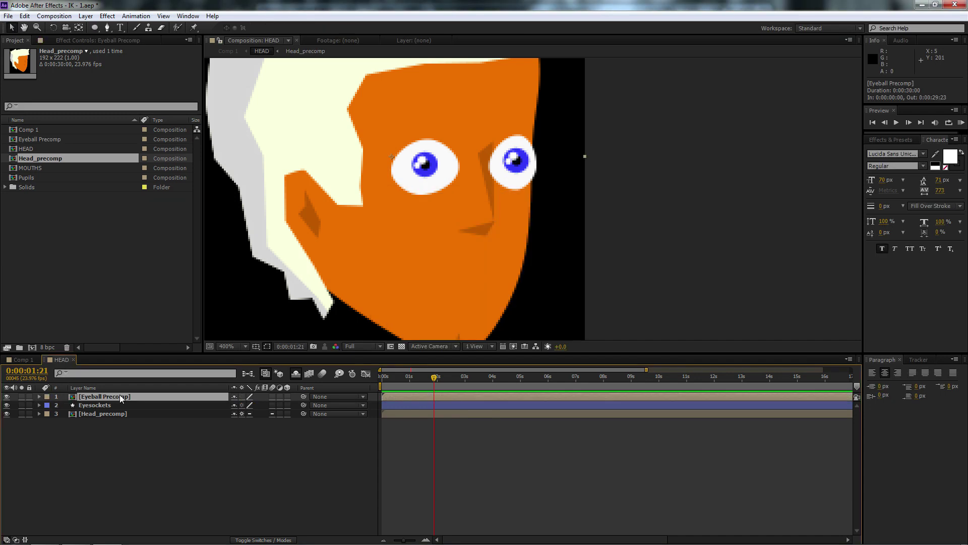
Crop the Eyeball Precomp composition to a region of interest tightly enclosing both eyeballs.
double_click(120, 396)
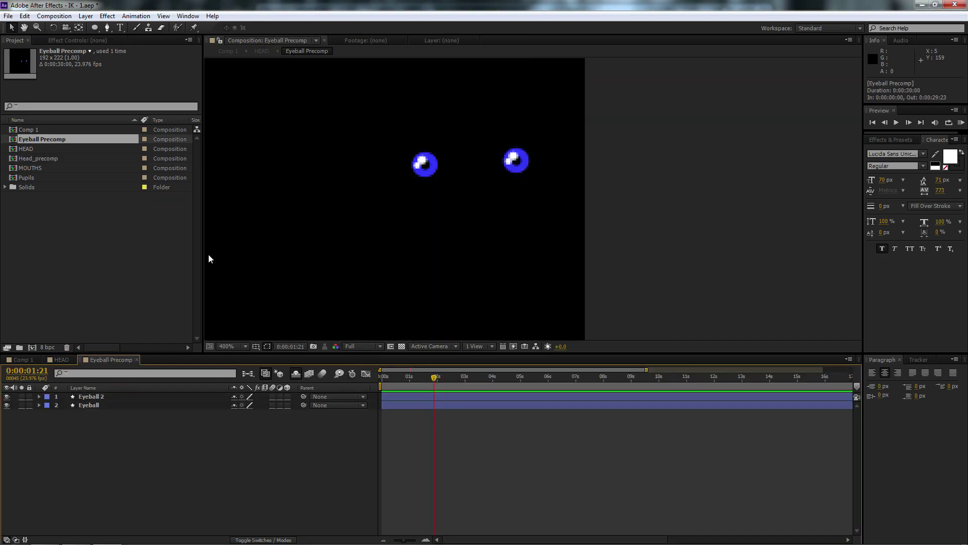
click(391, 346)
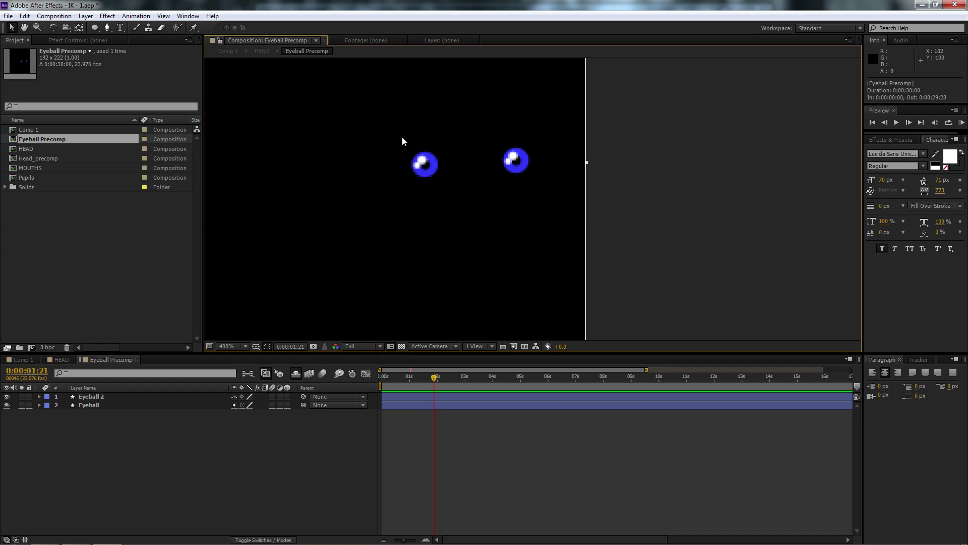
key(comma)
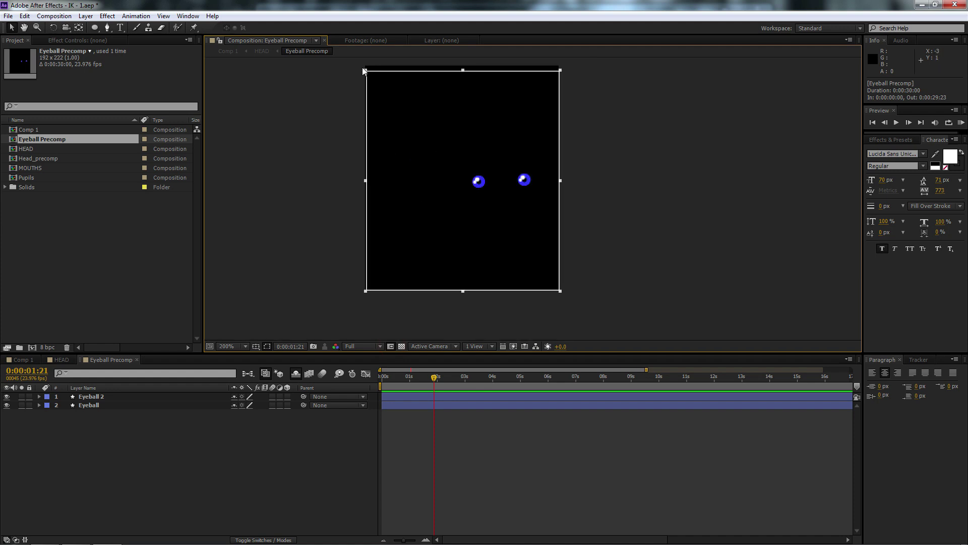
drag(366, 70, 469, 169)
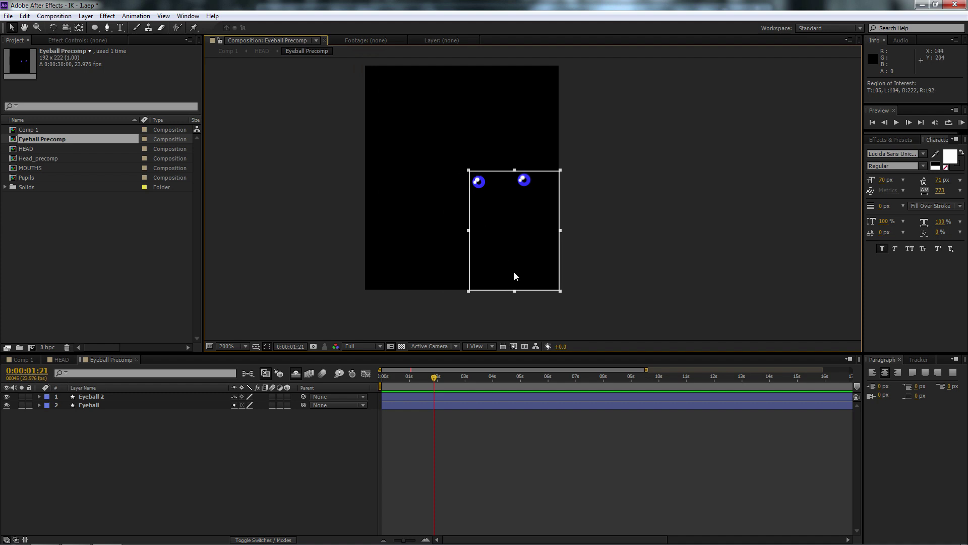
drag(559, 292, 532, 191)
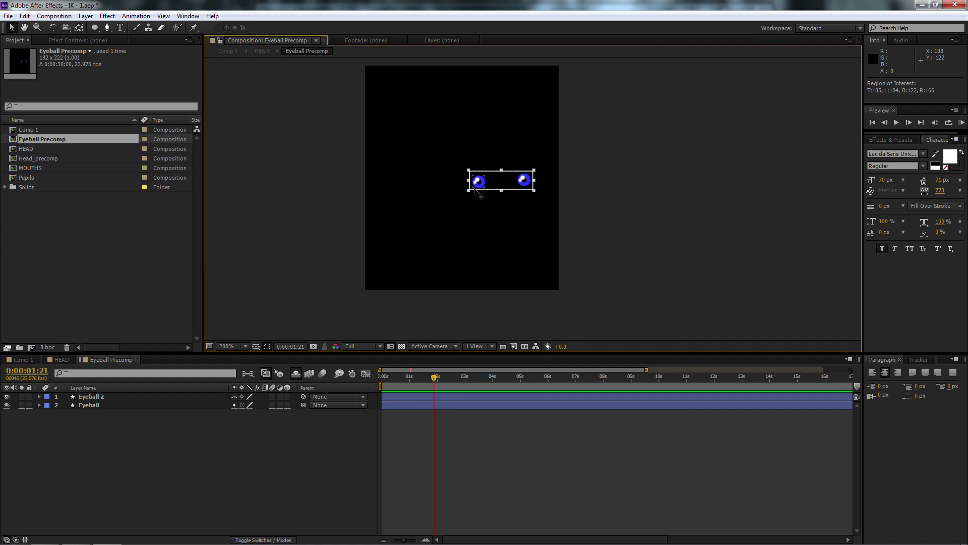
click(59, 17)
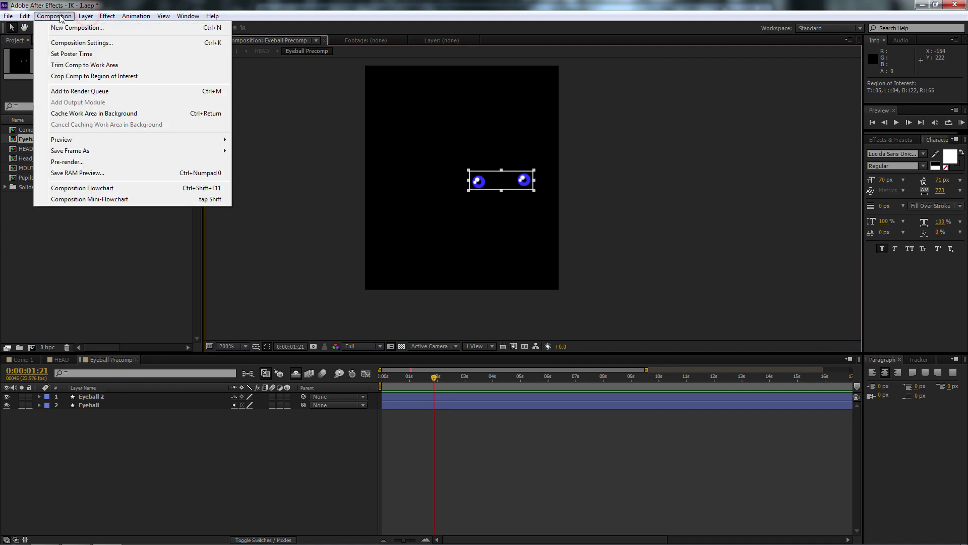
click(71, 76)
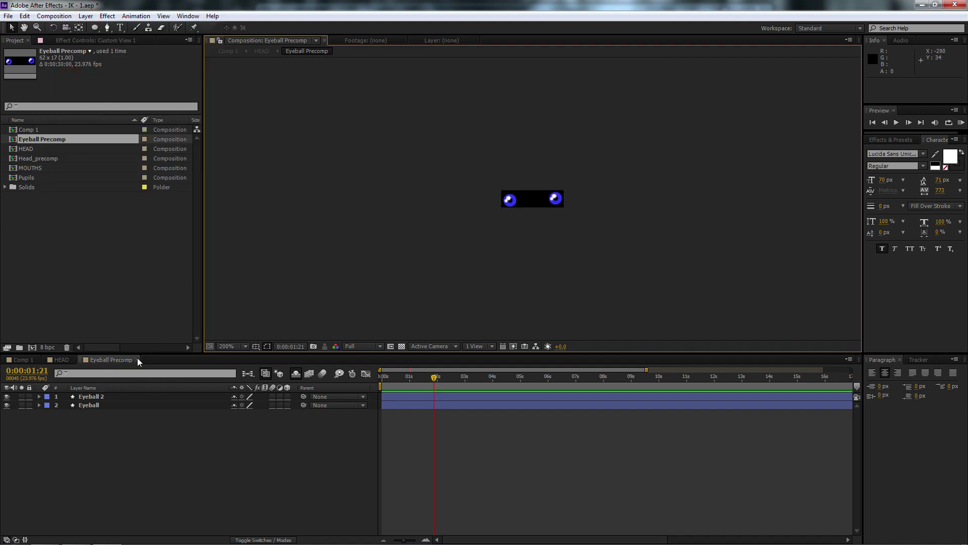
Close the cropped composition and move the Eyeball Precomp layer in HEAD back over the eye whites, at about 135.8, 114.5.
click(138, 359)
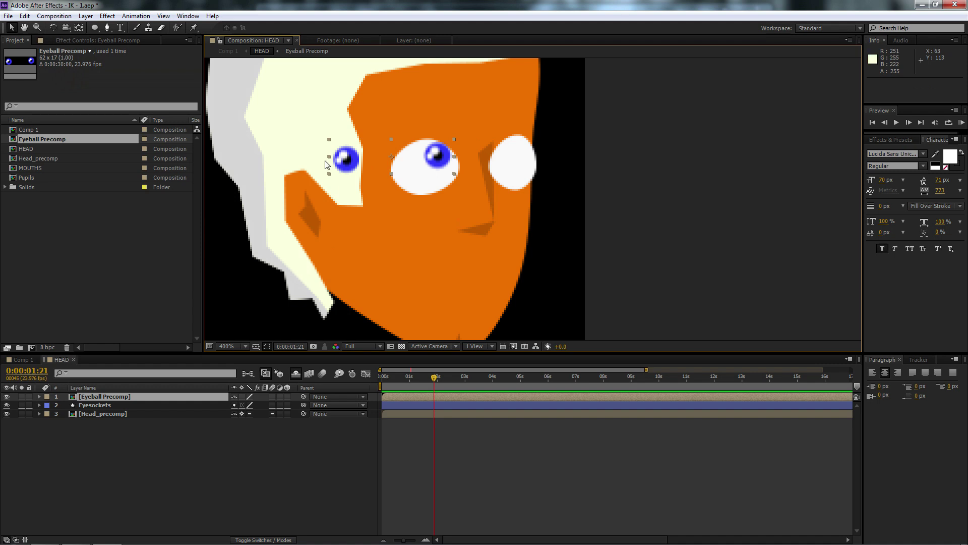
drag(346, 160, 425, 167)
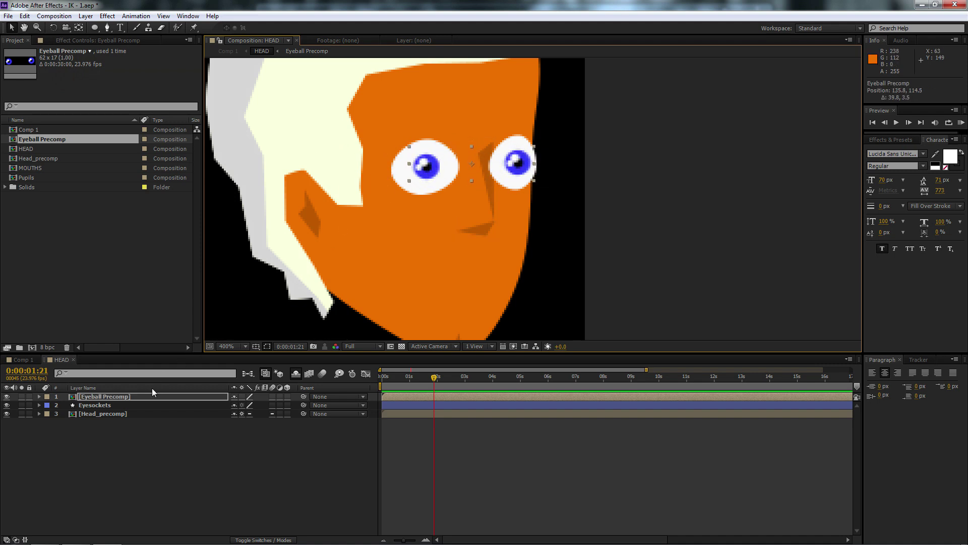
click(141, 465)
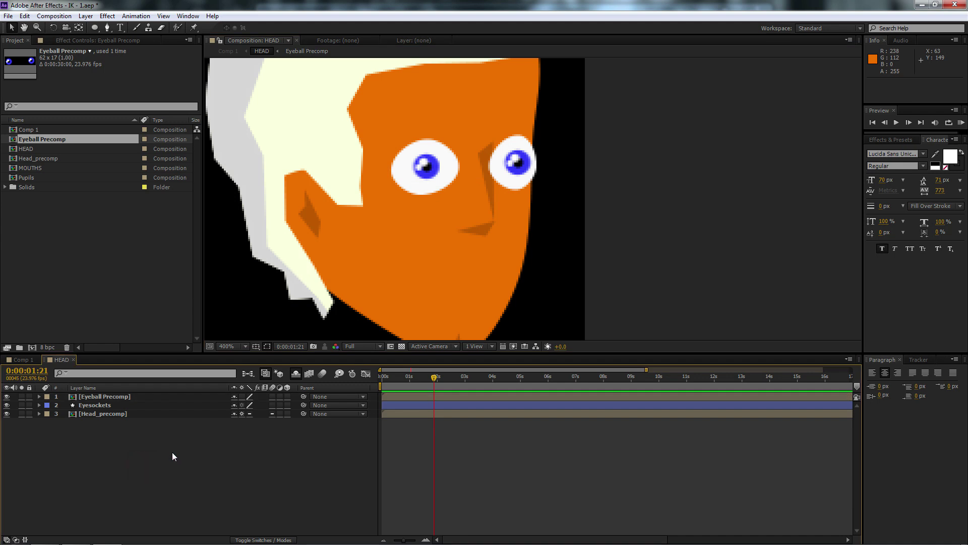
Shift the Eyeball Precomp layer slightly toward the far side of the face within the eye whites.
click(117, 399)
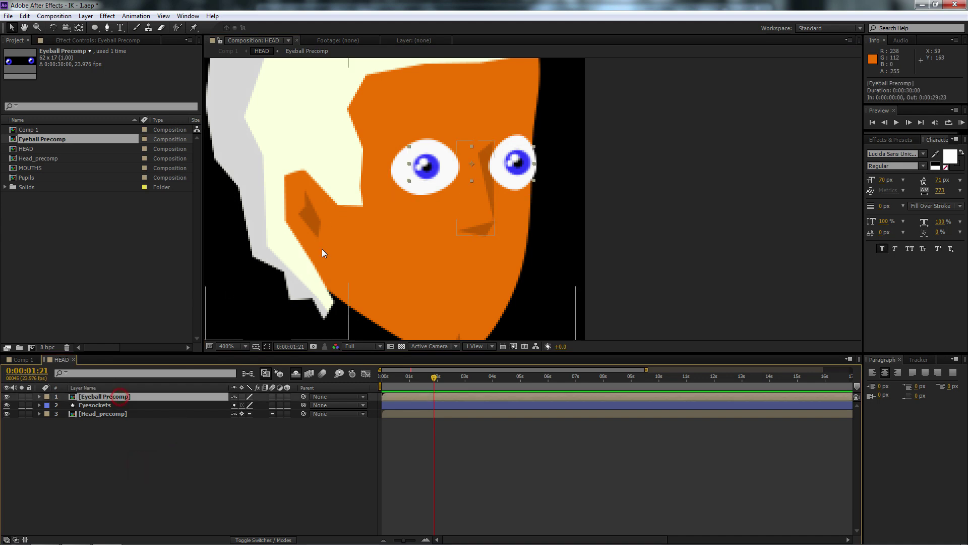
drag(427, 169, 431, 168)
double_click(100, 396)
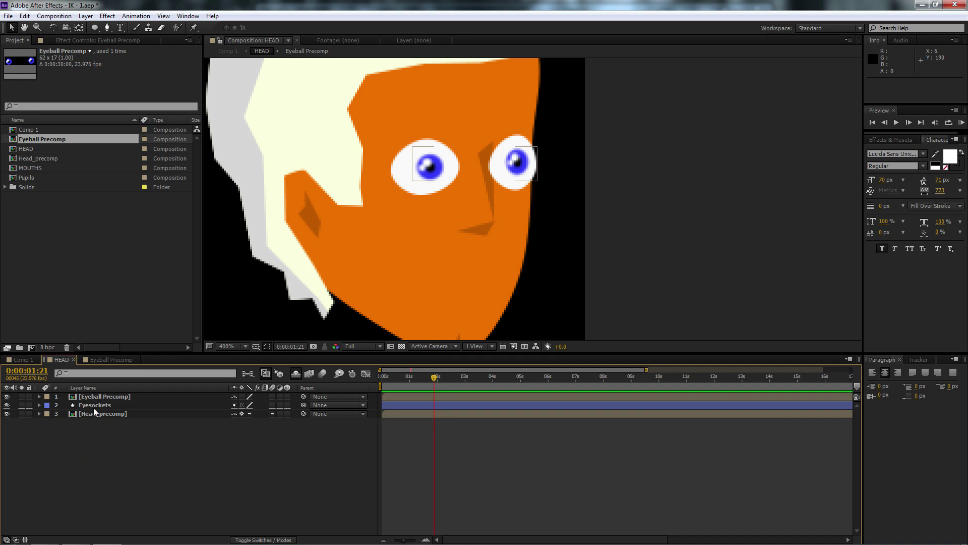
Draw a thin, arched white eyebrow above the larger eye as a new shape layer with the Pen tool.
click(107, 29)
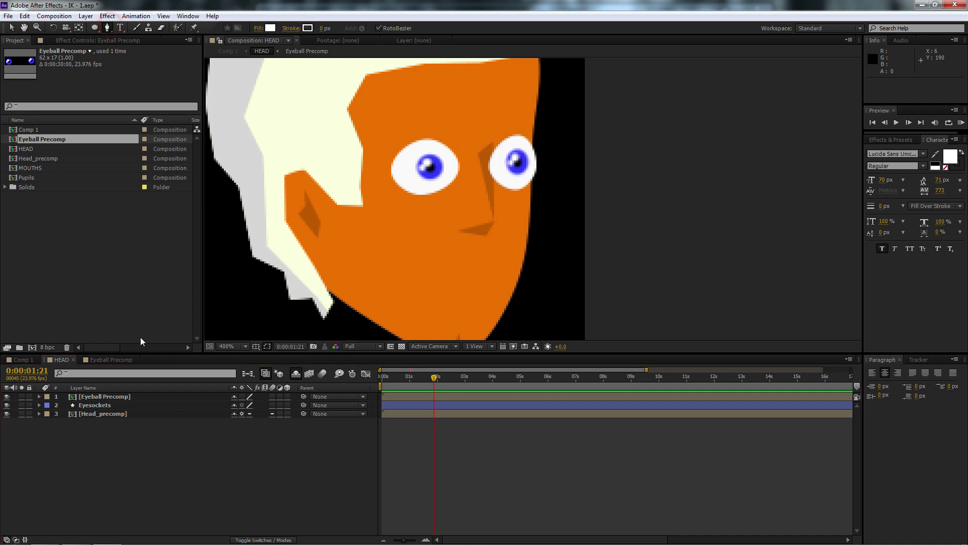
click(128, 453)
click(386, 127)
click(407, 115)
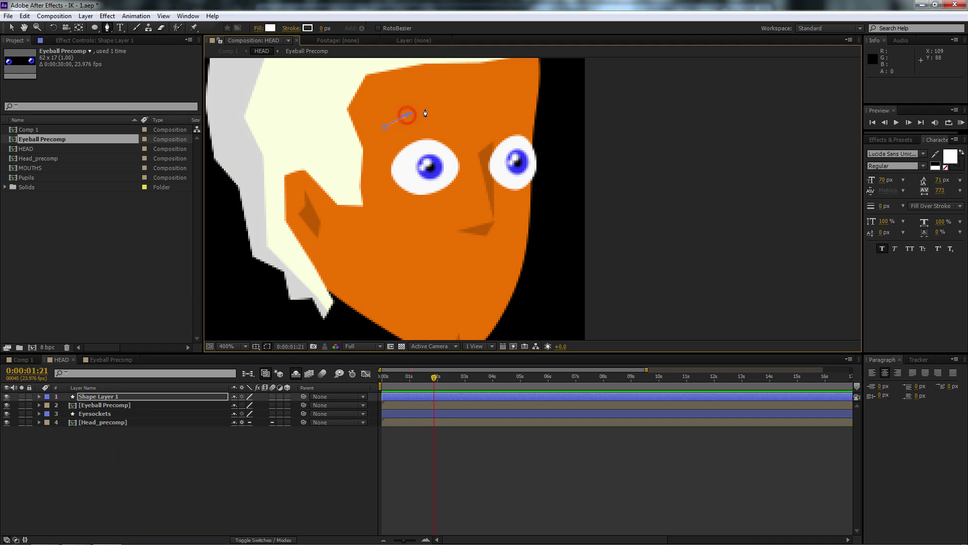
click(440, 106)
click(464, 114)
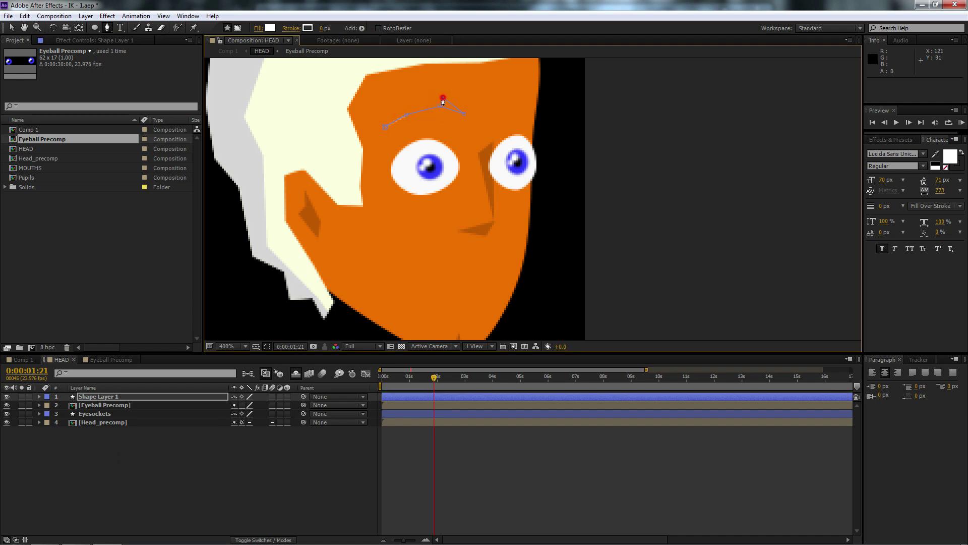
click(405, 109)
click(385, 126)
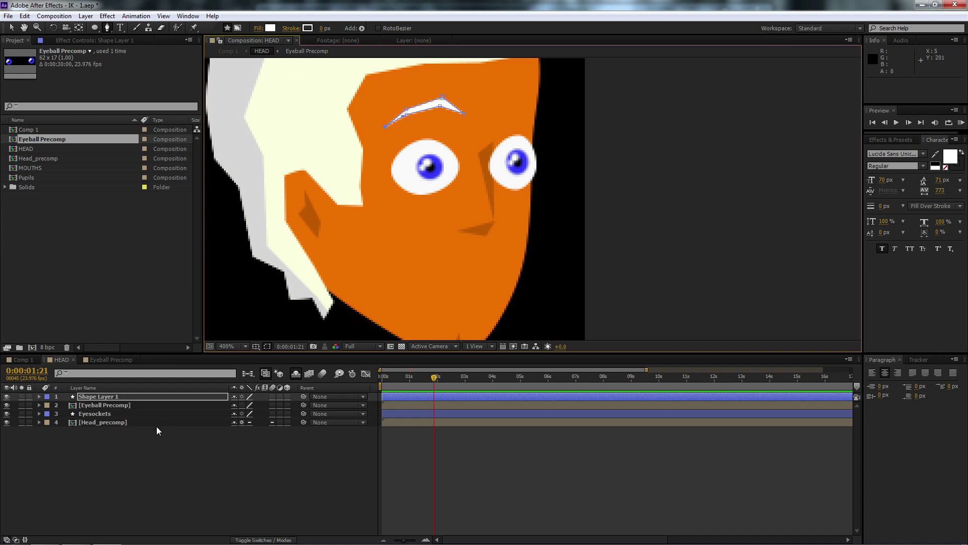
Draw a shorter, peaked white eyebrow above the smaller far eye on its own new shape layer.
click(113, 450)
click(497, 110)
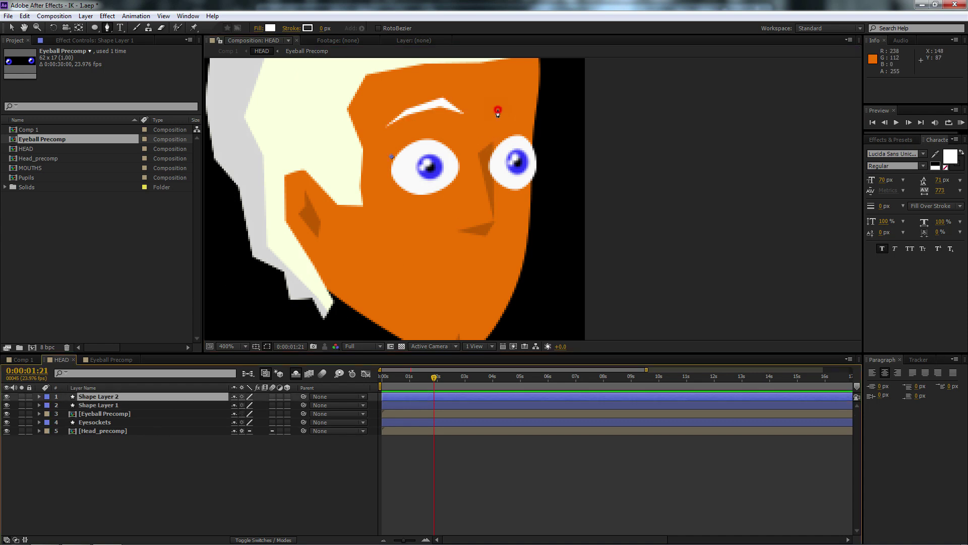
click(518, 102)
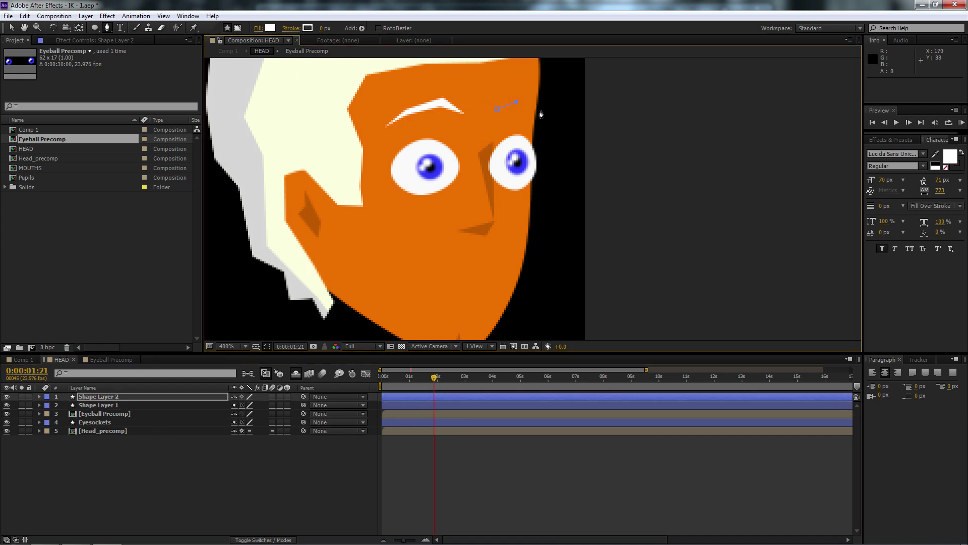
click(541, 111)
click(520, 89)
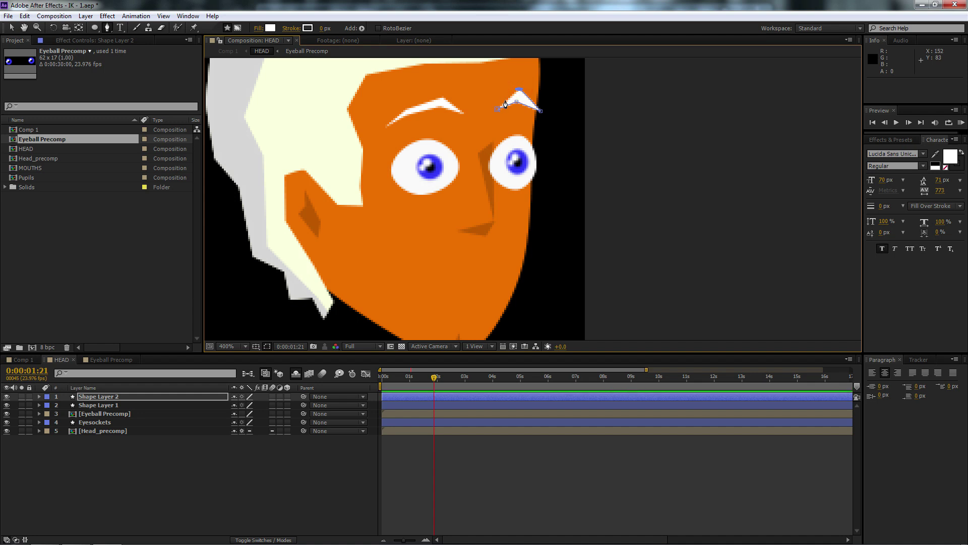
click(497, 109)
Rename the shape layer of the eyebrow above the smaller far eye as R_eyebrow.
click(93, 397)
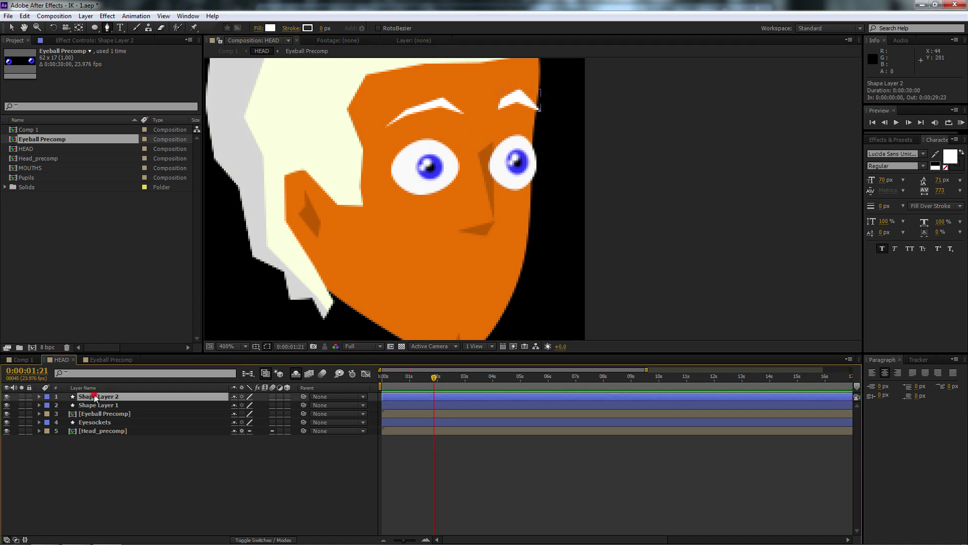
key(v)
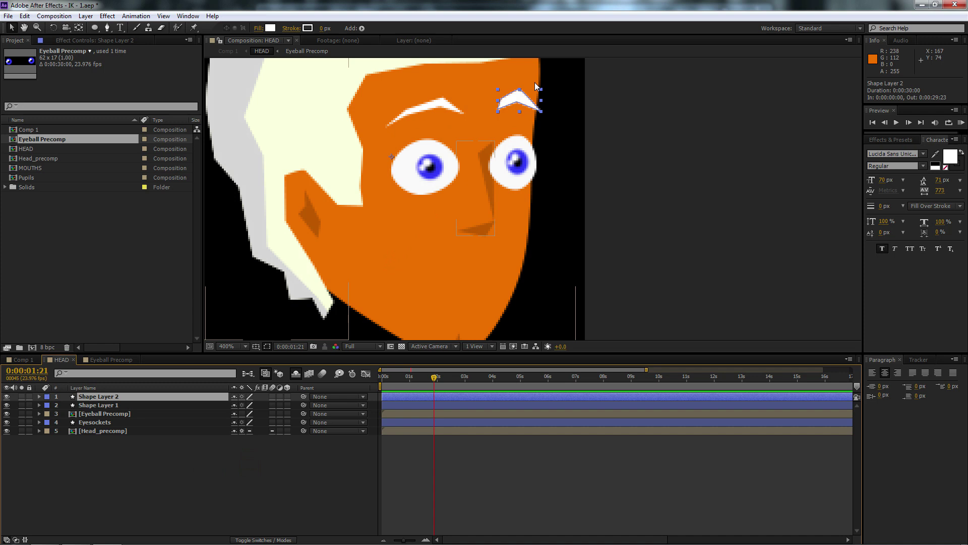
click(39, 397)
click(39, 396)
key(Return)
text(R)
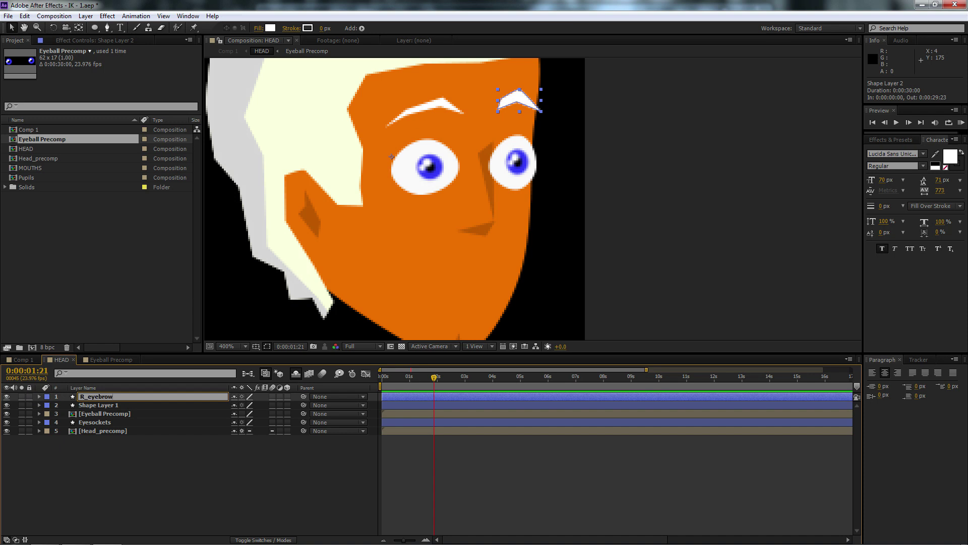
text(_eyebrow)
Rename the shape layer of the eyebrow above the larger eye as L_eyebrow.
click(124, 405)
key(Return)
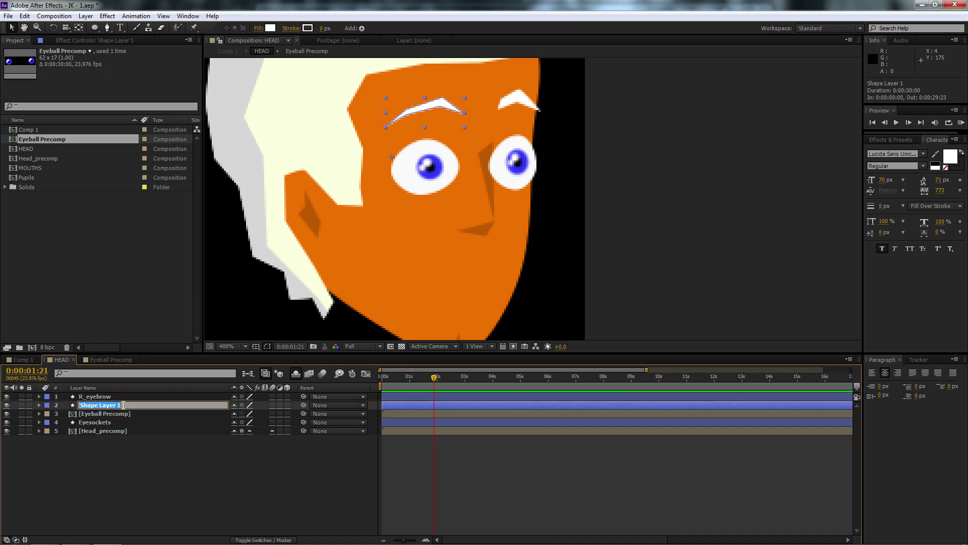
text(L_eyebrow)
click(119, 449)
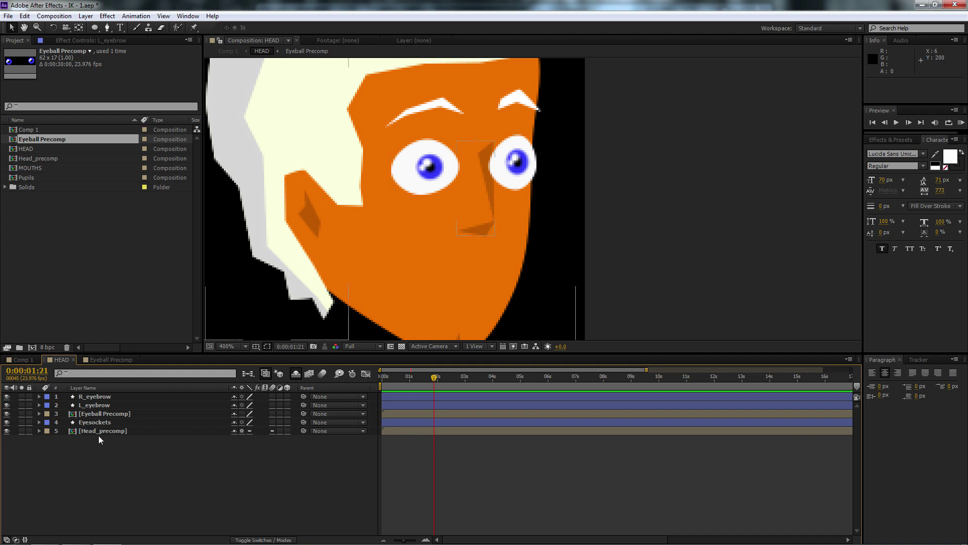
Set the Pen tool's shape fill to dark brown 622E00, darkened from the sampled orange skin colour.
click(102, 455)
click(107, 28)
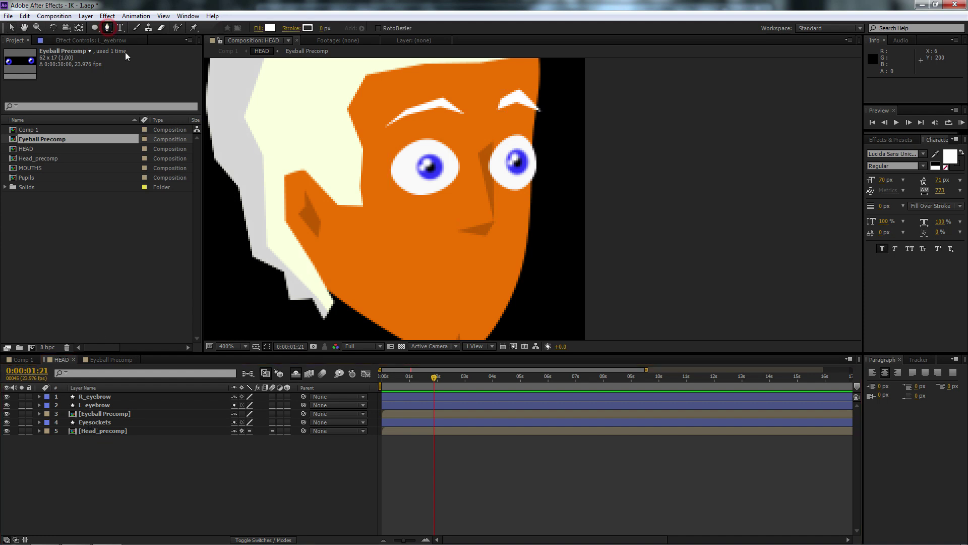
click(271, 28)
drag(207, 272, 164, 277)
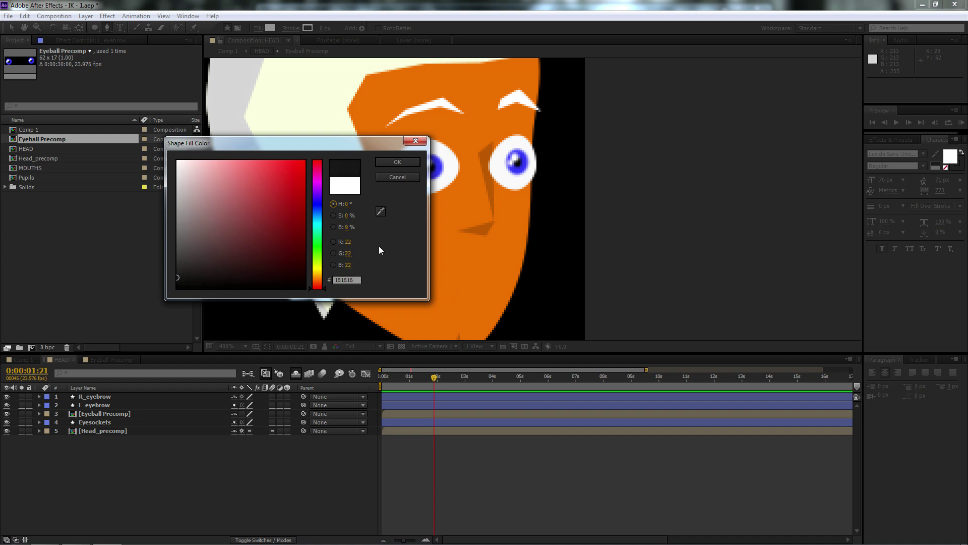
click(382, 213)
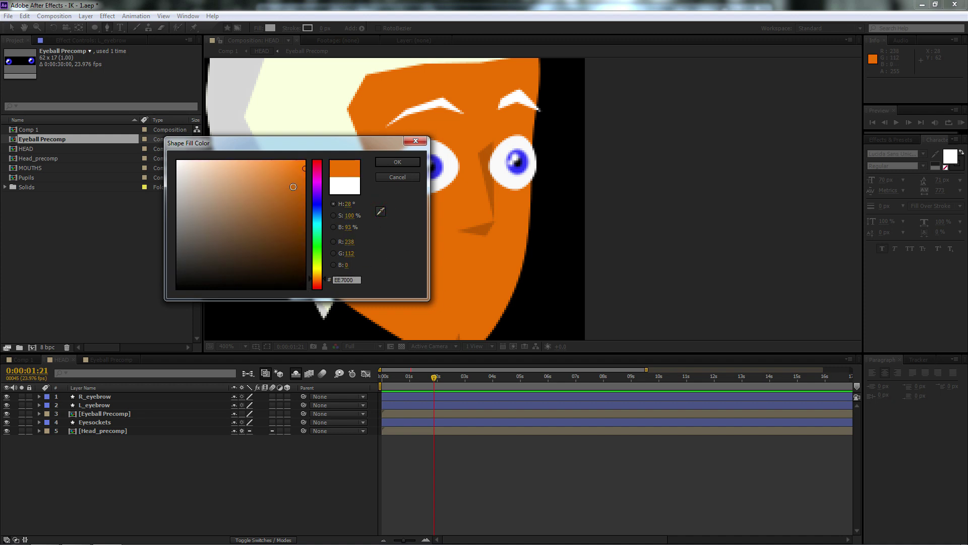
drag(293, 187, 327, 239)
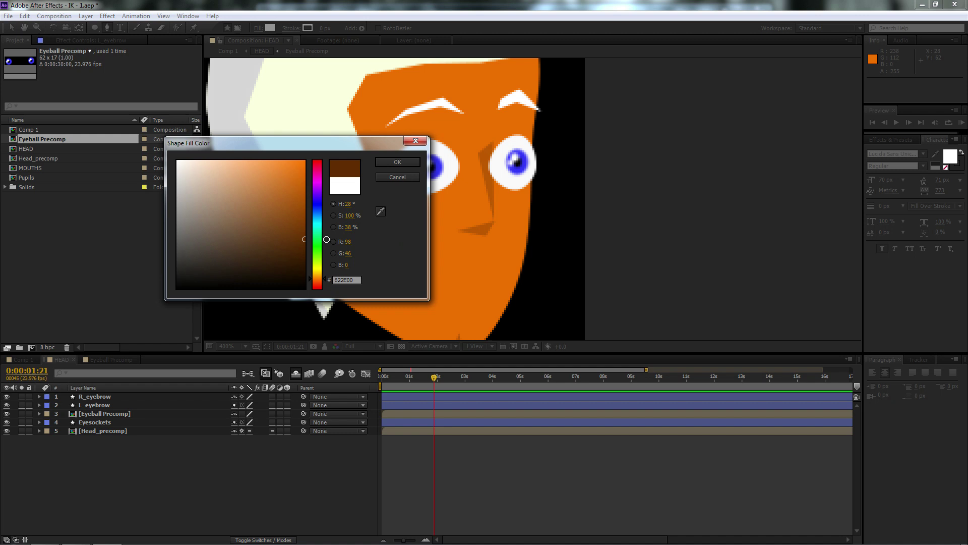
click(398, 162)
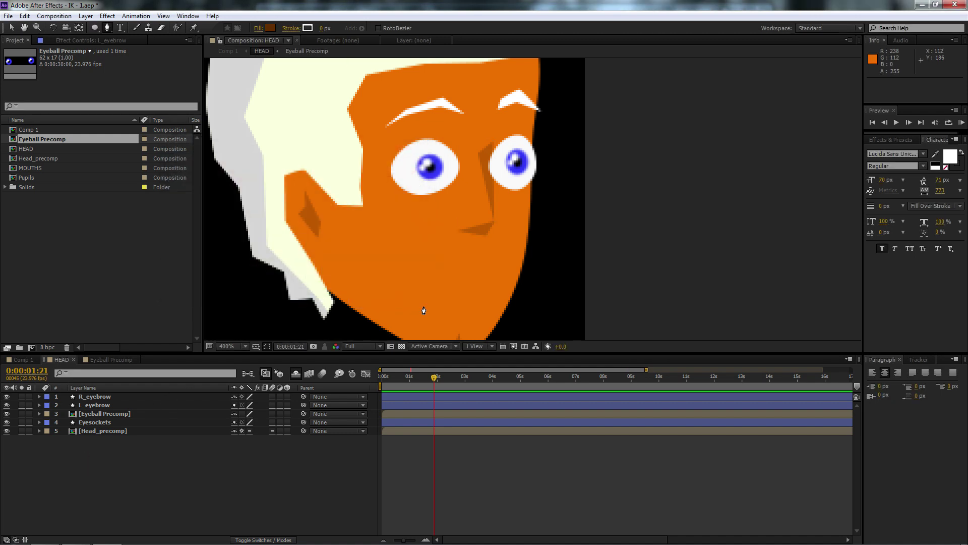
Draw a thin, closed dark brown mouth below the nose on a new shape layer, with a small triangle under the lip.
click(421, 280)
click(470, 272)
click(491, 272)
click(512, 282)
click(487, 281)
click(459, 281)
click(421, 280)
key(v)
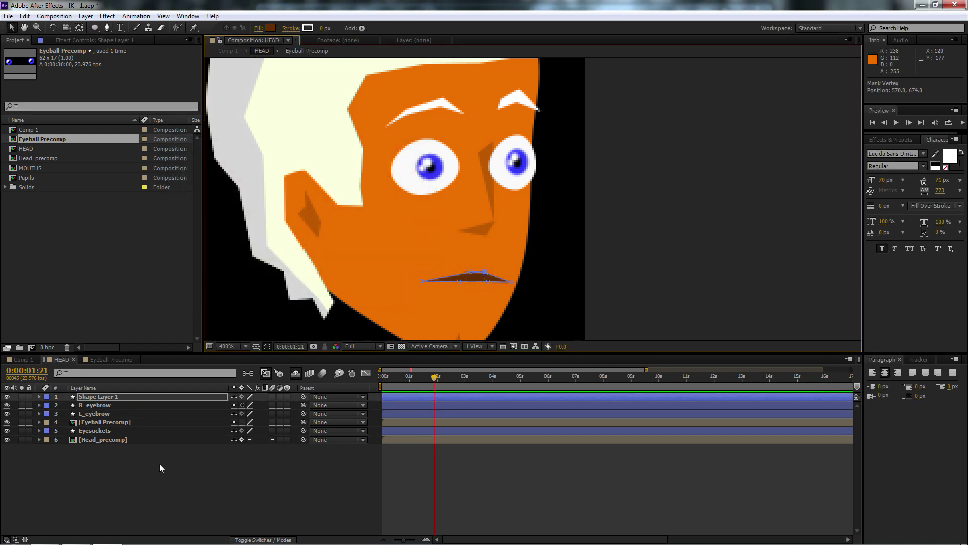
click(160, 468)
Rename the new mouth shape layer as Mouth.
scroll(498, 232, down, 1)
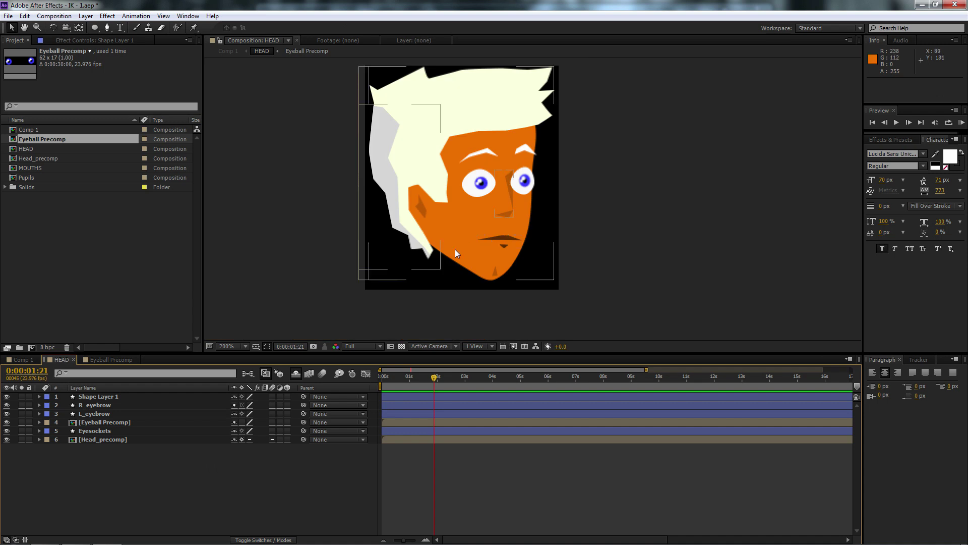
click(104, 398)
key(Return)
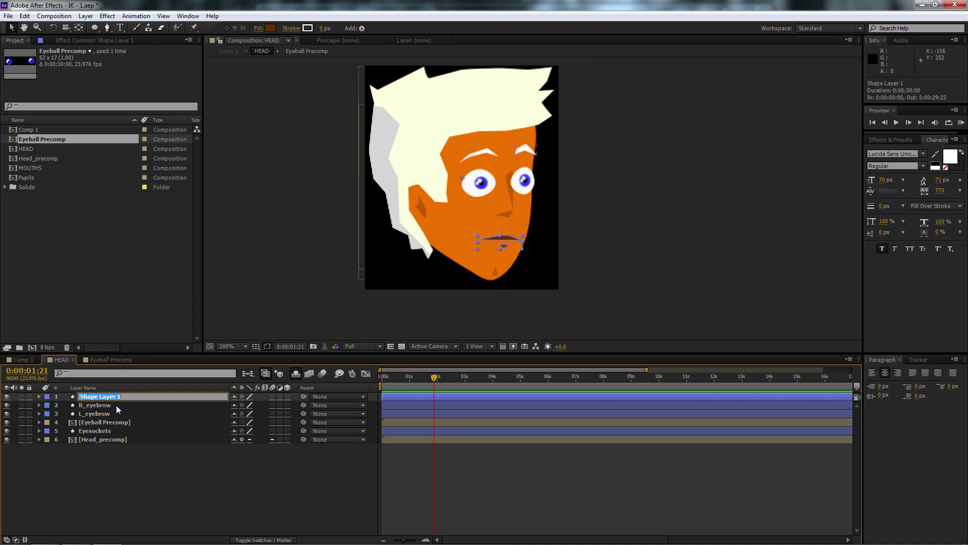
text(Mouth)
click(90, 475)
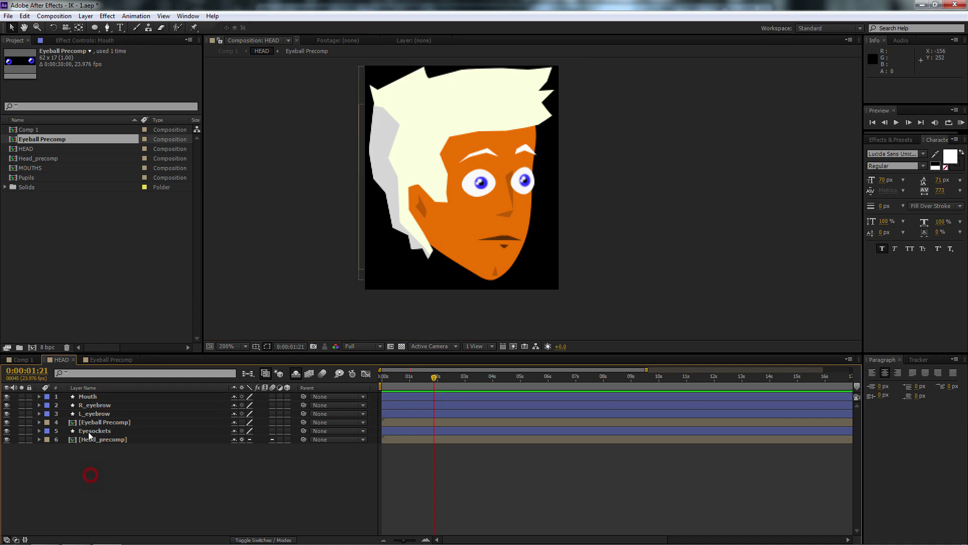
Pre-compose the Mouth layer into a new composition named Mouth Shapes, moving all attributes into it.
click(89, 396)
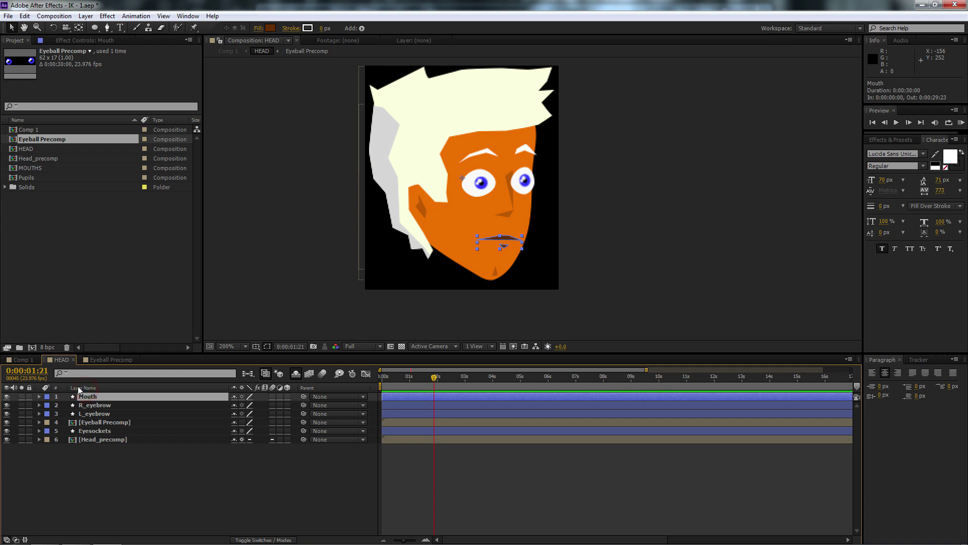
click(86, 16)
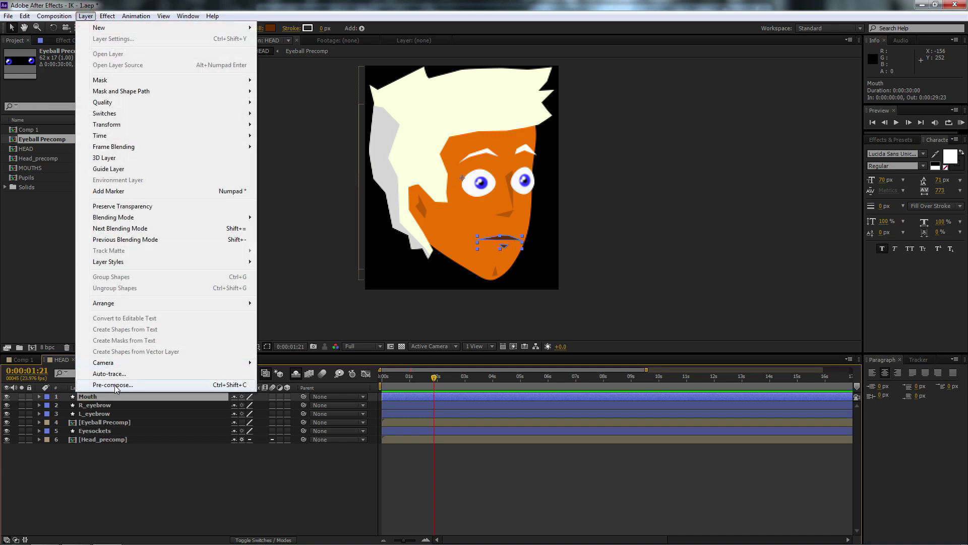
click(217, 374)
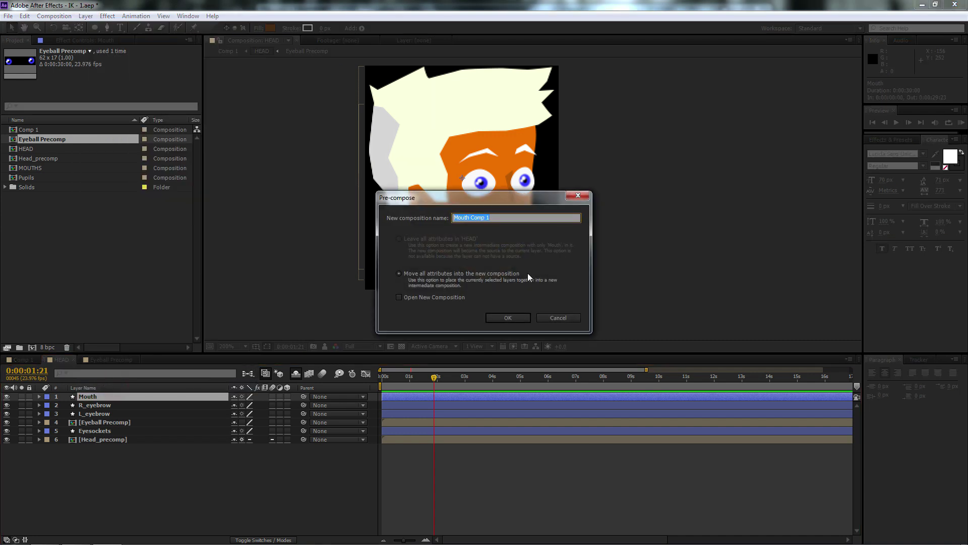
text(Mouth)
click(508, 318)
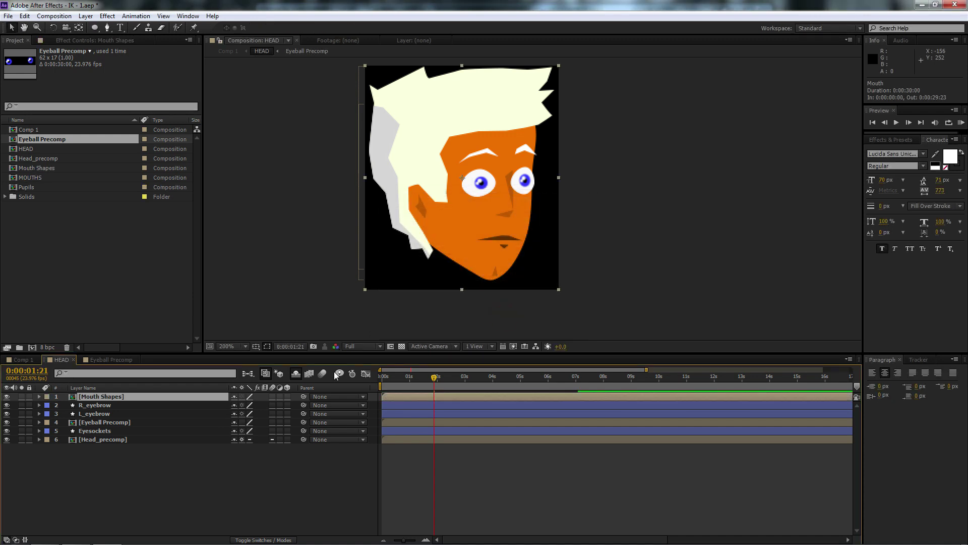
click(101, 473)
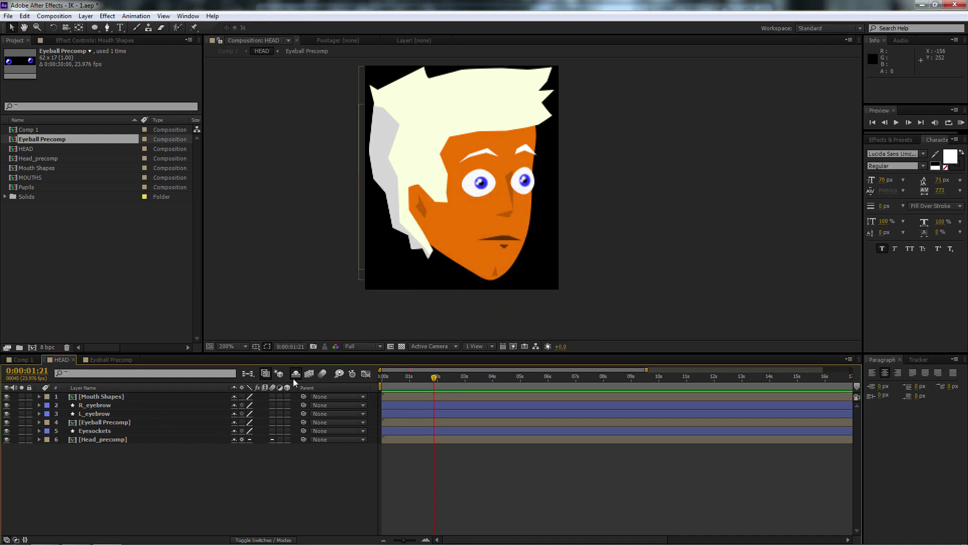
Duplicate the Eyesockets layer and place the copy directly above the Eyeball Precomp layer.
click(98, 431)
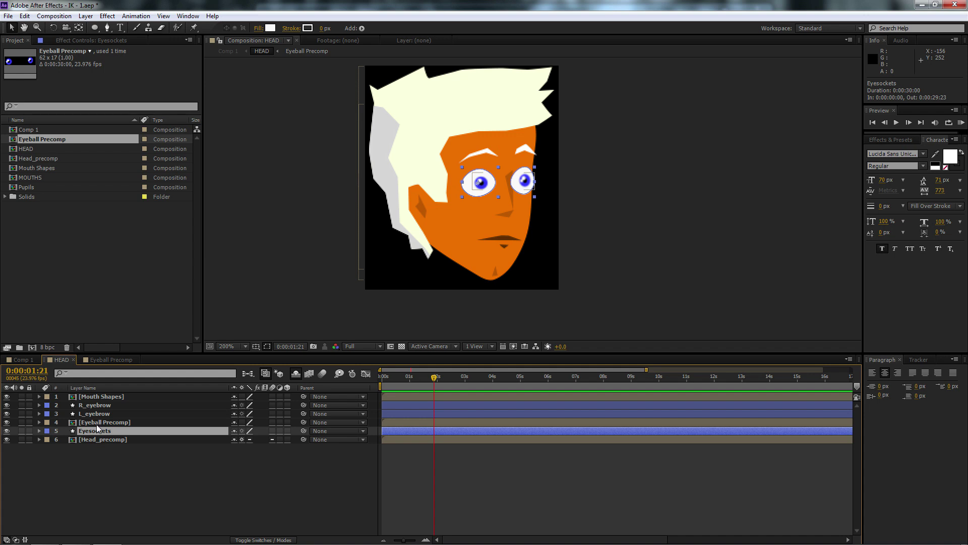
key(ctrl+d)
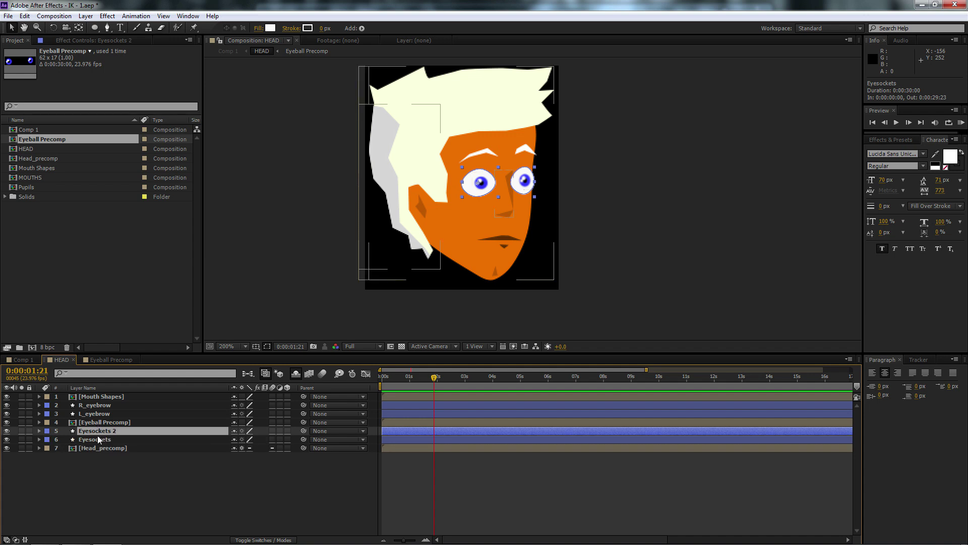
drag(96, 430, 103, 421)
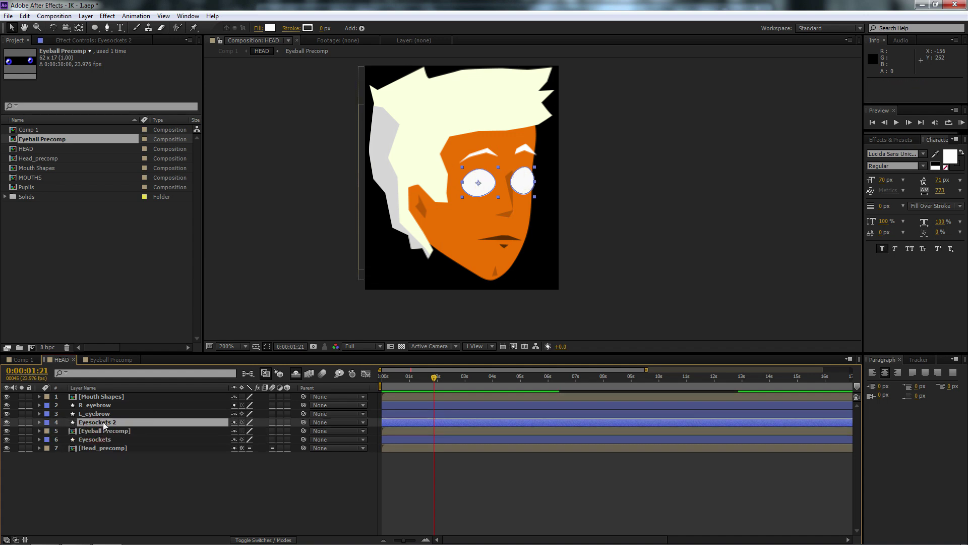
Set the Eyeball Precomp layer's track matte to Alpha Matte "Eyesockets 2".
click(97, 431)
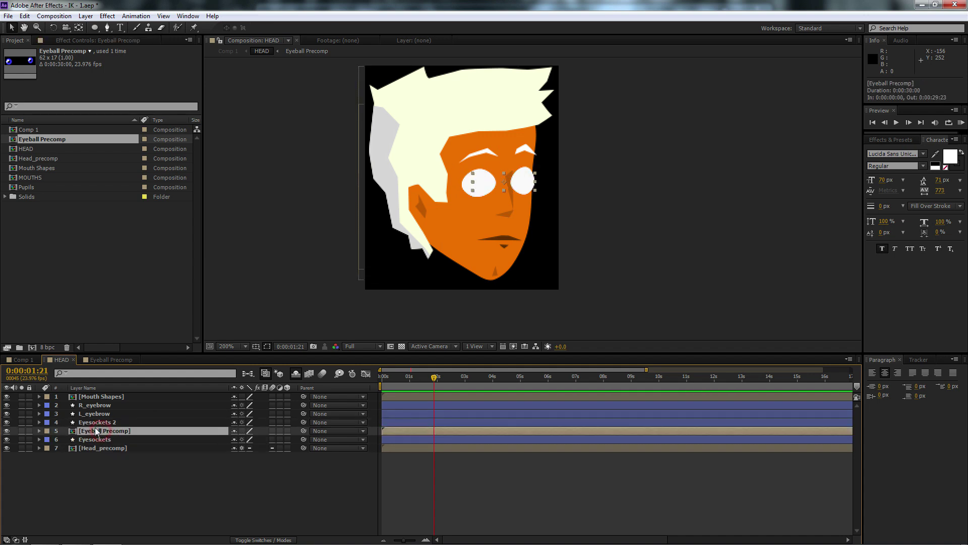
click(264, 539)
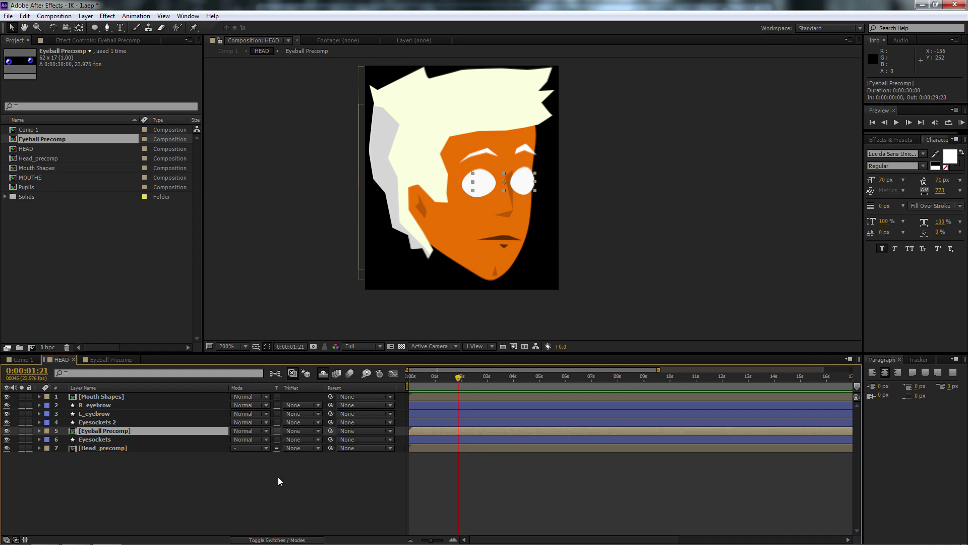
click(290, 431)
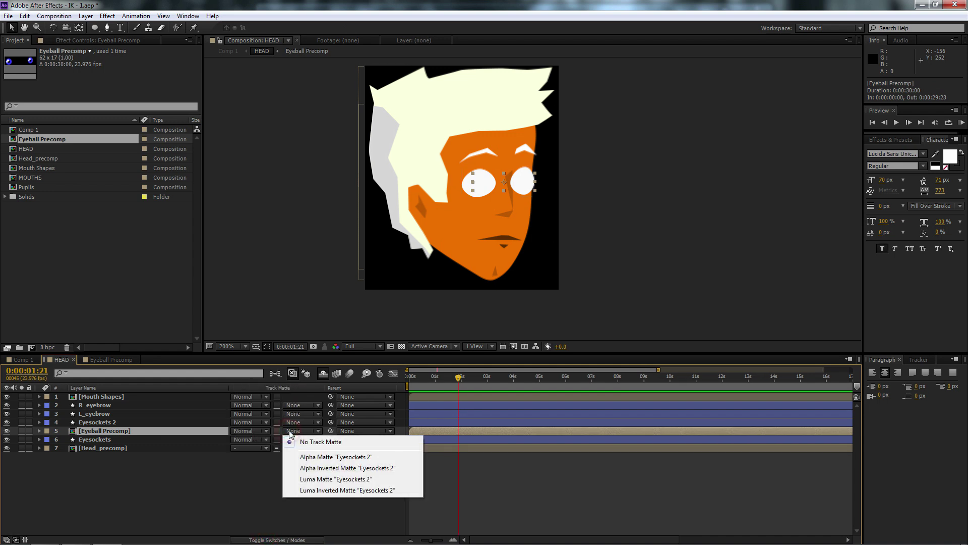
click(302, 456)
click(216, 477)
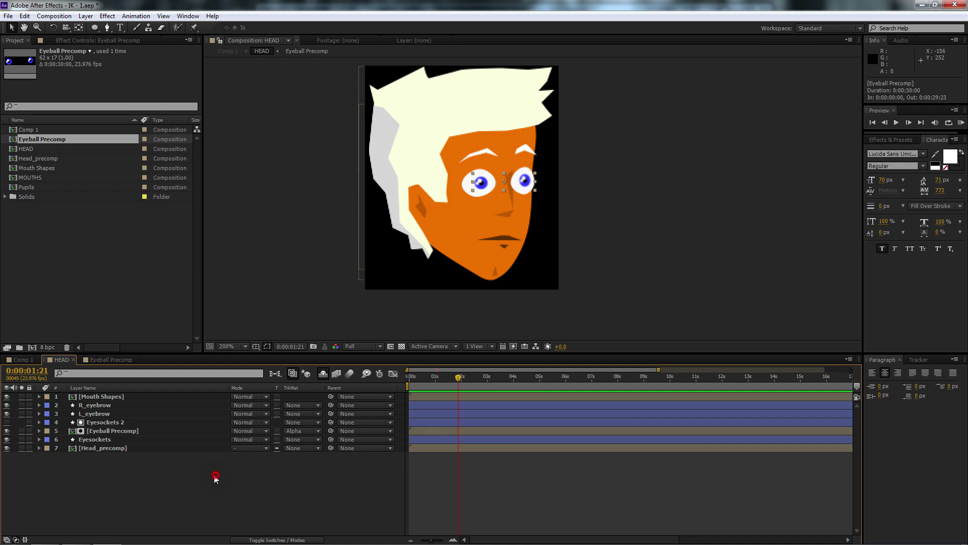
Nudge the Eyeball Precomp layer slightly right and down so the pupils shift within the eye sockets.
click(101, 432)
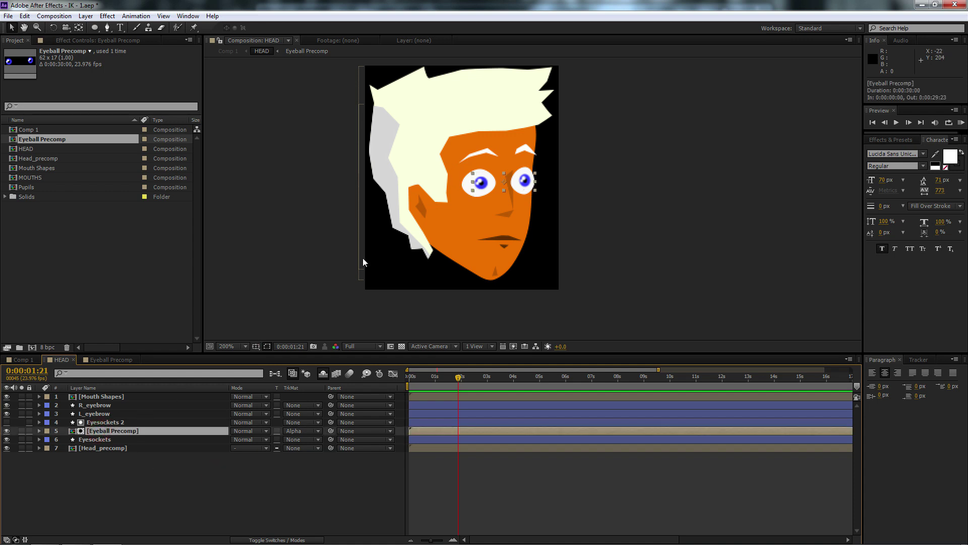
mouse_move(483, 184)
mouse_down()
mouse_move(482, 173)
mouse_move(488, 184)
mouse_move(477, 190)
mouse_move(466, 179)
mouse_move(484, 185)
mouse_up()
click(177, 483)
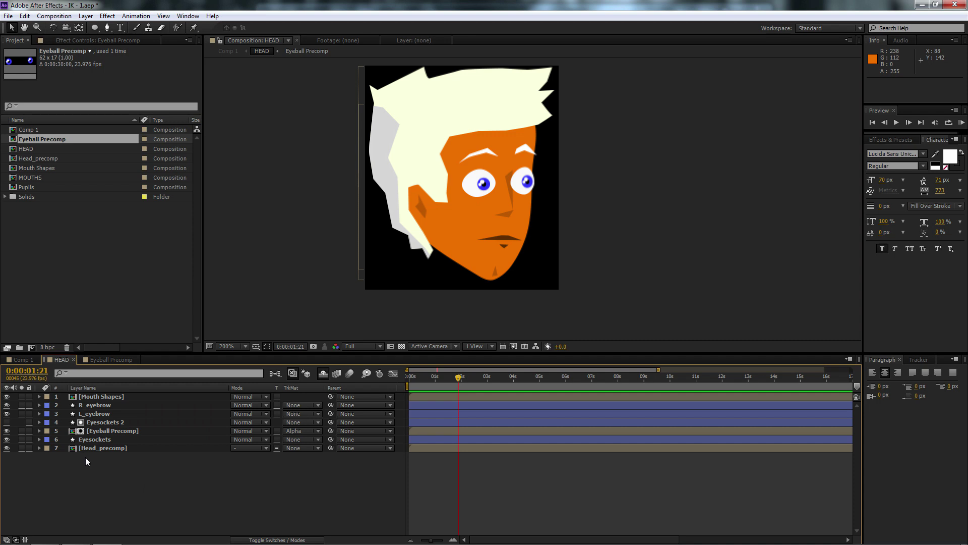
Set the Pen tool's shape fill to a darker shade of the sampled face colour, A04B00.
click(108, 28)
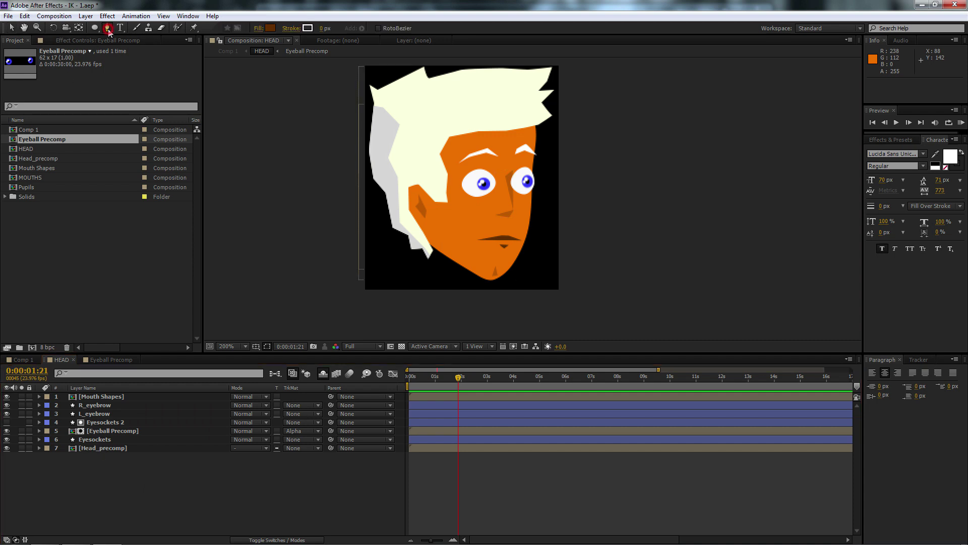
click(271, 28)
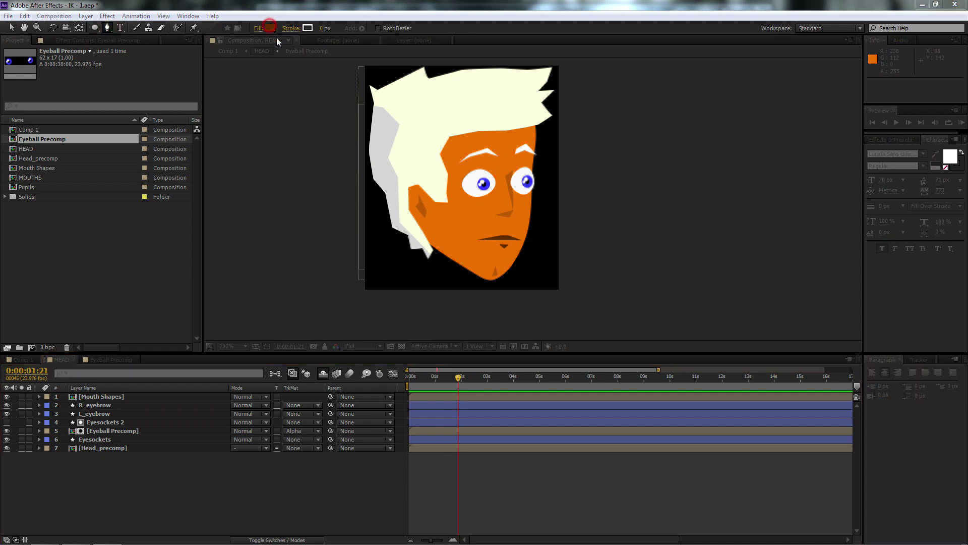
click(380, 211)
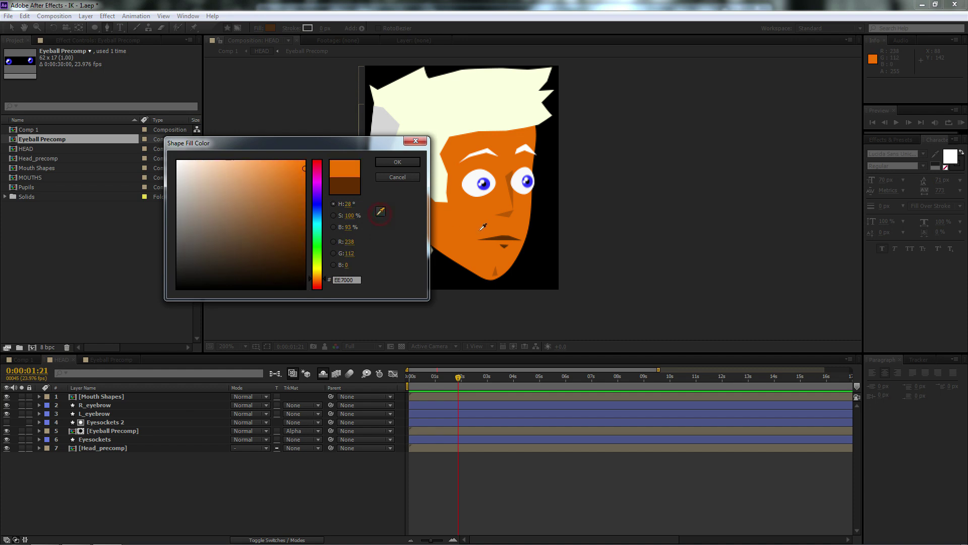
click(472, 217)
mouse_move(293, 172)
mouse_down()
mouse_move(315, 204)
mouse_move(304, 208)
mouse_up()
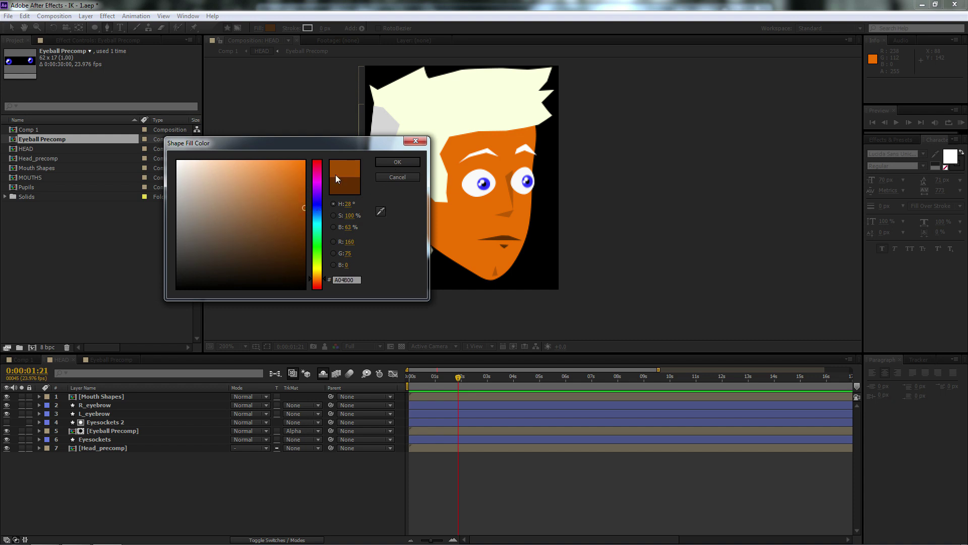
click(397, 162)
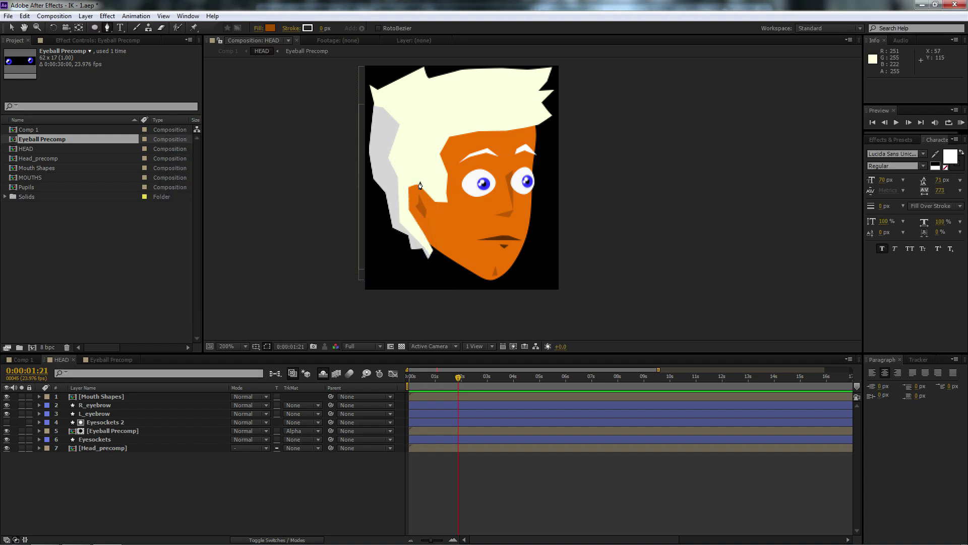
Draw a closed four-point shape across both eyes, from about pupil height up over the eyebrows.
click(450, 181)
click(540, 177)
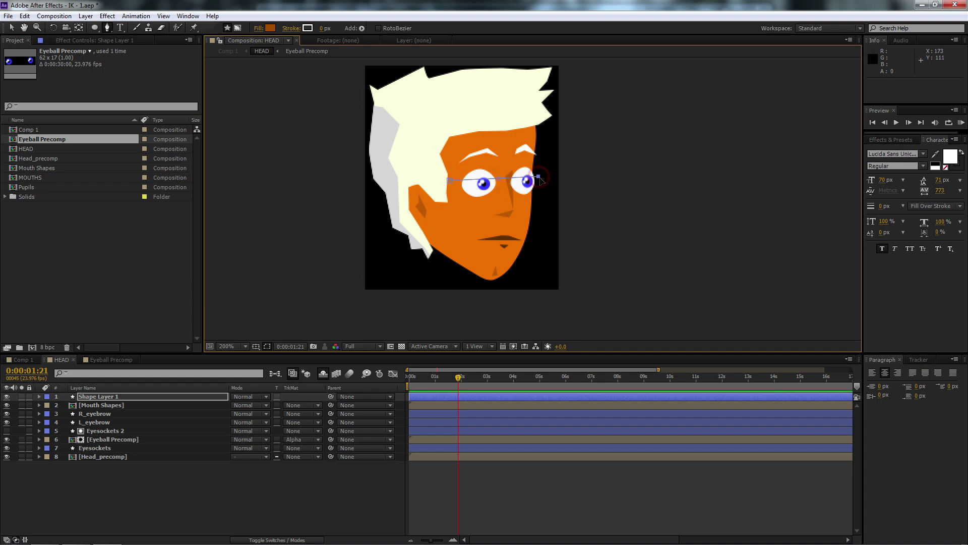
click(544, 138)
click(445, 139)
click(446, 180)
Rename the new eyelid shape layer as Upper_eyelids.
click(102, 396)
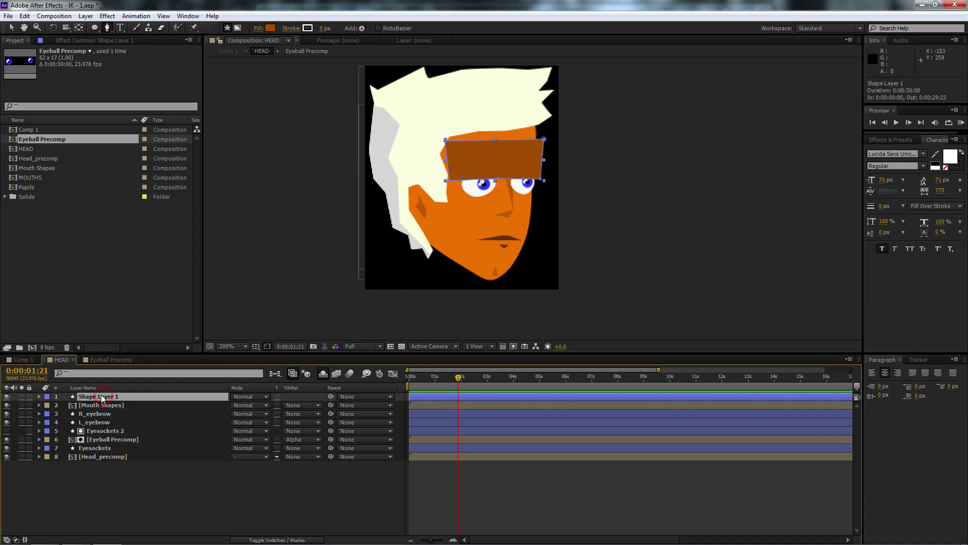
key(Return)
text(Upper_eyelids)
click(86, 480)
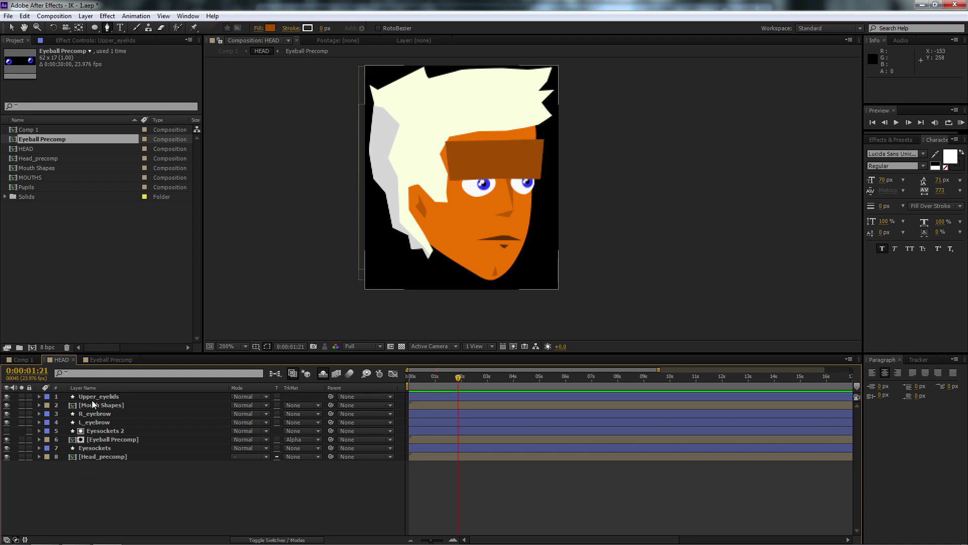
Duplicate the Eyesockets 2 layer and place the copy directly above the Upper_eyelids layer.
click(104, 431)
key(ctrl+d)
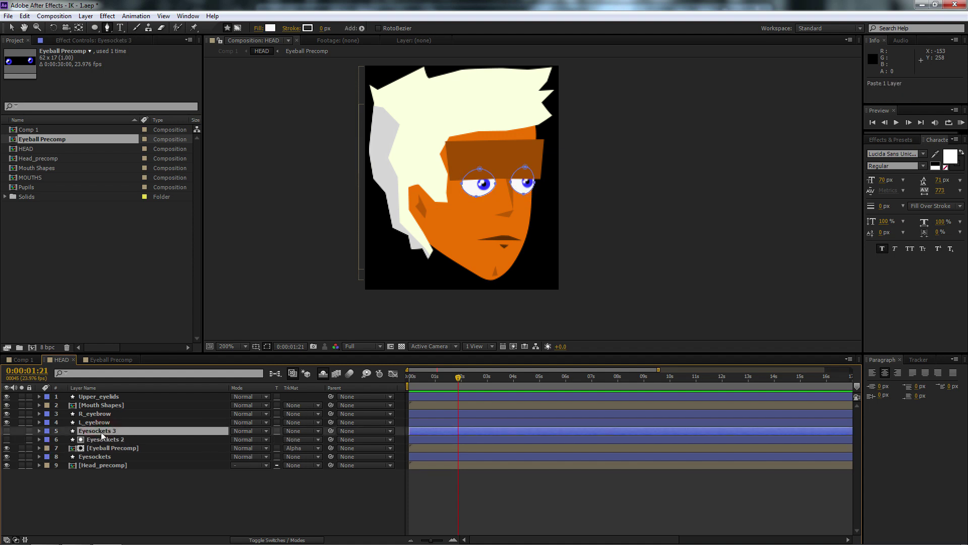
drag(101, 431, 114, 398)
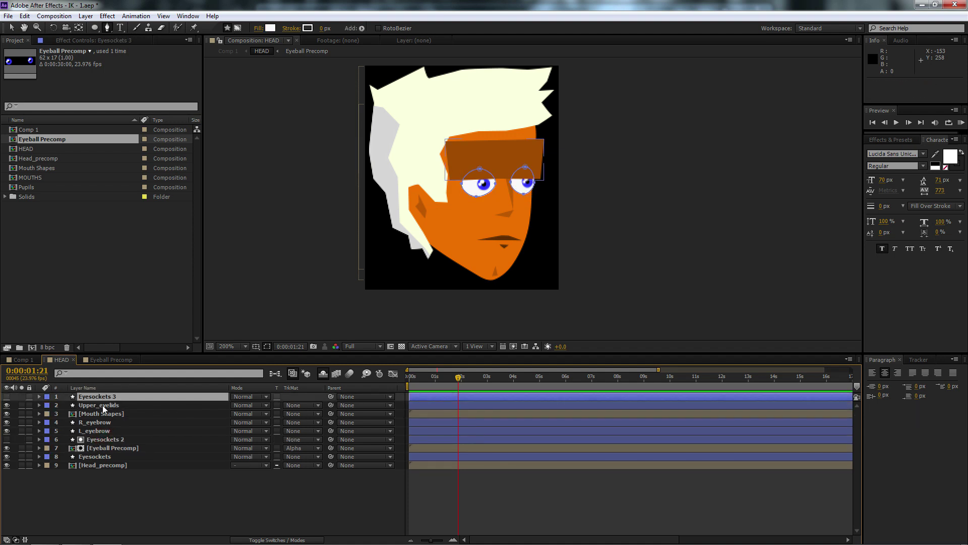
Set the Upper_eyelids layer's track matte to Alpha Matte "Eyesockets 3" and inspect the eyelid edges up close.
click(106, 406)
click(295, 405)
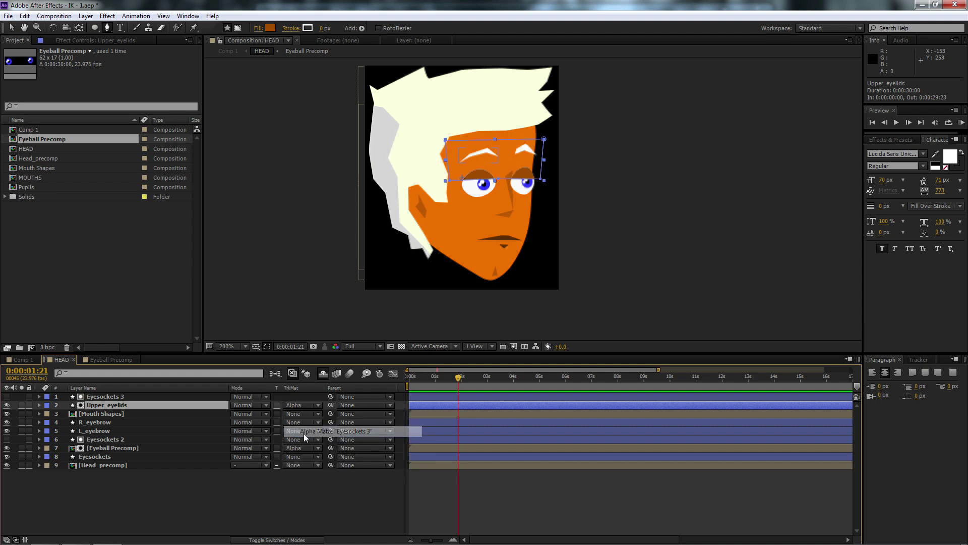
click(306, 432)
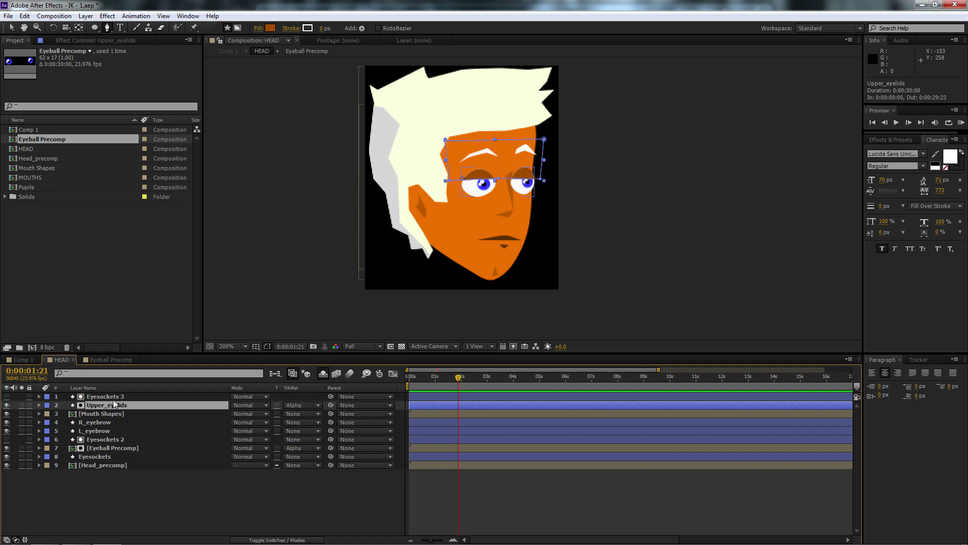
click(114, 492)
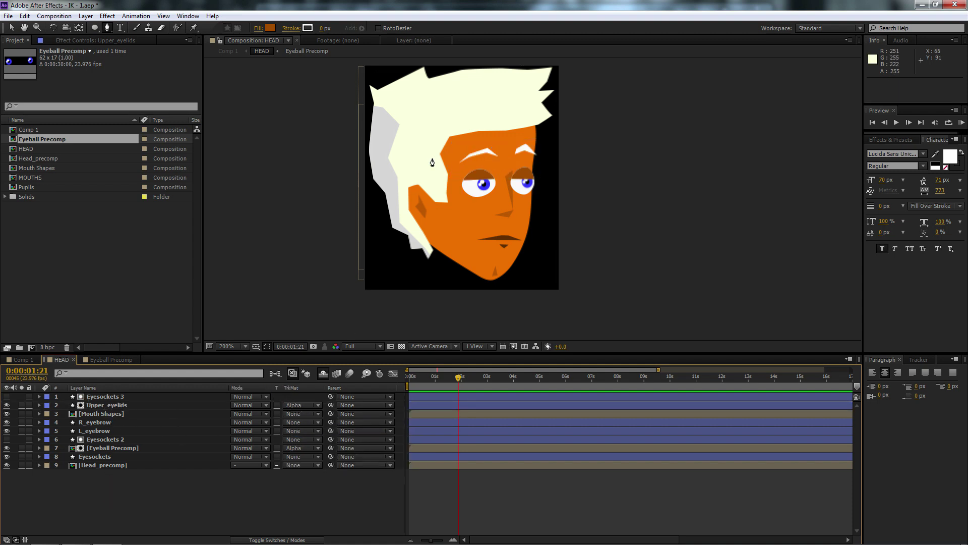
scroll(504, 224, up, 1)
scroll(503, 224, up, 1)
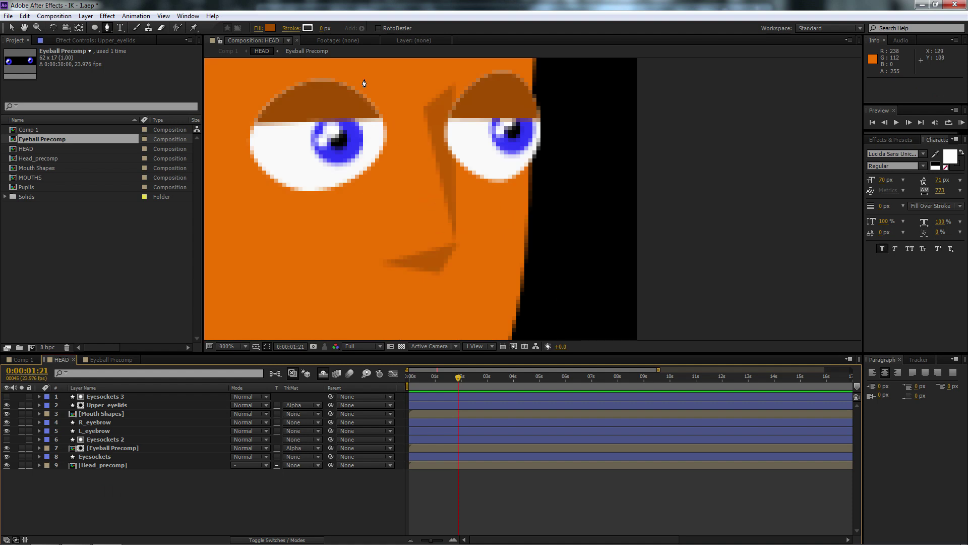
scroll(302, 98, down, 1)
scroll(331, 173, down, 1)
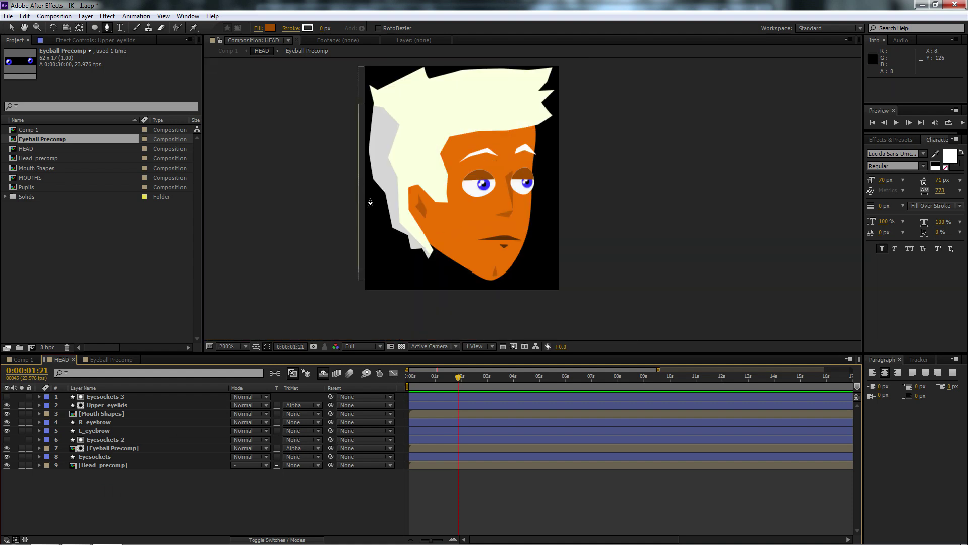
Find the choker effects and apply Simple Choker to the Eyesockets 3 layer.
click(100, 405)
click(105, 397)
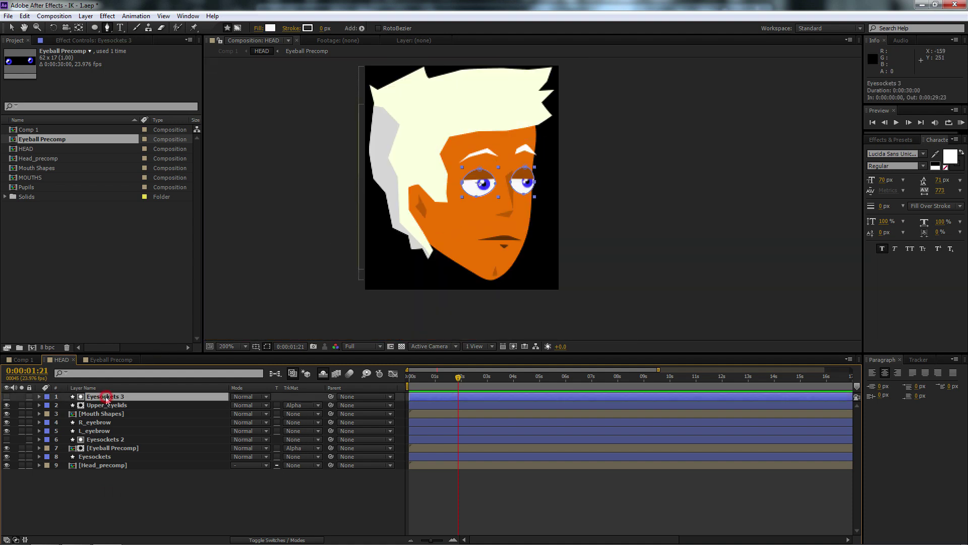
click(900, 138)
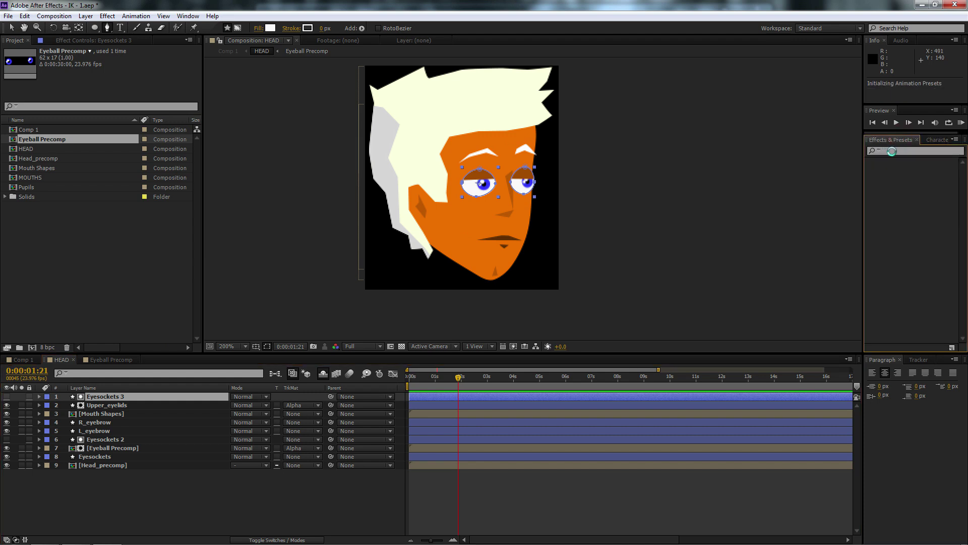
click(894, 151)
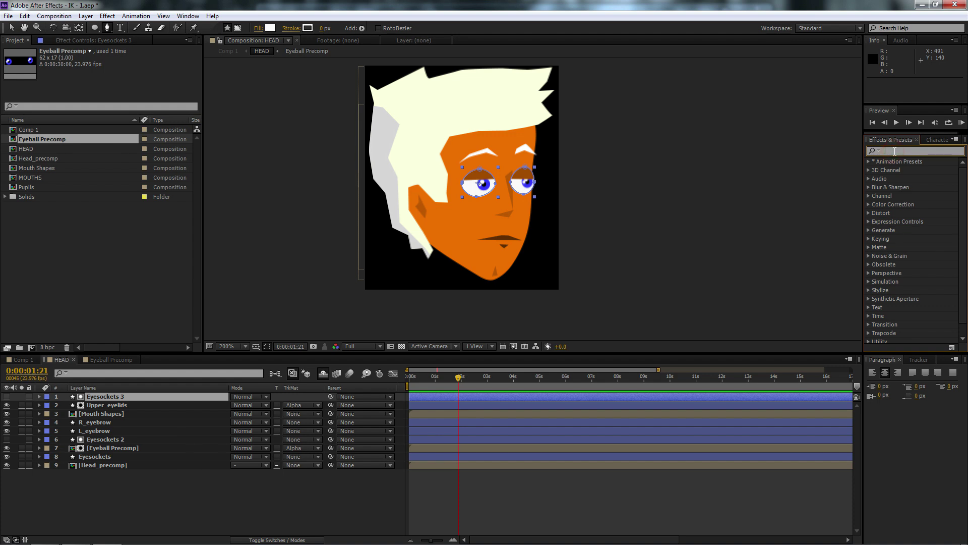
text(choker)
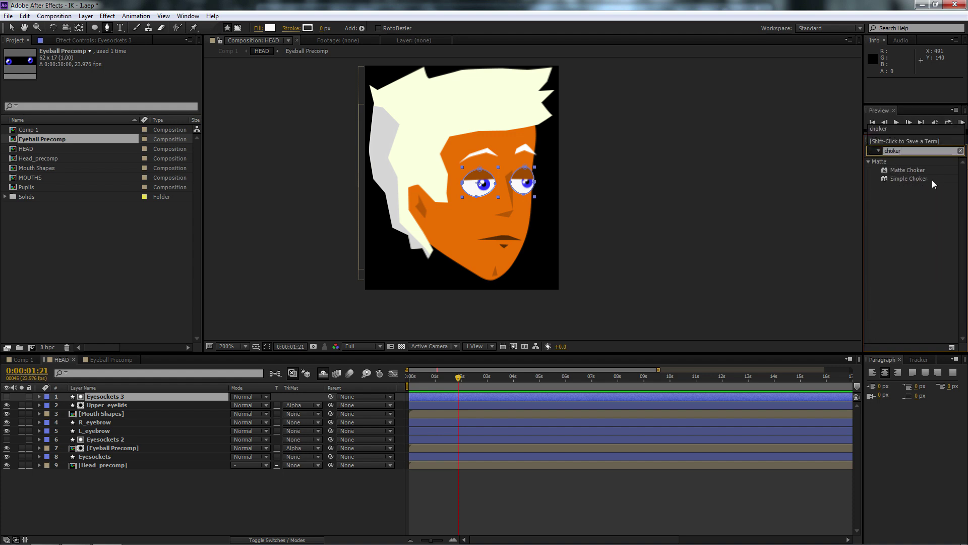
drag(927, 179, 109, 397)
Try Choke Matte values of 1 and -1 for Simple Choker on Eyesockets 3.
click(113, 77)
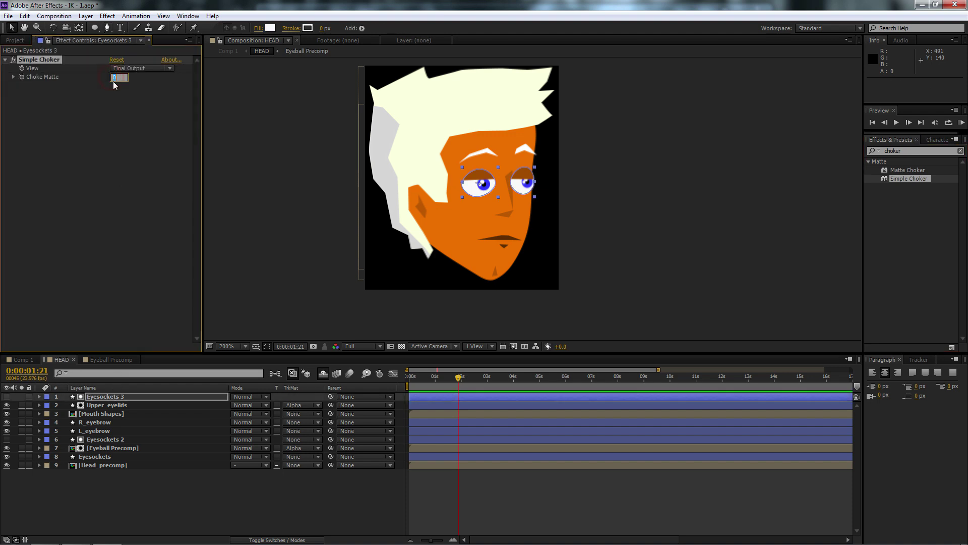
text(1)
click(123, 192)
click(115, 77)
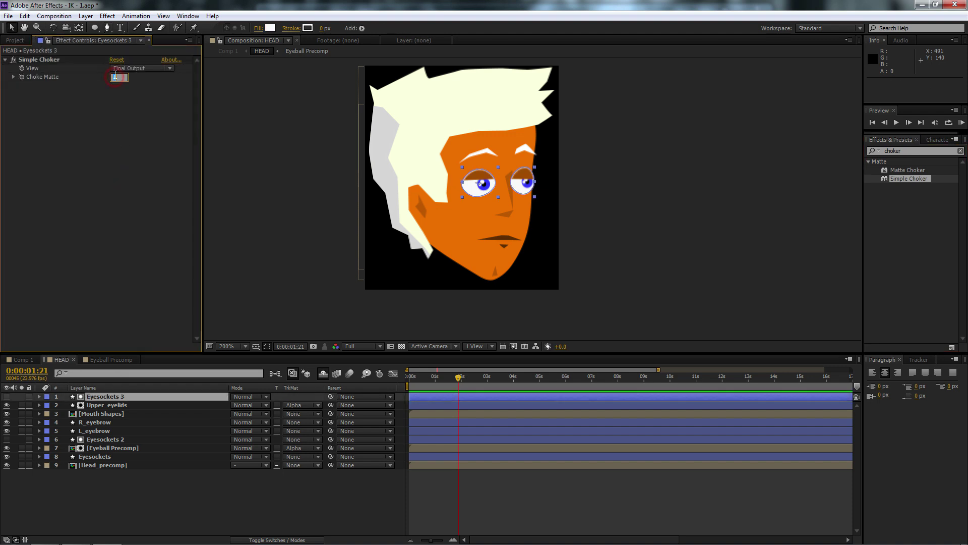
text(-1)
click(107, 161)
click(168, 503)
scroll(399, 304, up, 4)
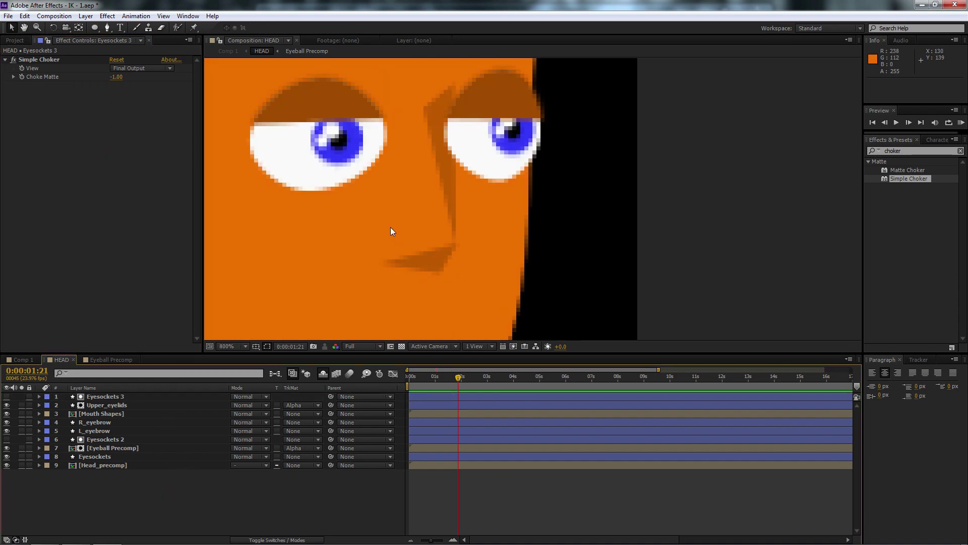
Set Simple Choker's Choke Matte on Eyesockets 3 to -2 and check the eyelid edges up close.
click(115, 77)
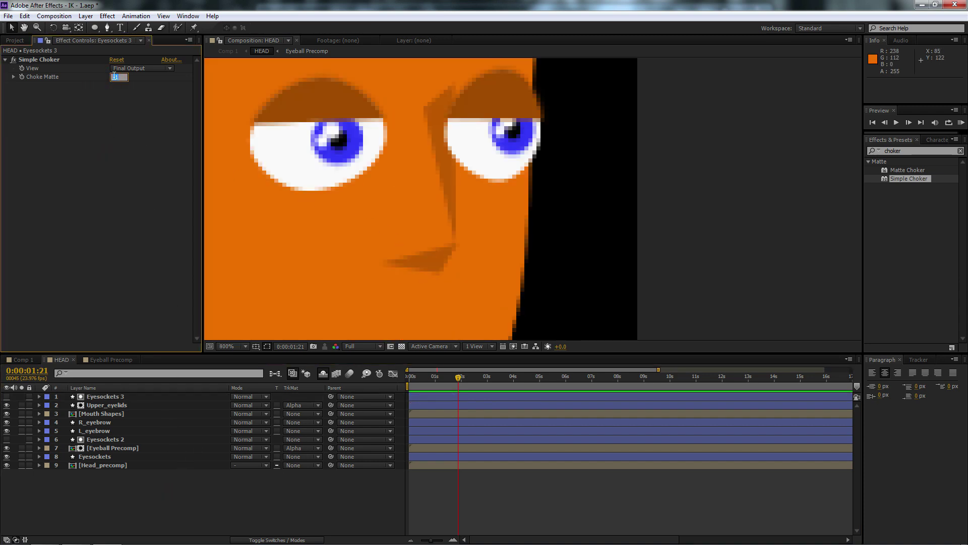
text(-2)
click(126, 177)
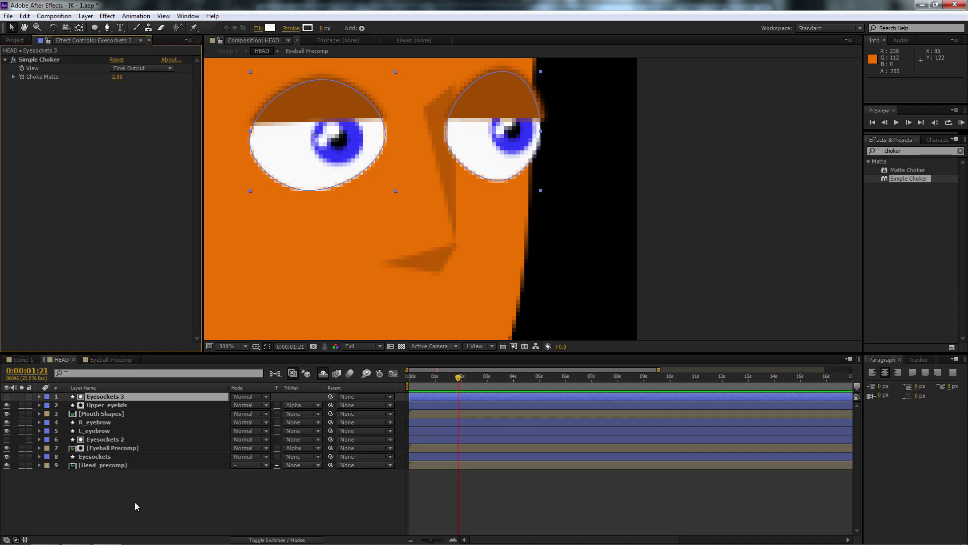
scroll(483, 176, down, 4)
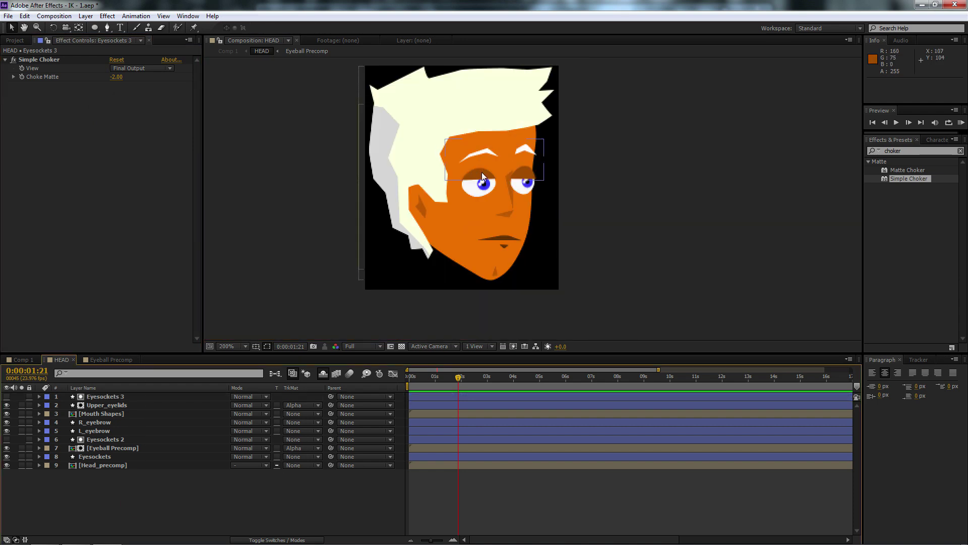
scroll(483, 176, up, 4)
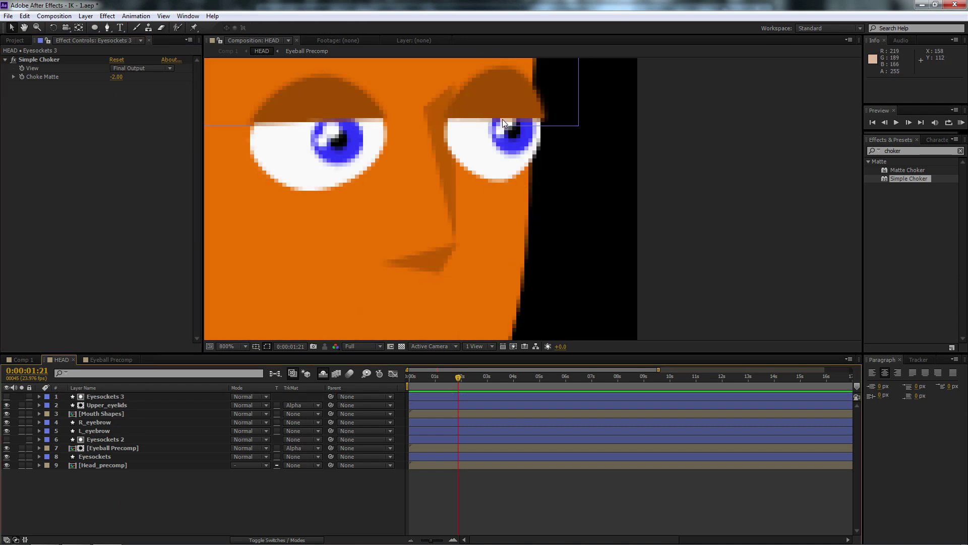
scroll(503, 119, down, 1)
key(comma)
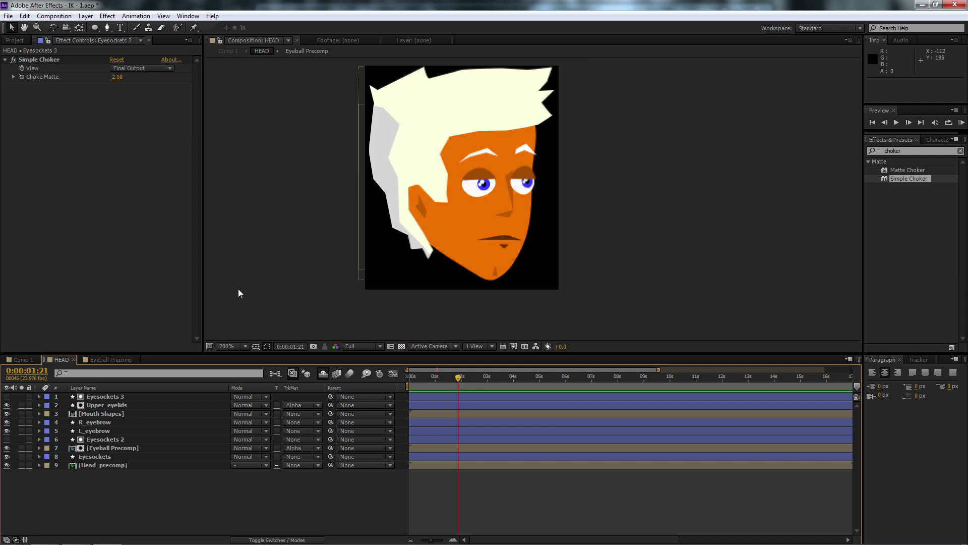
Duplicate the Upper_eyelids layer to the top of the stack and move the copy's anchor point near the middle of its lower edge.
click(107, 404)
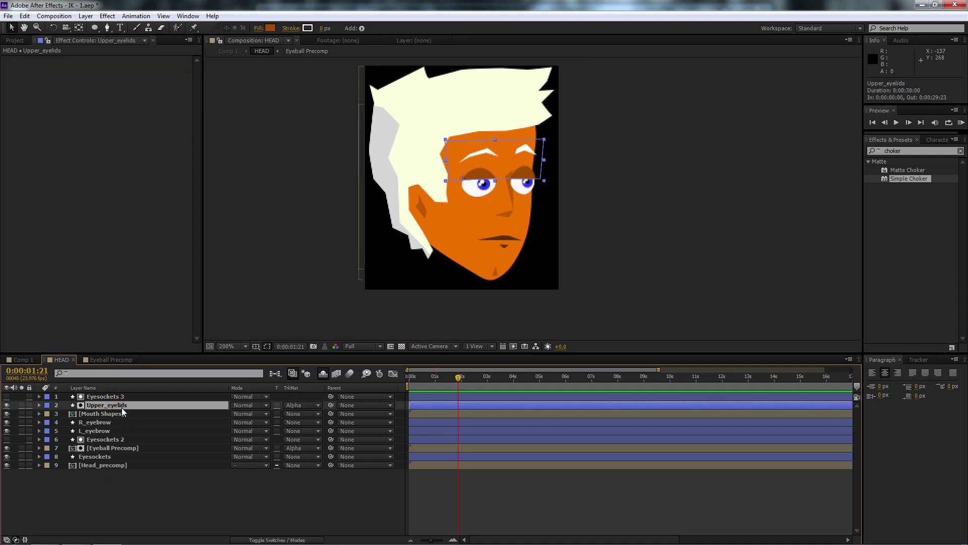
key(ctrl+d)
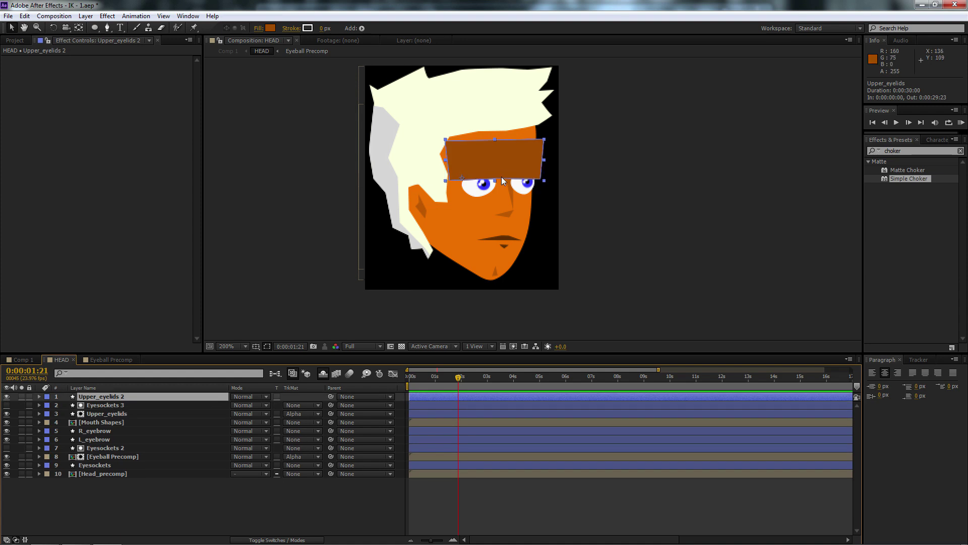
key(y)
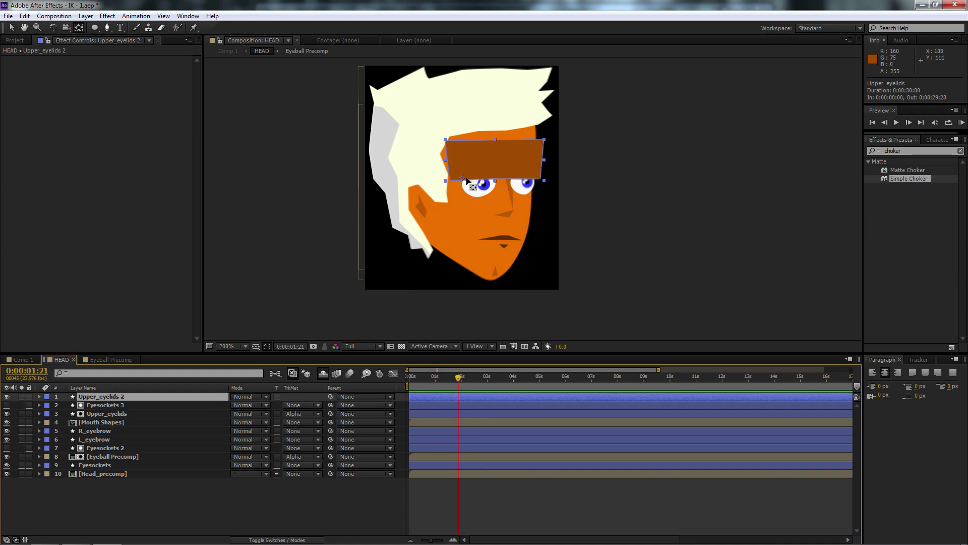
drag(461, 180, 502, 179)
Rotate the Upper_eyelids 2 layer 180° so the shape extends downward over the eyes.
key(w)
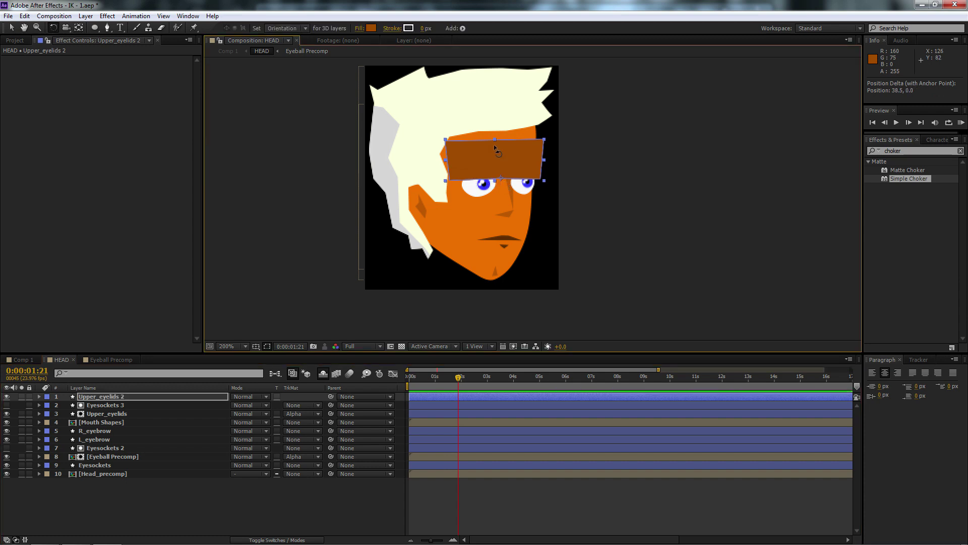
drag(494, 144, 549, 274)
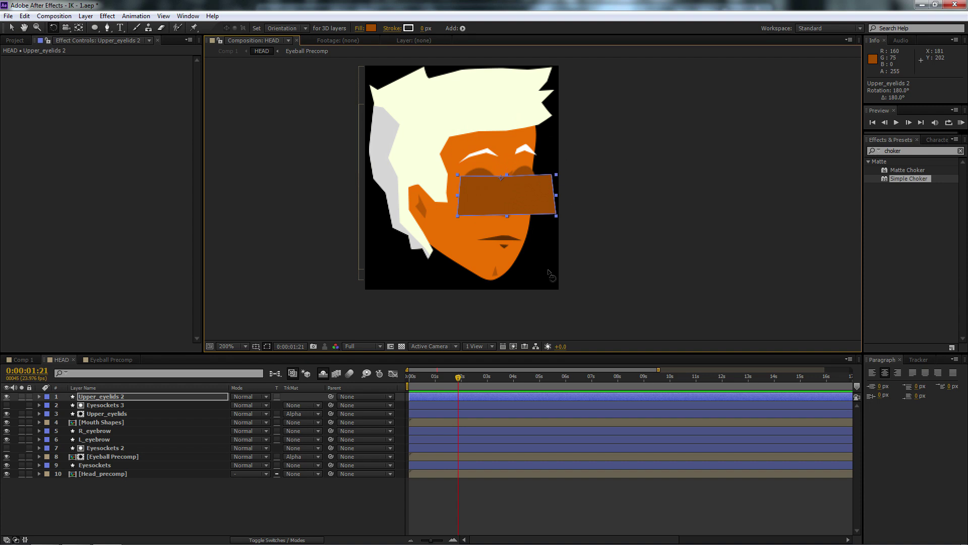
key(v)
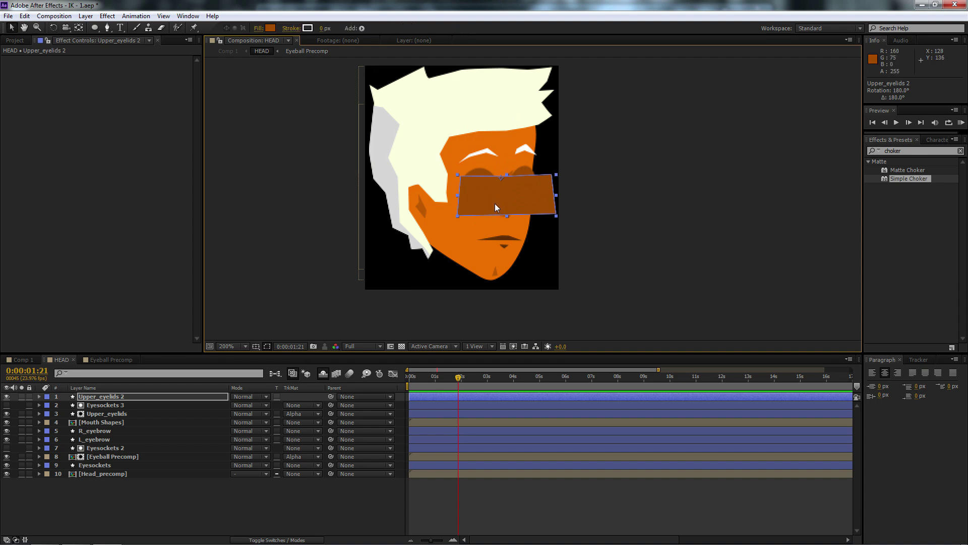
Move Upper_eyelids 2 below the eyes and duplicate Eyesockets 3 directly above it as its alpha matte.
drag(495, 204, 482, 225)
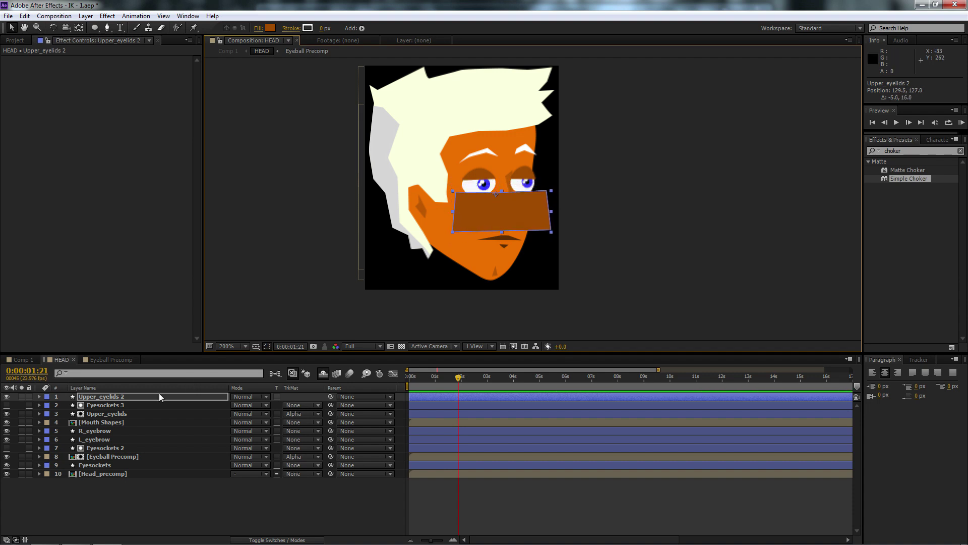
click(104, 406)
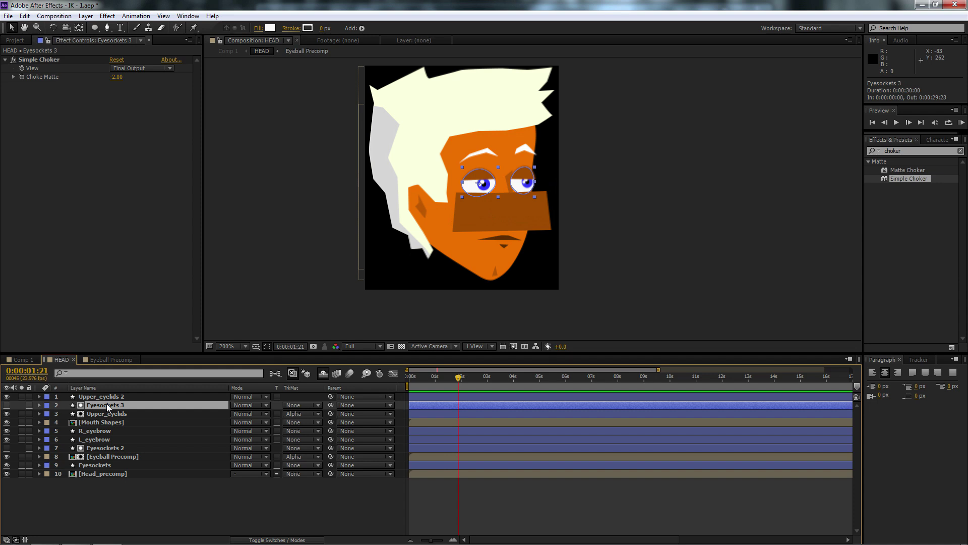
key(ctrl+d)
drag(107, 404, 111, 393)
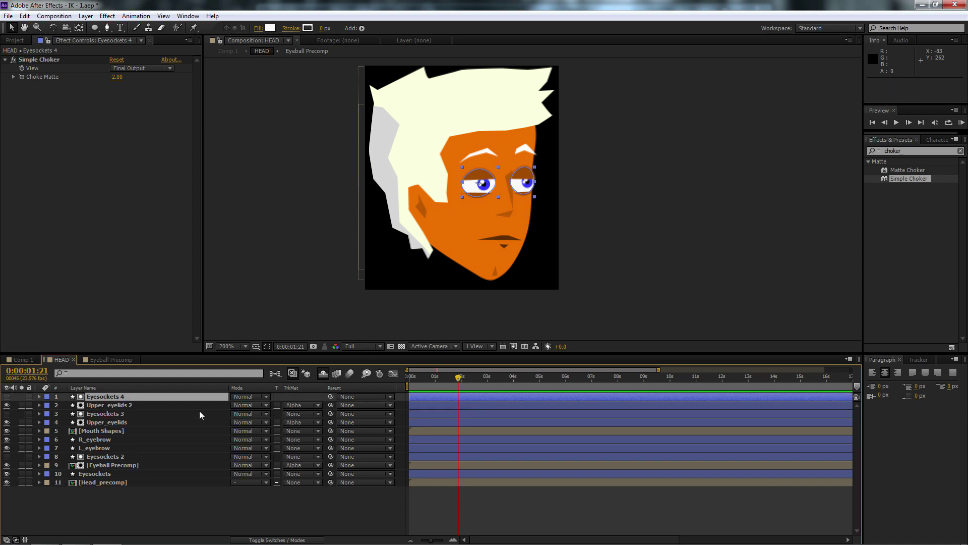
Rename the Upper_eyelids 2 layer as Lower_eyelids.
click(101, 405)
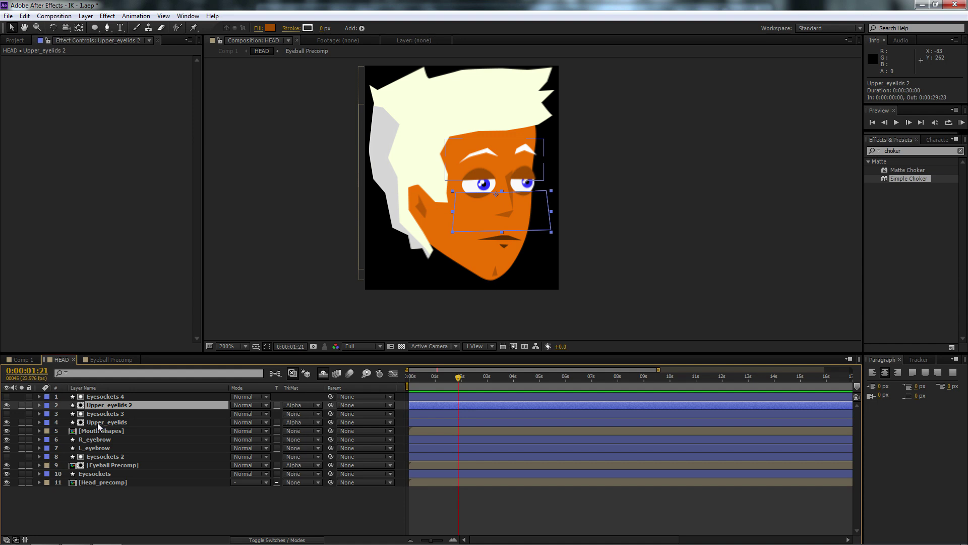
key(Return)
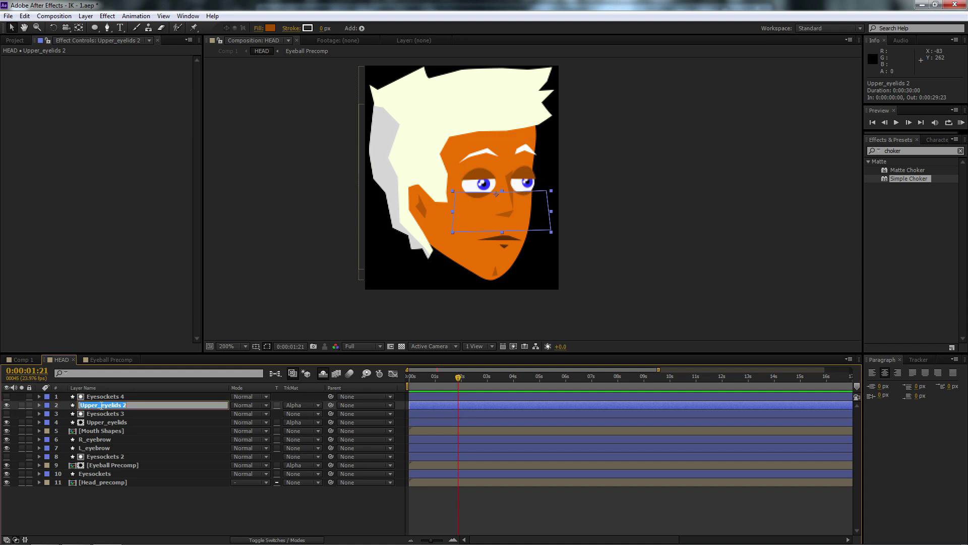
click(153, 403)
key(BackSpace)
key(BackSpace)
click(93, 405)
drag(93, 404, 64, 411)
text(Lowe)
click(79, 495)
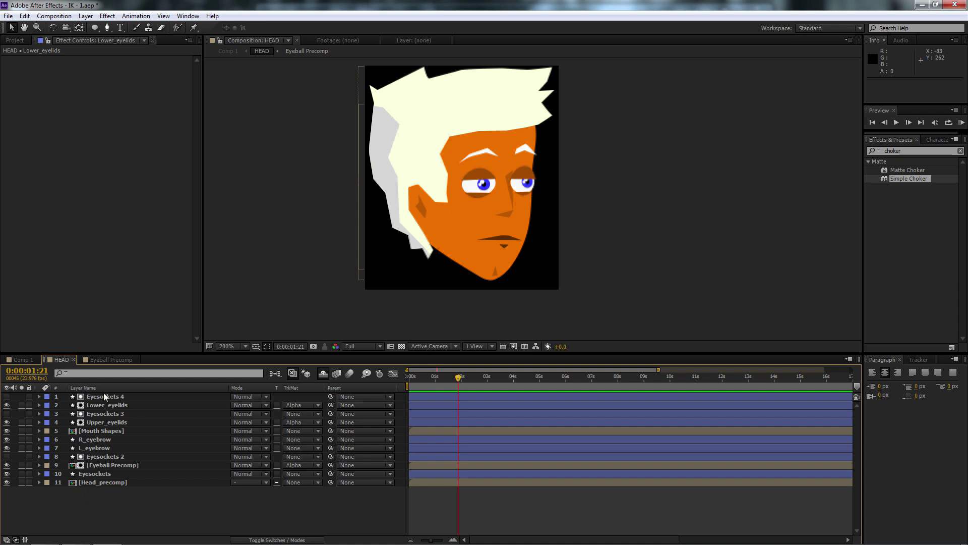
Check the Simple Choker settings on Eyesockets 4 and inspect the lower eyelids up close.
click(98, 405)
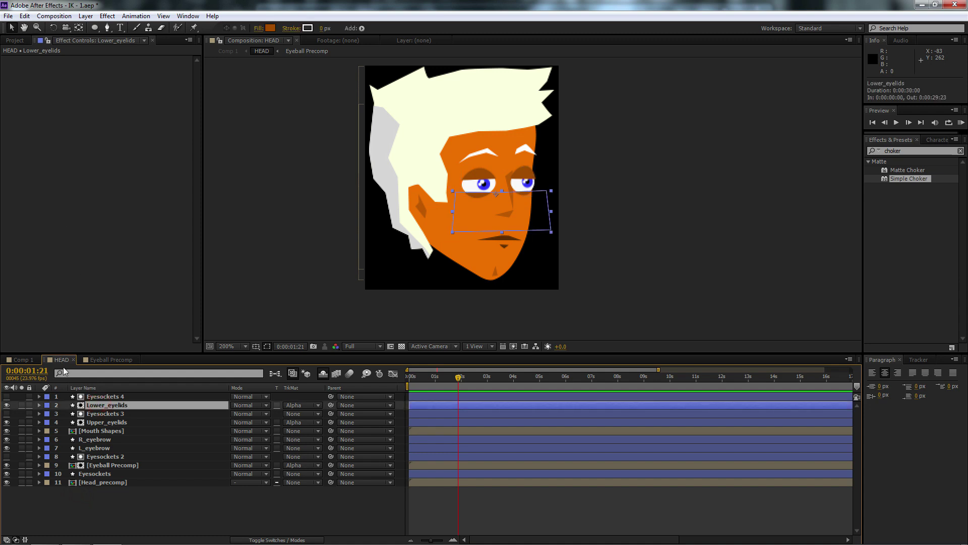
click(95, 397)
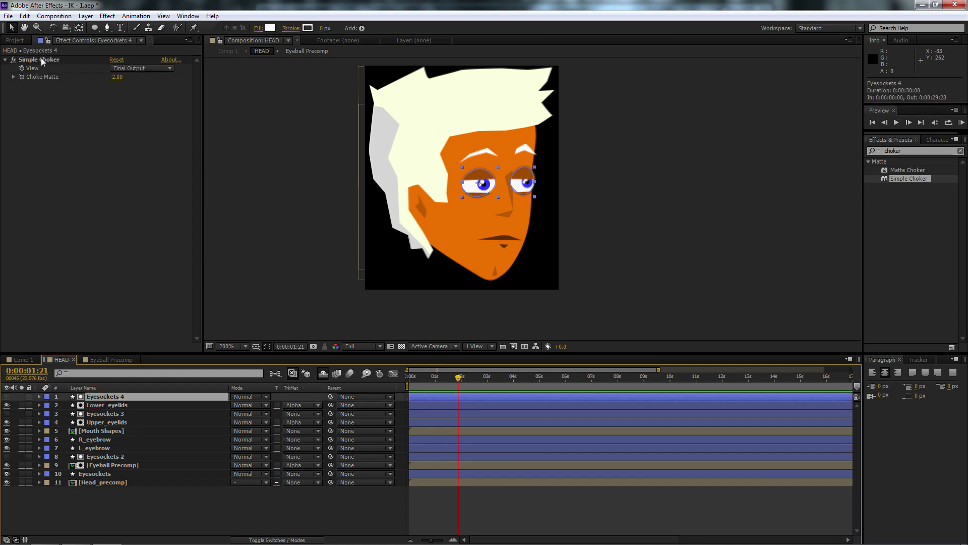
click(148, 489)
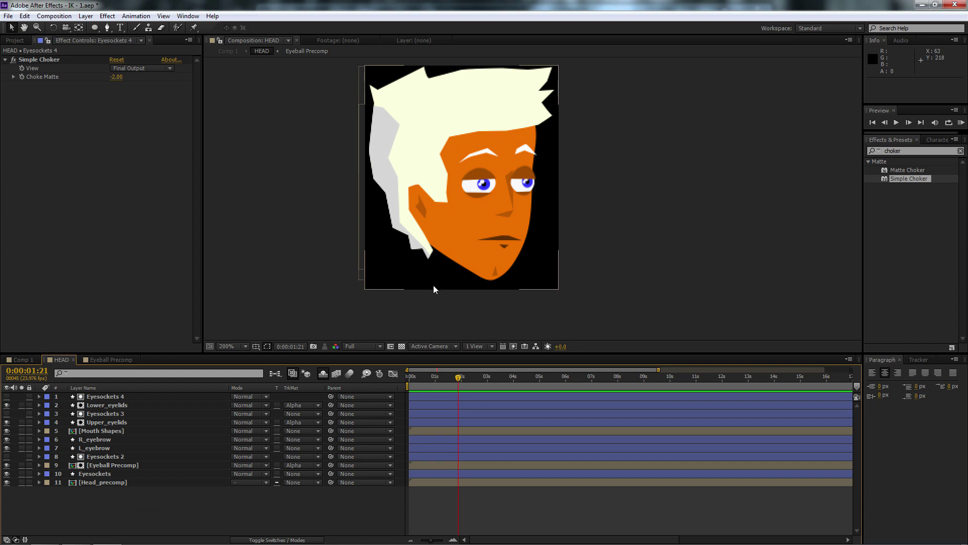
key(period)
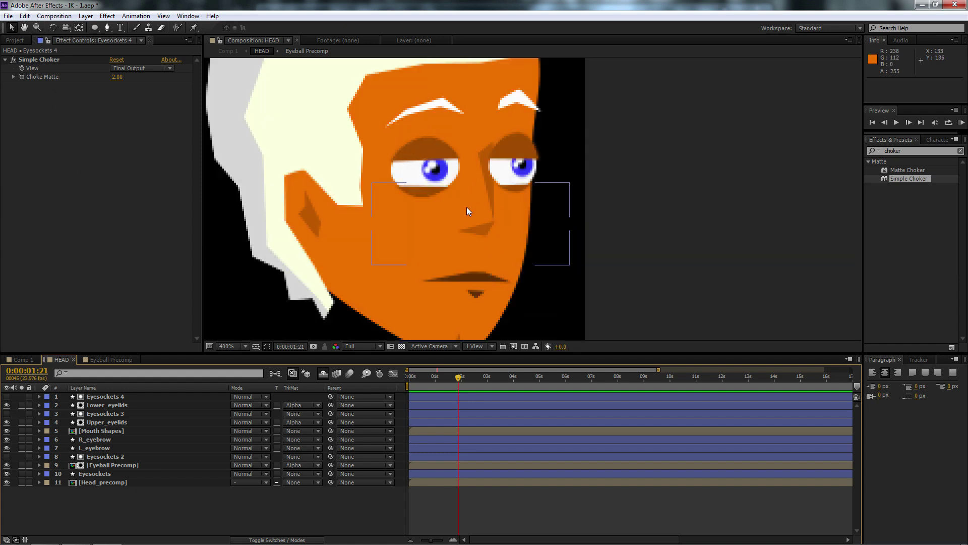
key(comma)
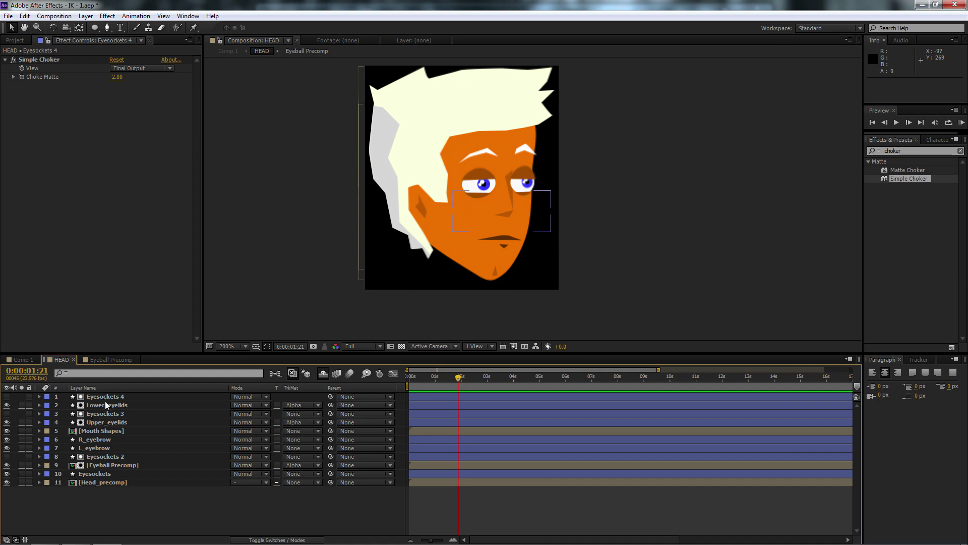
Move the anchor points of R_eyebrow and L_eyebrow to the middle of their own eyebrow shapes.
click(101, 439)
key(y)
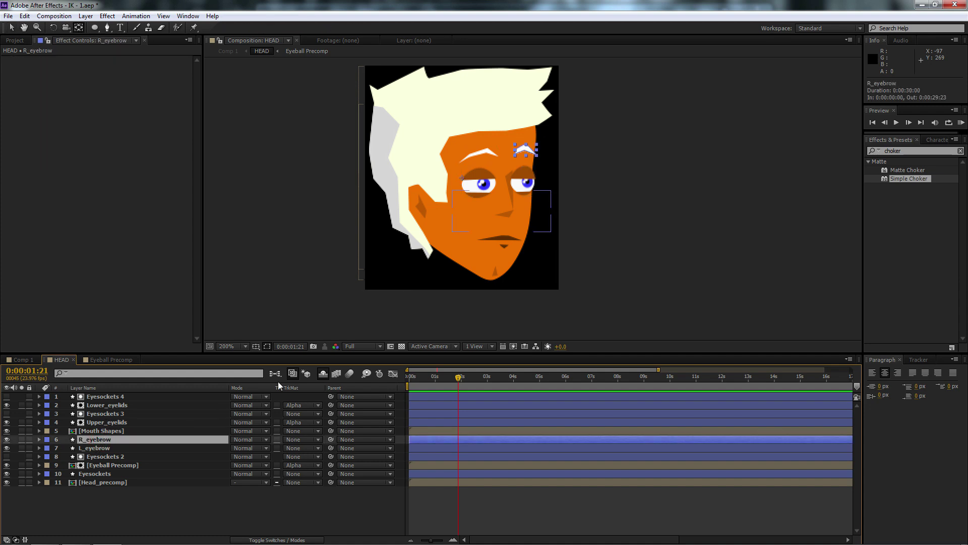
drag(461, 178, 526, 152)
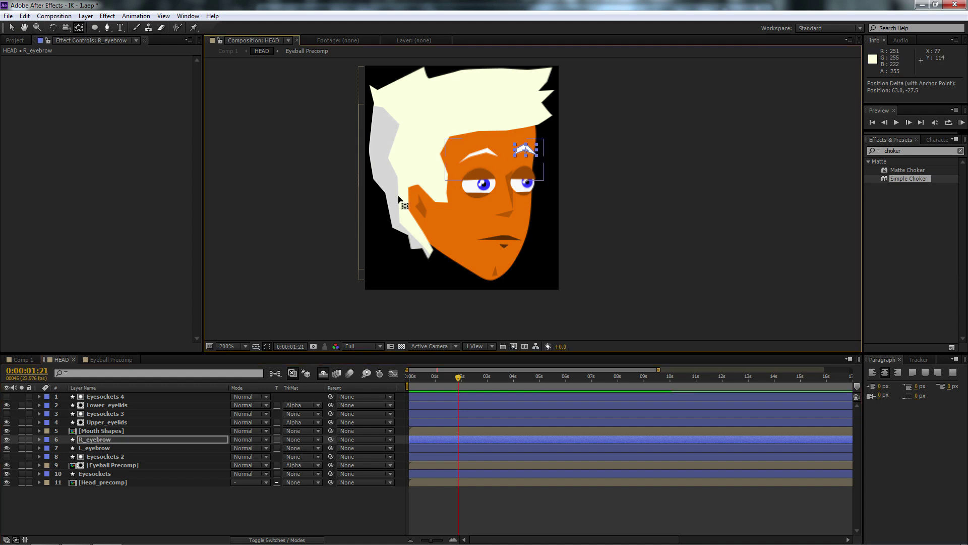
click(88, 448)
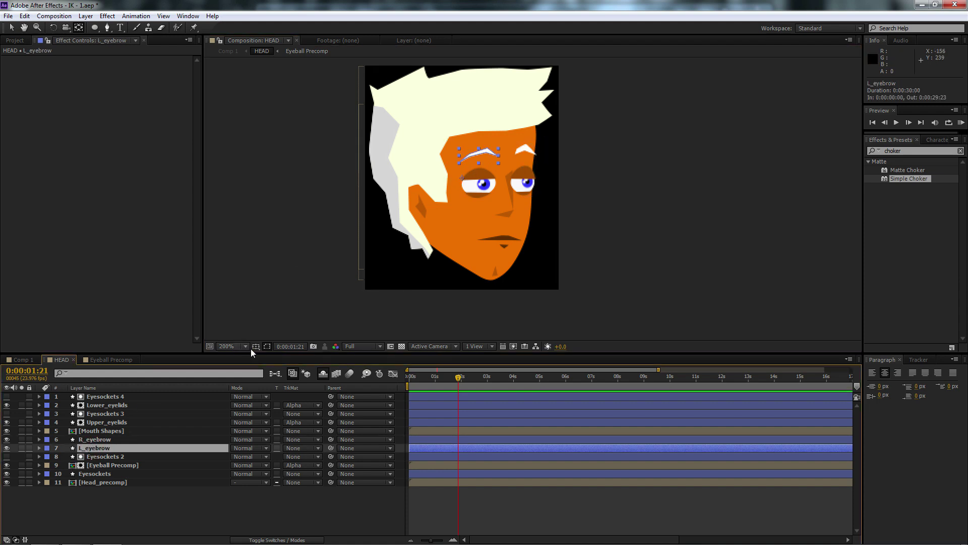
drag(461, 179, 498, 149)
key(w)
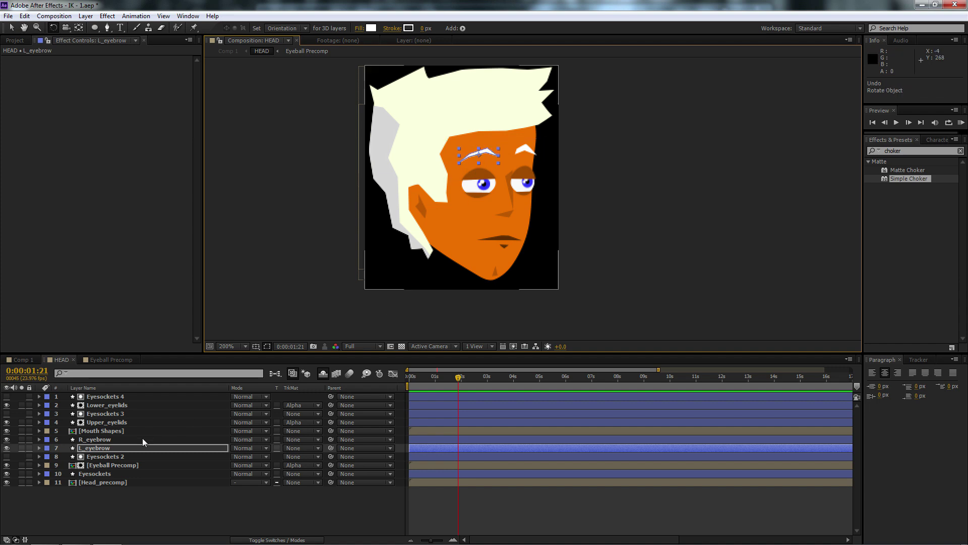
click(108, 499)
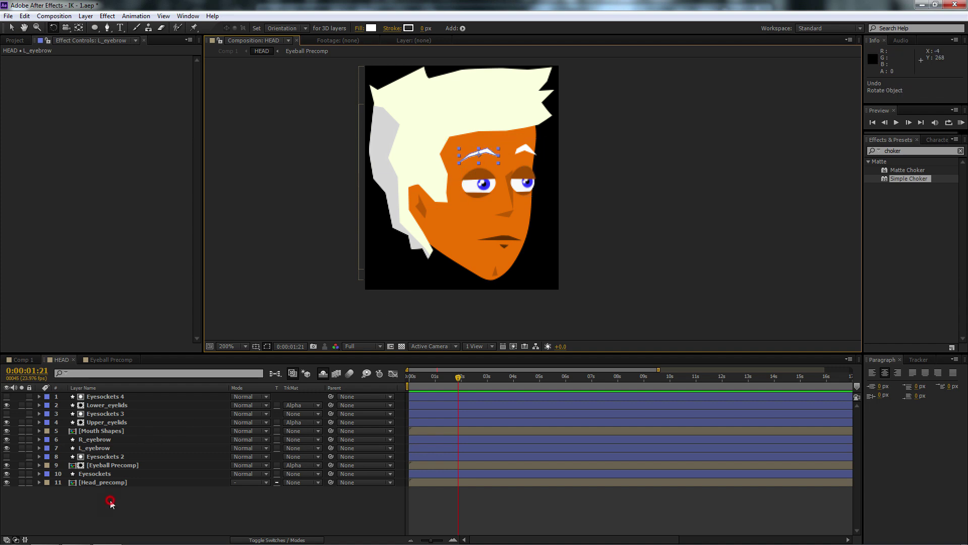
Open the Mouth Shapes composition and go to its first frame.
click(102, 438)
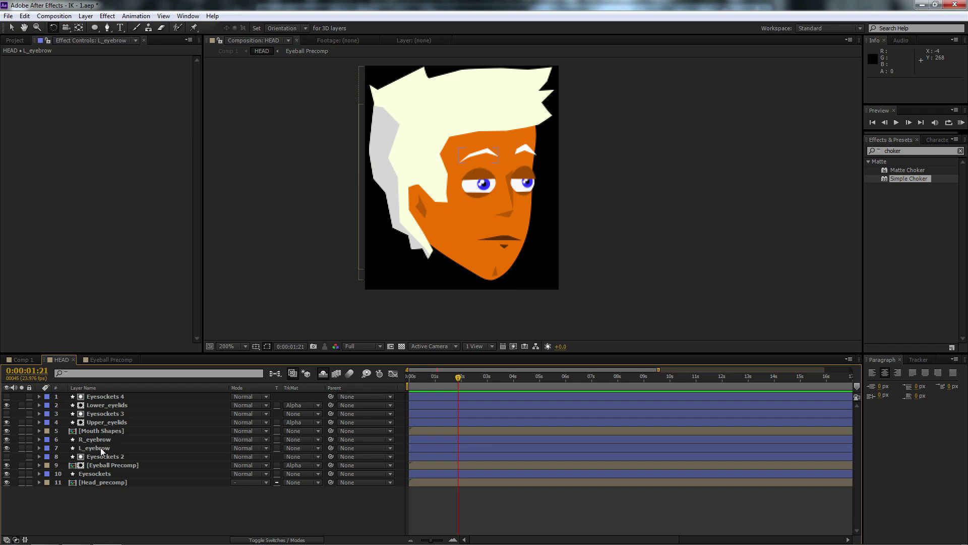
click(101, 431)
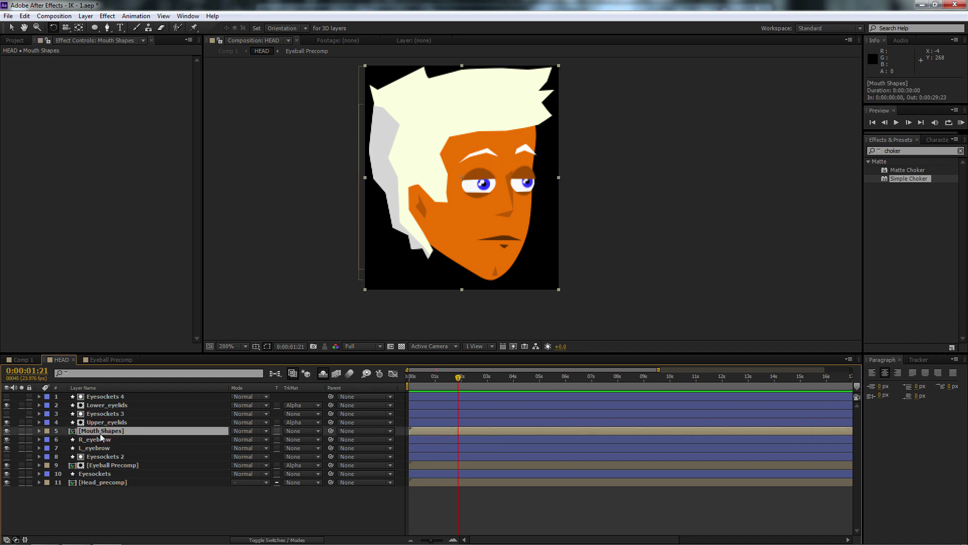
double_click(71, 431)
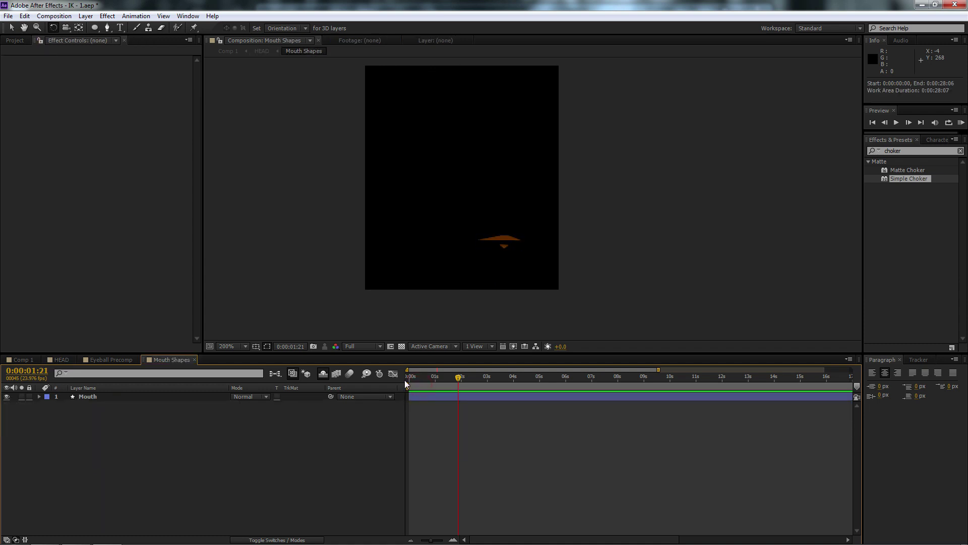
click(411, 376)
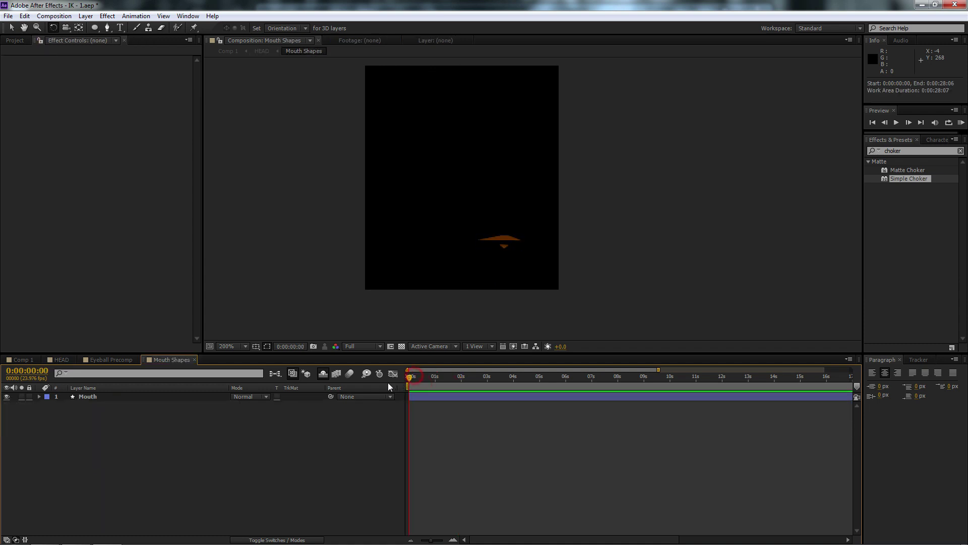
Crop the Mouth Shapes composition to a region of interest around the mouth, about T:142, L:93, B:207, R:174.
click(390, 346)
mouse_move(365, 69)
mouse_down()
mouse_move(439, 129)
mouse_move(457, 207)
mouse_up()
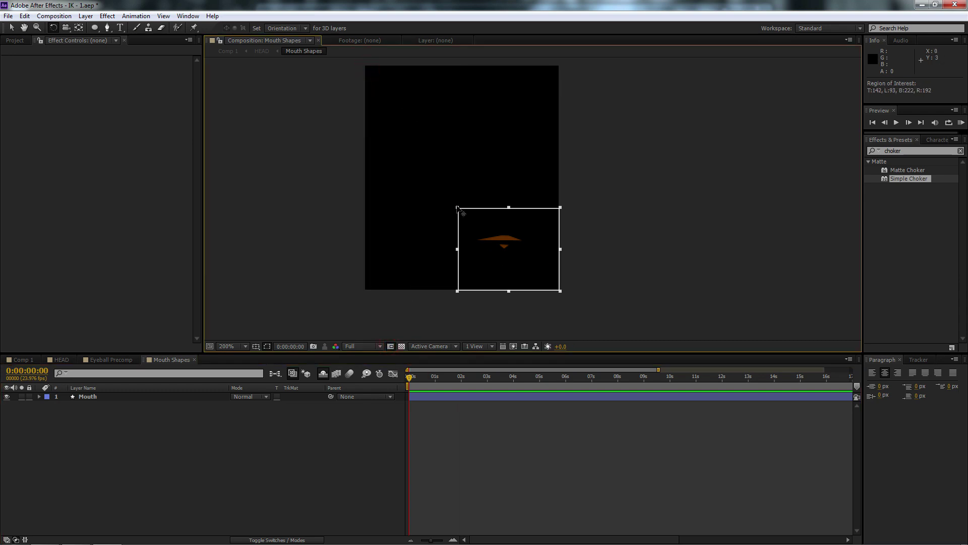
drag(560, 290, 542, 276)
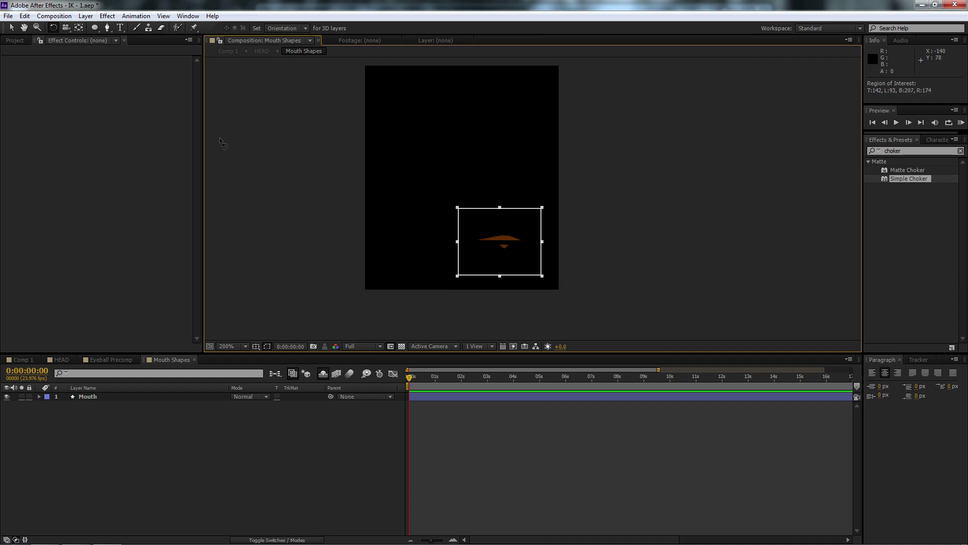
click(84, 16)
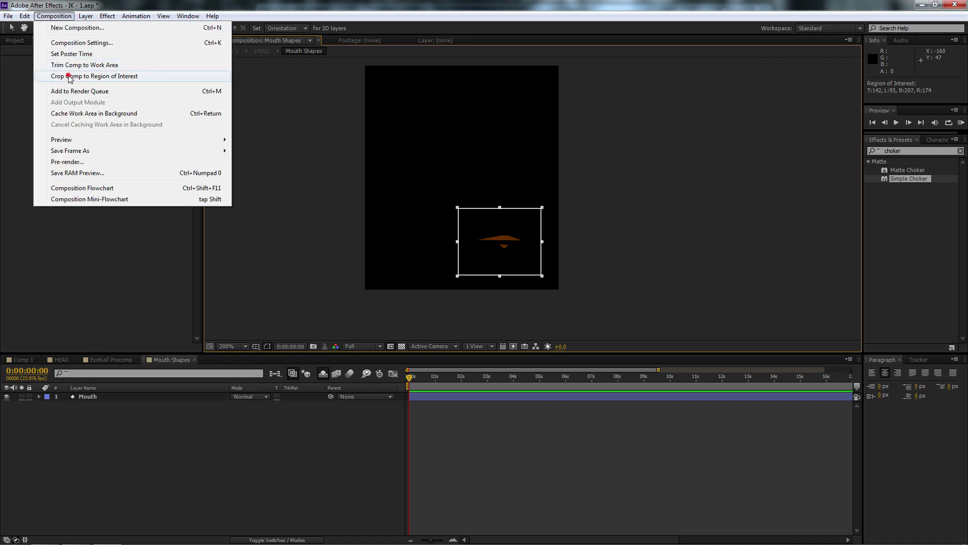
click(96, 73)
click(126, 439)
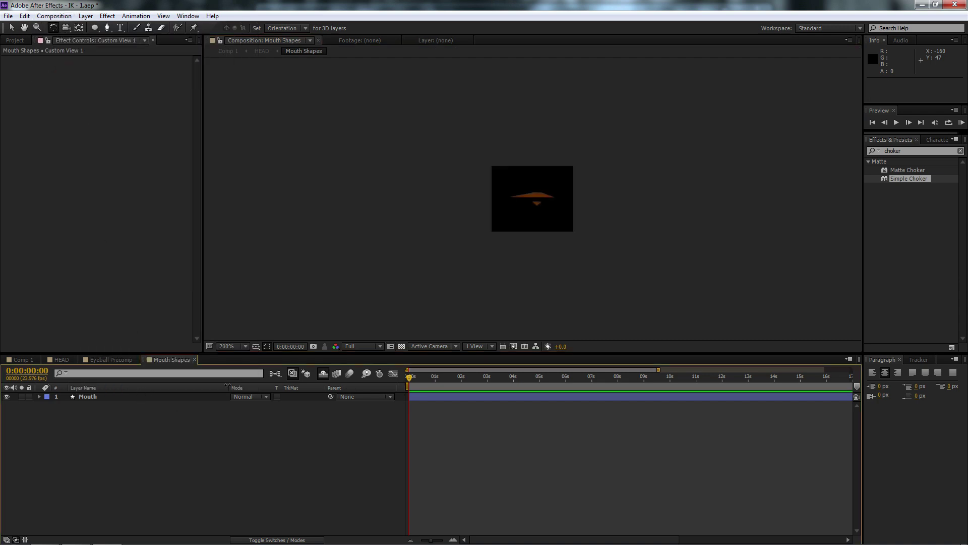
Trim the Mouth layer to a single frame at 0:00:00:00 and show the timeline at frame level.
click(89, 398)
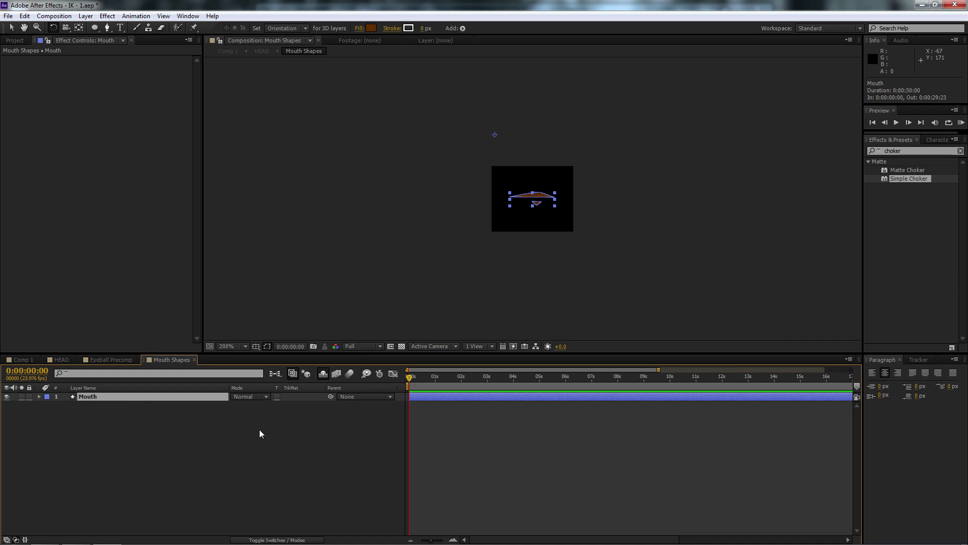
click(345, 396)
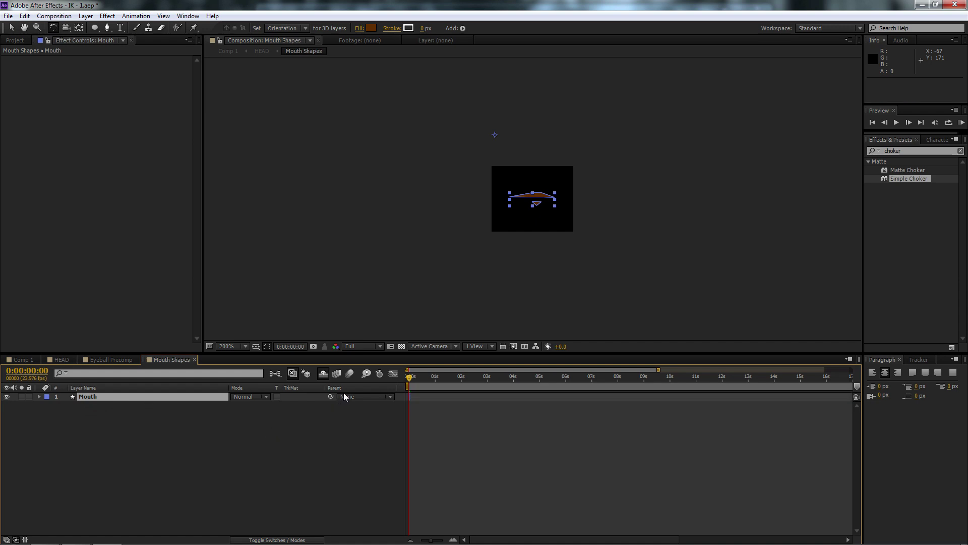
key(semicolon)
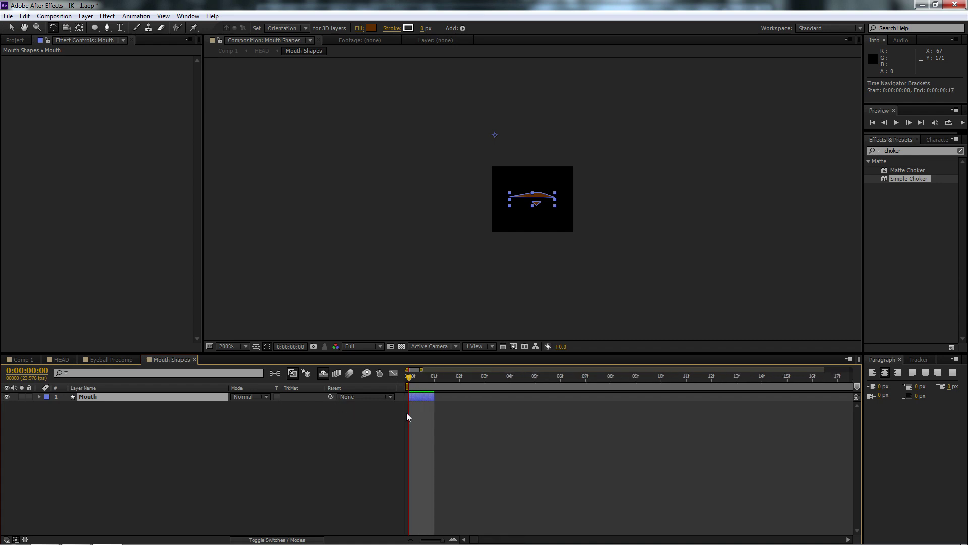
key(v)
At frame 0:00:00:01, draw an open mouth shape on a new shape layer using the Pen tool with RotoBezier on.
click(432, 375)
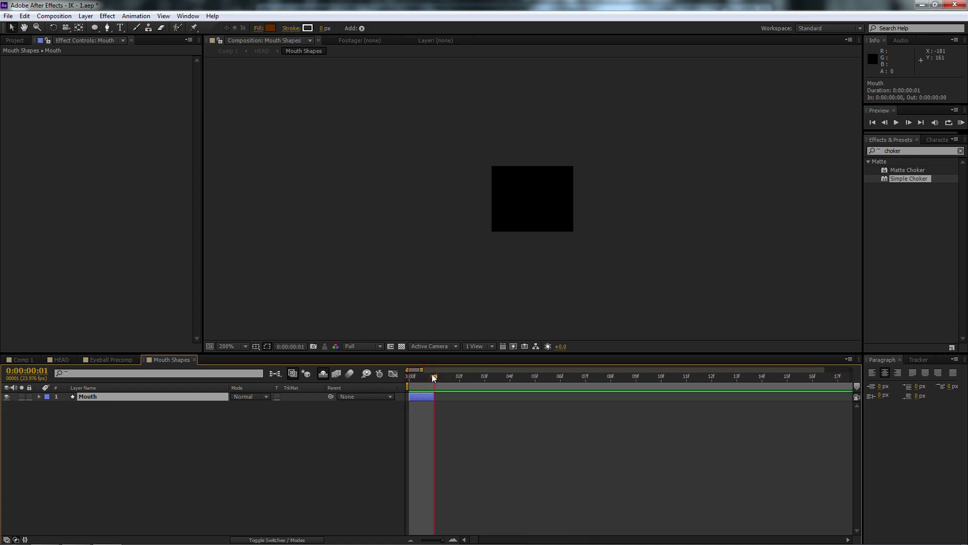
click(187, 430)
click(108, 28)
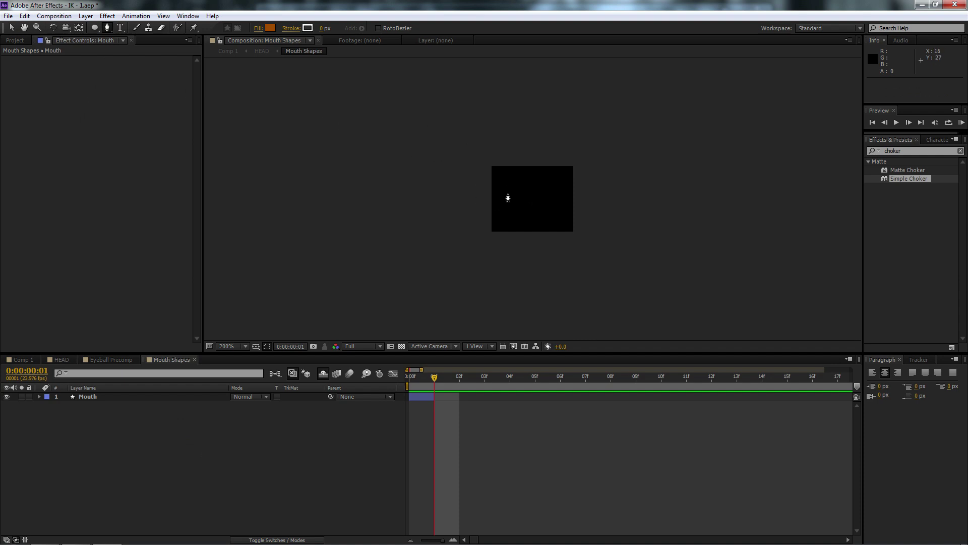
click(378, 28)
click(503, 195)
click(525, 184)
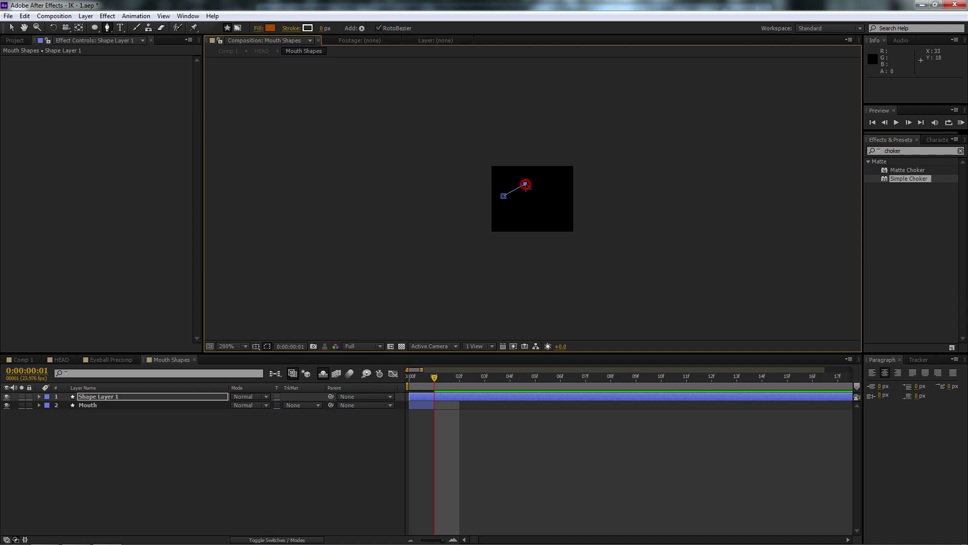
click(548, 188)
click(554, 192)
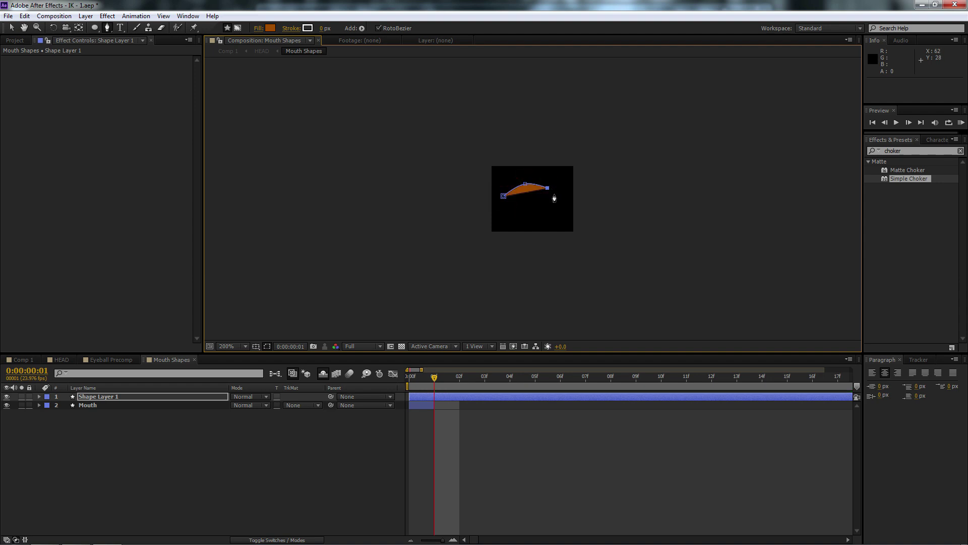
click(544, 205)
click(544, 218)
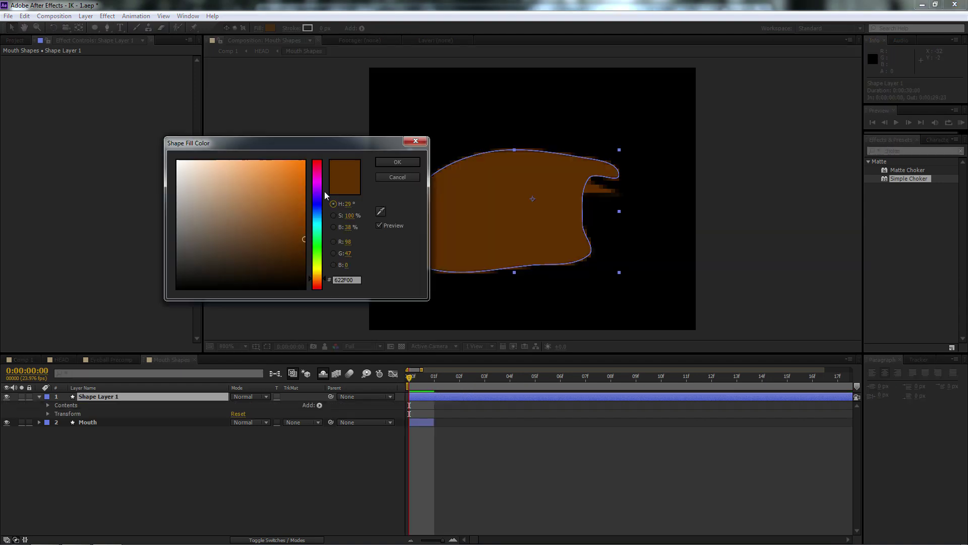
Fill the open mouth shape with a very dark red and draw white upper teeth along its top edge.
click(296, 277)
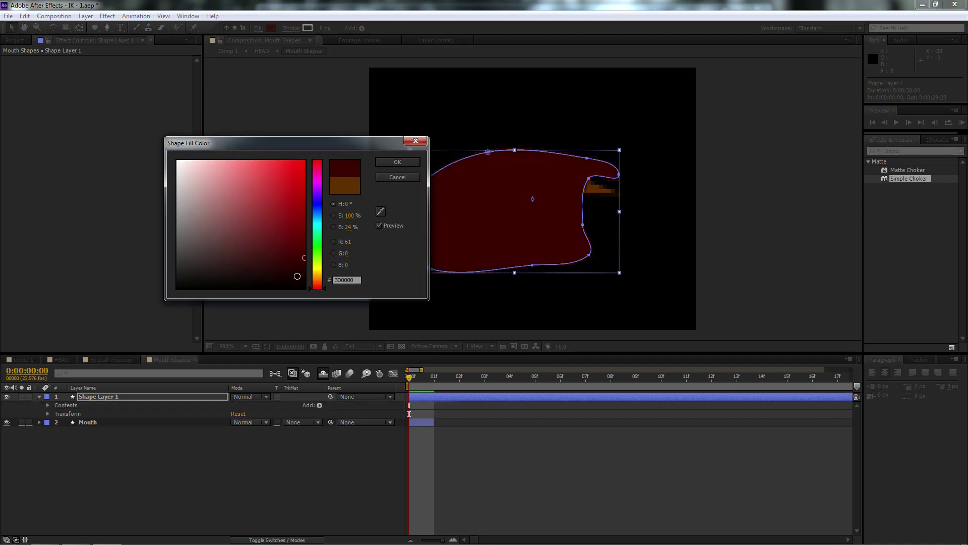
key(Return)
click(410, 202)
click(488, 151)
click(581, 155)
click(581, 177)
click(500, 186)
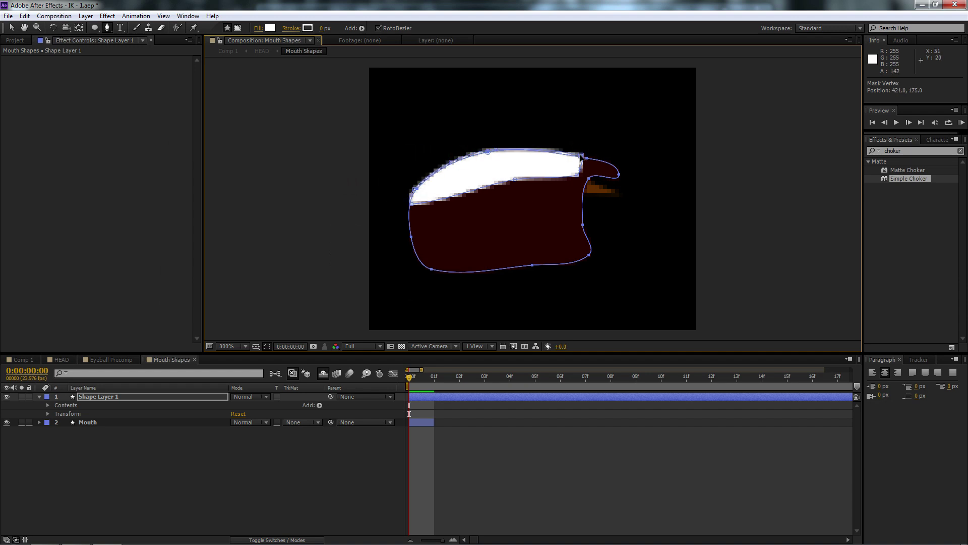
Draw a thin white strip of lower teeth along the bottom edge of the open mouth.
click(415, 254)
click(557, 259)
click(555, 263)
click(431, 269)
key(v)
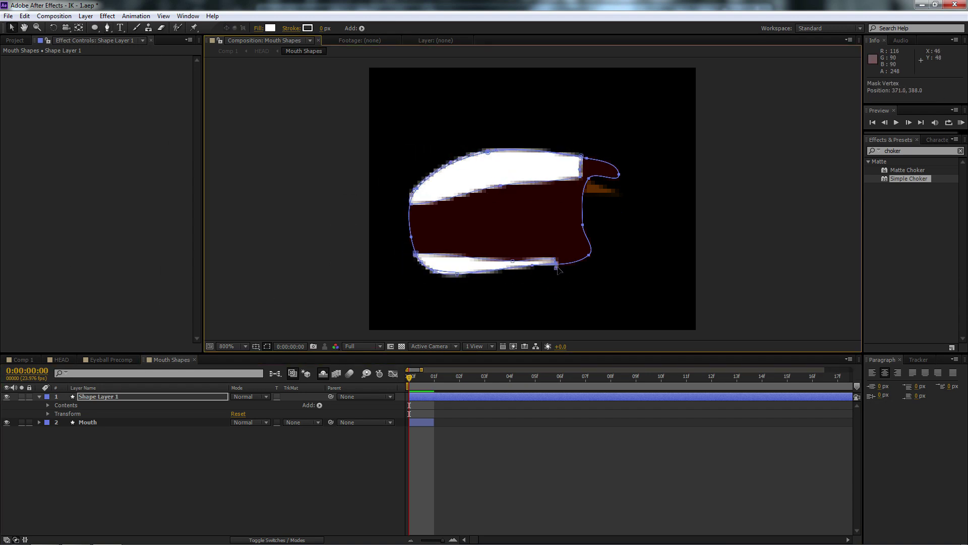
At frame 0:00:00:01, draw a dark red tongue shape in the lower part of the open mouth, stacked behind the teeth.
click(48, 405)
click(72, 423)
click(56, 422)
key(Page_Down)
click(270, 28)
click(395, 162)
click(409, 212)
click(505, 279)
click(520, 263)
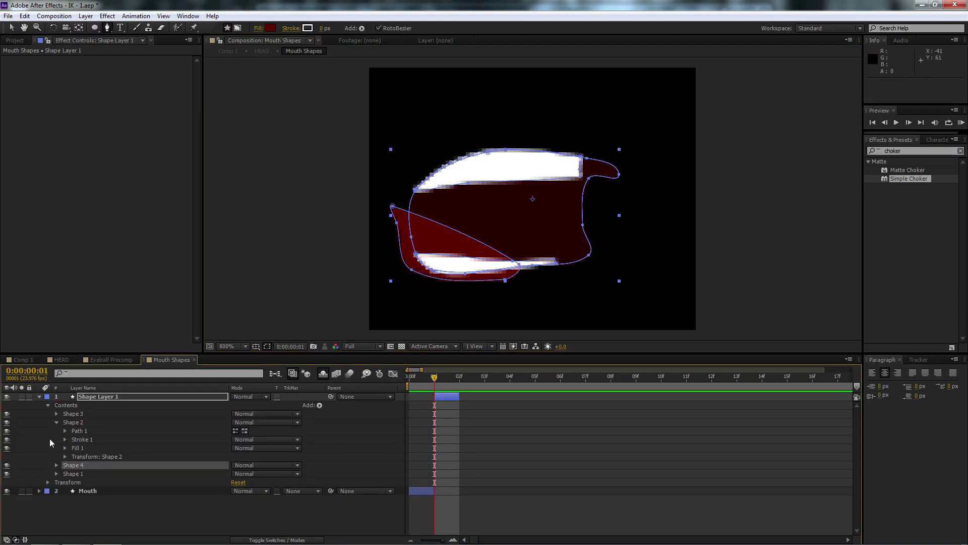
Reshape the tongue's outer edge so it follows the inside of the open mouth outline.
click(432, 266)
click(389, 239)
key(comma)
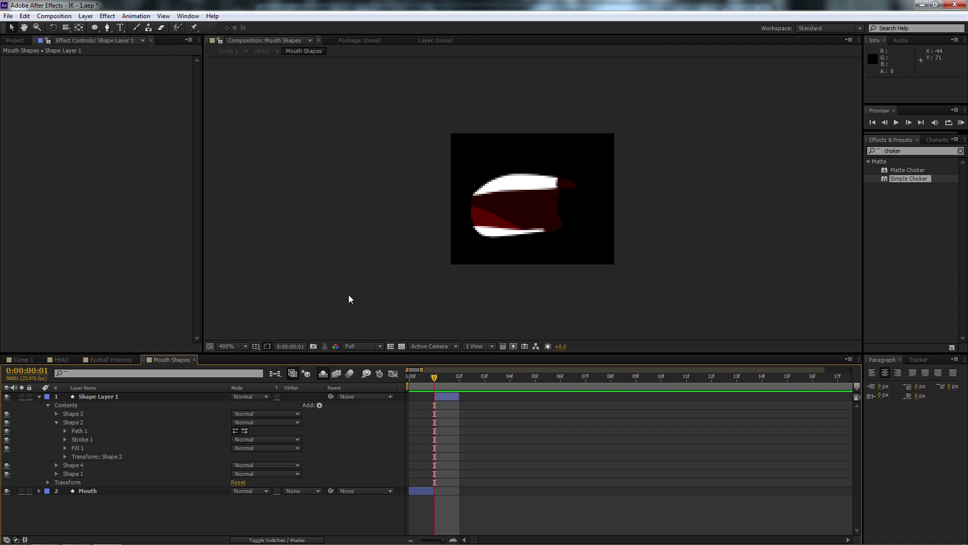
Nudge the open mouth shape slightly to the right and compare it with the closed mouth at frame 0:00:00:00.
click(332, 398)
click(457, 407)
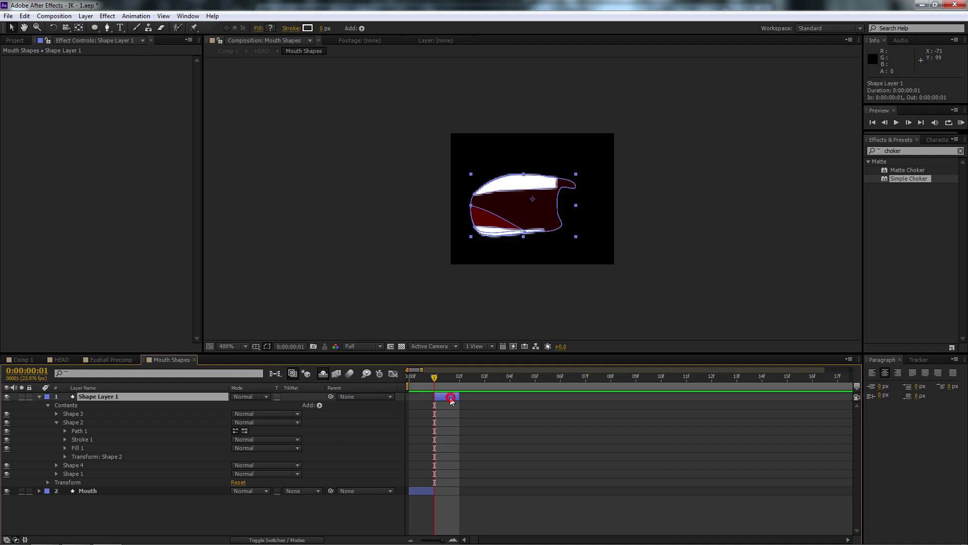
drag(522, 207, 537, 210)
key(Page_Up)
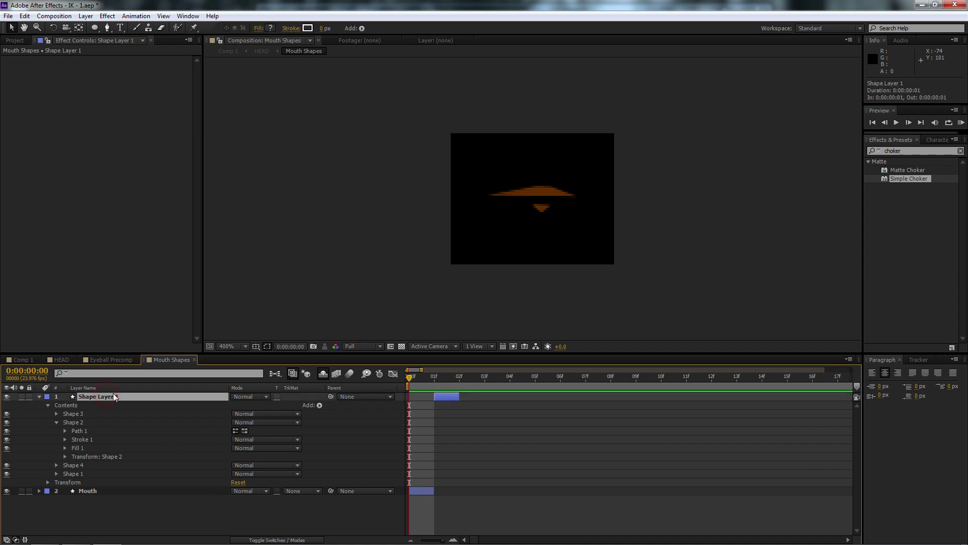
Rename the open mouth layer as Ahh and the original Mouth layer as Closed.
key(Return)
text(Ah)
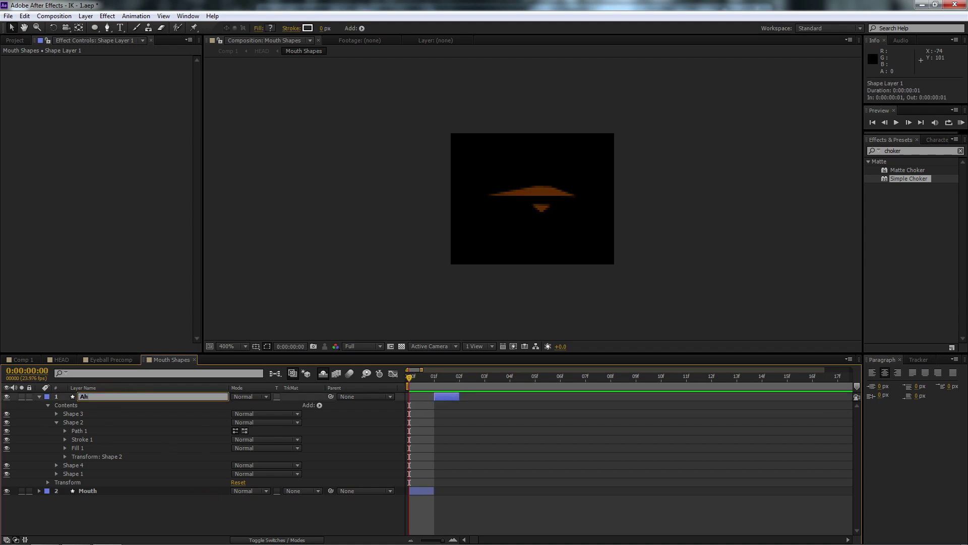
text(h)
click(120, 490)
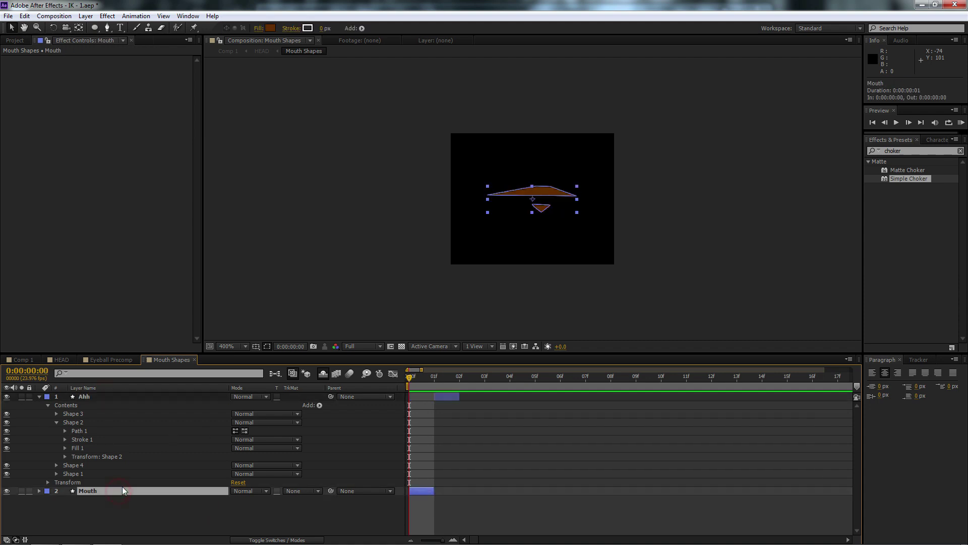
key(Return)
text(Closed)
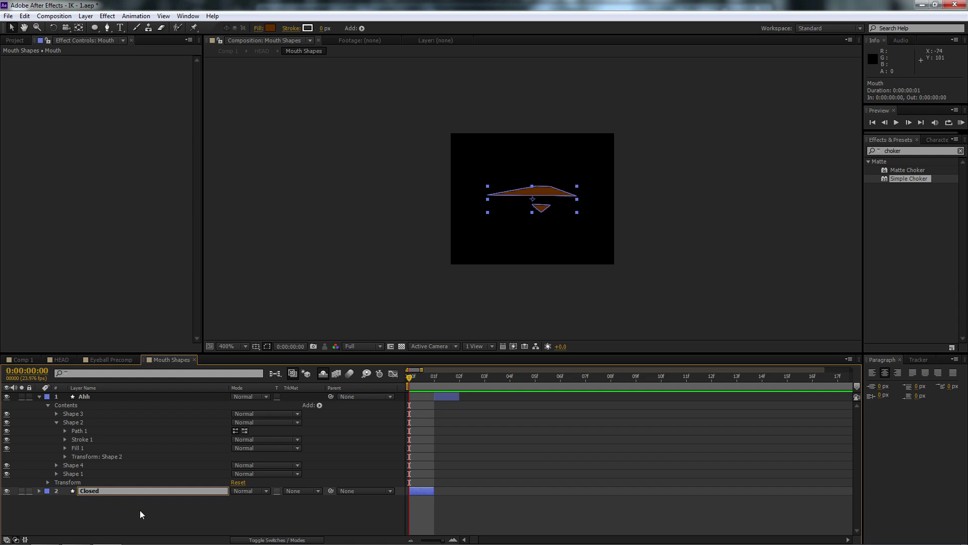
key(Return)
Close the Mouth Shapes and Eyeball Precomp timelines and return to Comp 1, framing the head and facial control labels.
key(ctrl+w)
key(ctrl+w)
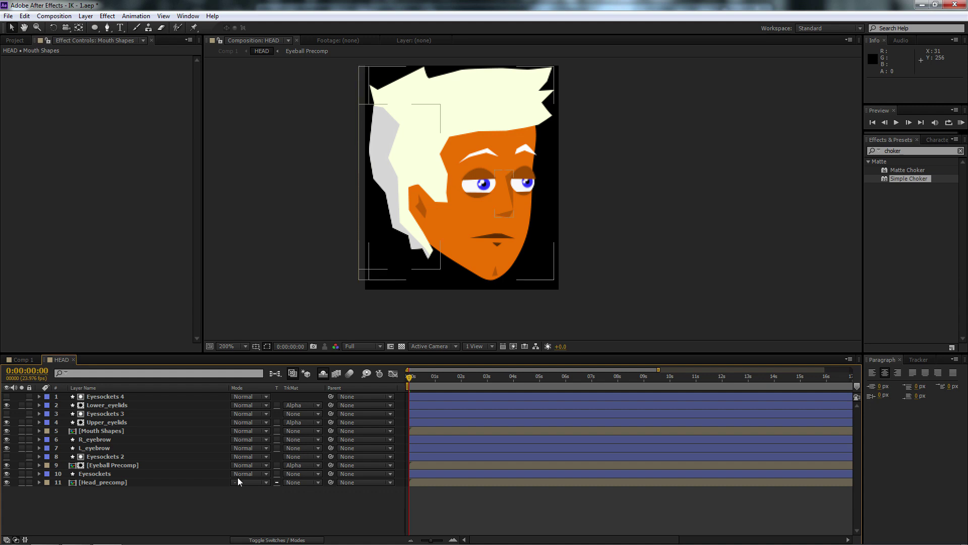
click(28, 359)
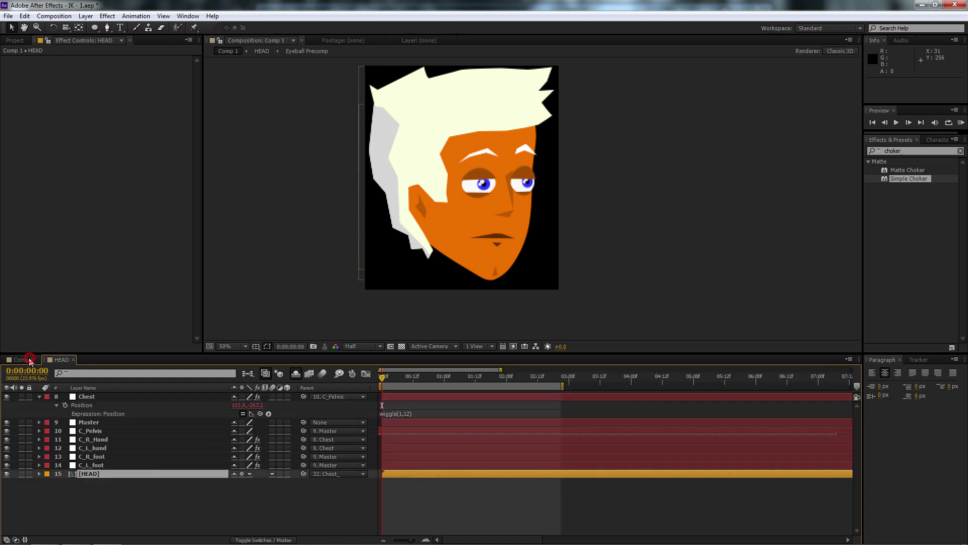
click(151, 497)
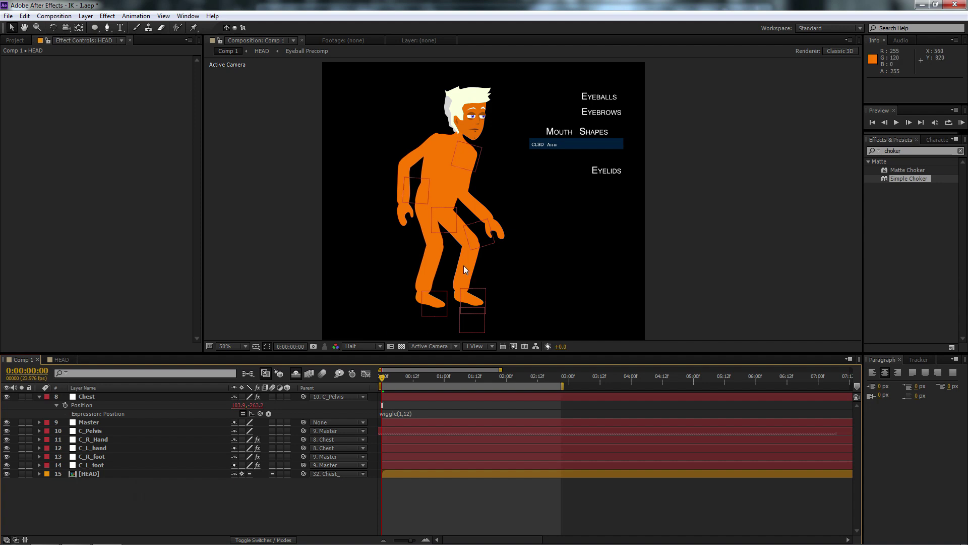
key(period)
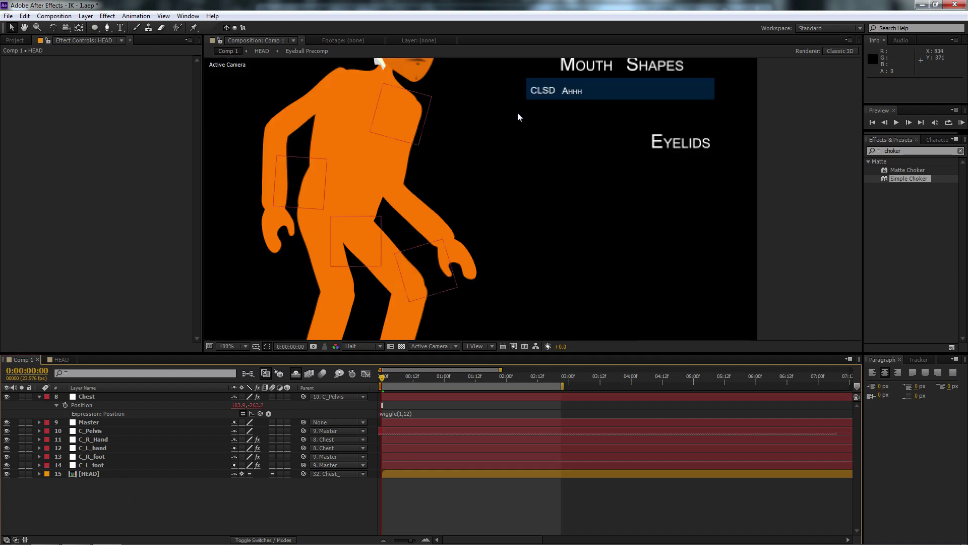
key(h)
drag(481, 117, 485, 262)
key(v)
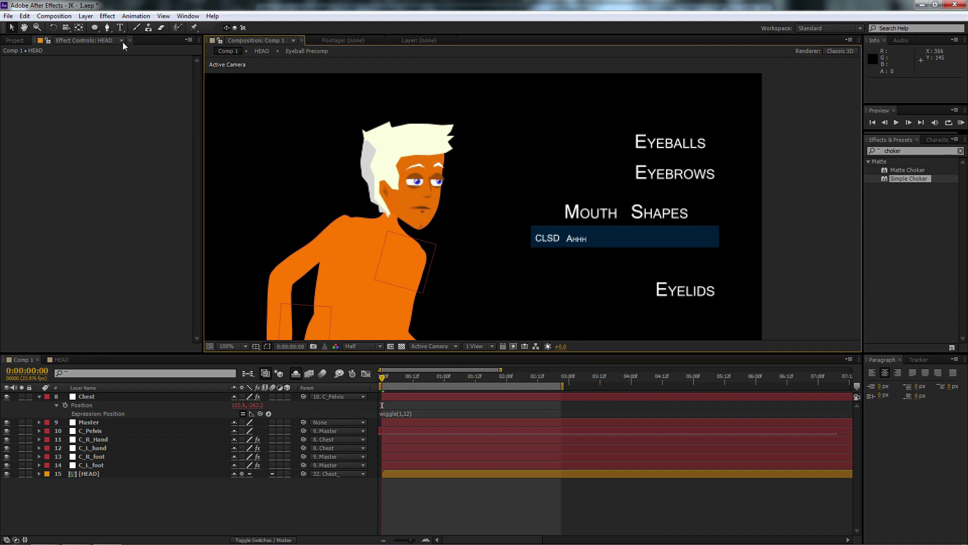
Add a null object to Comp 1, collapse the Chest layer's properties, and place the null above the text labels at about 778, 24.
click(86, 16)
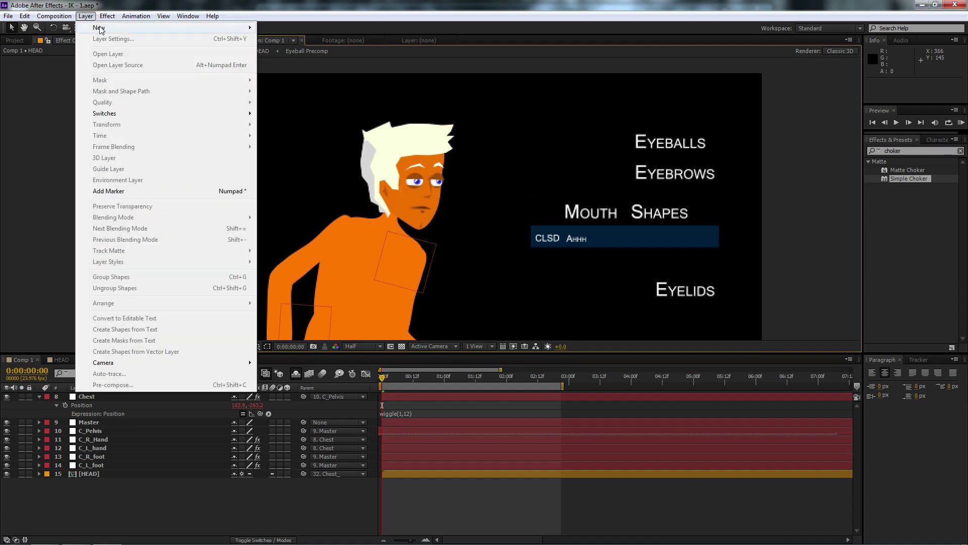
mouse_move(150, 29)
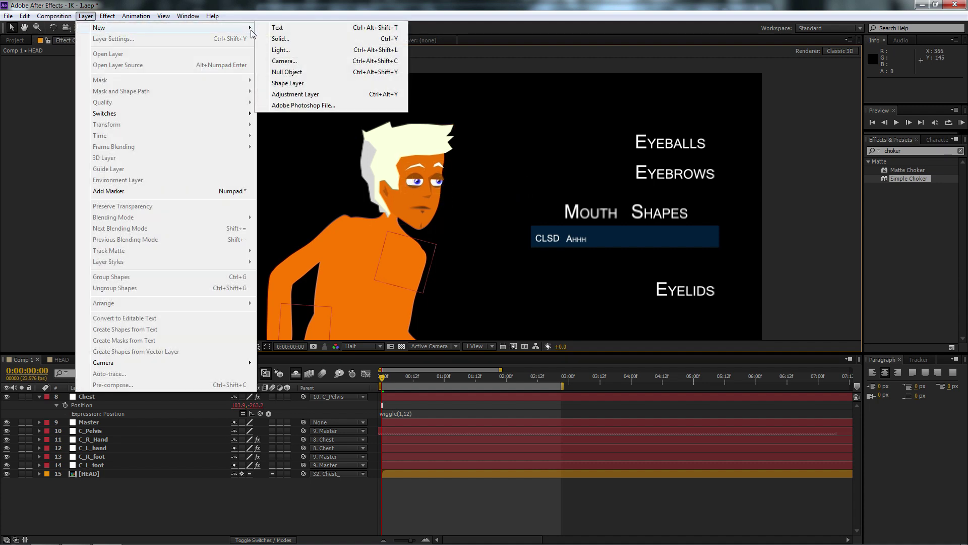
click(302, 71)
click(101, 504)
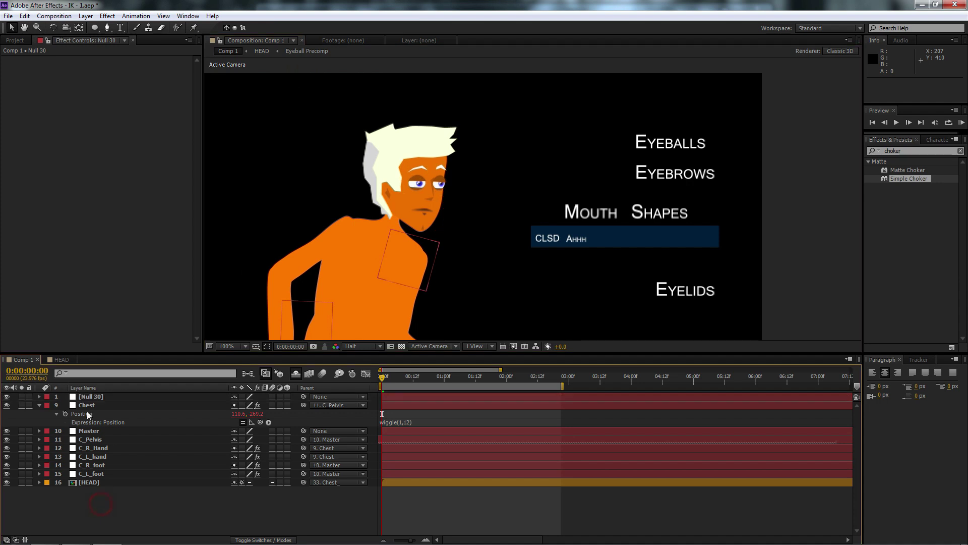
click(39, 405)
click(92, 396)
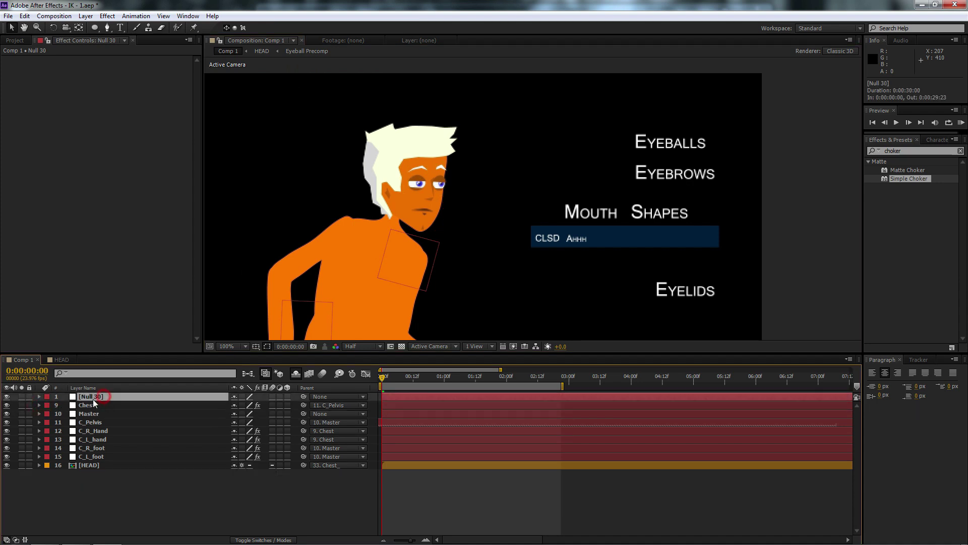
key(comma)
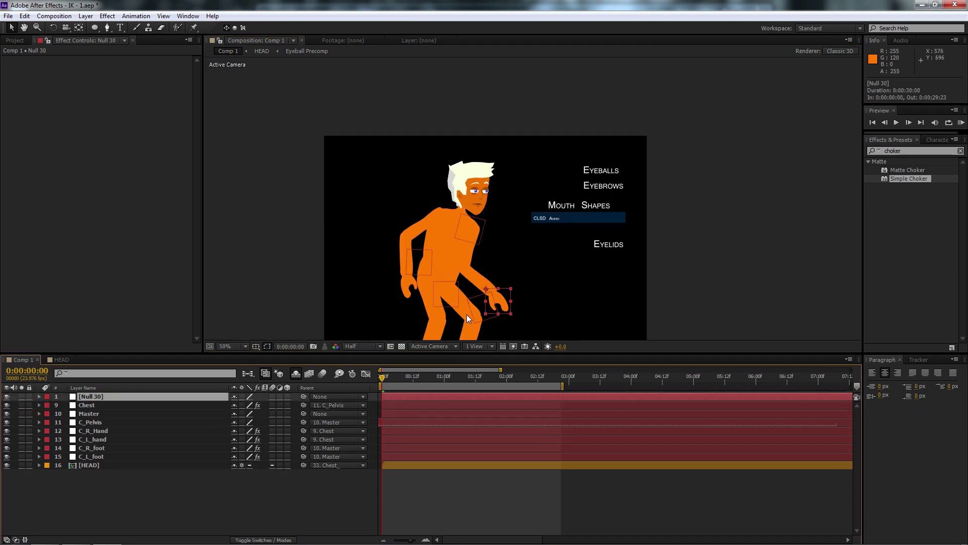
drag(498, 301, 549, 131)
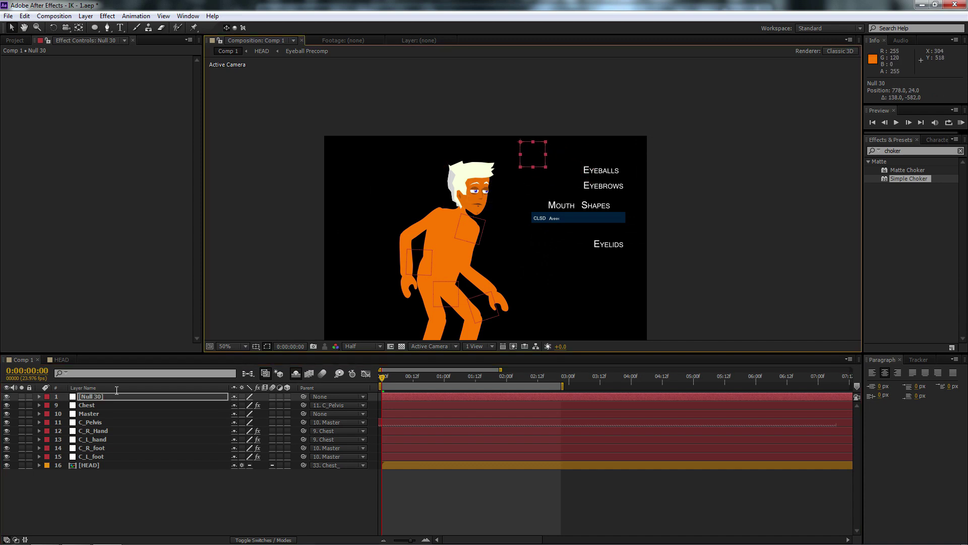
Give the new null a bright pink label color and rename it Eye Controller.
click(47, 396)
click(67, 360)
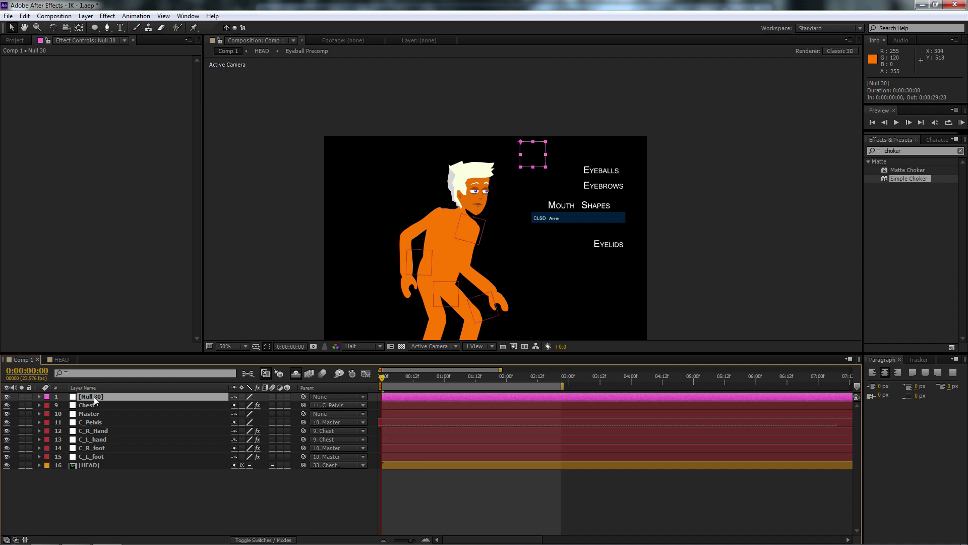
key(Return)
text(Eye Controller)
click(122, 493)
click(109, 397)
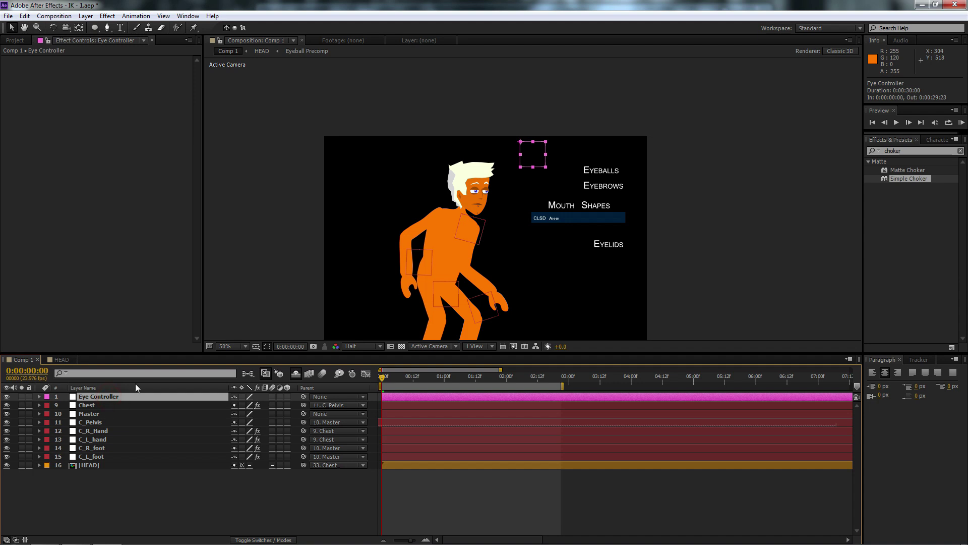
Scale down the Eye Controller null and place it just left of the Eyeballs text at about 980, 128.
drag(547, 162, 589, 175)
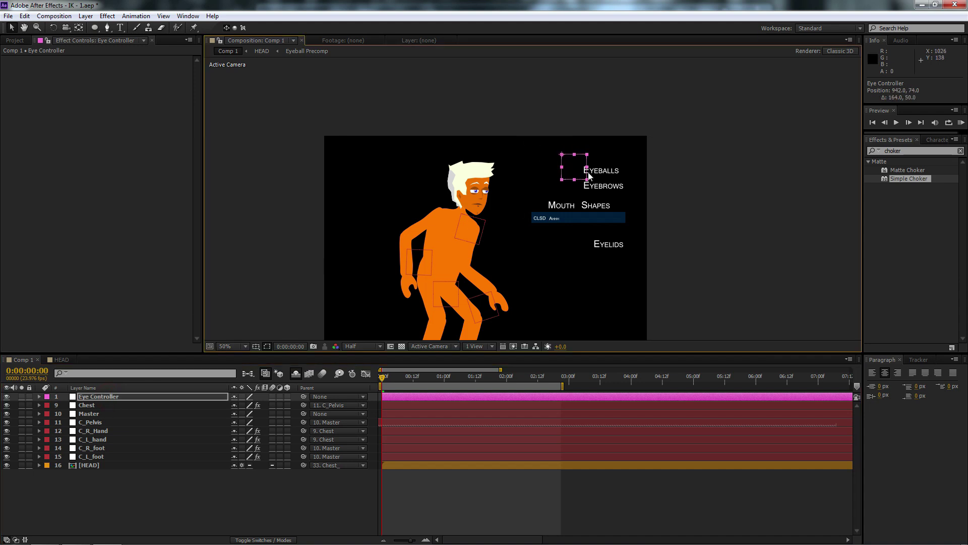
scroll(589, 175, up, 2)
drag(643, 161, 610, 146)
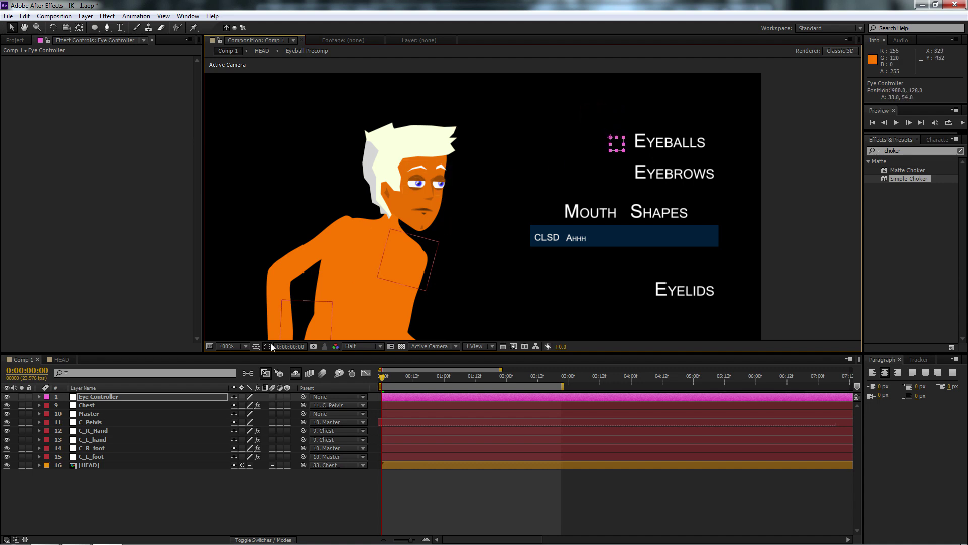
click(210, 514)
Run the Duik script file from the ScriptUI Panels folder and move its Duduf IK Tools window clear of the character and labels.
click(8, 16)
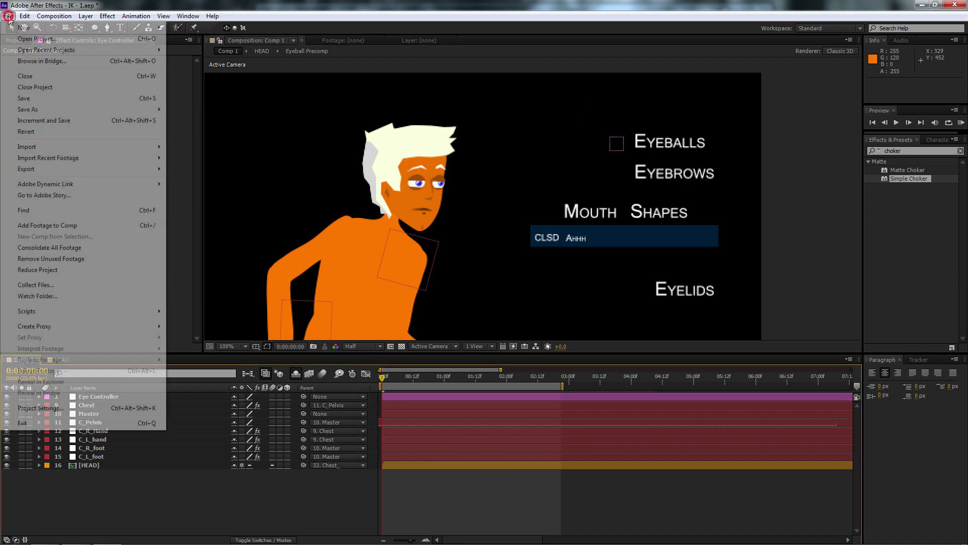
mouse_move(31, 311)
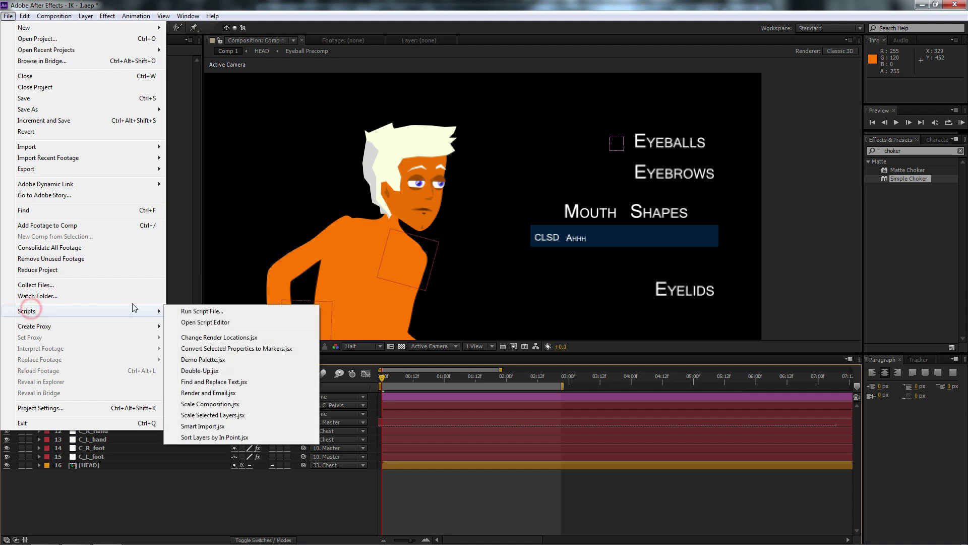
click(195, 312)
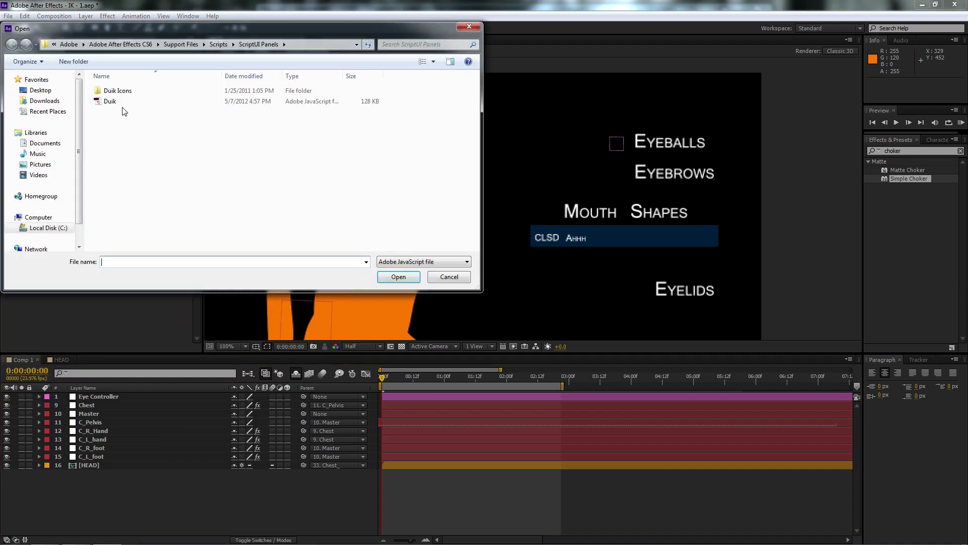
click(122, 101)
click(399, 276)
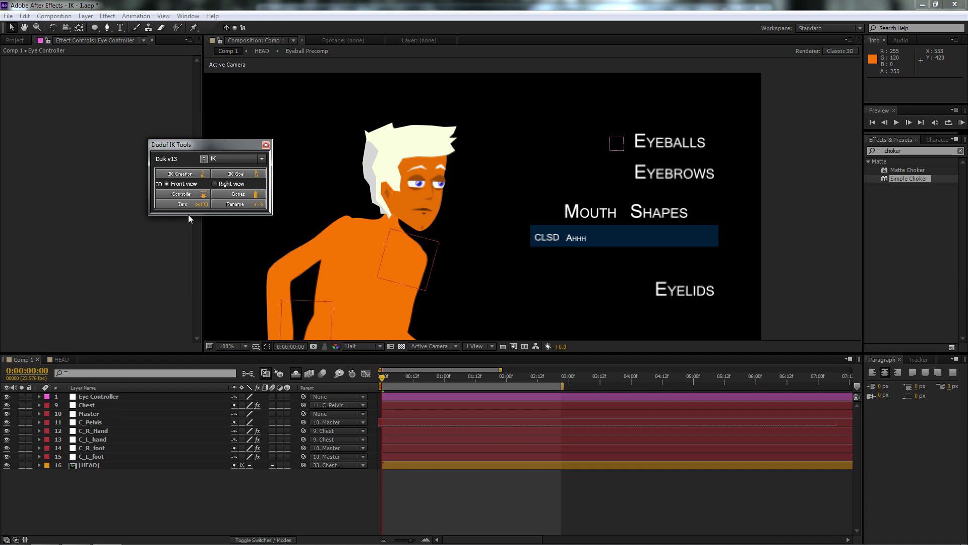
drag(190, 147, 805, 269)
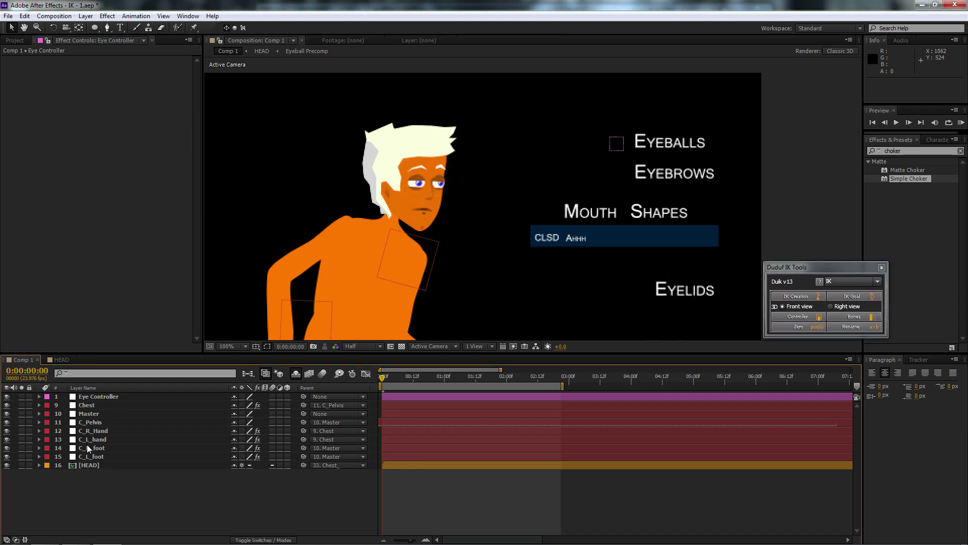
Dock the HEAD timeline beneath the Comp 1 timeline, enlarge both so their layers are accessible, and select Eye Controller.
click(113, 396)
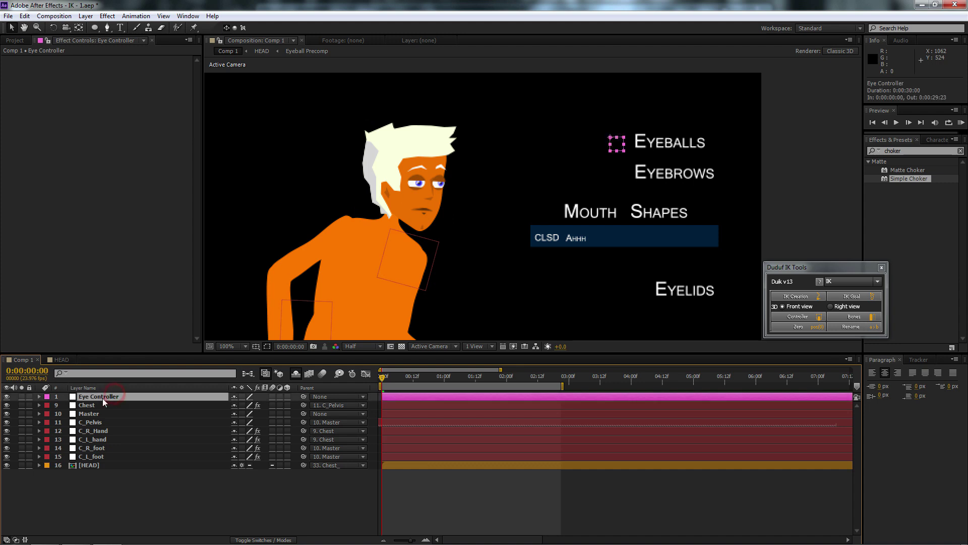
click(62, 359)
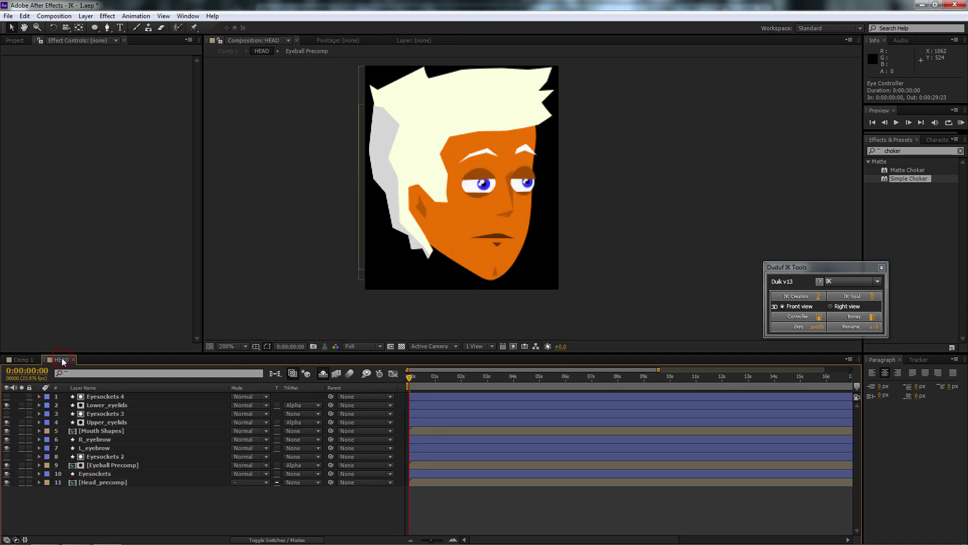
click(22, 359)
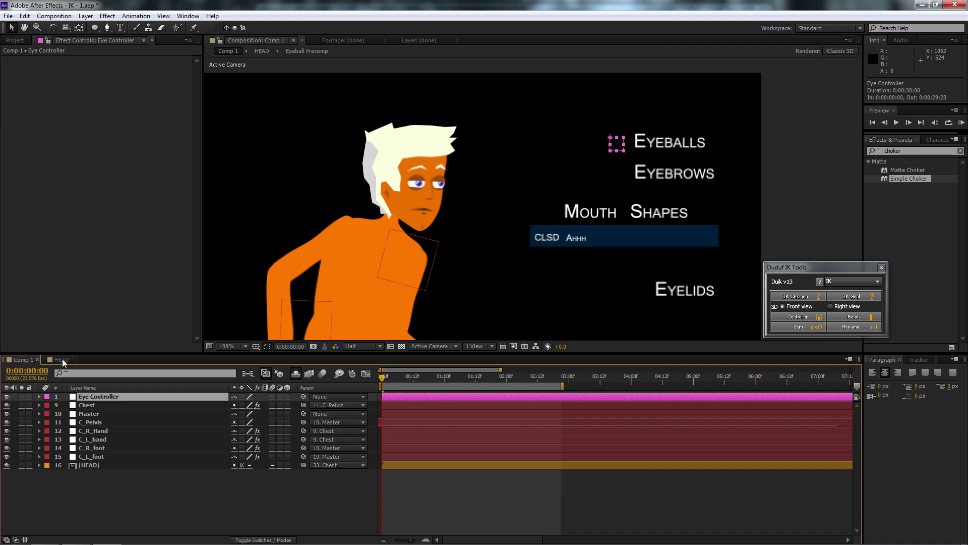
click(61, 359)
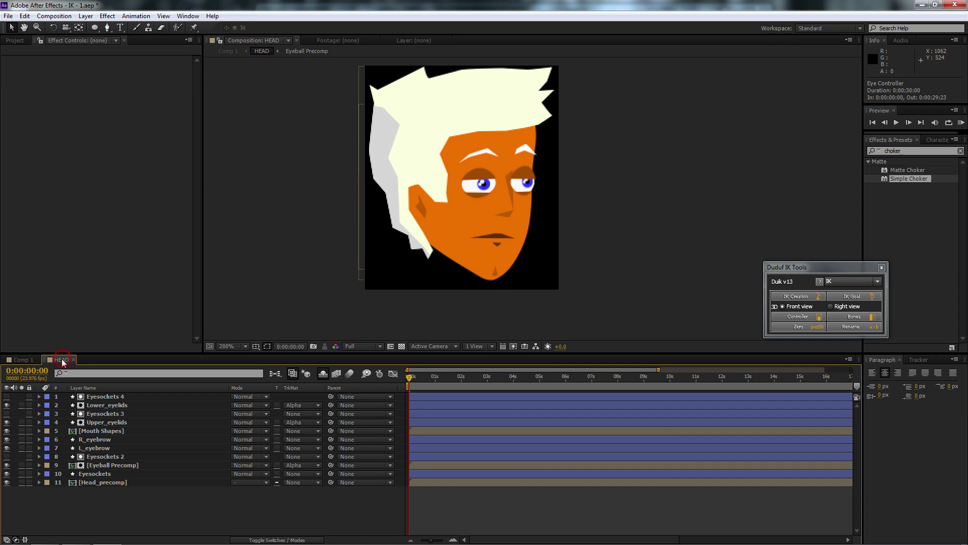
drag(62, 362, 77, 529)
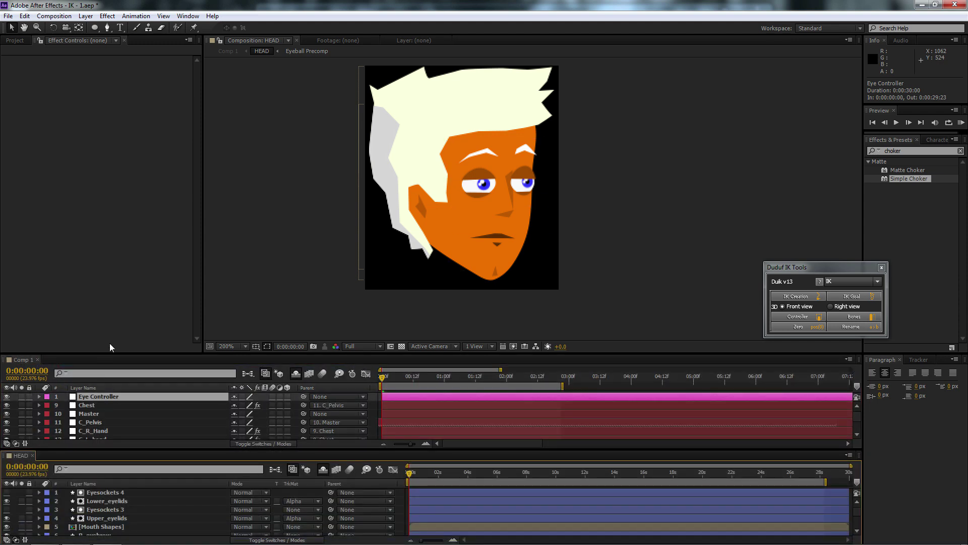
drag(110, 353, 109, 303)
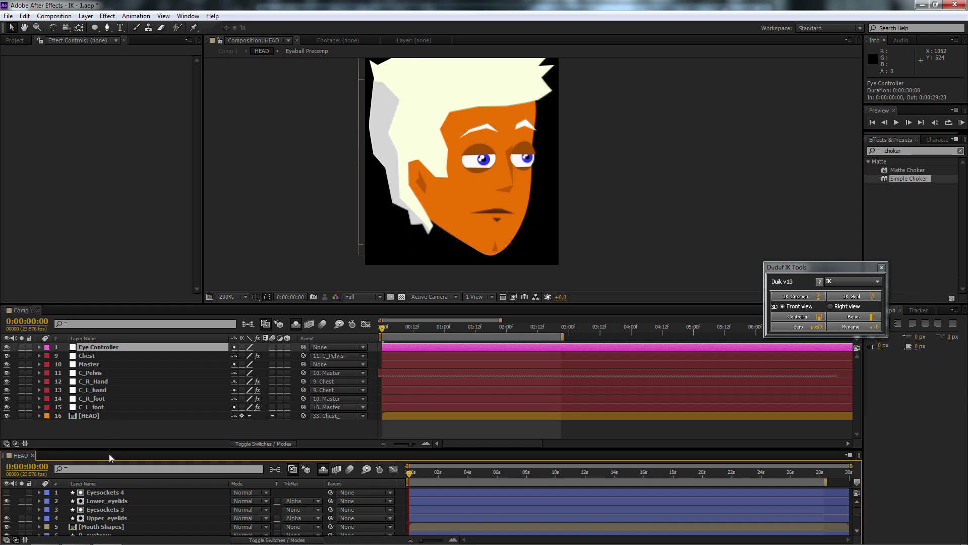
drag(112, 446, 118, 402)
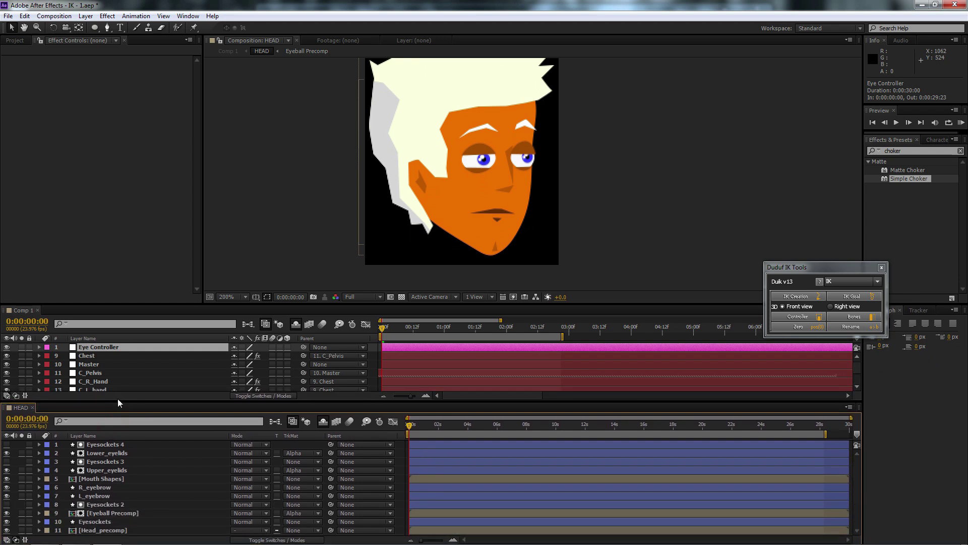
click(95, 347)
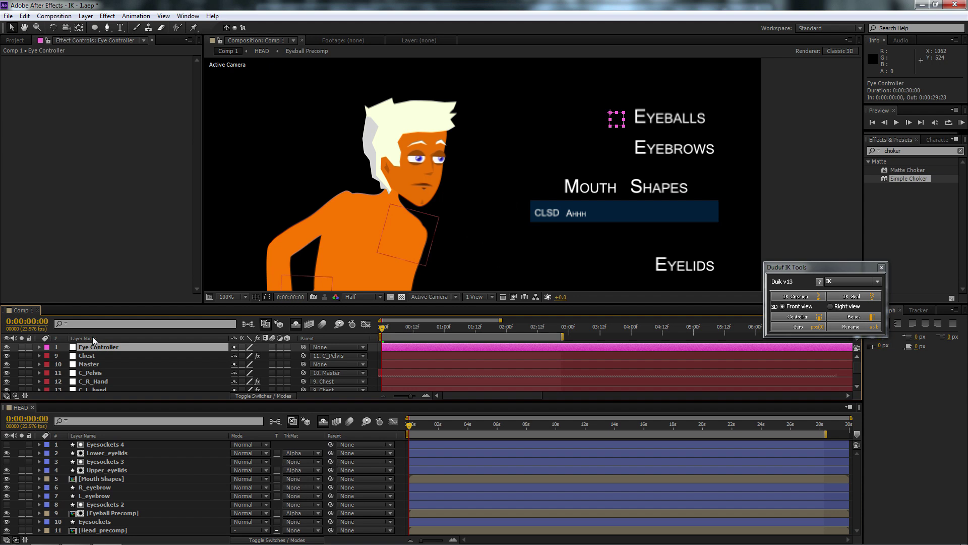
Show the Position properties of Eye Controller in Comp 1 and Eyeball Precomp in HEAD.
key(p)
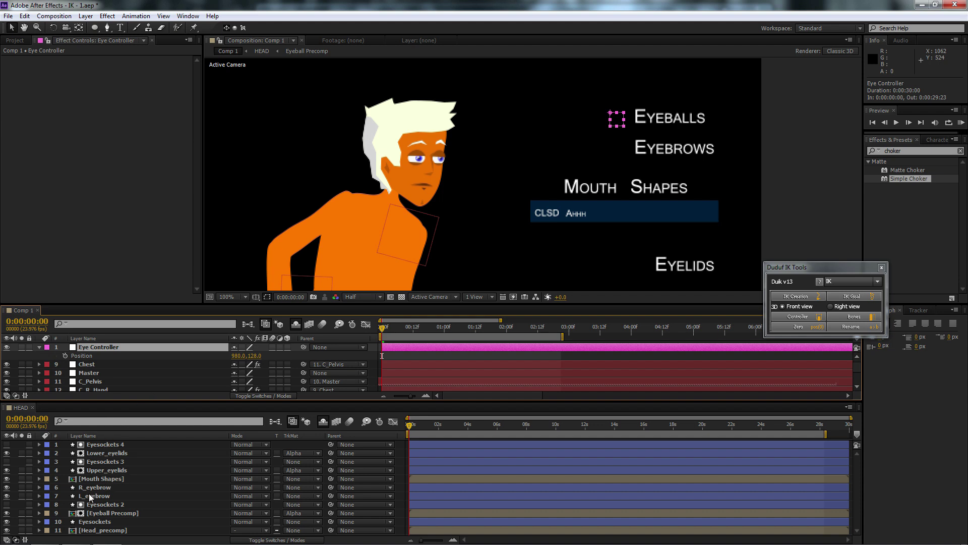
click(102, 513)
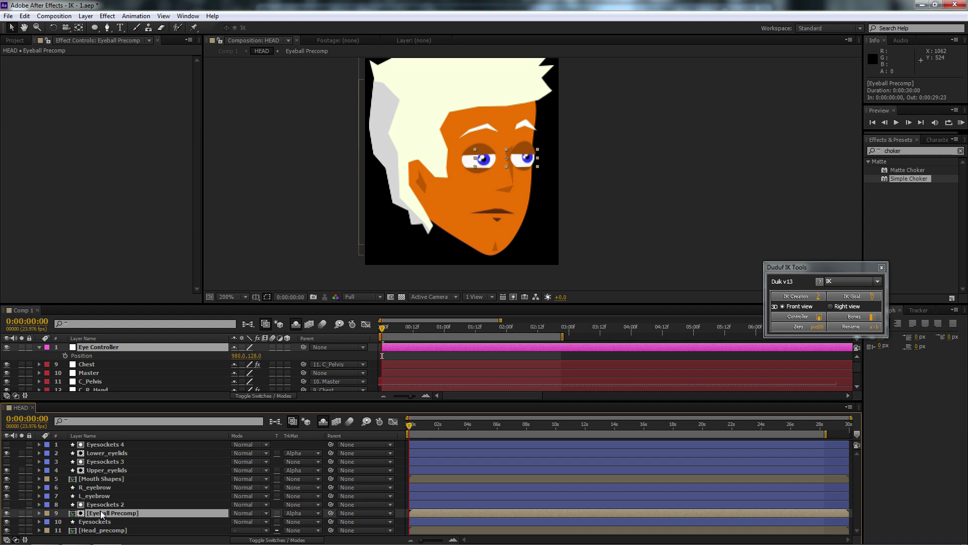
key(p)
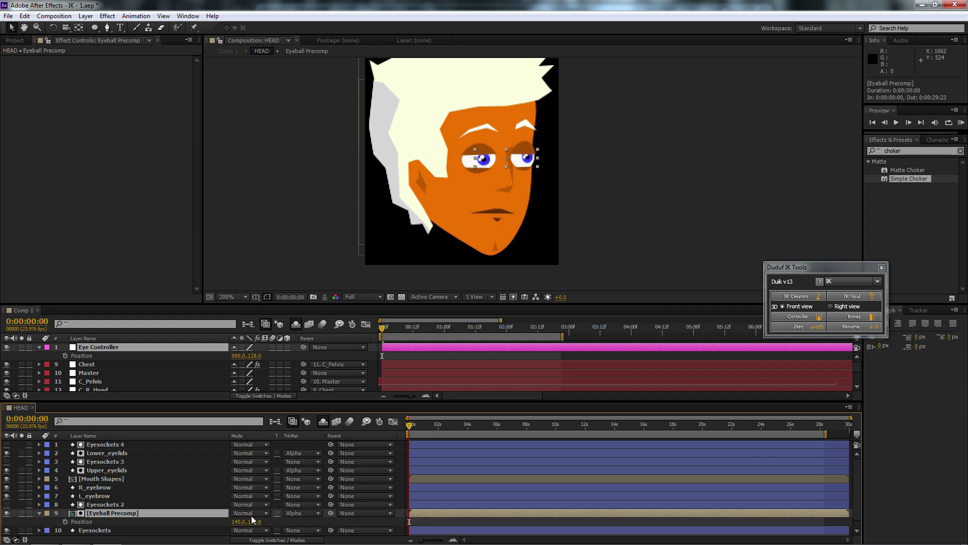
Try linking the Eyeball Precomp's Position directly to the Eye Controller's Position with an expression, and undo it.
alt+click(66, 521)
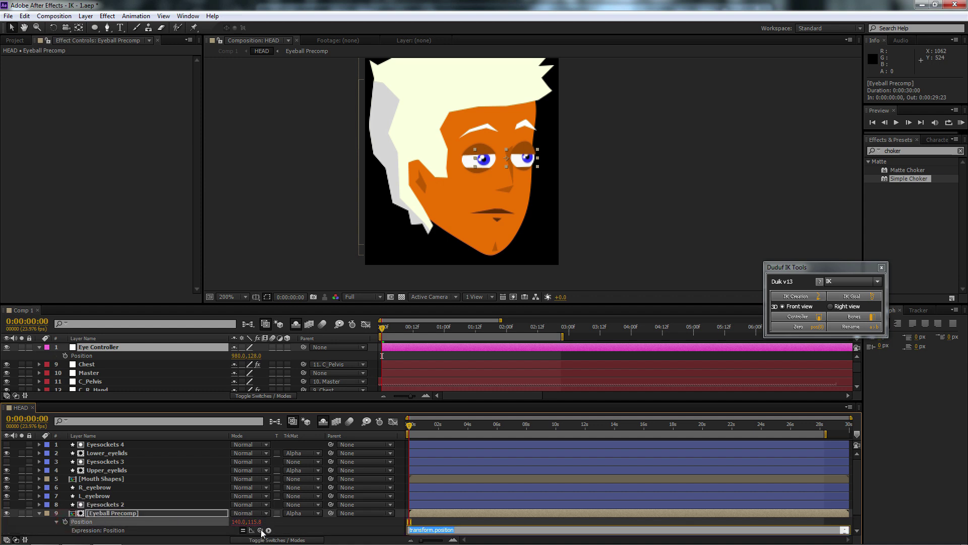
drag(259, 531, 83, 355)
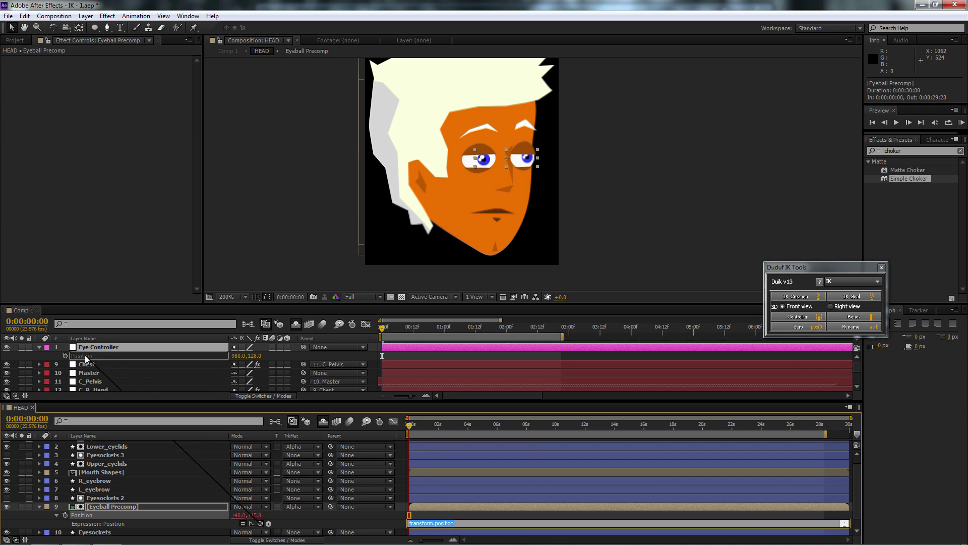
drag(85, 359, 85, 359)
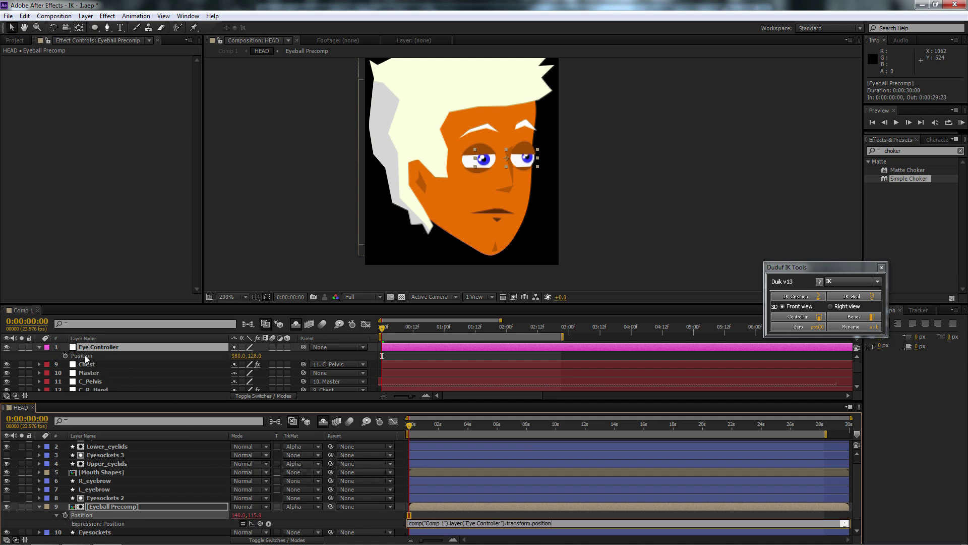
click(23, 311)
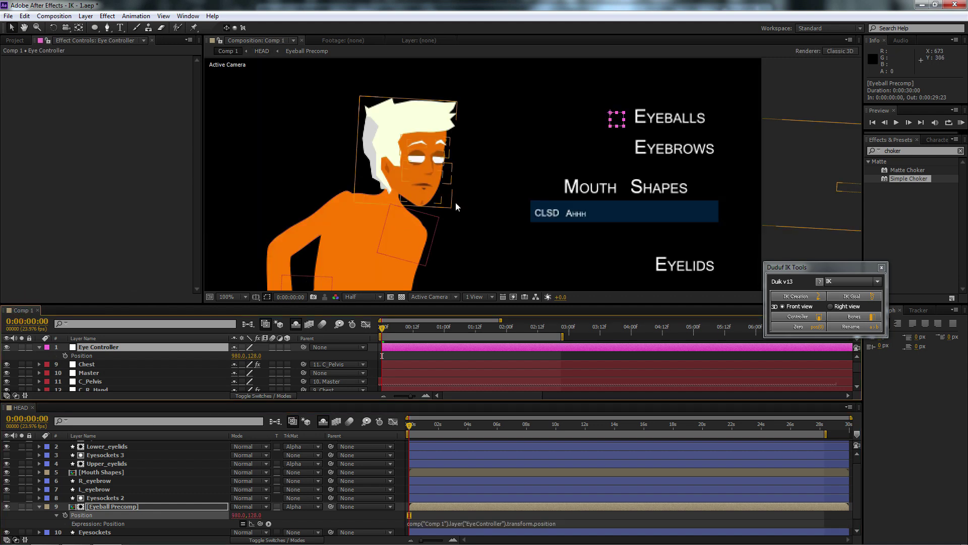
scroll(457, 198, down, 2)
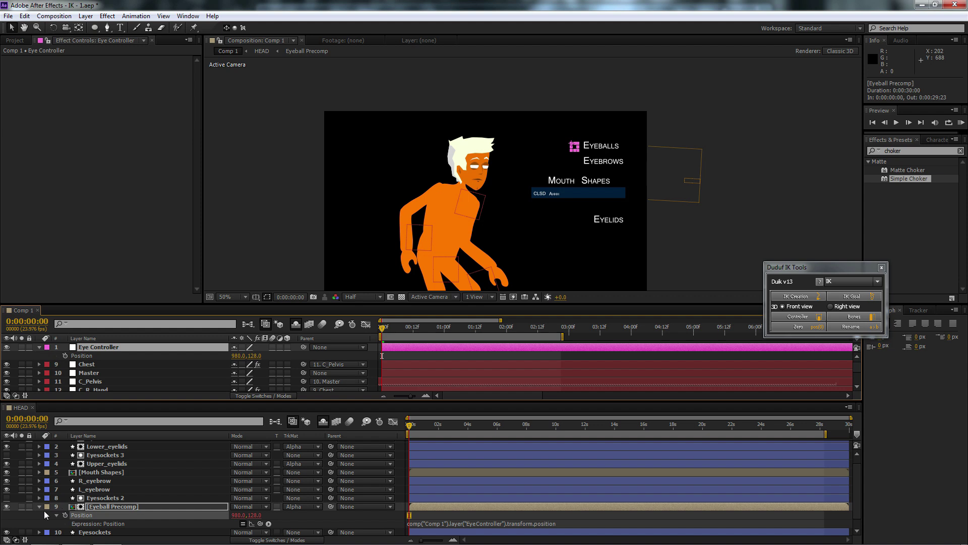
key(ctrl+z)
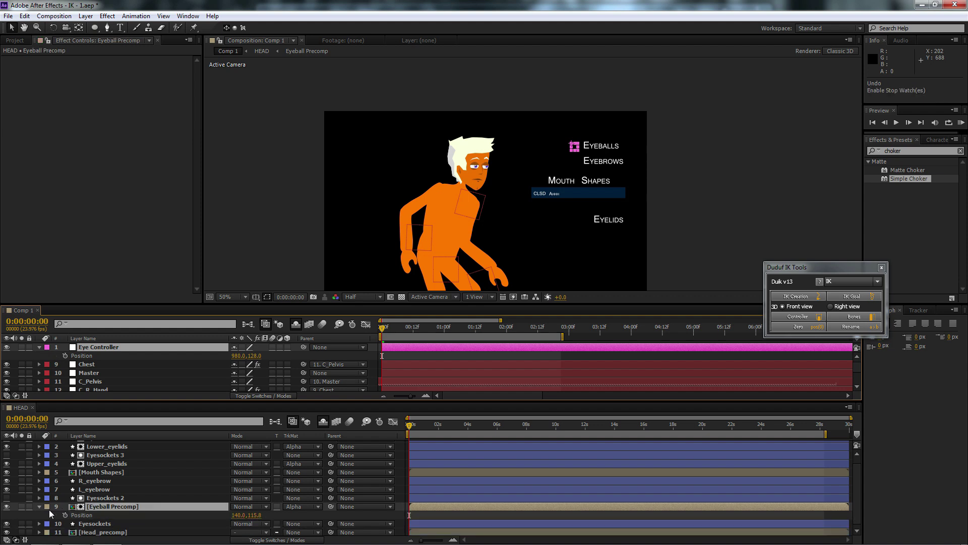
Zero out the Eyeball Precomp layer and the Eye Controller null with Duik's Zero function.
click(95, 509)
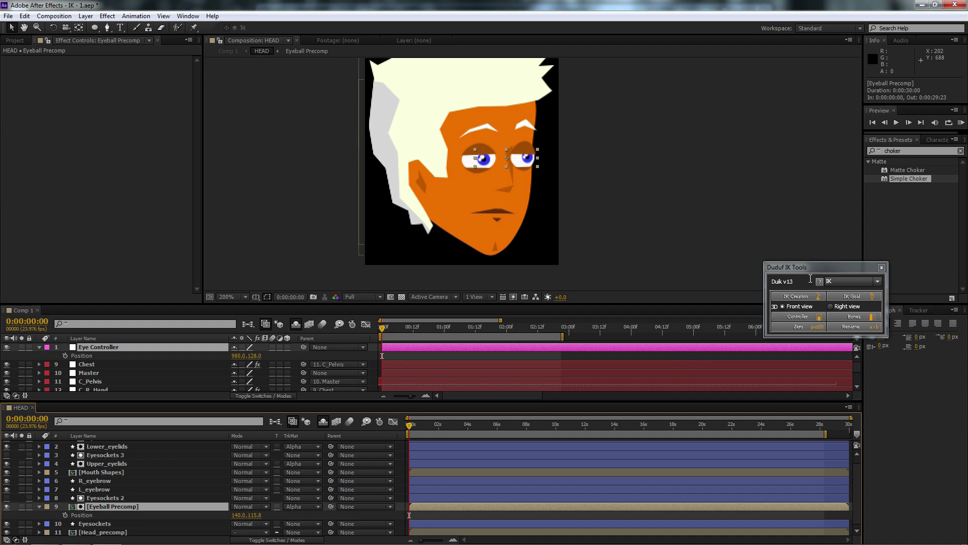
drag(817, 268, 775, 222)
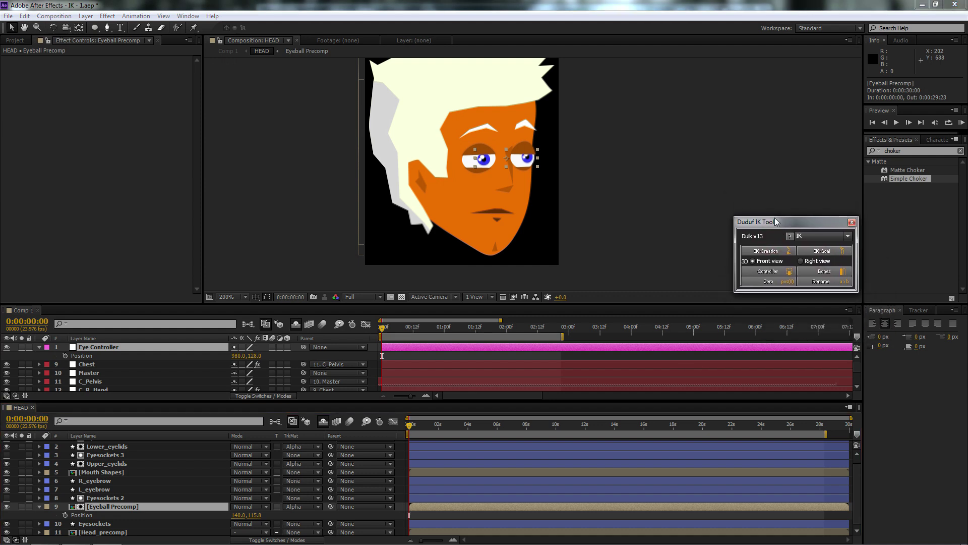
click(762, 283)
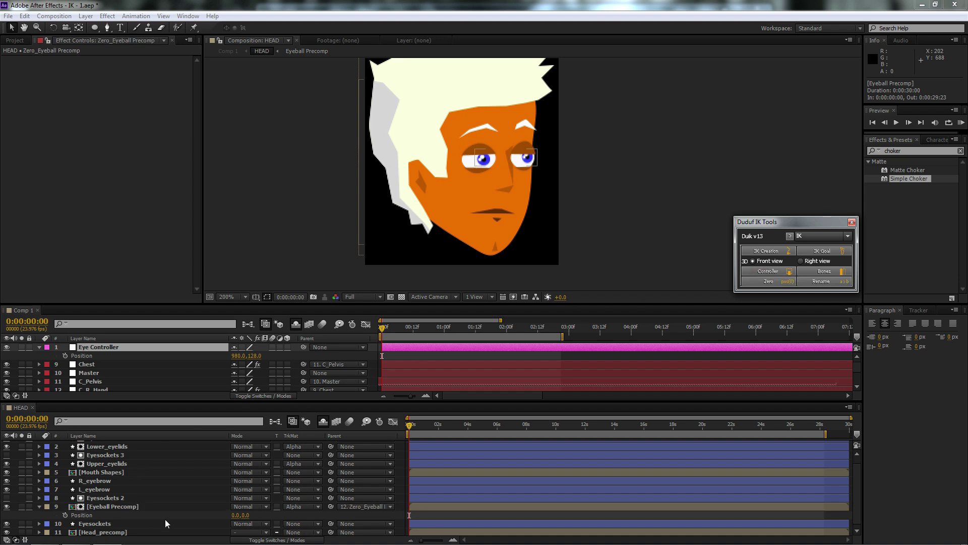
click(104, 348)
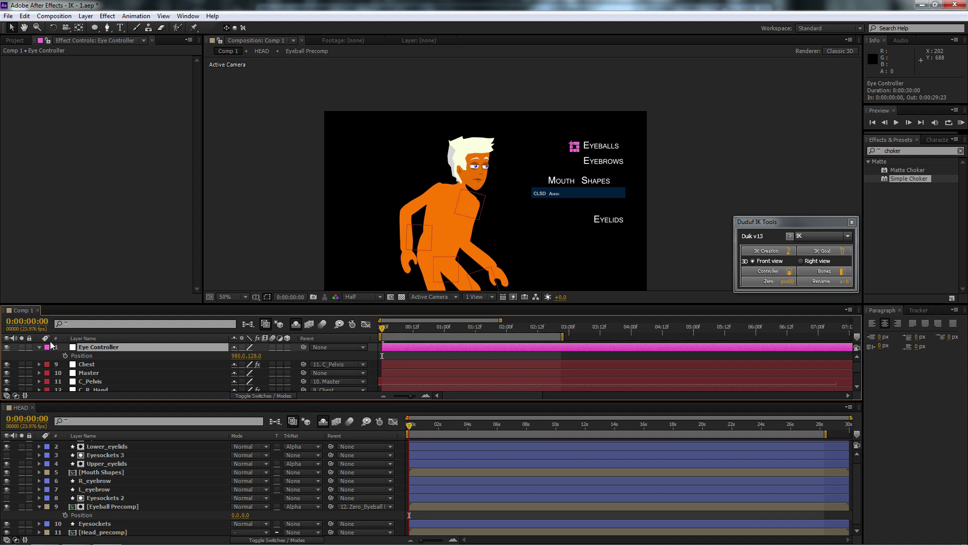
click(772, 282)
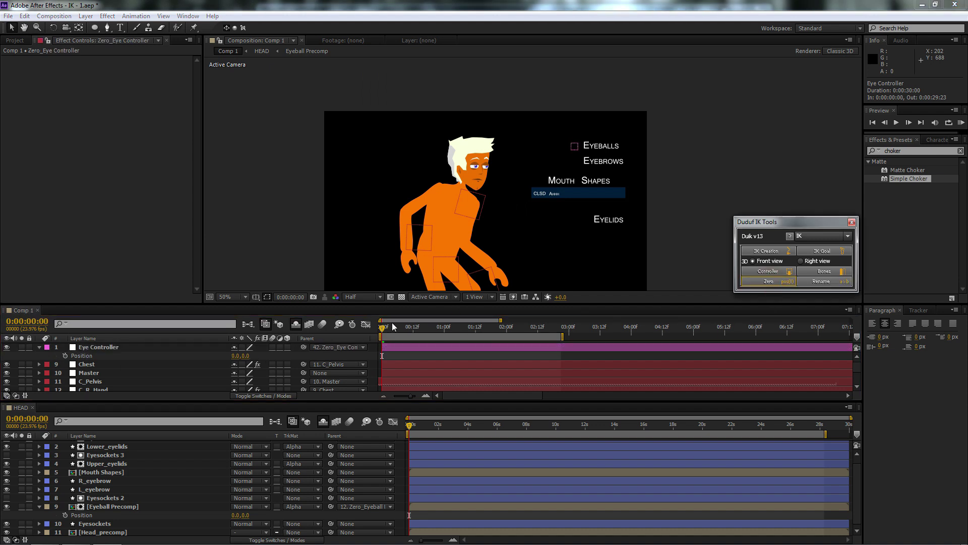
Link the zeroed Eyeball Precomp's Position to the Eye Controller's Position in Comp 1 with an expression.
click(101, 506)
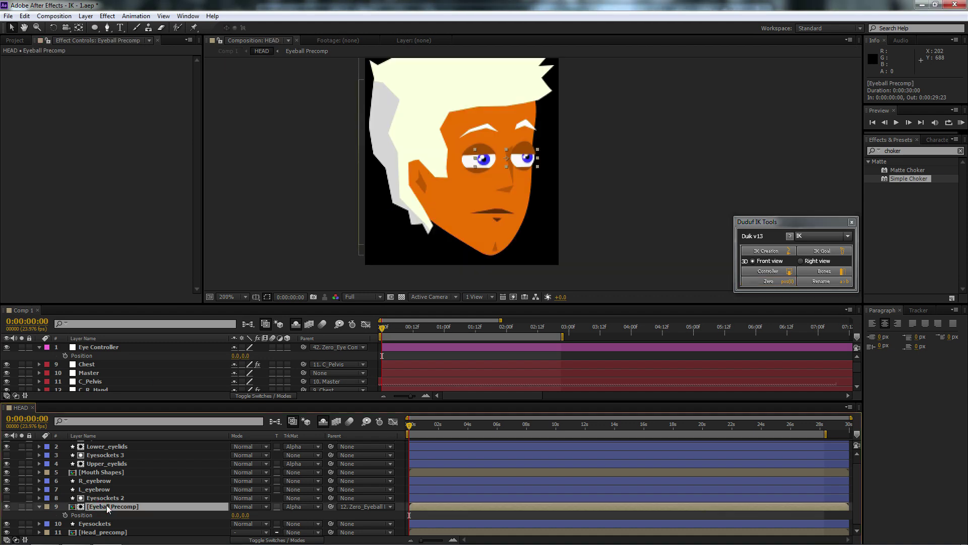
alt+click(66, 513)
drag(260, 524, 90, 355)
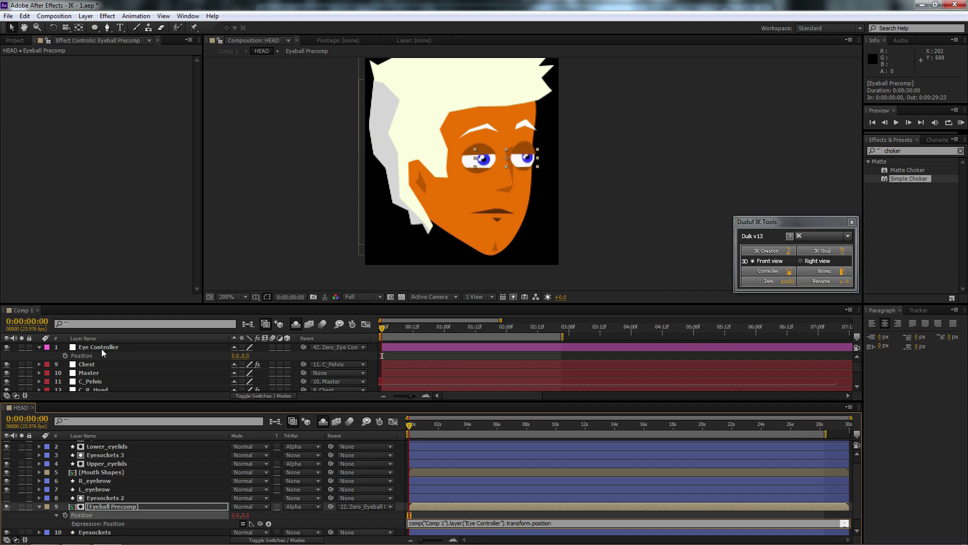
click(101, 347)
Set the Comp 1 preview resolution to Full, test the eye movement with the Eye Controller null, and undo the test move.
scroll(549, 173, up, 4)
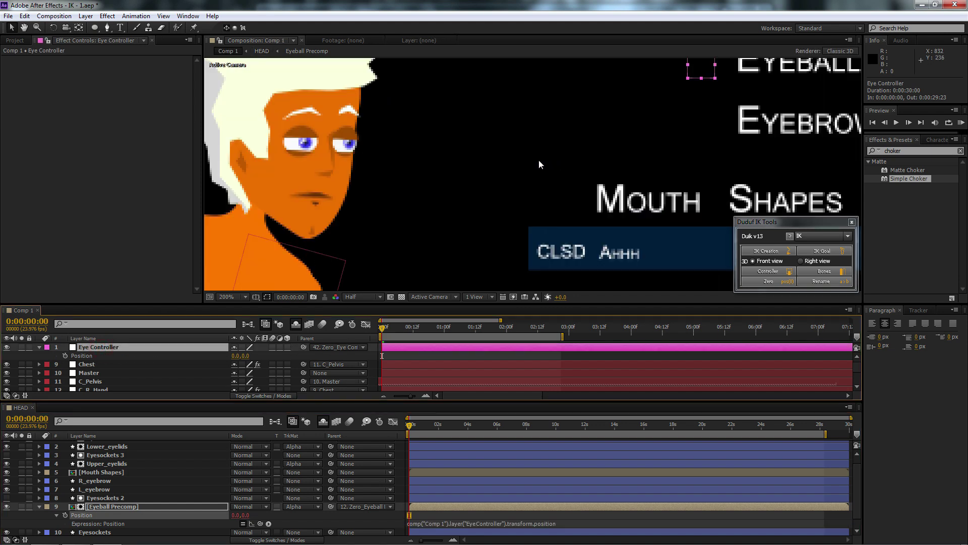
scroll(524, 160, down, 2)
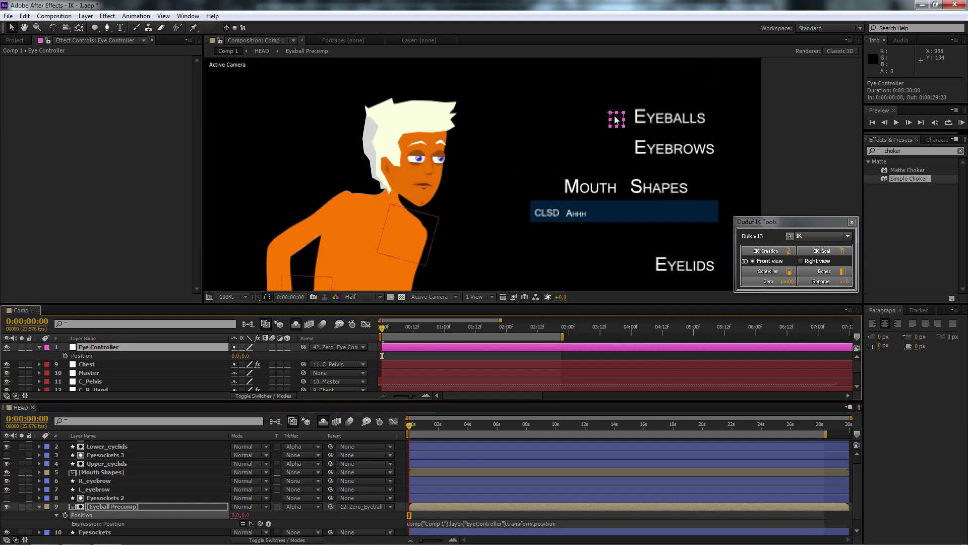
click(370, 296)
click(369, 323)
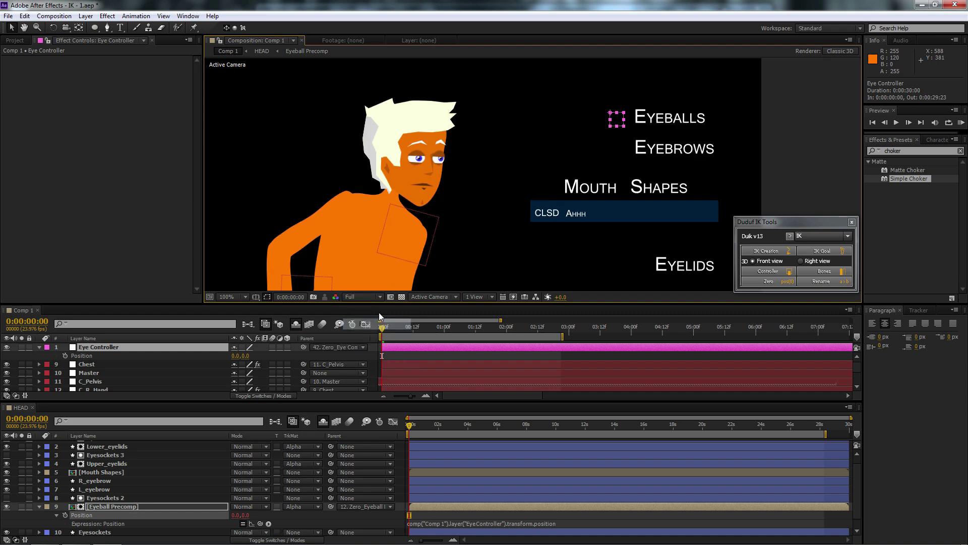
drag(616, 124, 614, 124)
key(ctrl+z)
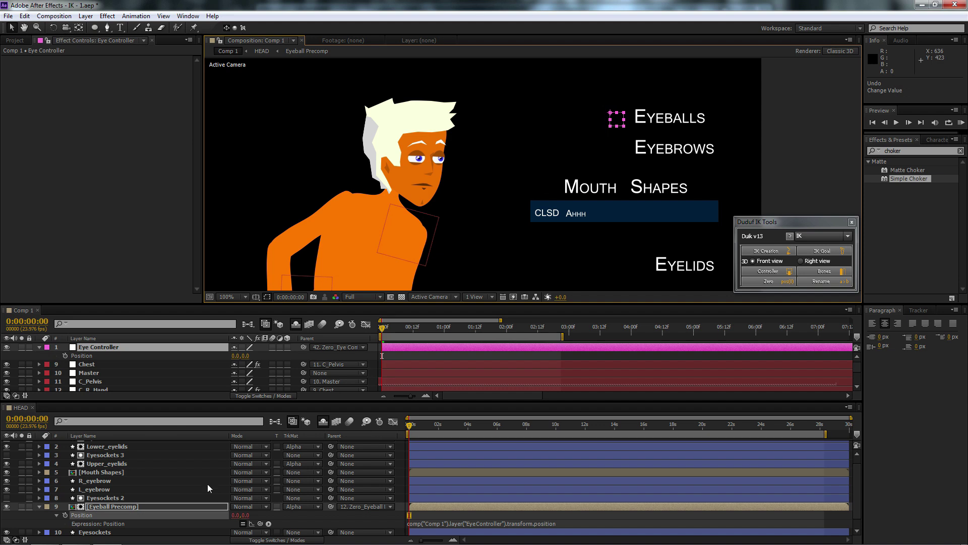
Append /15 to the Eyeball Precomp's Position expression to reduce the eye movement.
click(107, 506)
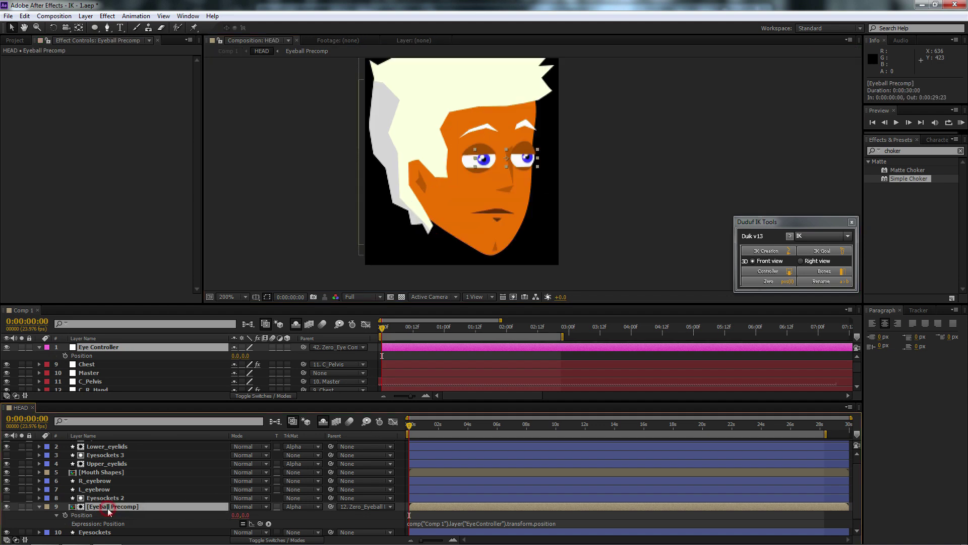
scroll(565, 492, down, 1)
click(559, 510)
click(564, 509)
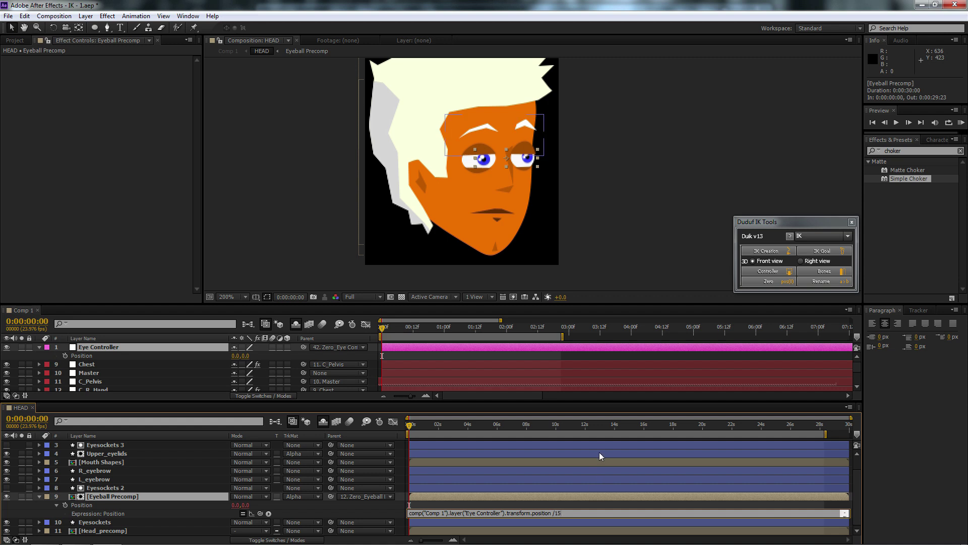
click(575, 505)
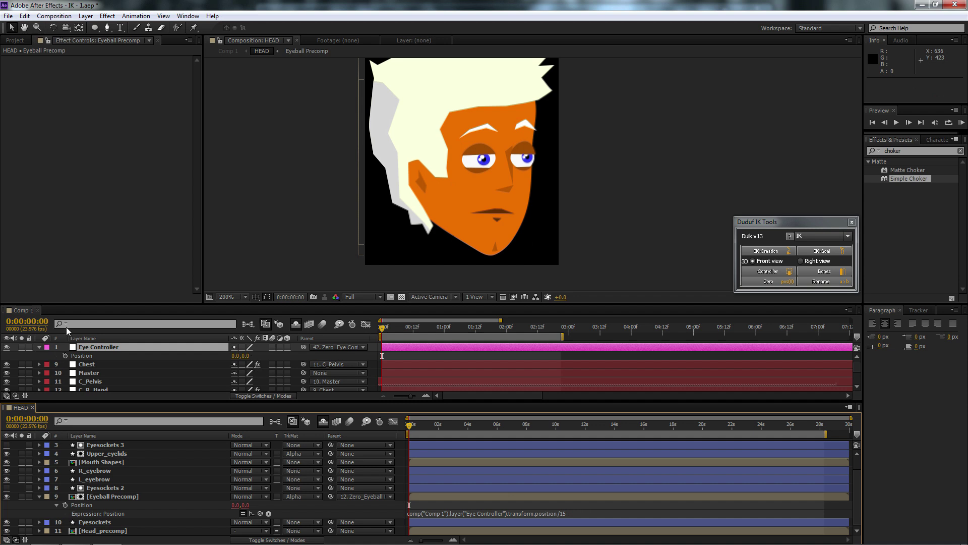
Make the Eyeball Precomp's Position expression divide by 6 and move Eye Controller to about -17, -3 at 0:00:01:06.
click(30, 310)
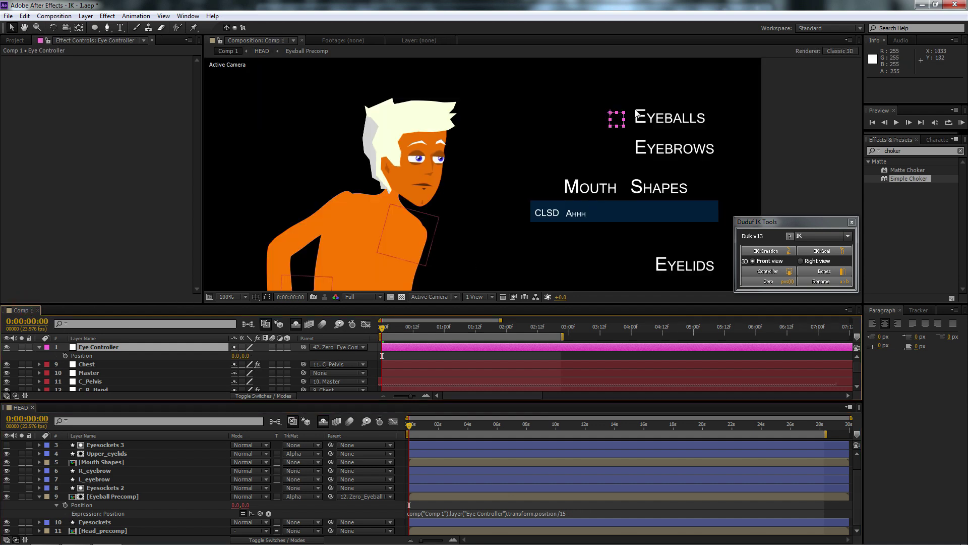
mouse_move(618, 125)
mouse_down()
mouse_move(628, 110)
mouse_move(596, 101)
mouse_move(607, 132)
mouse_move(627, 106)
mouse_move(615, 134)
mouse_move(628, 105)
mouse_move(613, 125)
mouse_move(620, 107)
mouse_move(564, 104)
mouse_move(603, 123)
mouse_move(632, 98)
mouse_move(619, 133)
mouse_move(620, 122)
mouse_up()
click(551, 512)
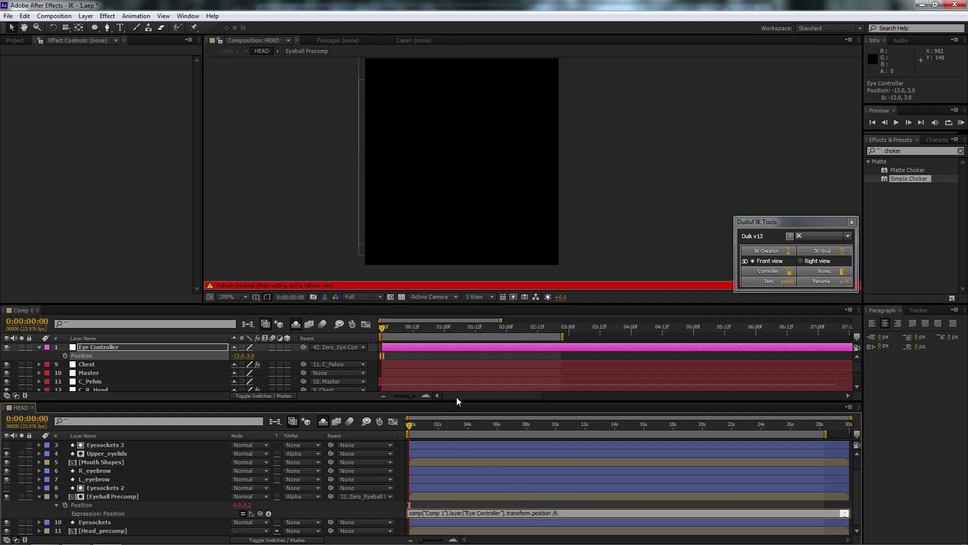
click(461, 329)
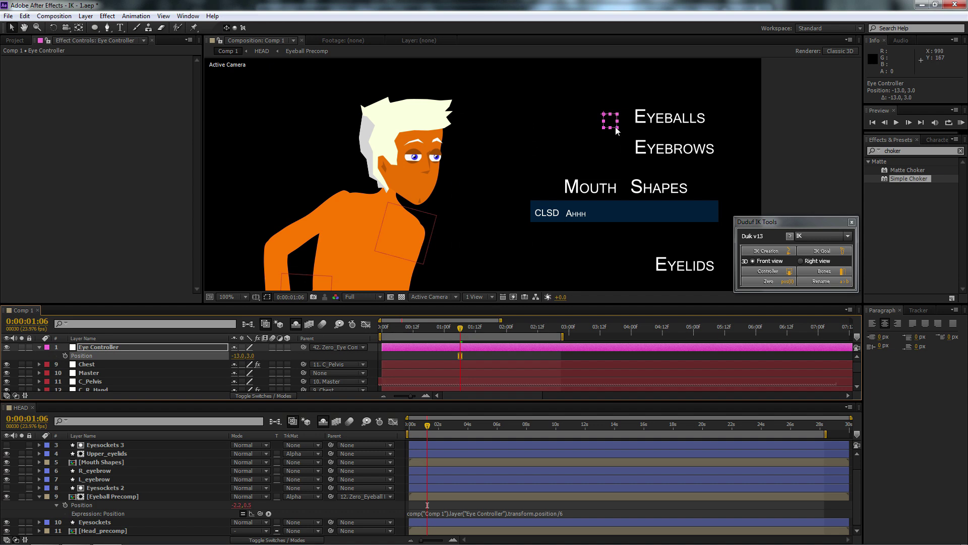
mouse_move(611, 120)
mouse_down()
mouse_move(591, 109)
mouse_move(605, 123)
mouse_move(619, 114)
mouse_move(585, 117)
mouse_move(623, 116)
mouse_move(607, 120)
mouse_up()
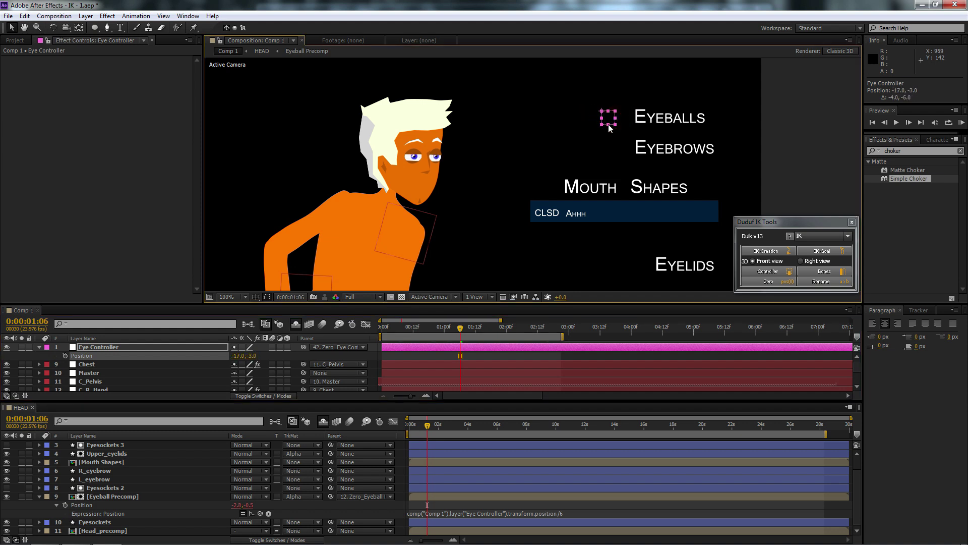
Collapse the Eye Controller and Eyeball Precomp properties and return to Comp 1.
click(39, 347)
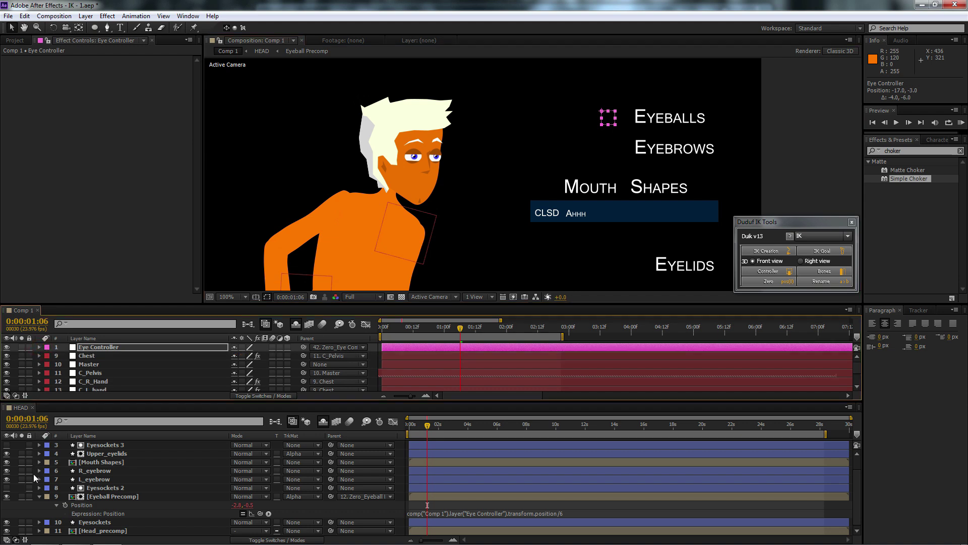
click(38, 497)
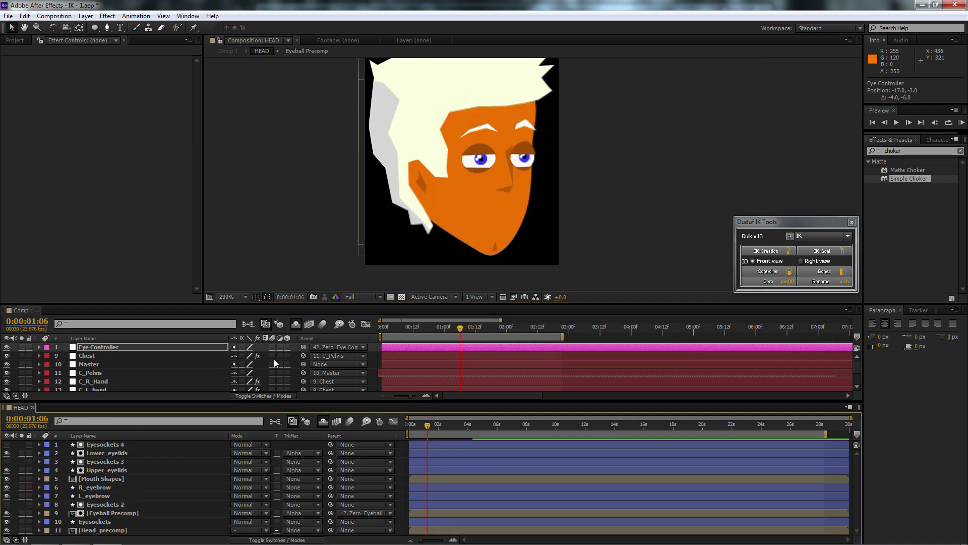
click(17, 311)
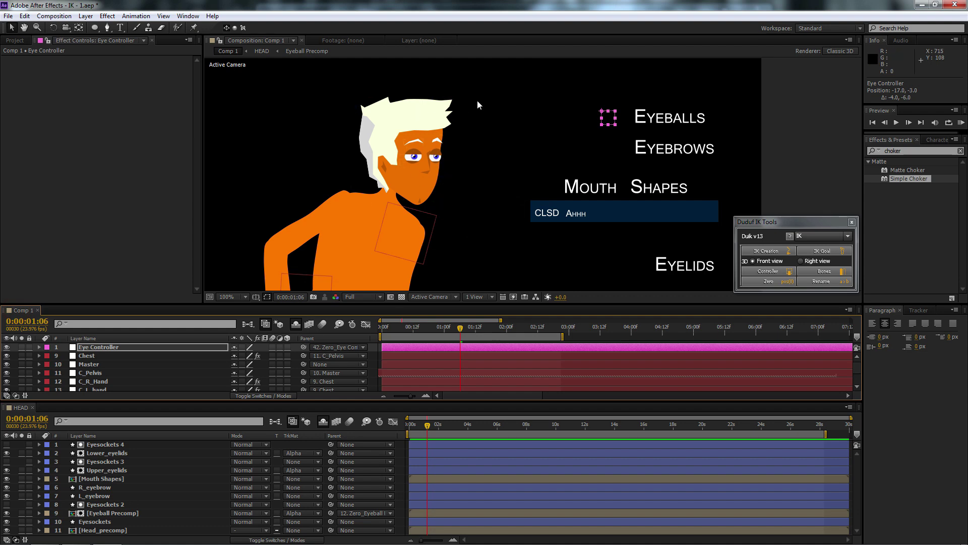
Add a new null object to Comp 1 for the eyebrows.
click(496, 81)
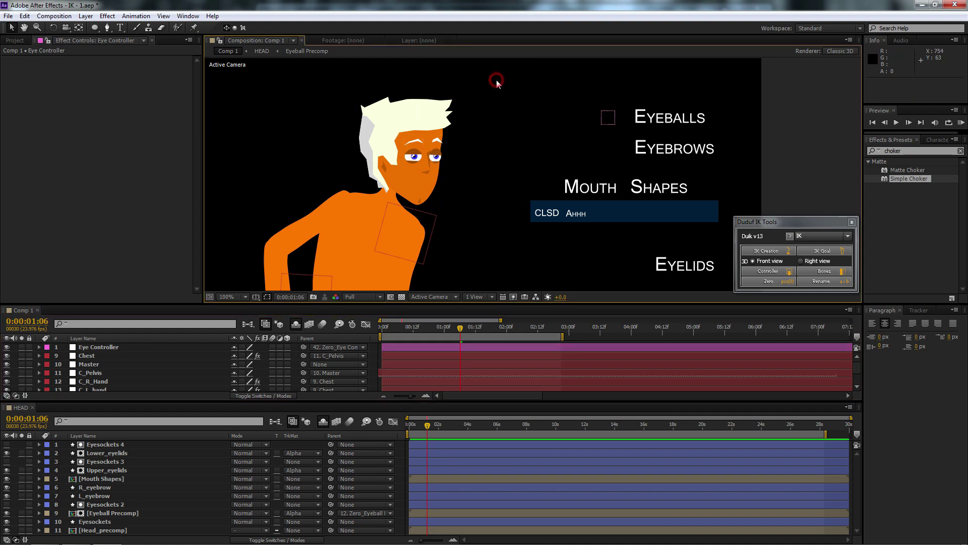
click(86, 16)
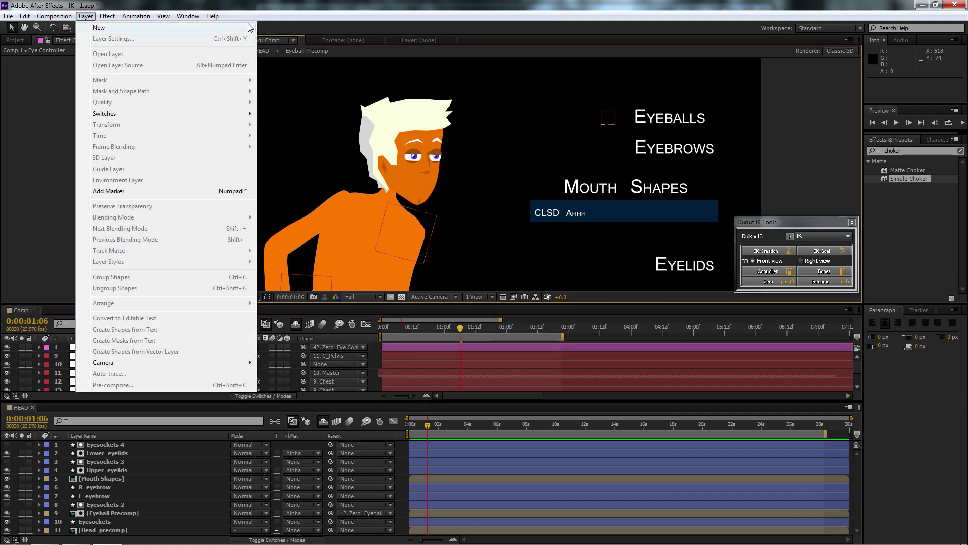
mouse_move(250, 28)
click(298, 72)
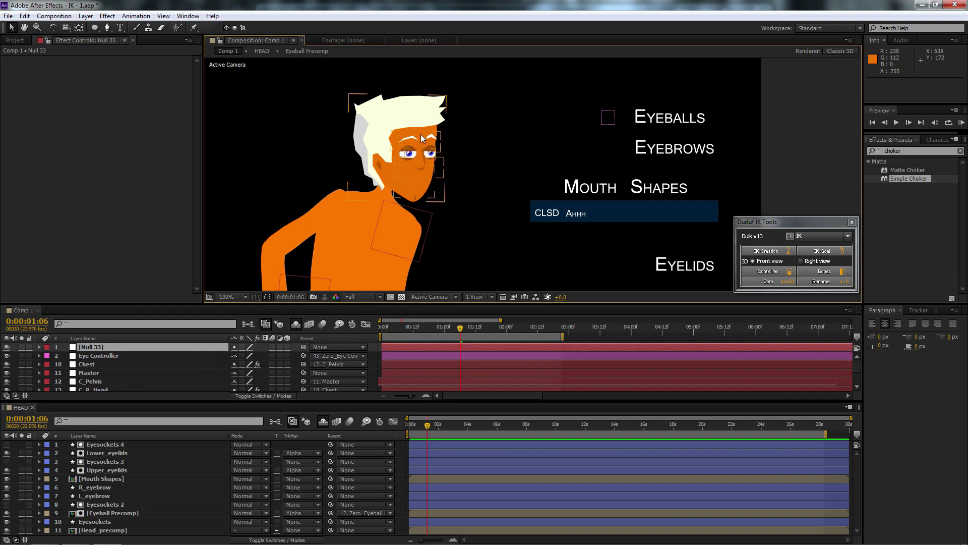
Place the new null beside the Eyebrows text at about 896, 172 and give it the bright pink label color.
key(comma)
drag(499, 270, 564, 161)
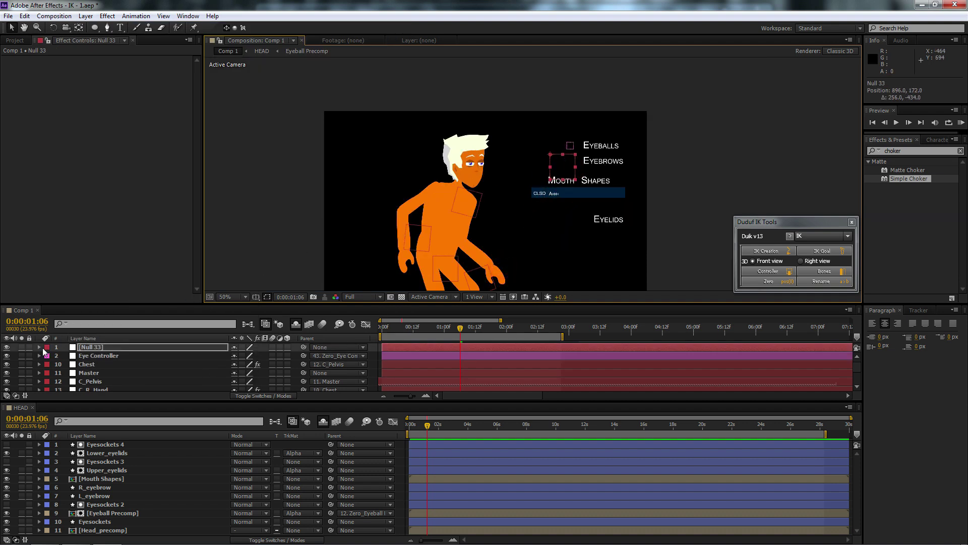
click(47, 347)
click(76, 313)
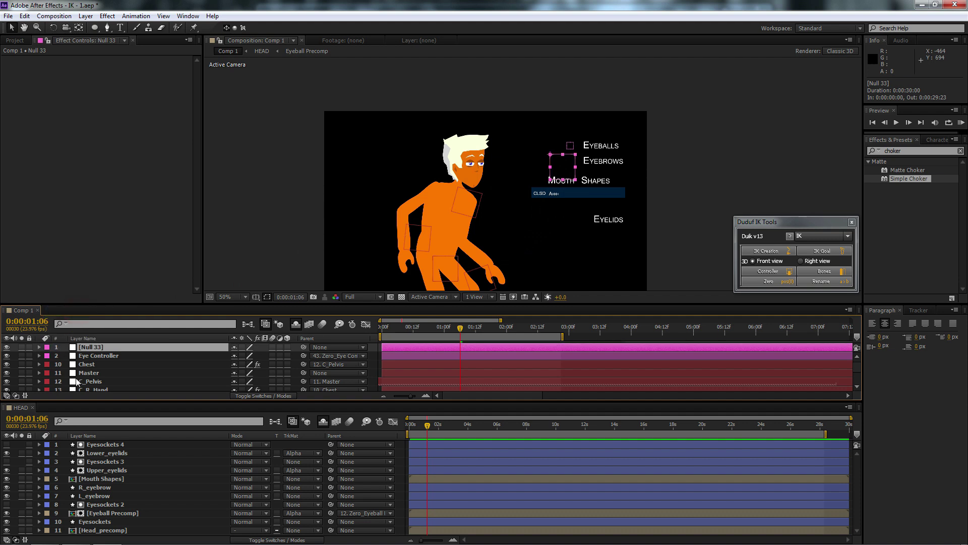
Shrink the new null, move it to about 921, 190 beside the Eyebrows text, and rename it L Eyebrow Controller.
key(period)
drag(617, 186, 584, 146)
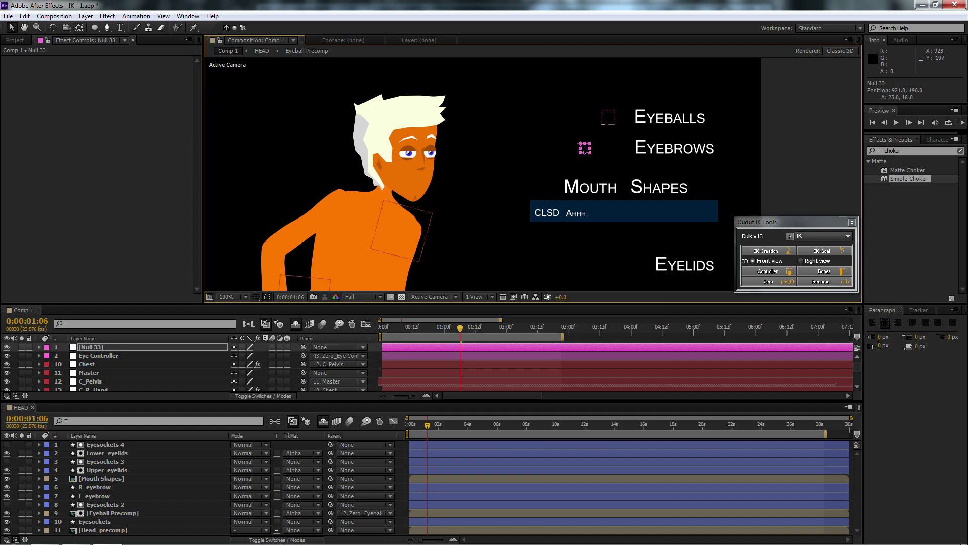
click(99, 347)
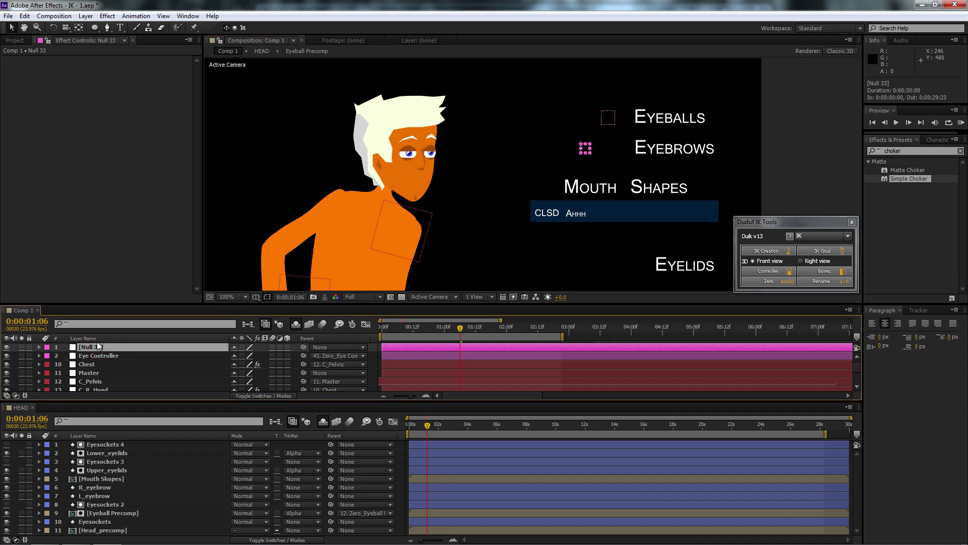
text(L Eyebrow)
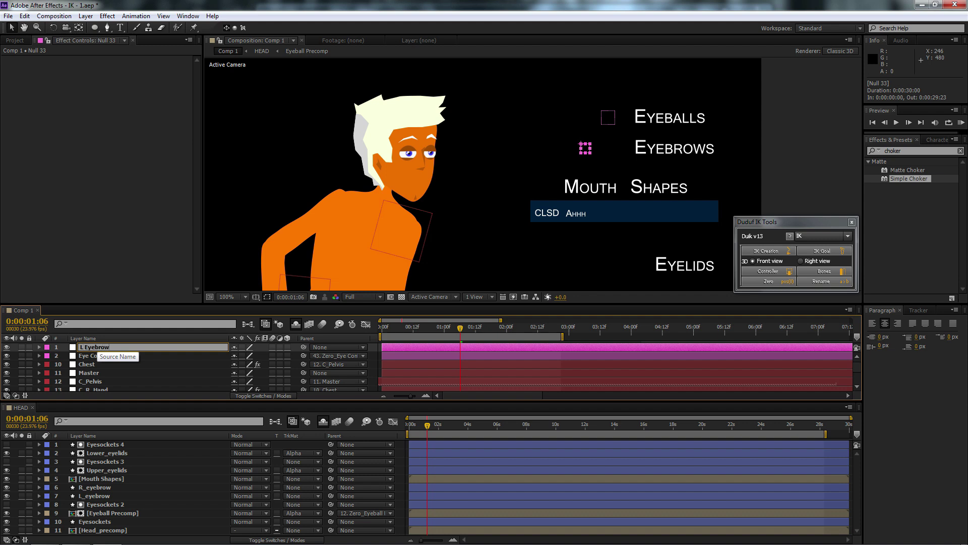
key(BackSpace)
key(BackSpace)
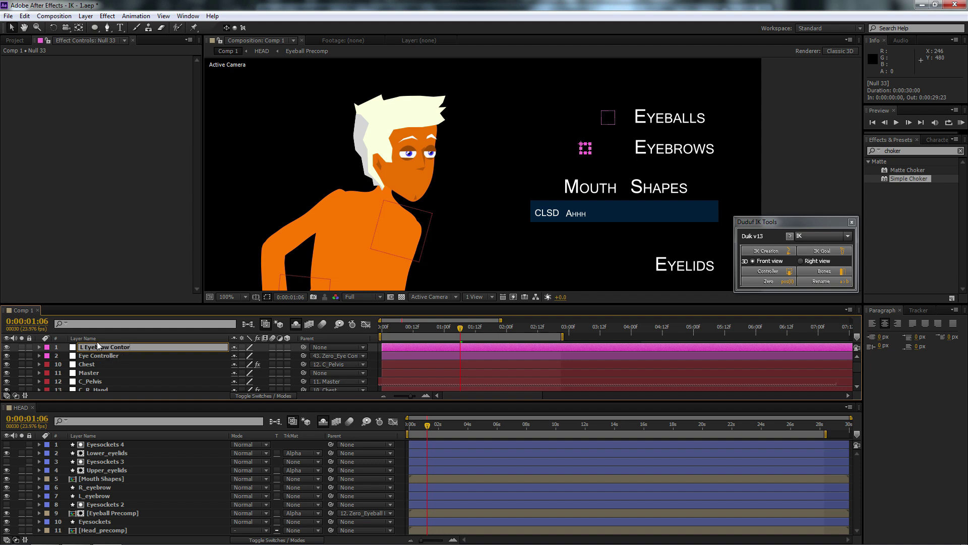
text(olle)
key(Return)
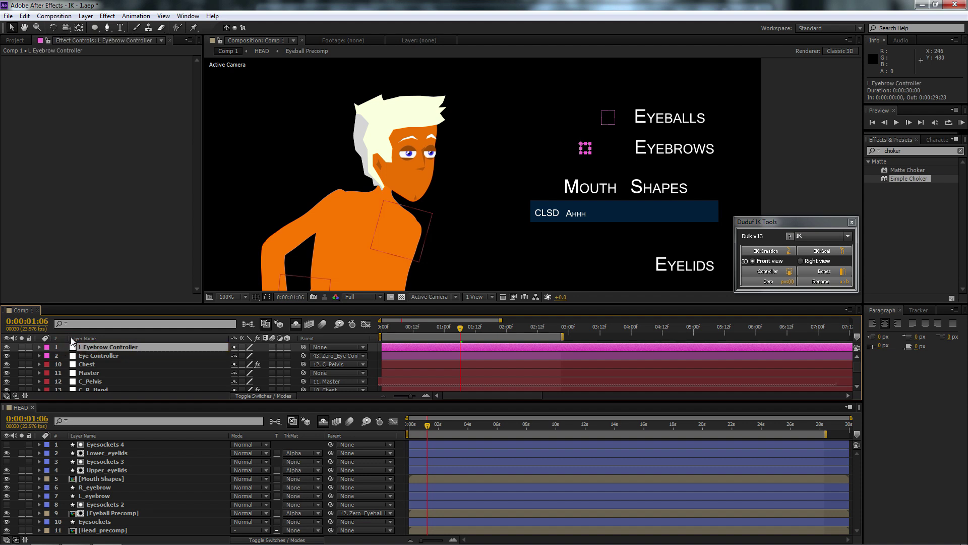
Duplicate L Eyebrow Controller, rename the copy R Eyebrow Controller, and return to the Comp 1 view.
key(ctrl+d)
key(Return)
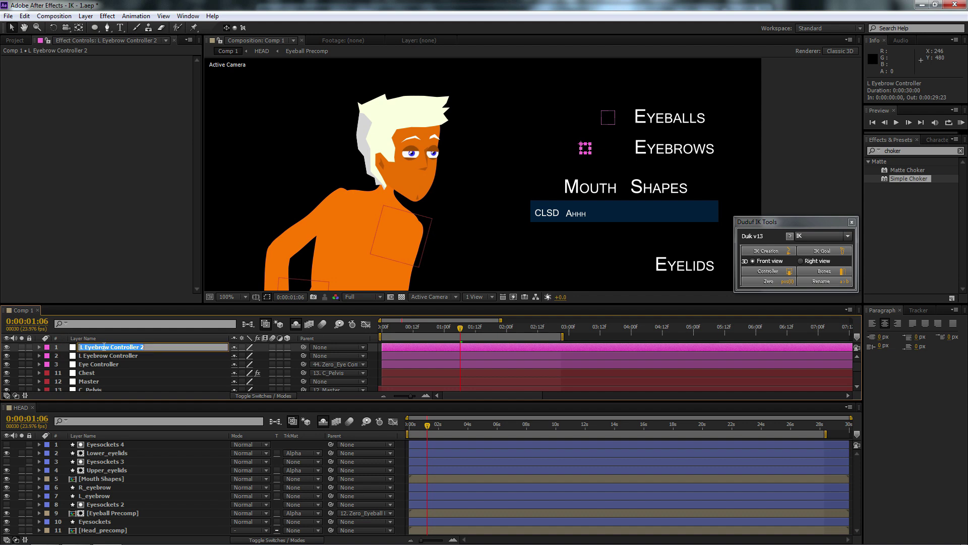
click(156, 338)
click(157, 338)
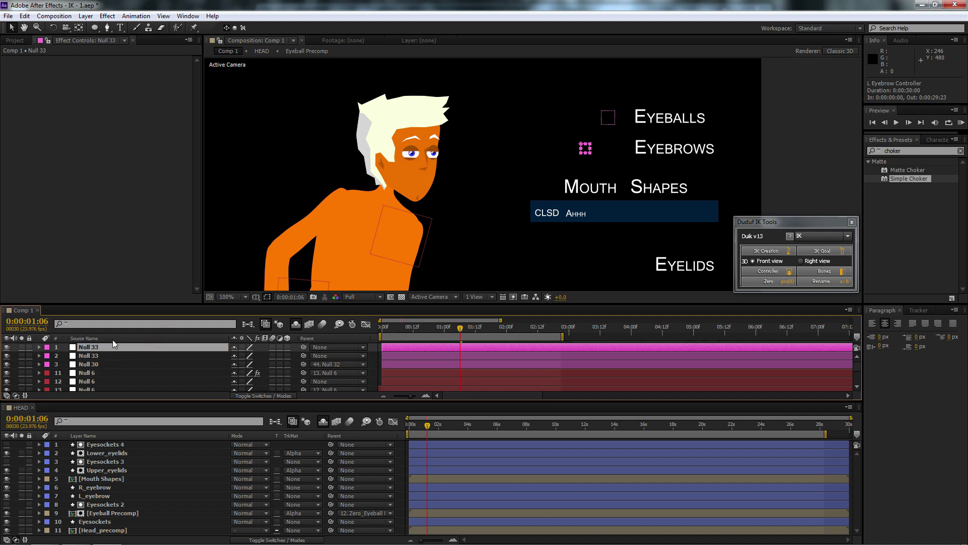
click(116, 337)
double_click(152, 347)
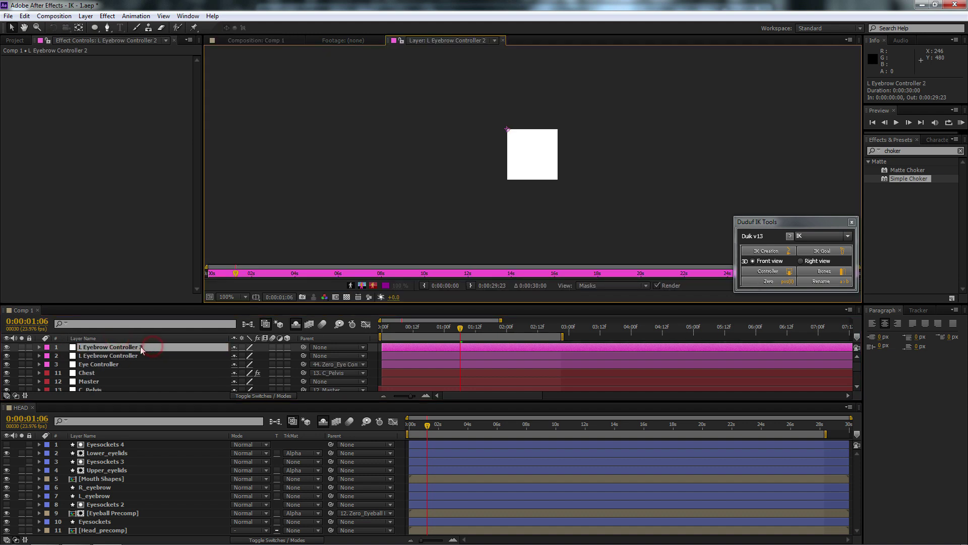
key(Return)
click(151, 347)
key(BackSpace)
key(BackSpace)
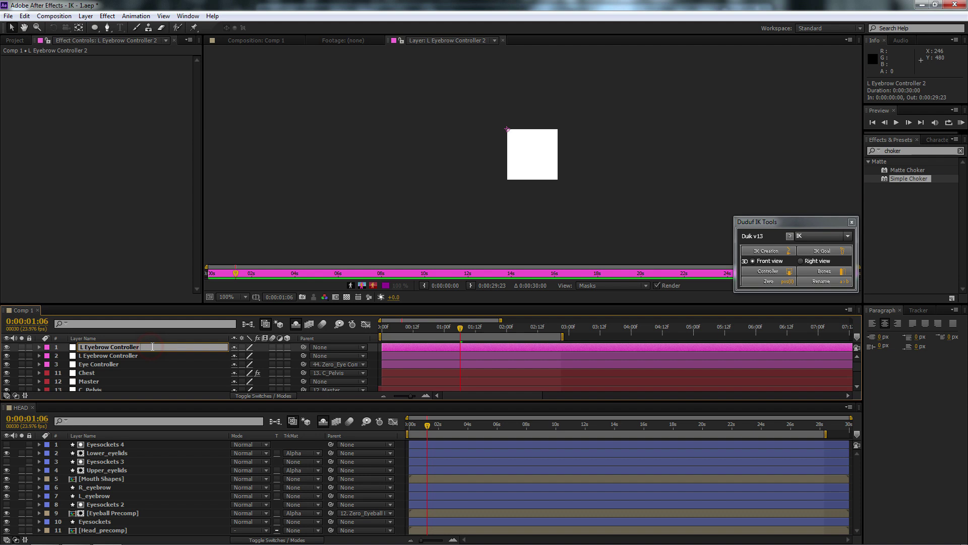
click(80, 348)
key(BackSpace)
text(R)
click(239, 40)
click(59, 351)
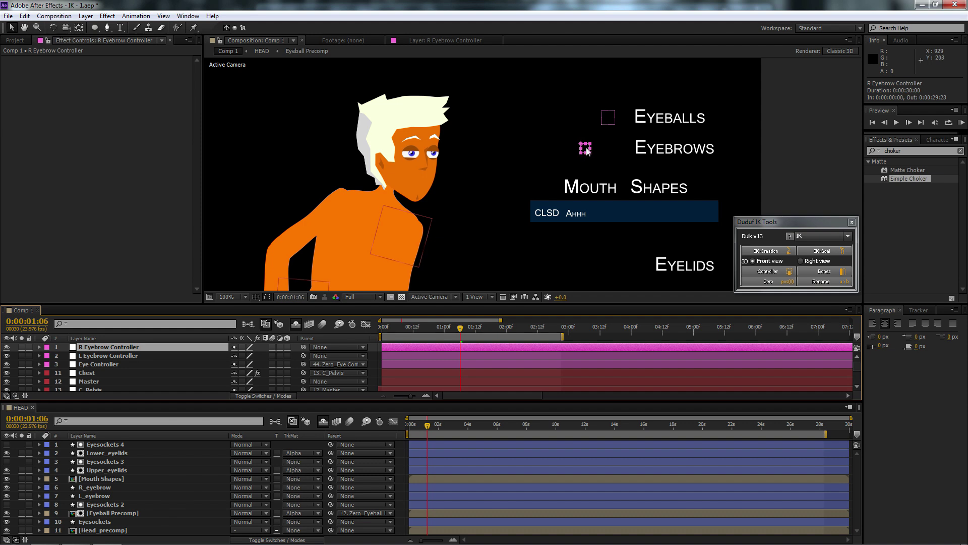
Move R Eyebrow Controller to about 977, 190 and zero it out with Duik.
drag(587, 151, 615, 151)
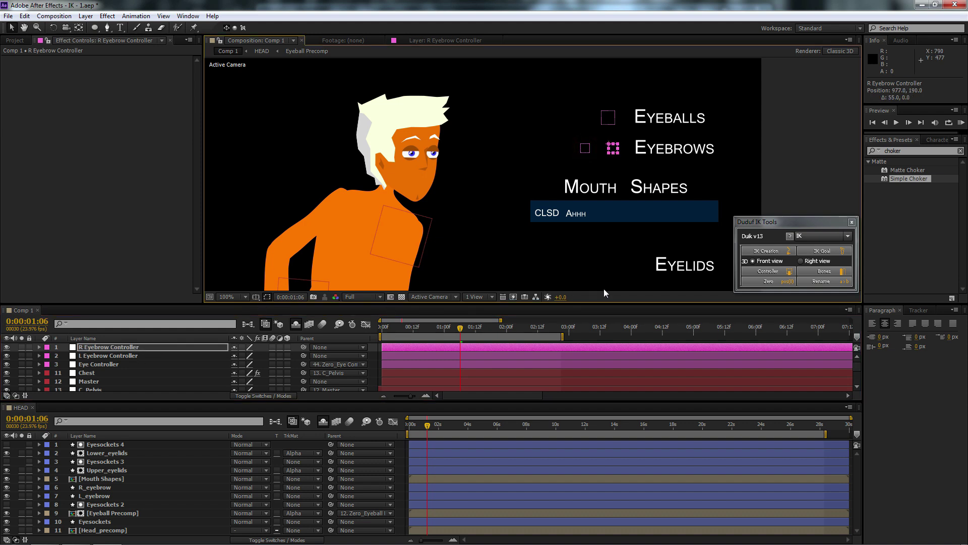
click(769, 282)
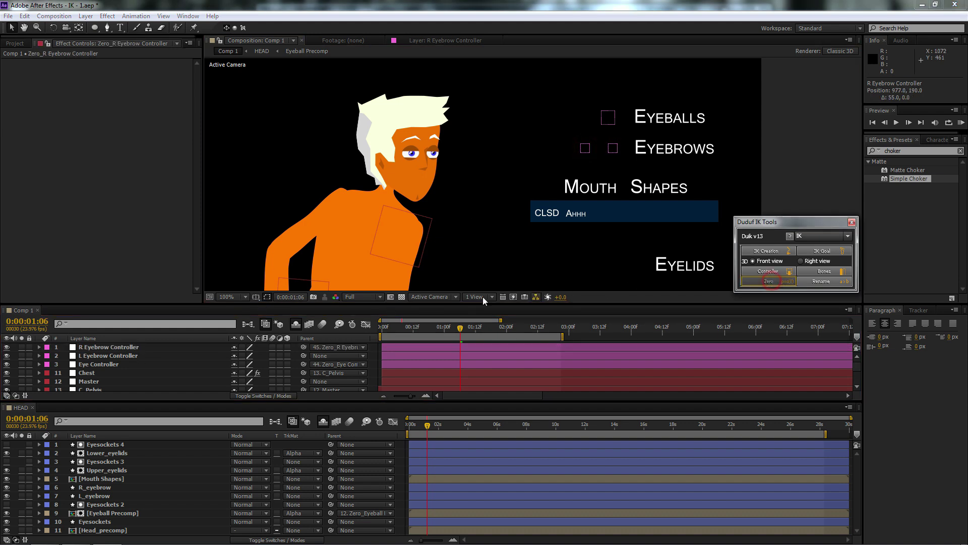
Reveal Position and Rotation on both eyebrow controllers and zero out L Eyebrow Controller with Duik.
click(153, 356)
click(756, 280)
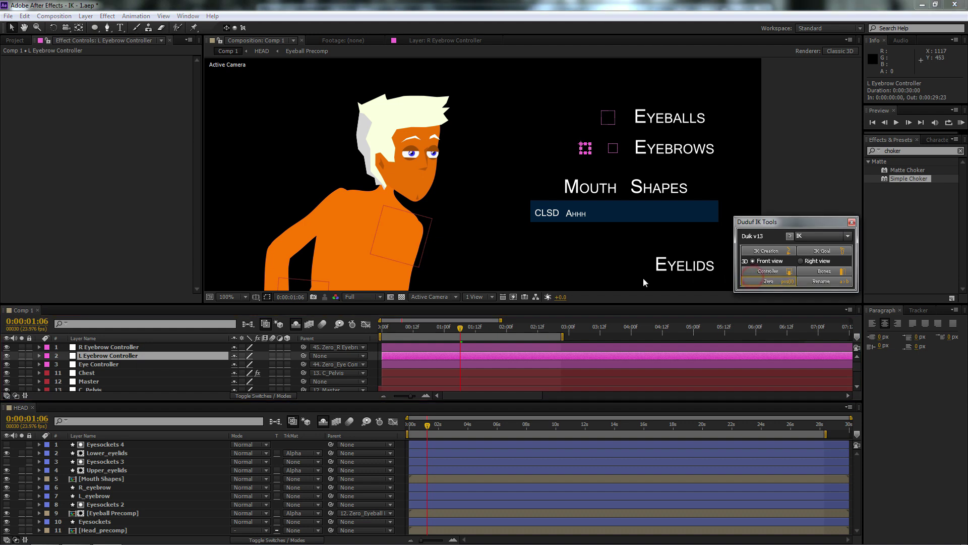
ctrl+click(151, 346)
key(p)
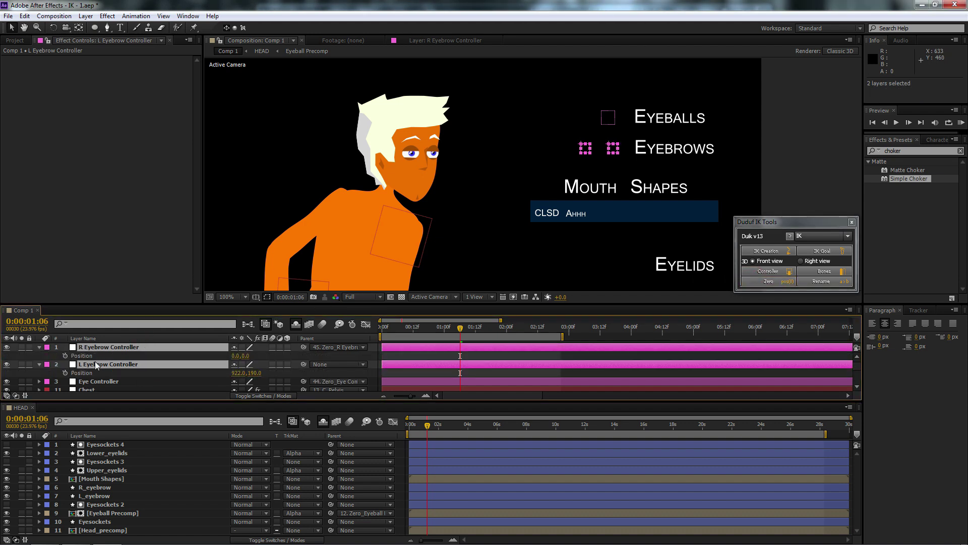
key(shift+r)
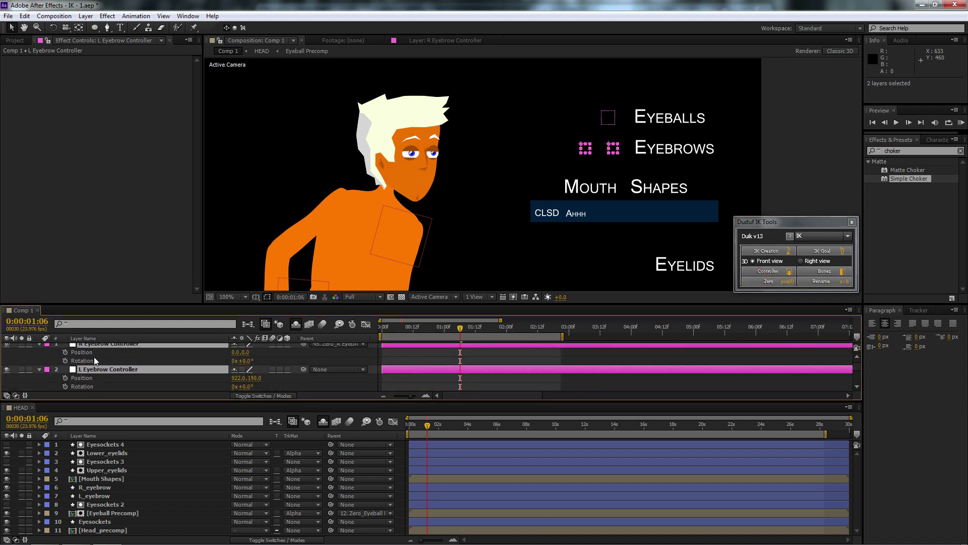
click(118, 378)
click(119, 371)
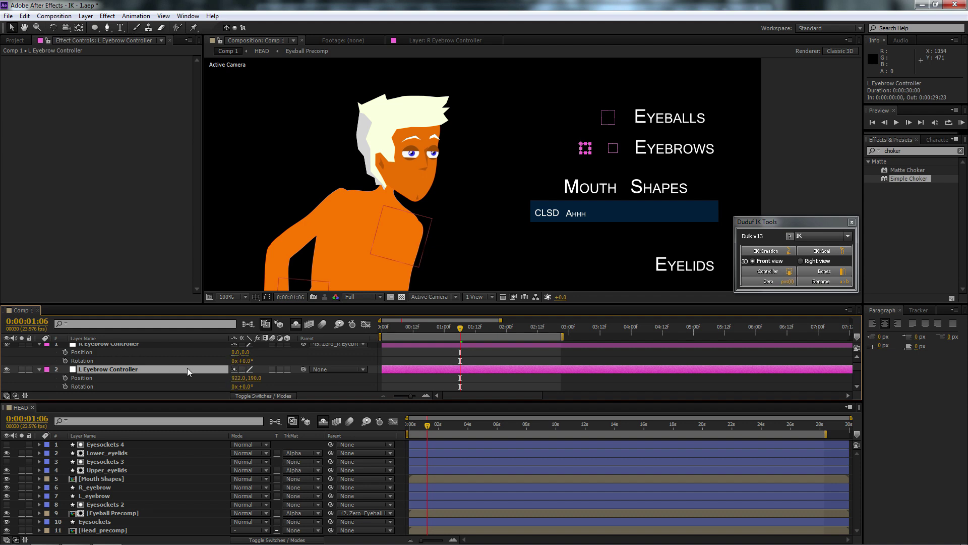
click(764, 281)
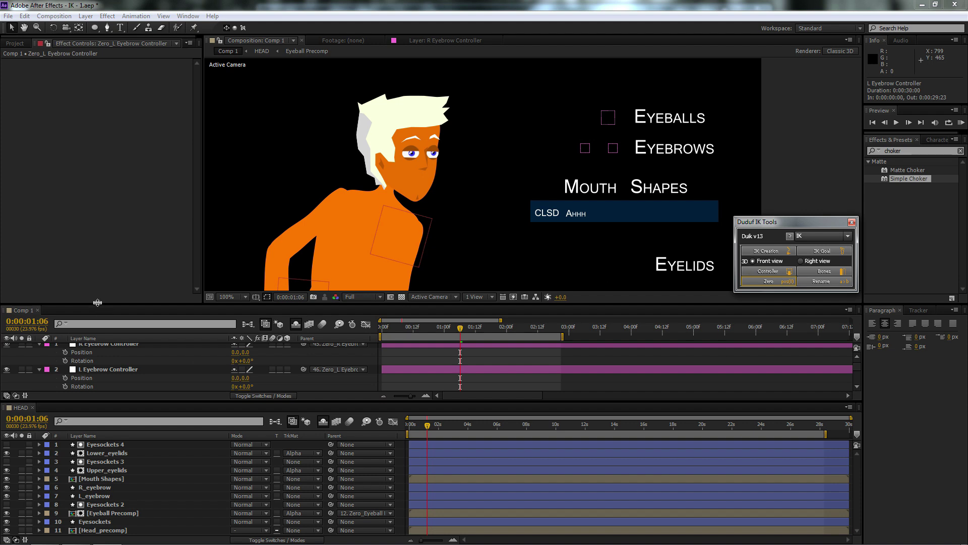
drag(99, 302, 99, 259)
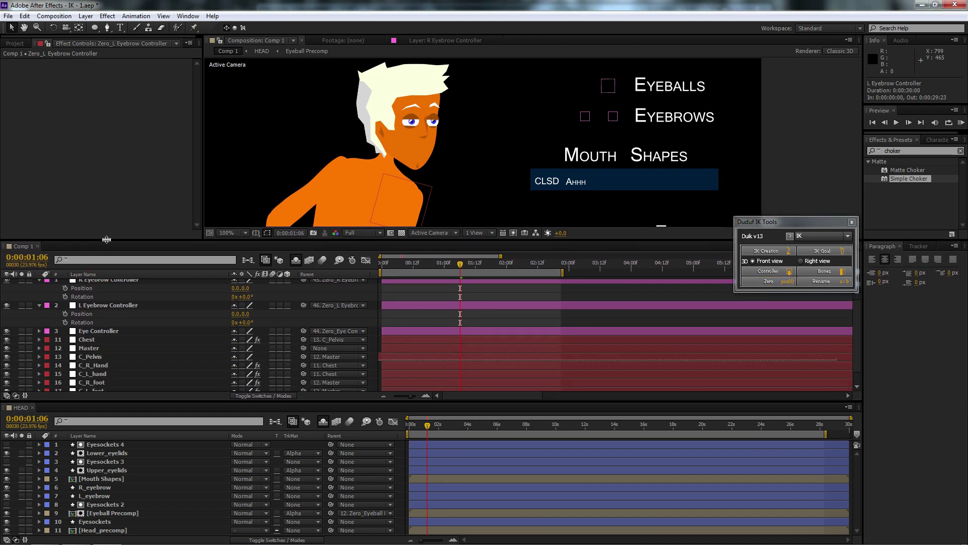
scroll(123, 333, up, 1)
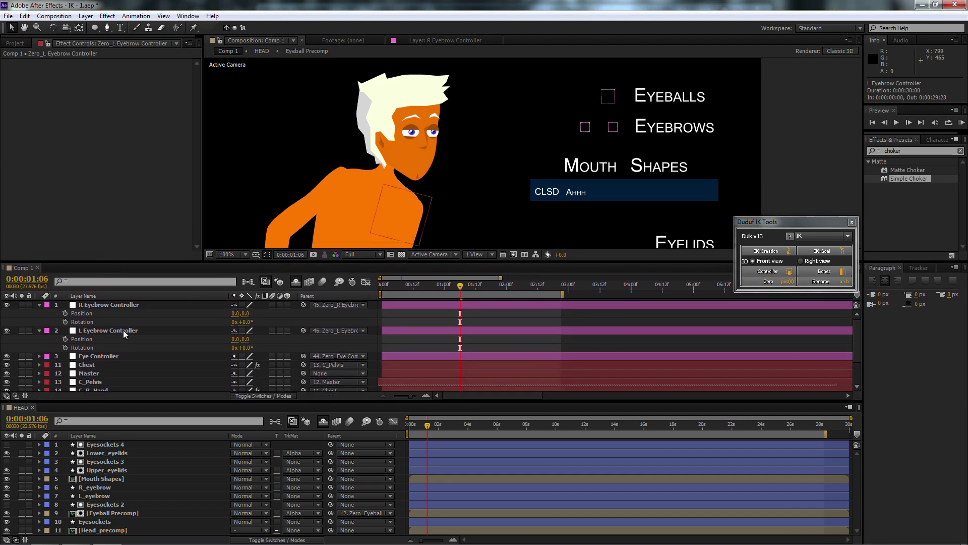
Give the R_eyebrow and L_eyebrow layers in the HEAD comp the Orange label color.
click(22, 407)
click(95, 487)
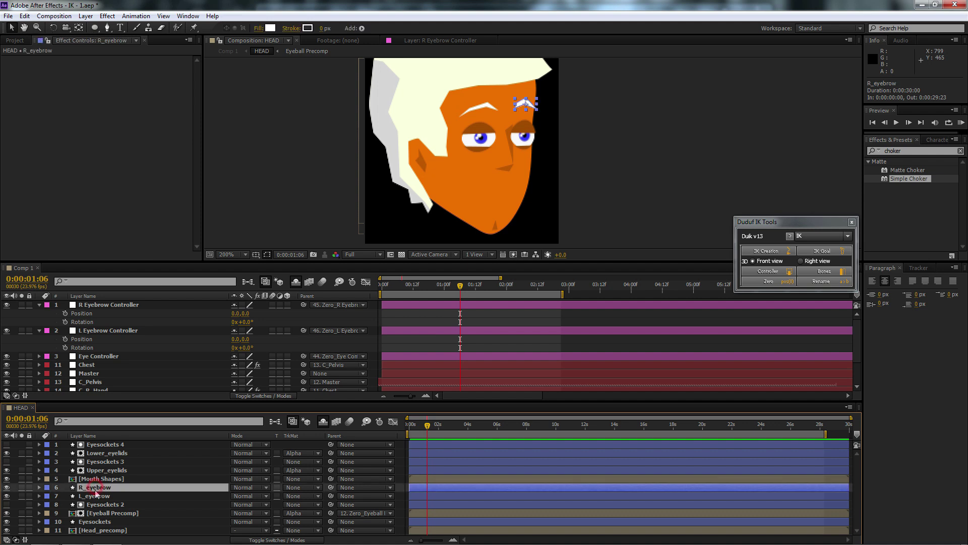
shift+click(97, 495)
click(47, 487)
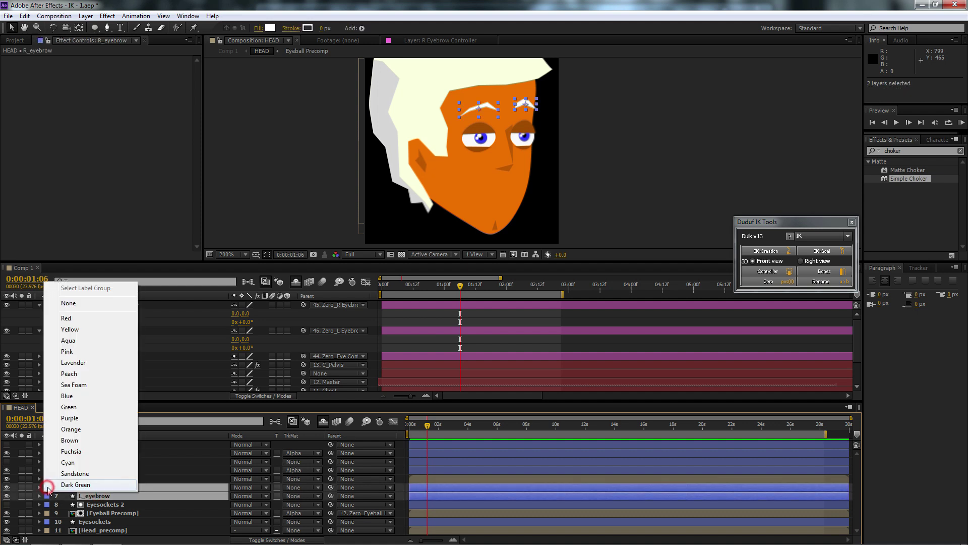
click(73, 429)
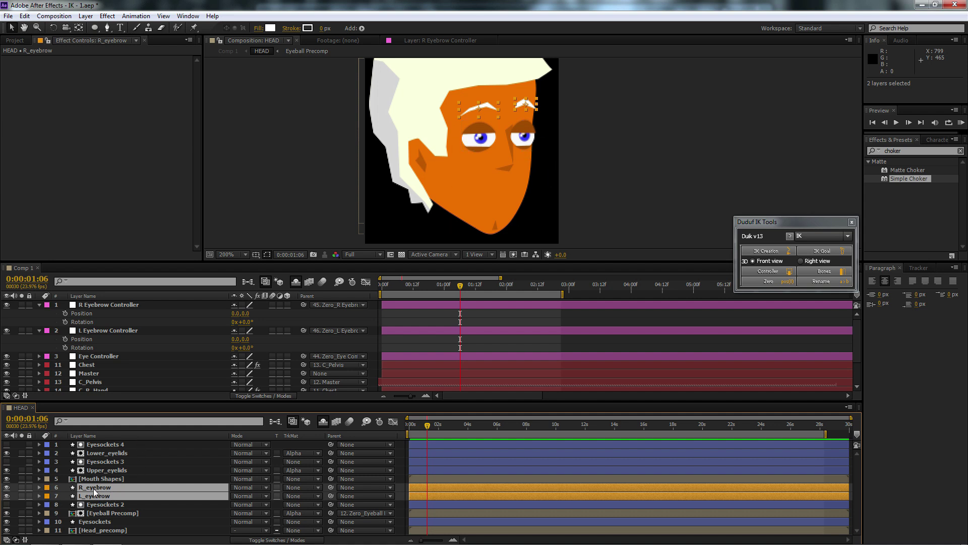
Reveal Position and Rotation on R_eyebrow and L_eyebrow and zero out each layer with Duik.
key(p)
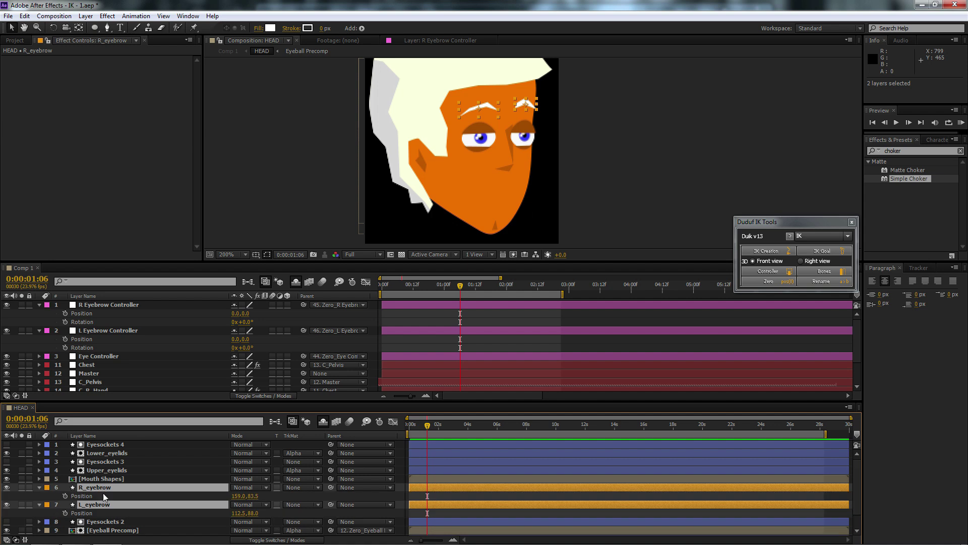
key(shift+r)
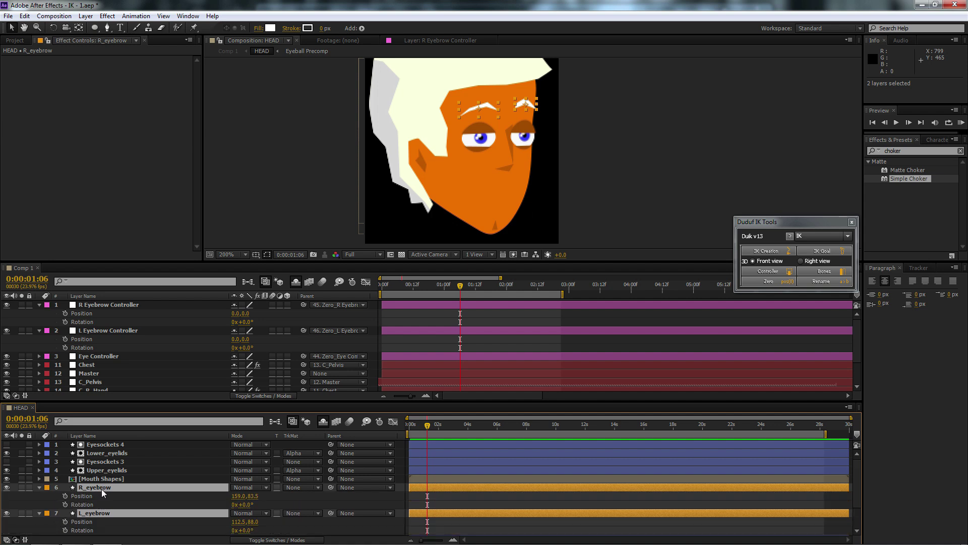
scroll(106, 488, down, 2)
click(45, 463)
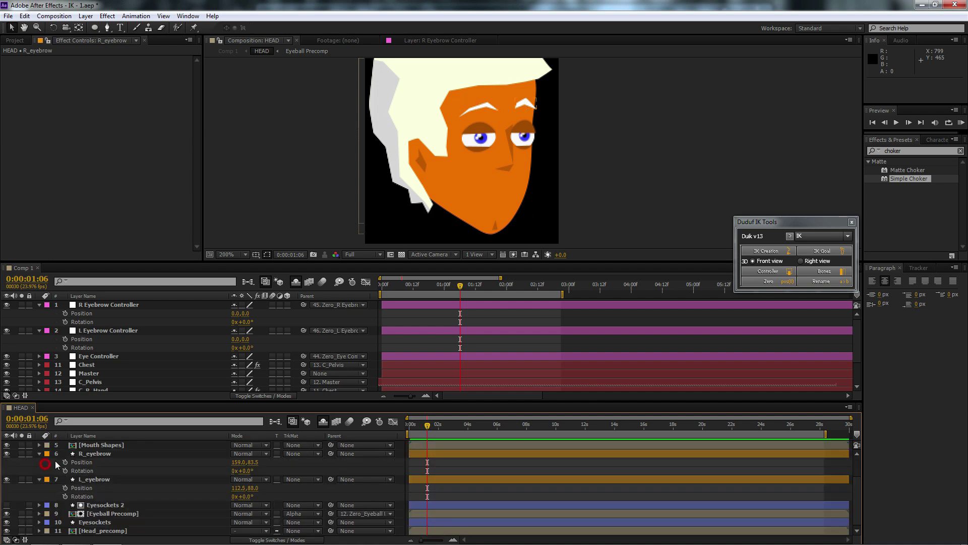
click(92, 456)
click(768, 281)
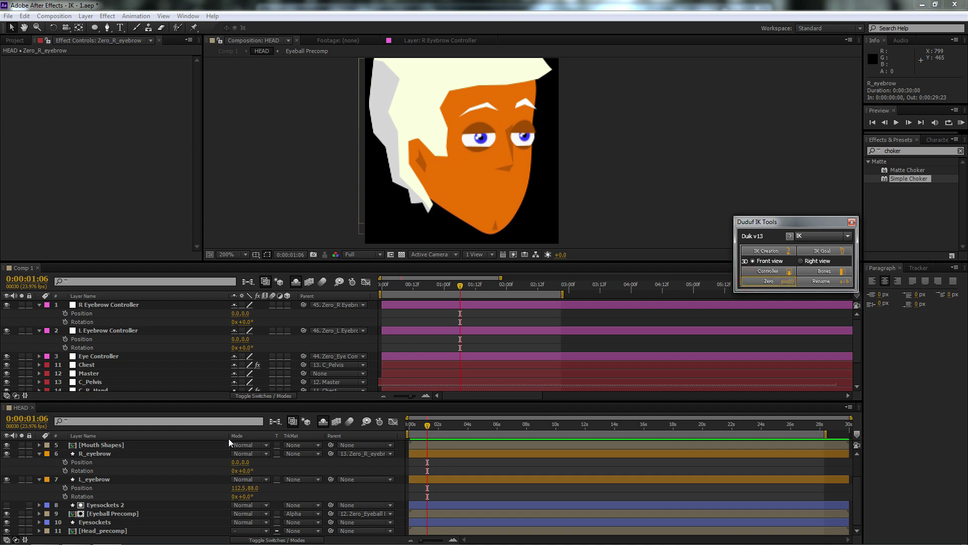
click(94, 479)
click(769, 281)
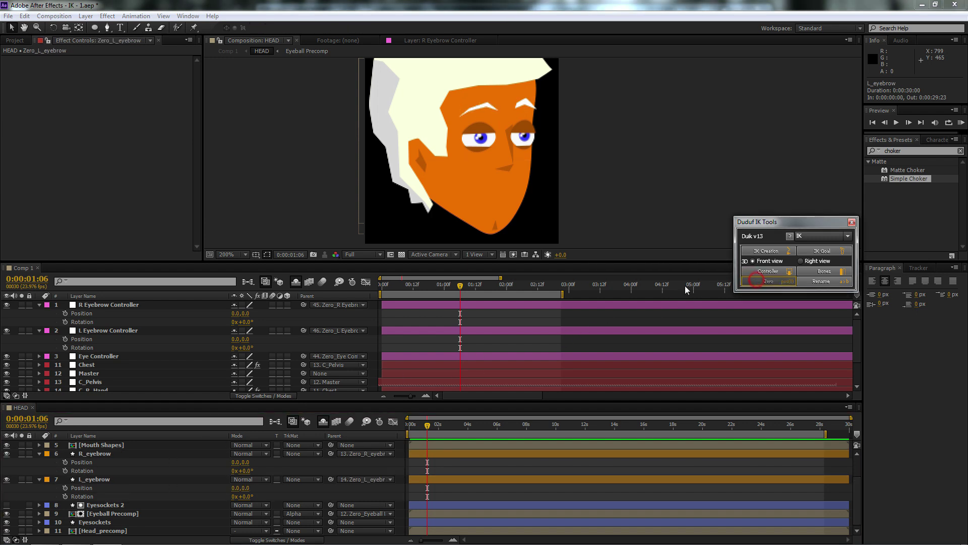
Link R_eyebrow's Position and Rotation by expression to the matching properties of R Eyebrow Controller in Comp 1.
click(44, 469)
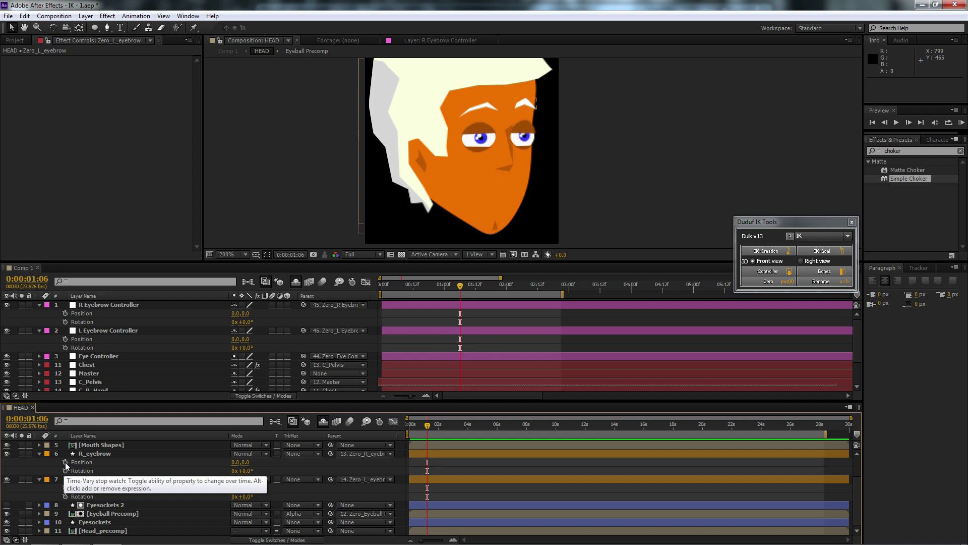
alt+click(65, 462)
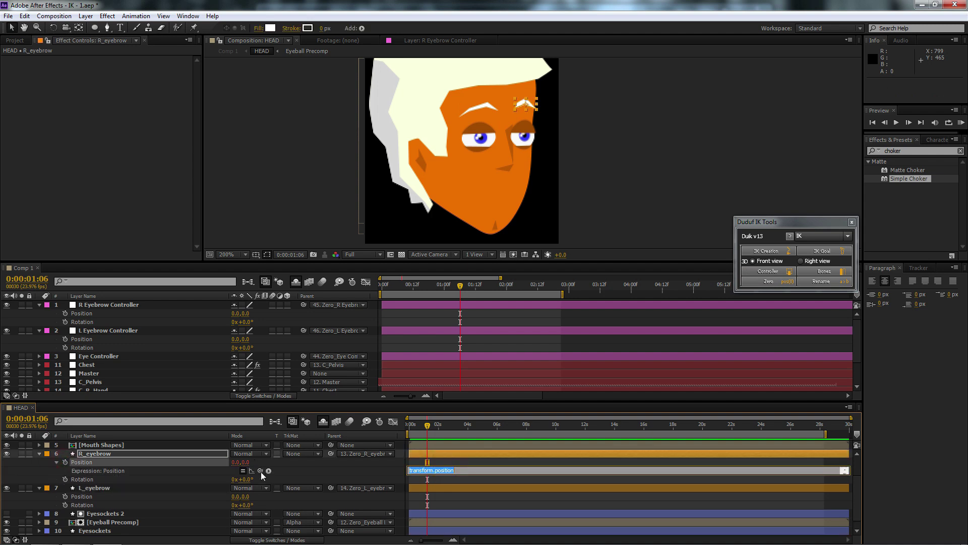
drag(261, 470, 82, 312)
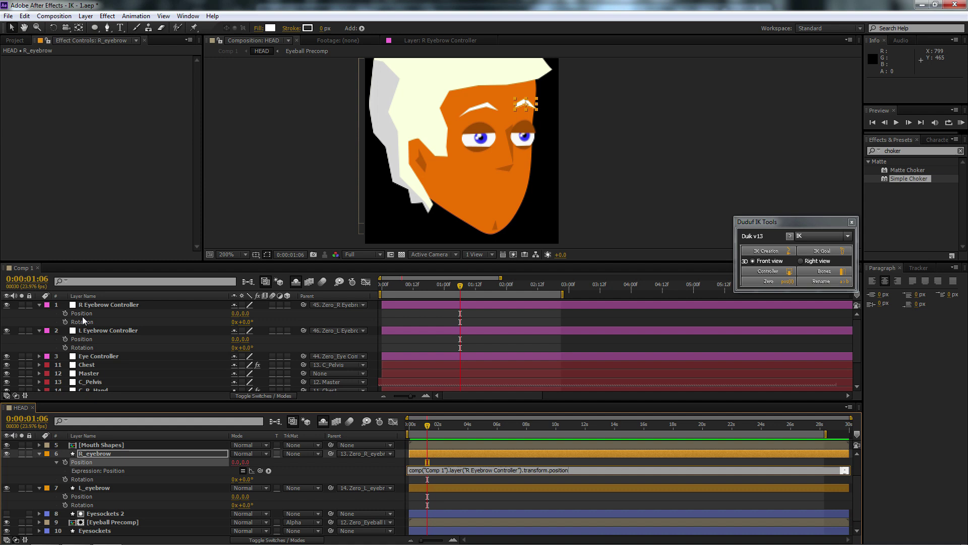
click(64, 479)
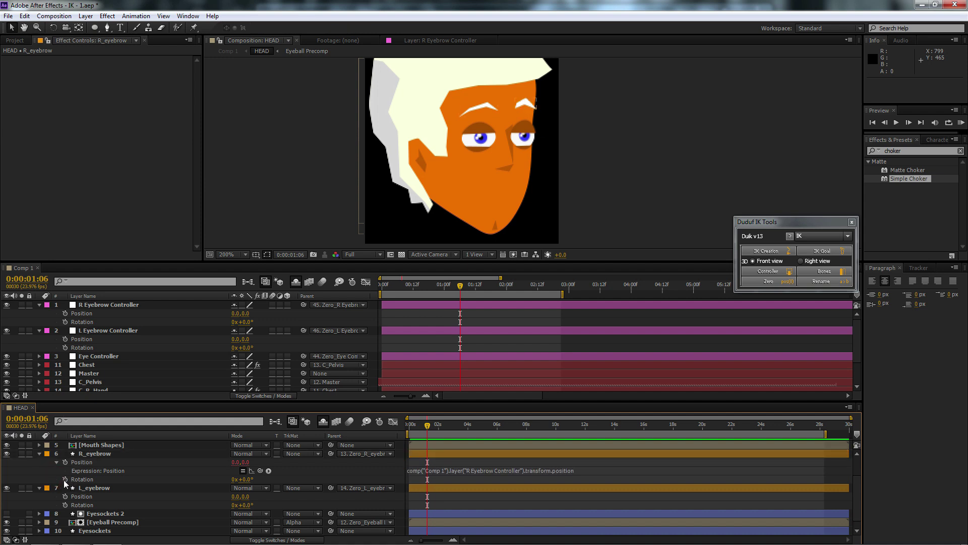
alt+click(64, 479)
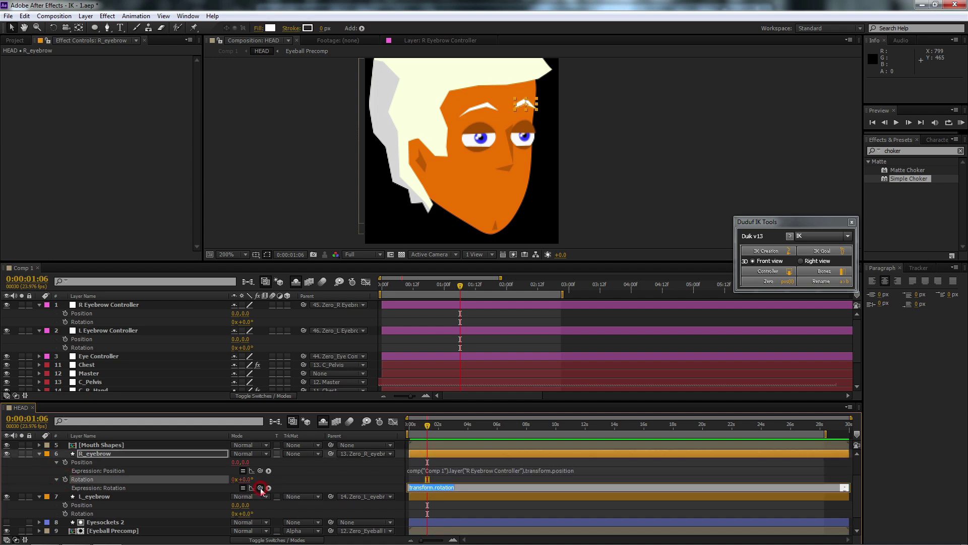
drag(261, 487, 78, 321)
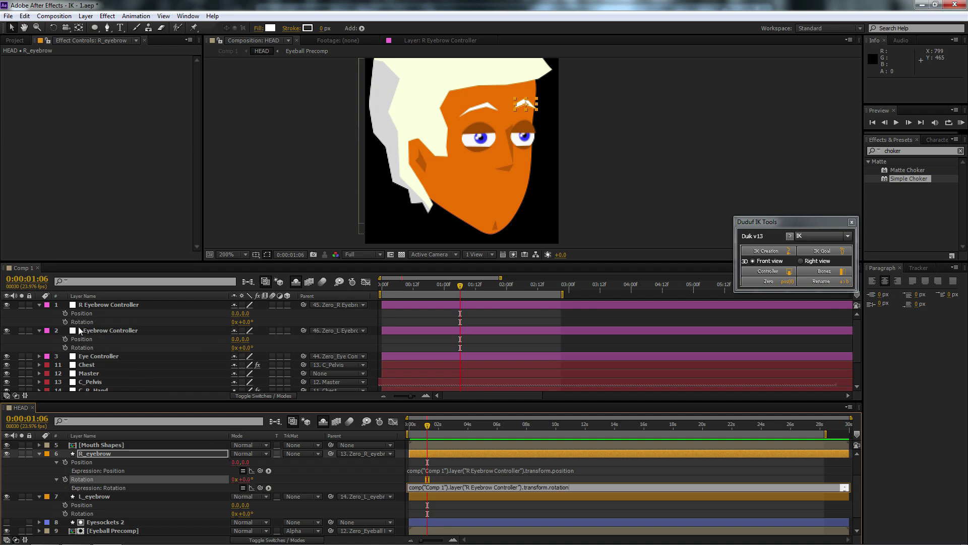
Link L_eyebrow's Position by expression to the Position of L Eyebrow Controller in Comp 1.
click(73, 499)
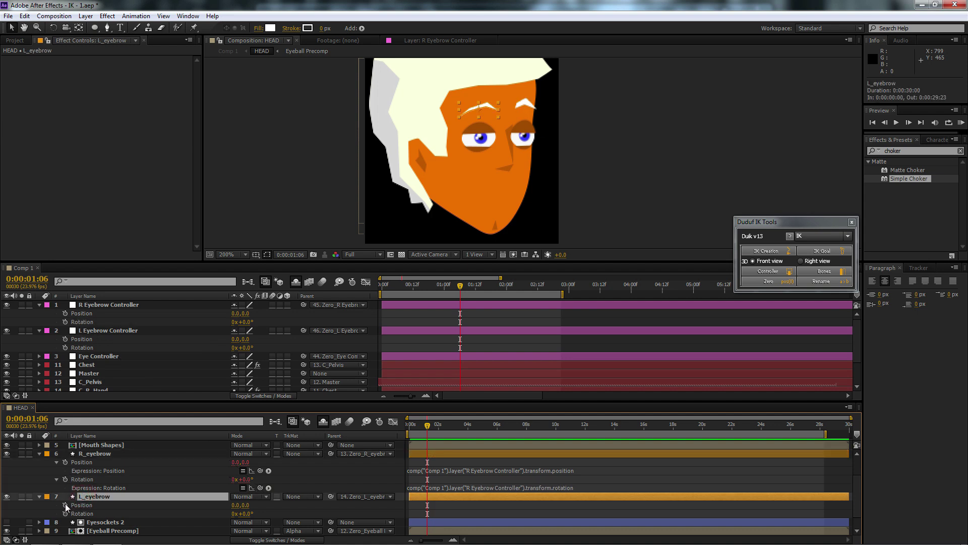
alt+click(65, 505)
drag(260, 513, 90, 335)
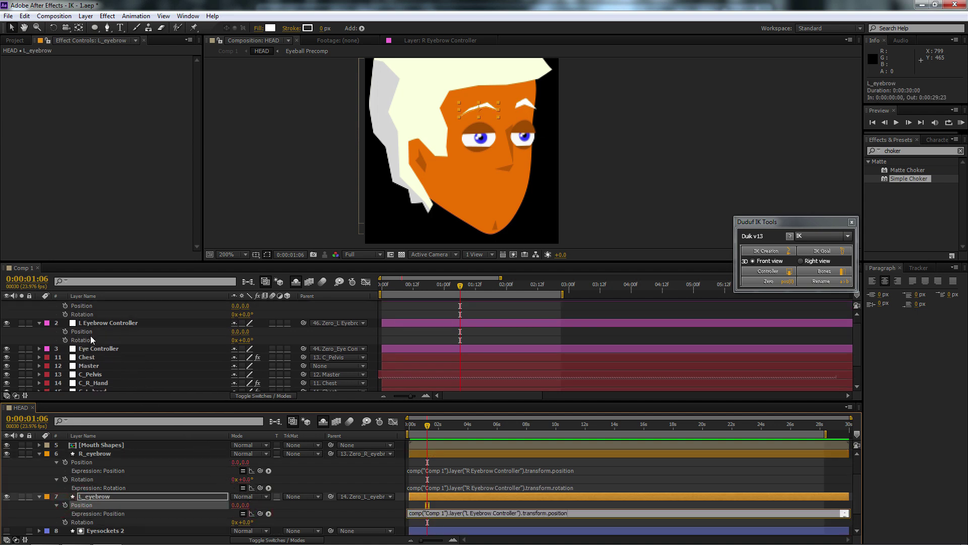
Link L_eyebrow's Rotation by expression to the Rotation of L Eyebrow Controller in Comp 1.
alt+click(66, 522)
drag(260, 531, 82, 334)
click(44, 326)
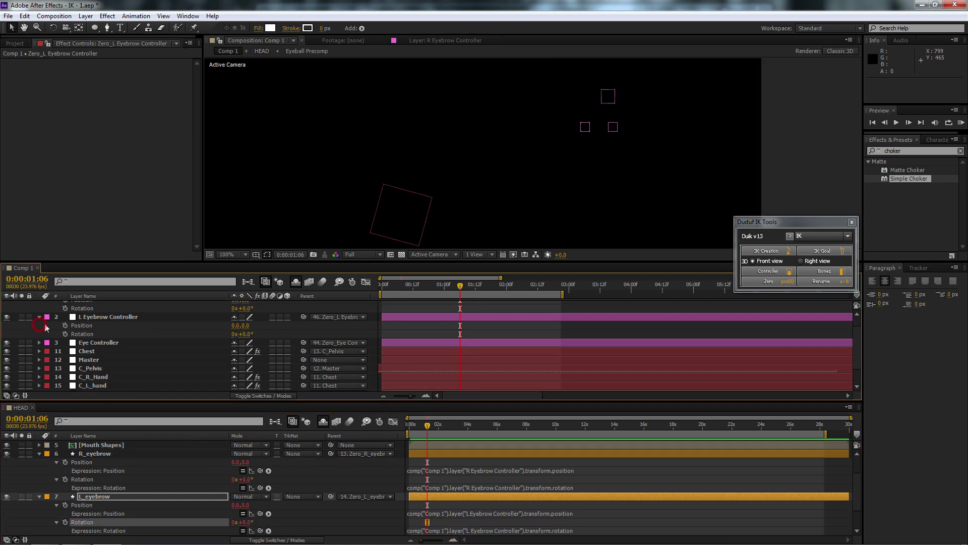
At the start of Comp 1, test both eyebrow controllers by rotating each about -3.7° and moving them, then undo the last move.
drag(460, 287, 379, 287)
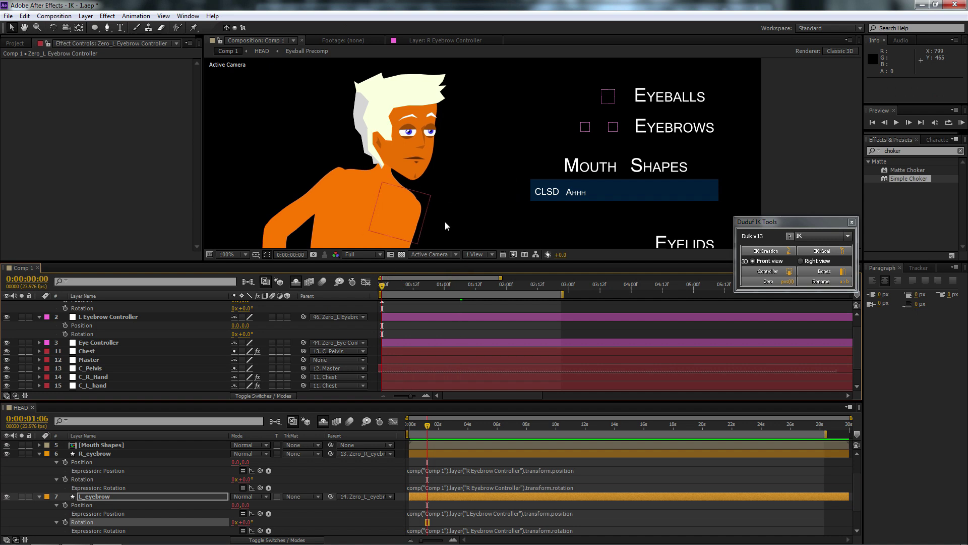
click(585, 126)
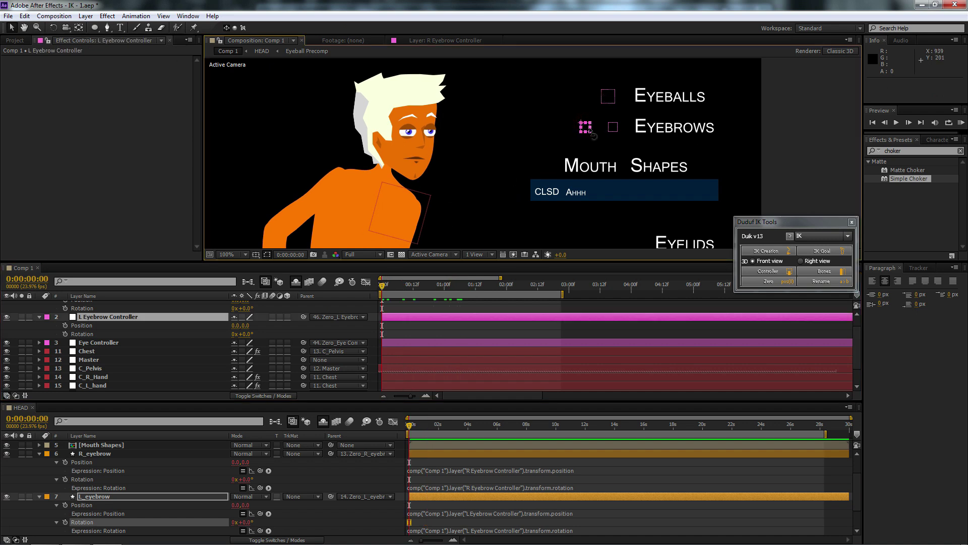
key(w)
mouse_move(588, 132)
mouse_down()
mouse_move(605, 146)
mouse_move(628, 135)
mouse_move(587, 123)
mouse_up()
click(614, 127)
key(v)
click(585, 126)
key(ctrl+z)
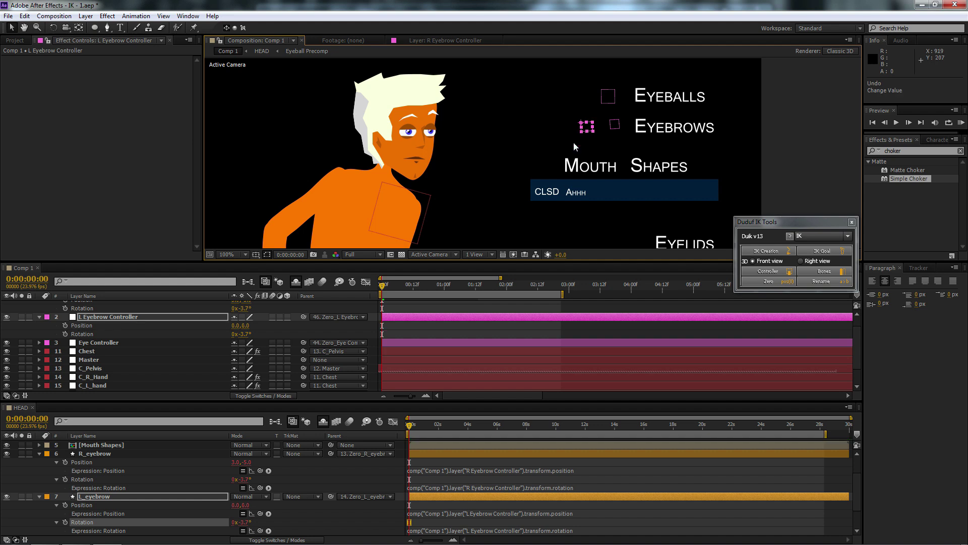
Append /4 to R_eyebrow's Position and Rotation expressions in the HEAD comp.
click(579, 469)
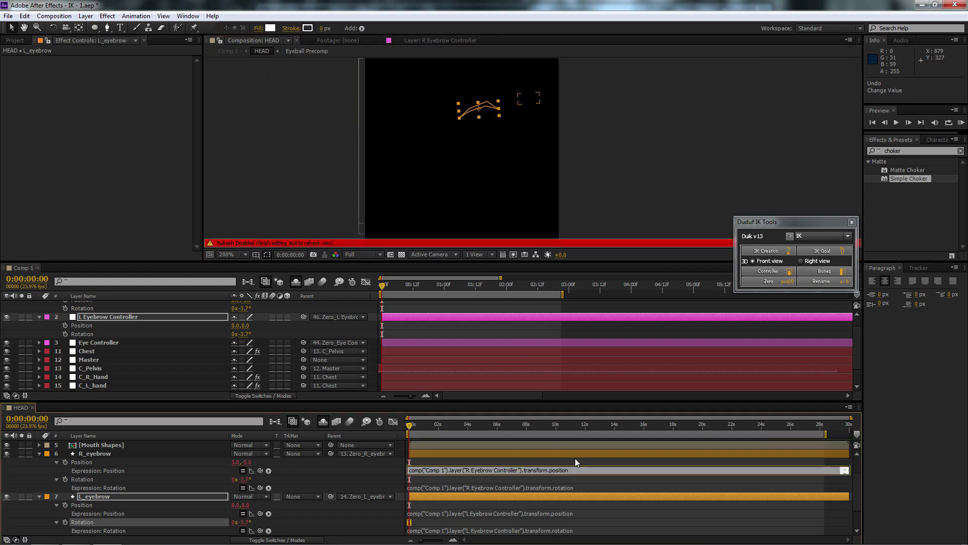
text(/4)
click(578, 489)
click(584, 469)
drag(584, 469, 570, 468)
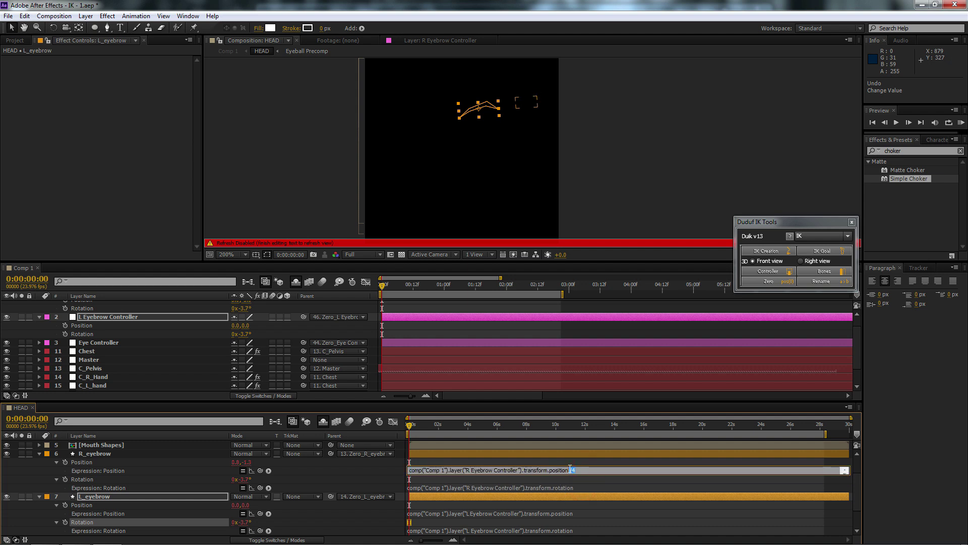
click(588, 487)
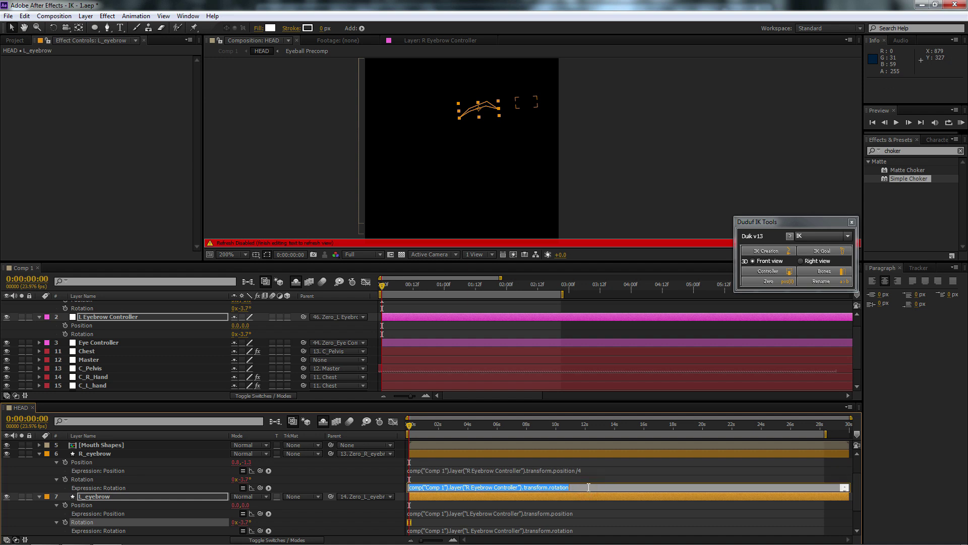
click(588, 487)
Append /4 to L_eyebrow's Position and Rotation expressions in the HEAD comp.
click(584, 512)
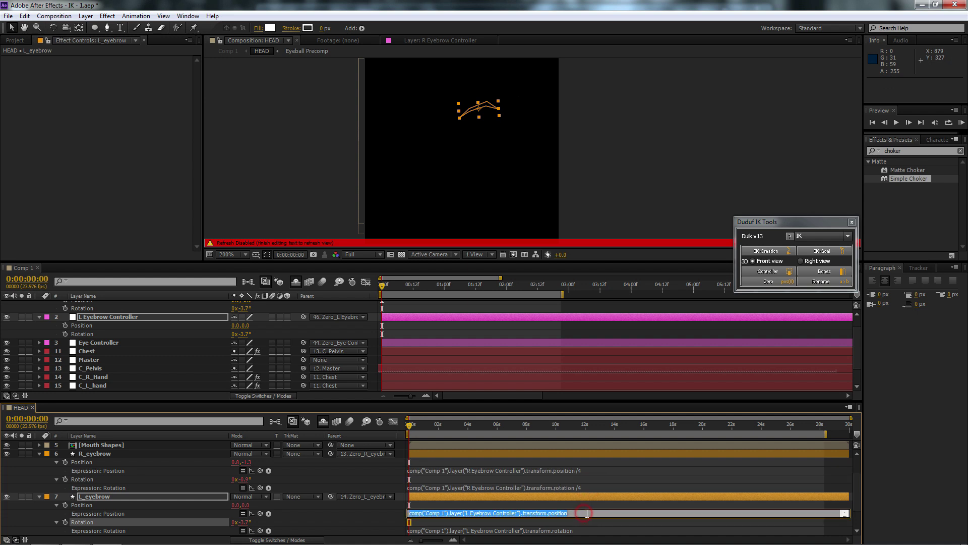
click(583, 511)
text(/4)
click(583, 528)
click(583, 528)
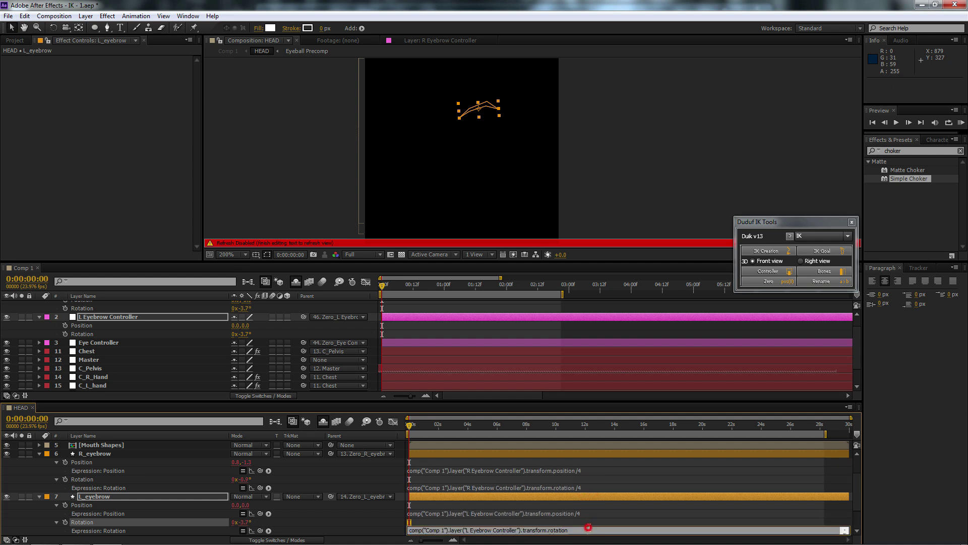
text(/4)
click(543, 462)
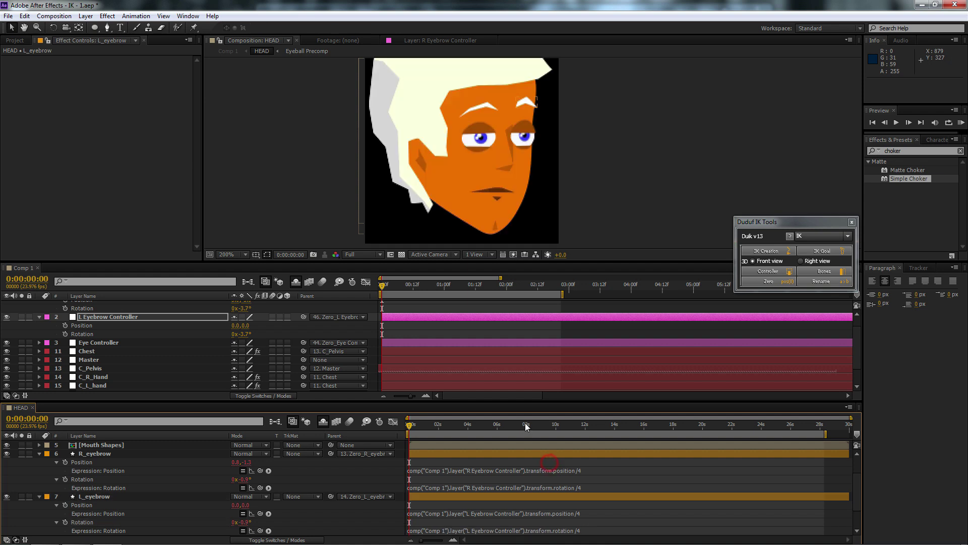
Test L Eyebrow Controller in Comp 1 by moving it, and undo the move.
click(469, 280)
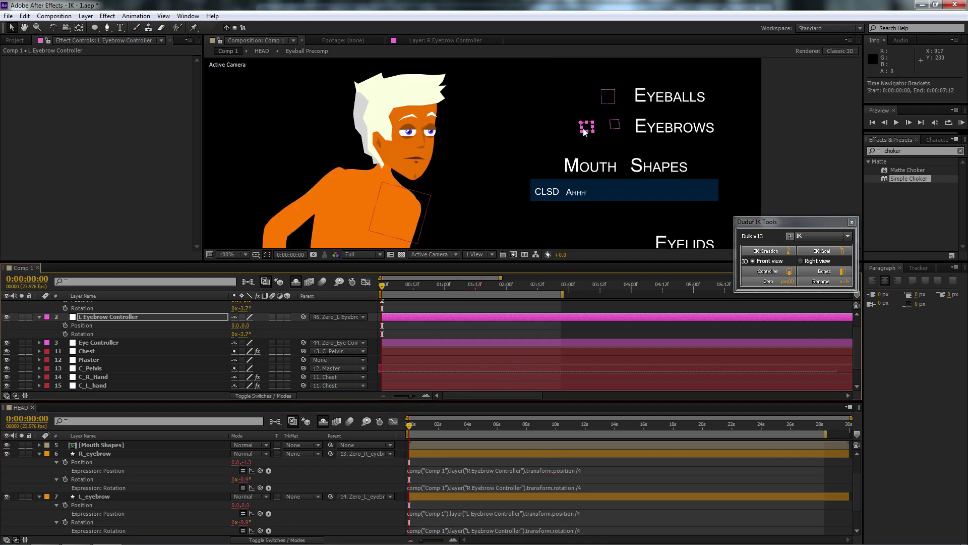
drag(587, 129, 582, 129)
key(ctrl+z)
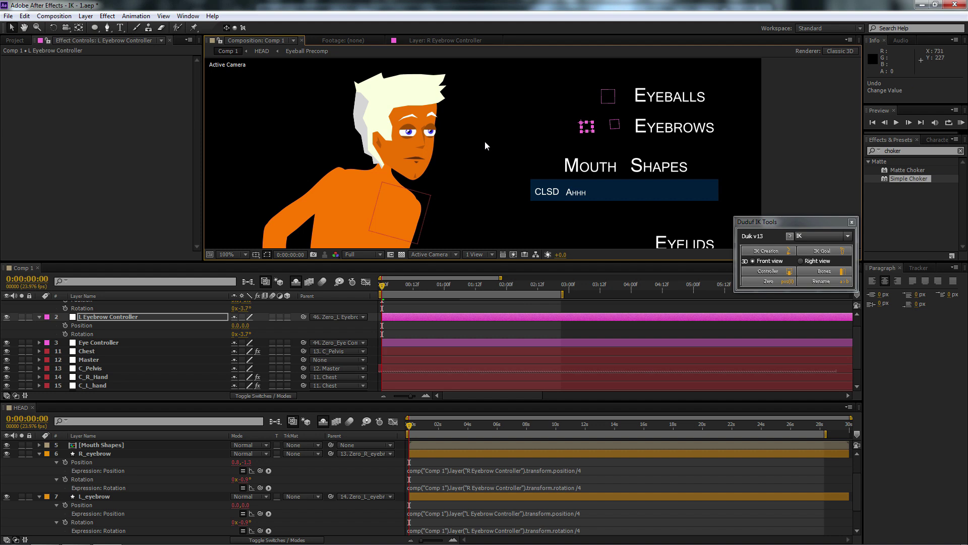
click(513, 139)
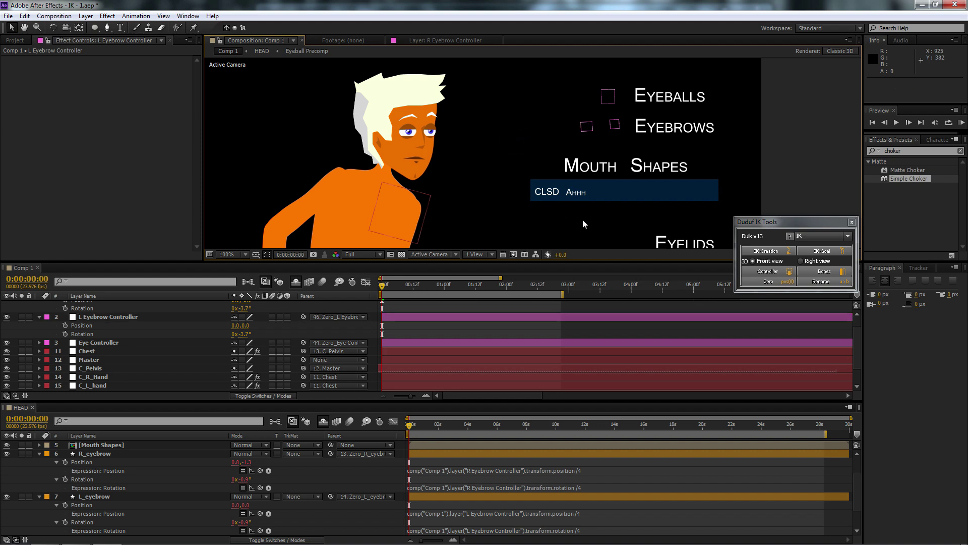
drag(612, 230, 538, 190)
key(v)
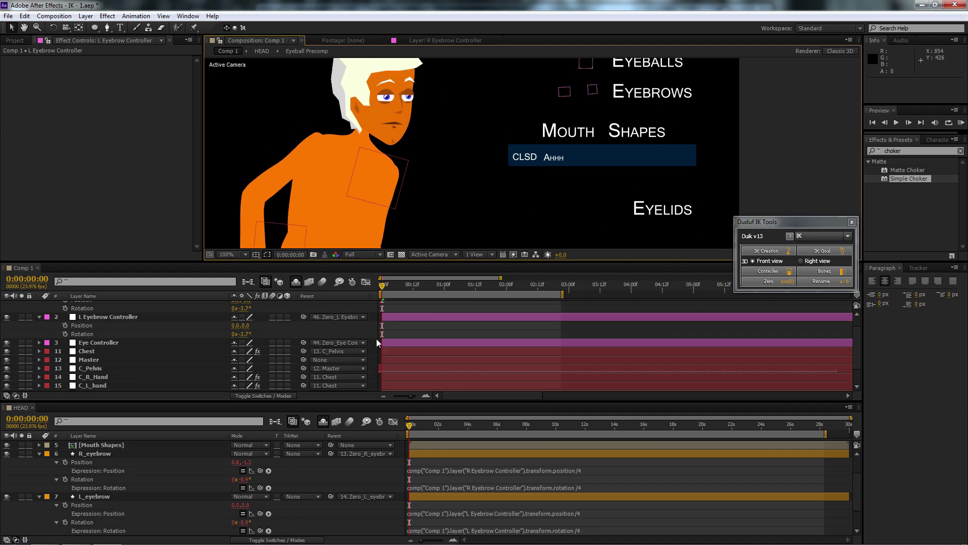
Collapse the eyebrow layers in the HEAD comp and reveal Position on Lower_eyelids and Upper_eyelids.
click(38, 454)
click(38, 463)
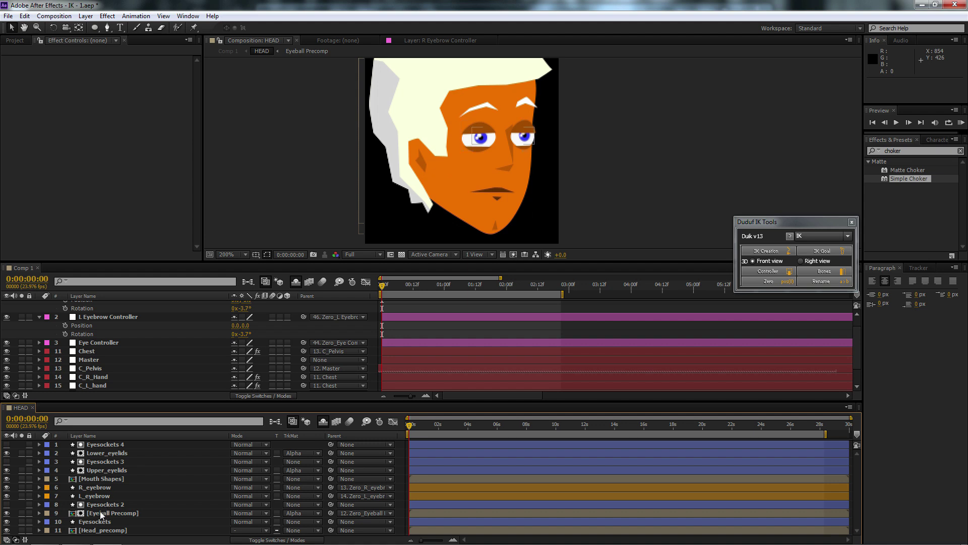
click(111, 453)
key(p)
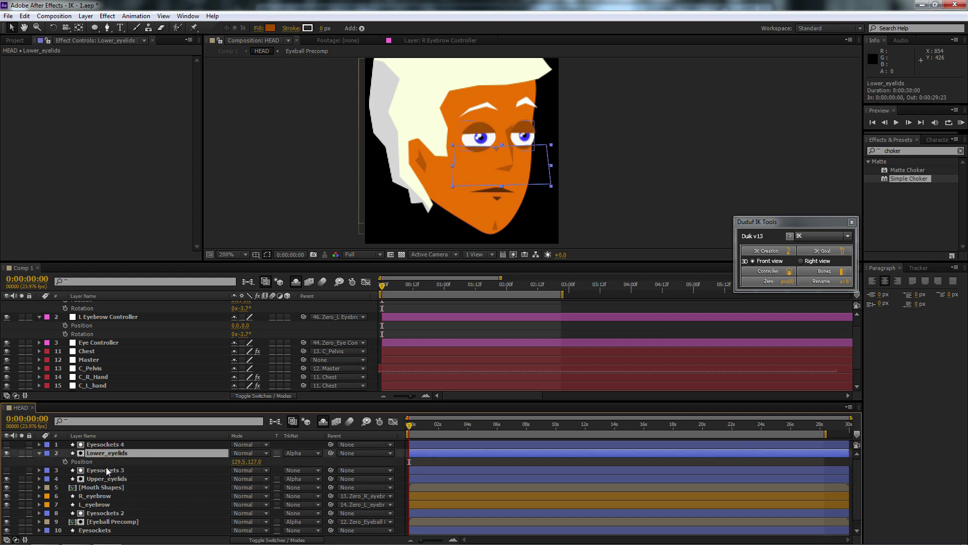
click(107, 478)
key(p)
Zero out the Lower_eyelids and Upper_eyelids layers with Duik.
click(106, 453)
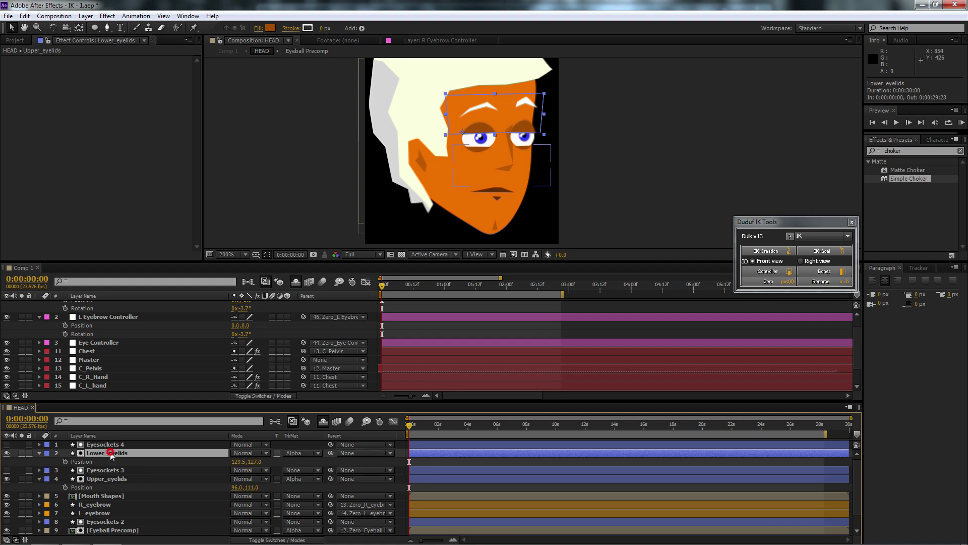
click(768, 282)
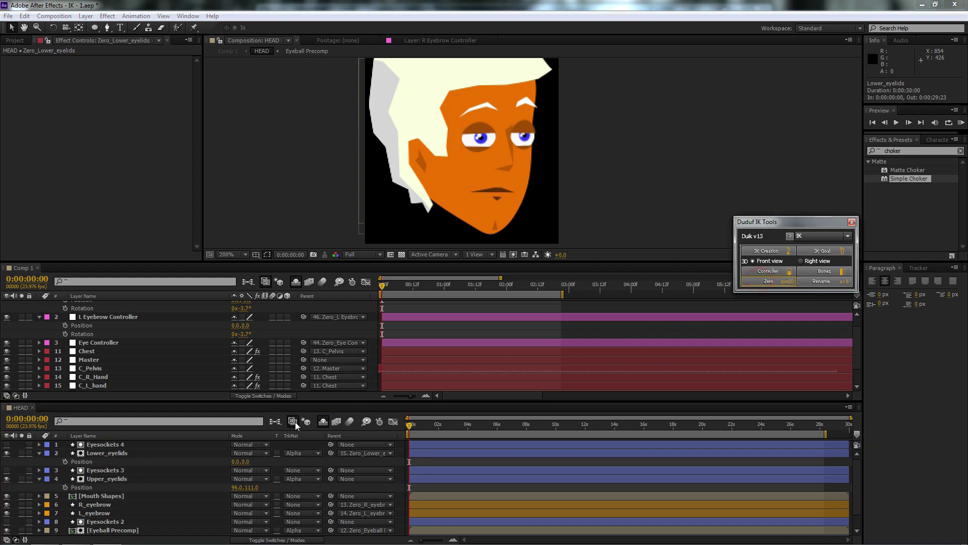
click(124, 478)
click(764, 282)
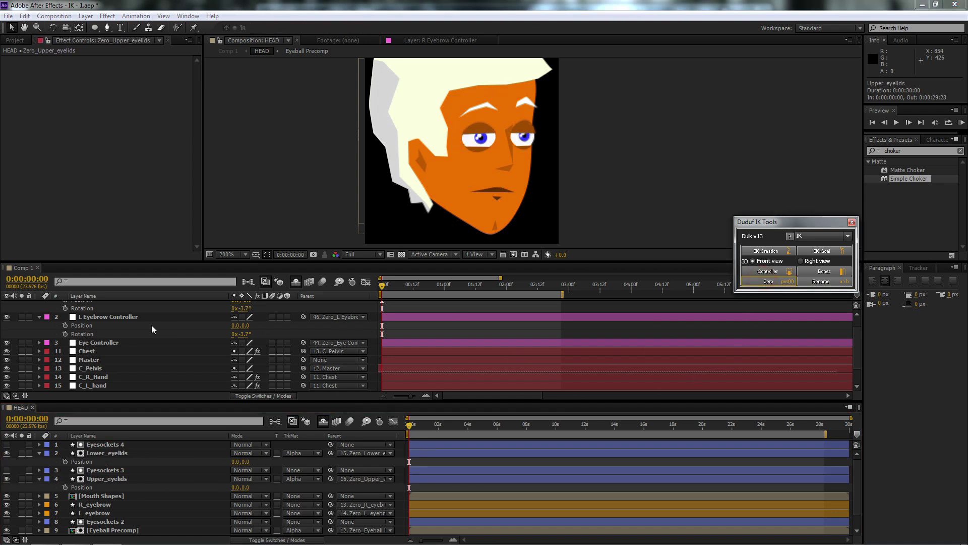
Create a null object in Comp 1 and name it Eyelid_Up.
click(89, 317)
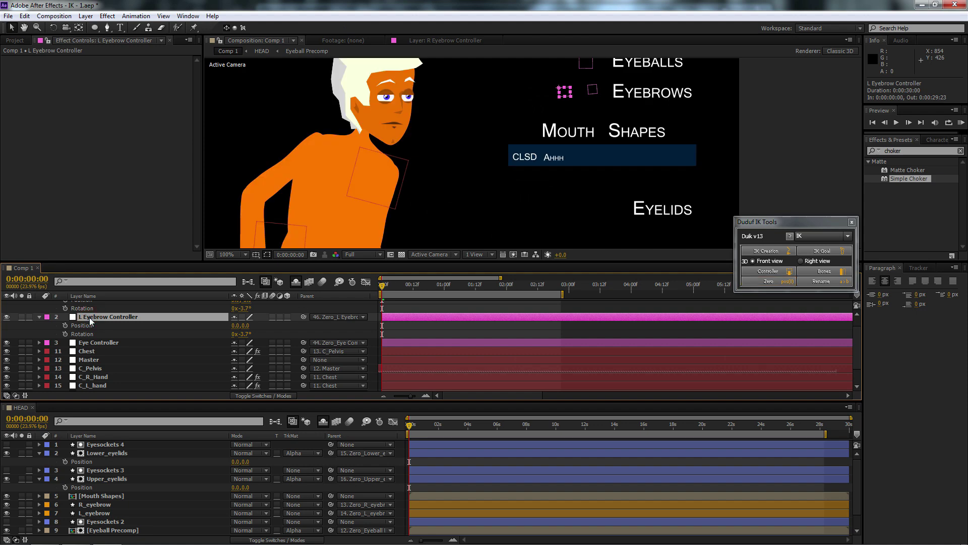
scroll(89, 316, up, 1)
click(38, 311)
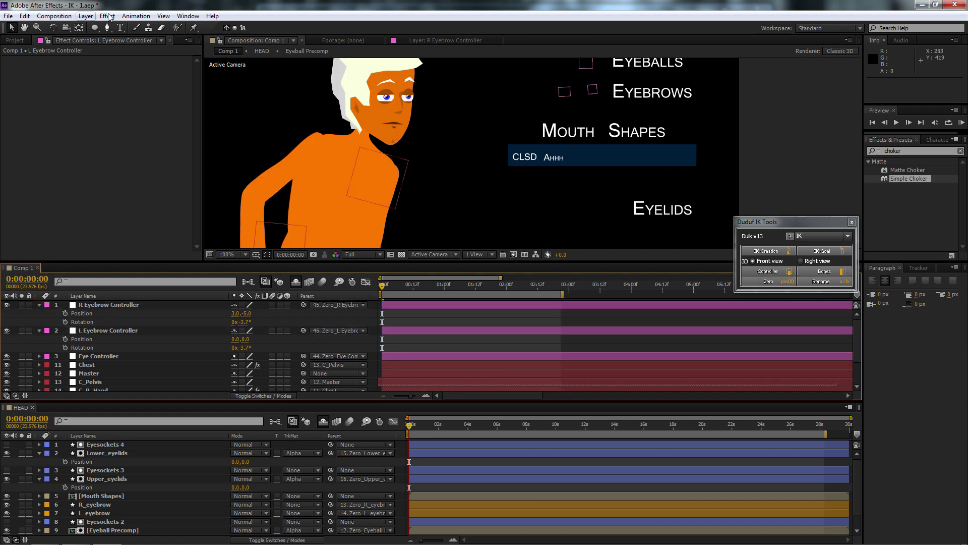
click(86, 16)
mouse_move(121, 27)
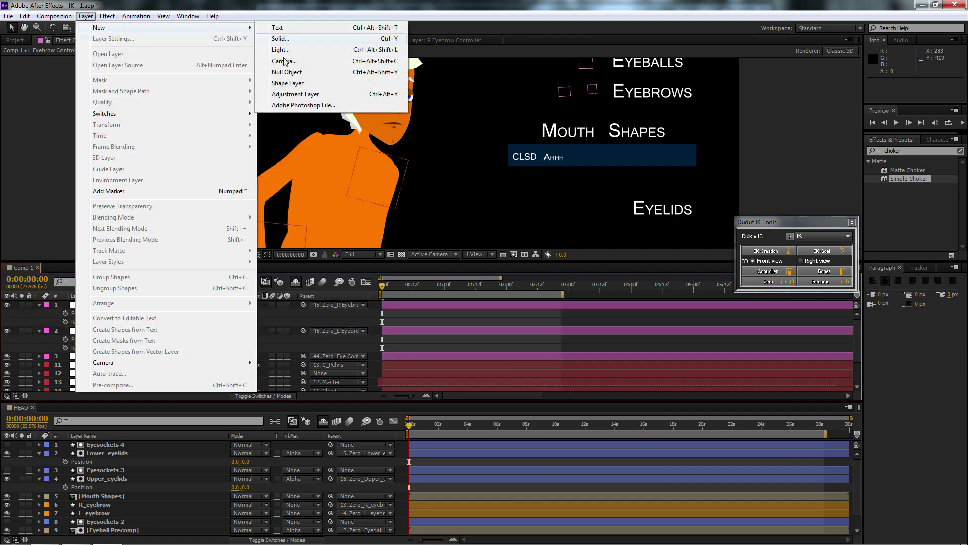
click(285, 72)
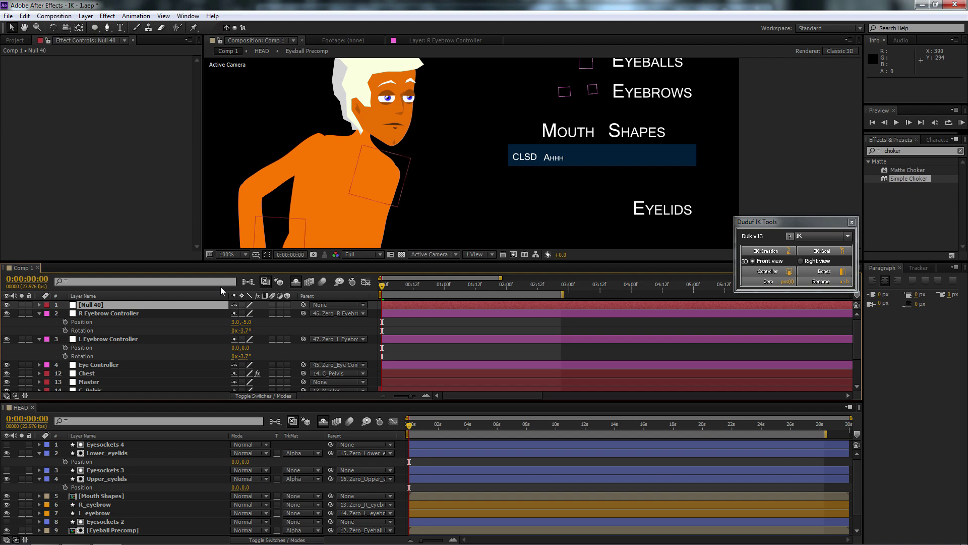
click(87, 304)
key(Return)
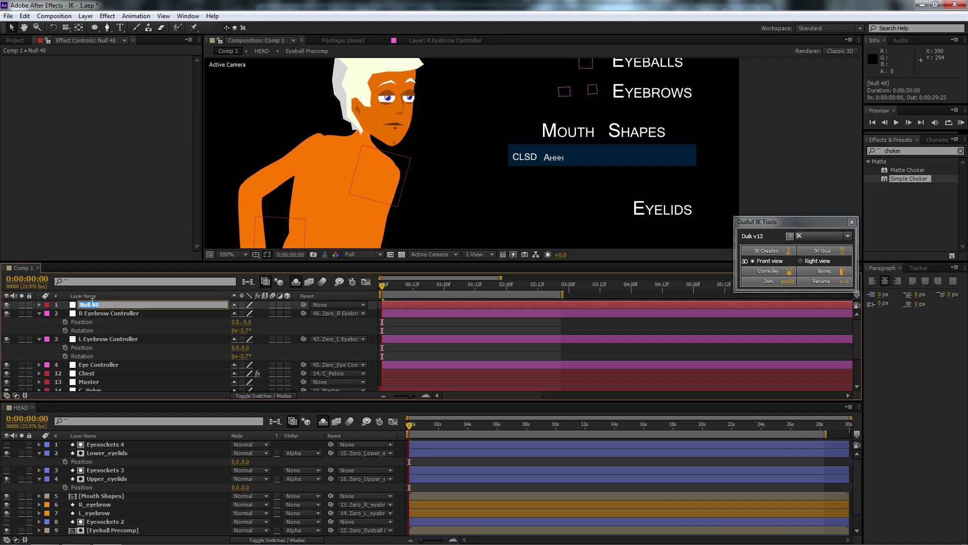
text(Eyelid_Up)
key(Return)
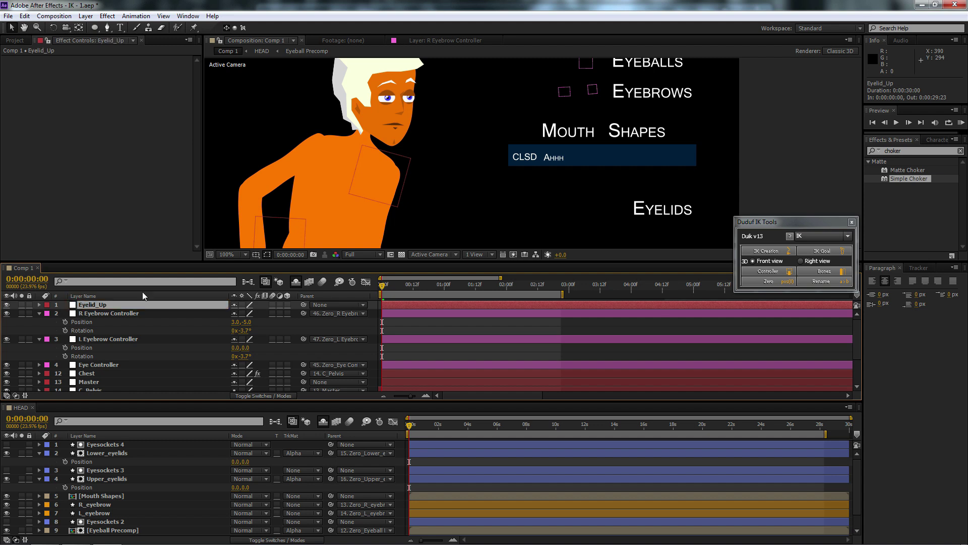
Shrink the Eyelid_Up null and place it just above the Eyelids text, at about 1008, 381.
key(comma)
key(comma)
key(comma)
key(comma)
drag(506, 193, 543, 168)
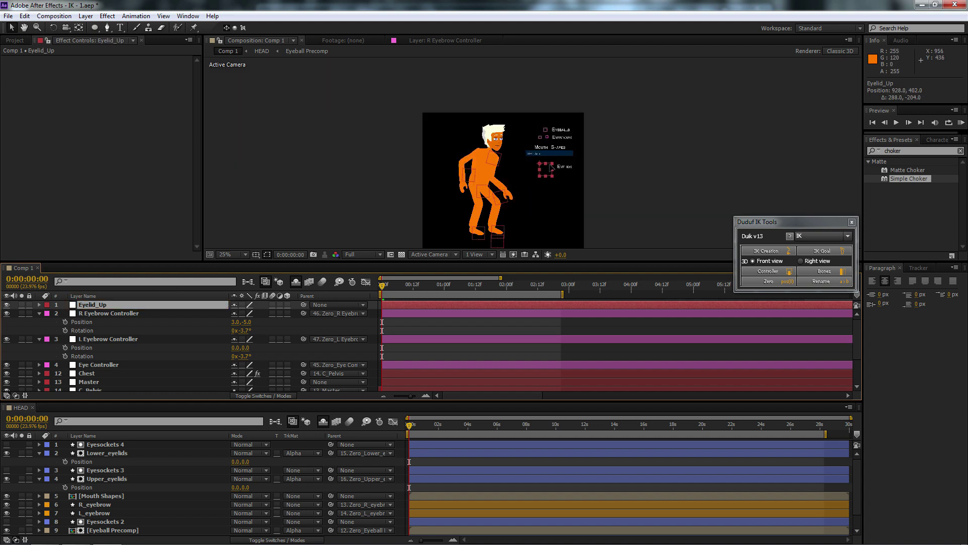
key(period)
key(period)
key(period)
key(period)
mouse_move(618, 206)
mouse_down()
mouse_move(623, 212)
mouse_move(605, 194)
mouse_up()
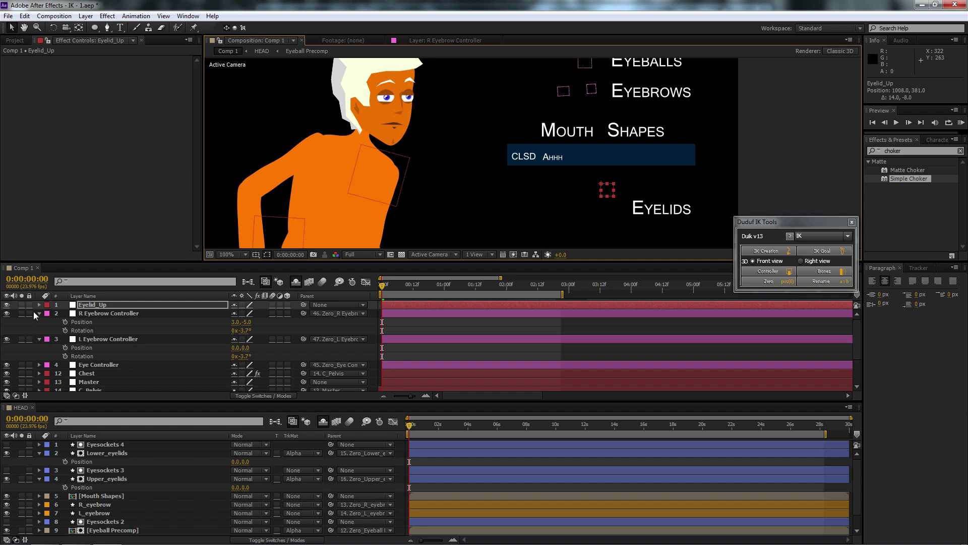
Give Eyelid_Up the Fuchsia label color and collapse the R and L Eyebrow Controller properties.
click(47, 304)
click(89, 479)
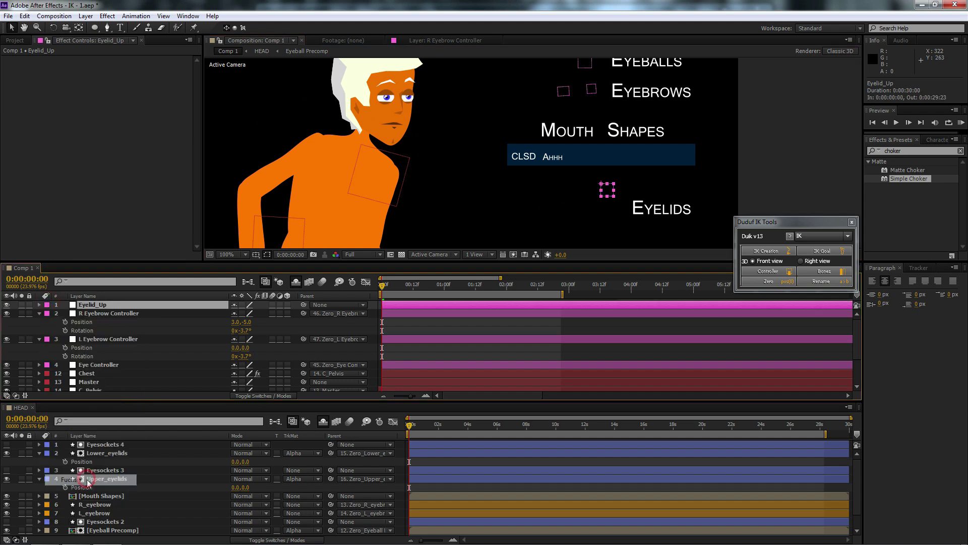
click(41, 323)
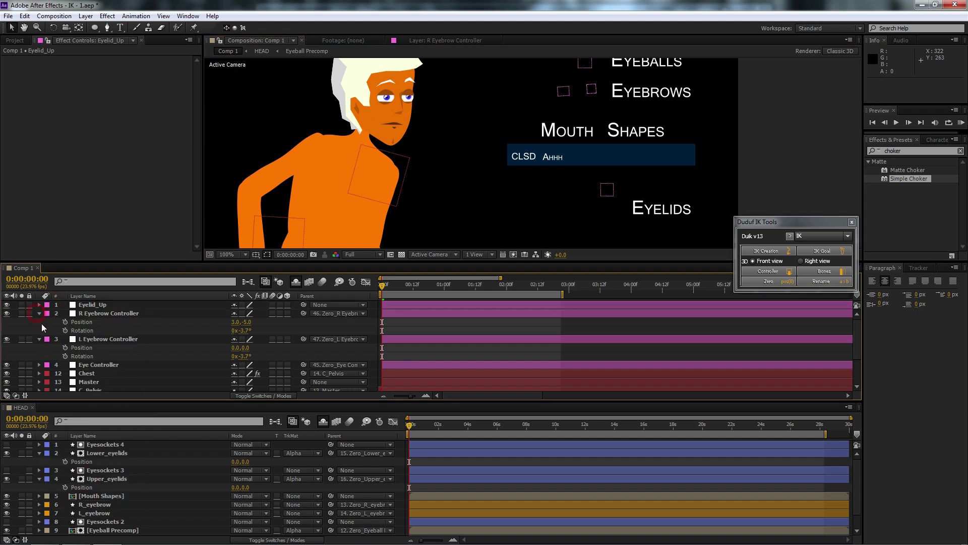
click(39, 313)
click(38, 322)
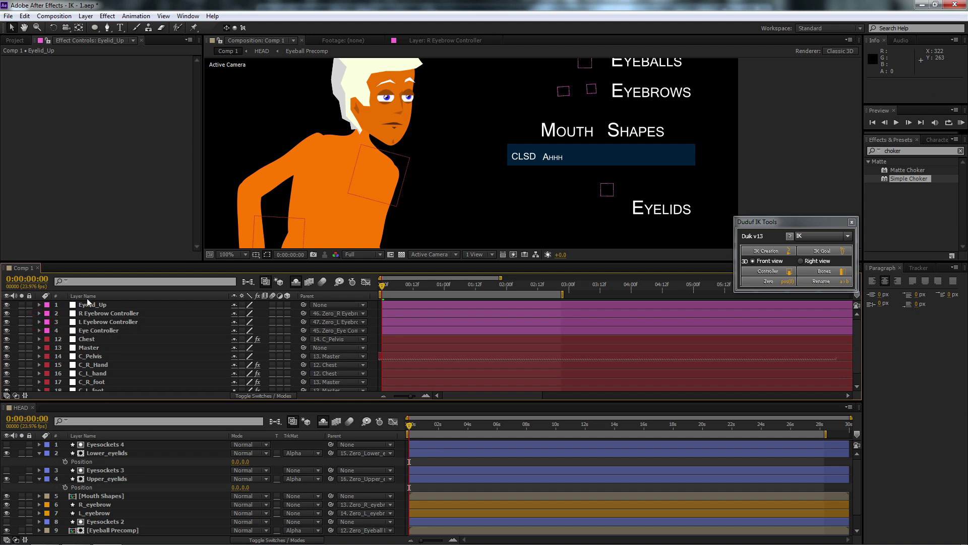
Duplicate Eyelid_Up and move the copy straight down about 64 px, just below the Eyelids text.
click(95, 305)
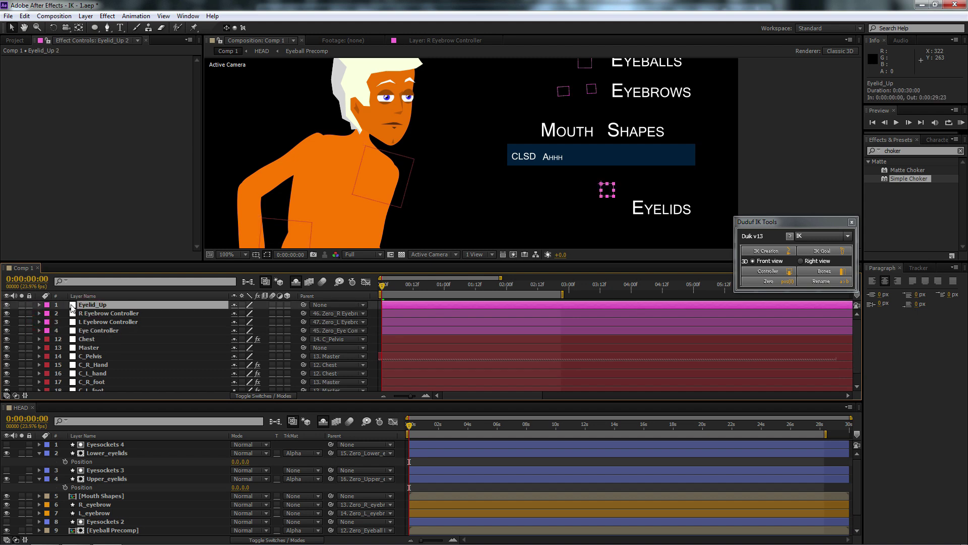
key(ctrl+d)
drag(603, 190, 612, 223)
Rename the duplicated null Eyelid_Down and place it beneath Eyelid_Up in the Comp 1 layer order.
key(Return)
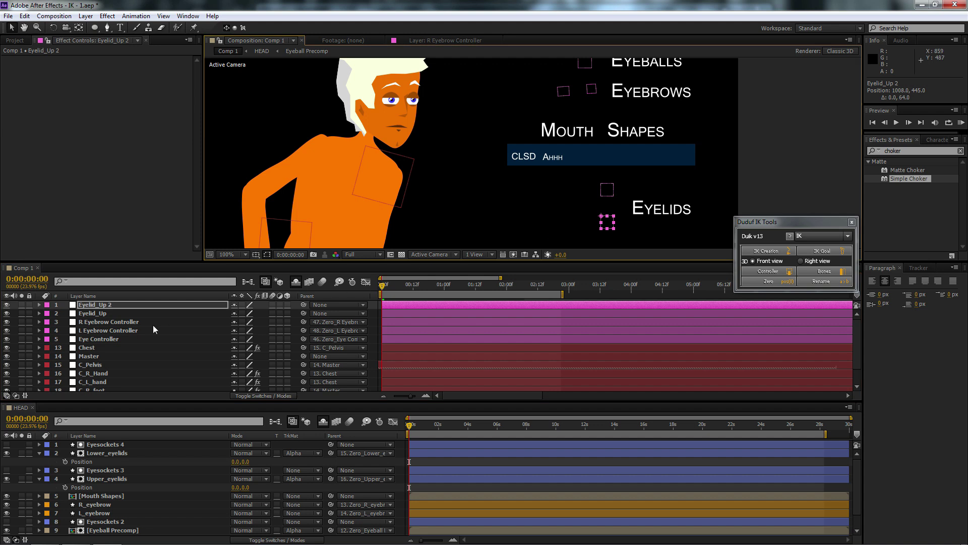
click(122, 305)
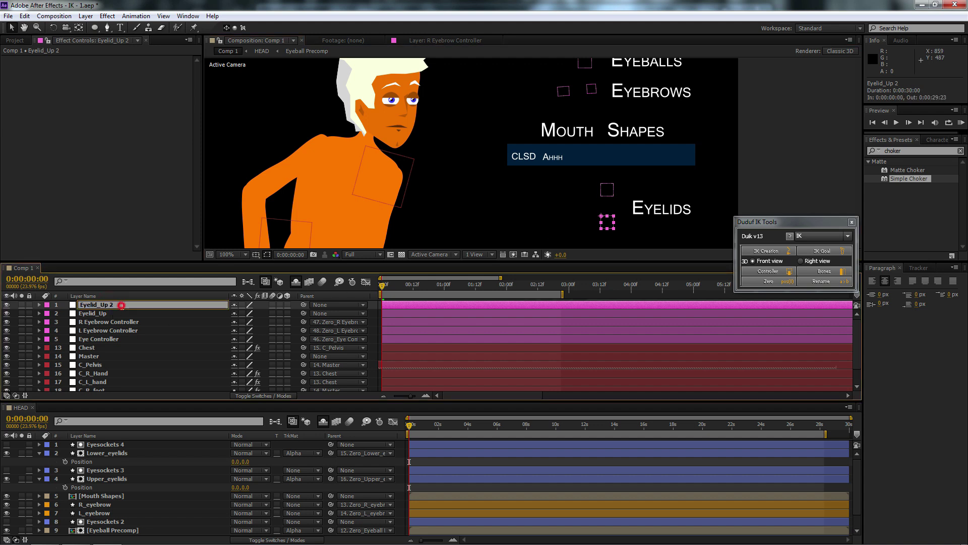
key(BackSpace)
key(Return)
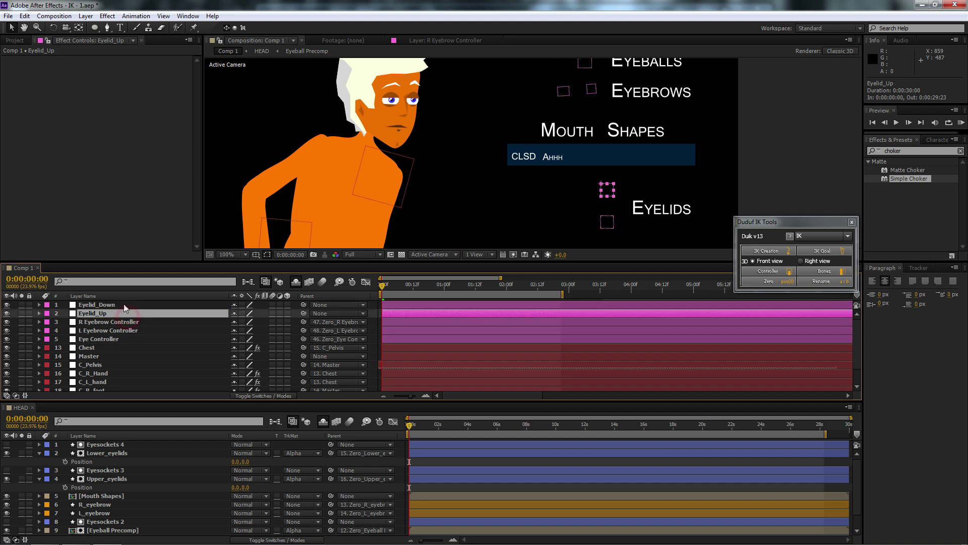
drag(123, 303, 130, 314)
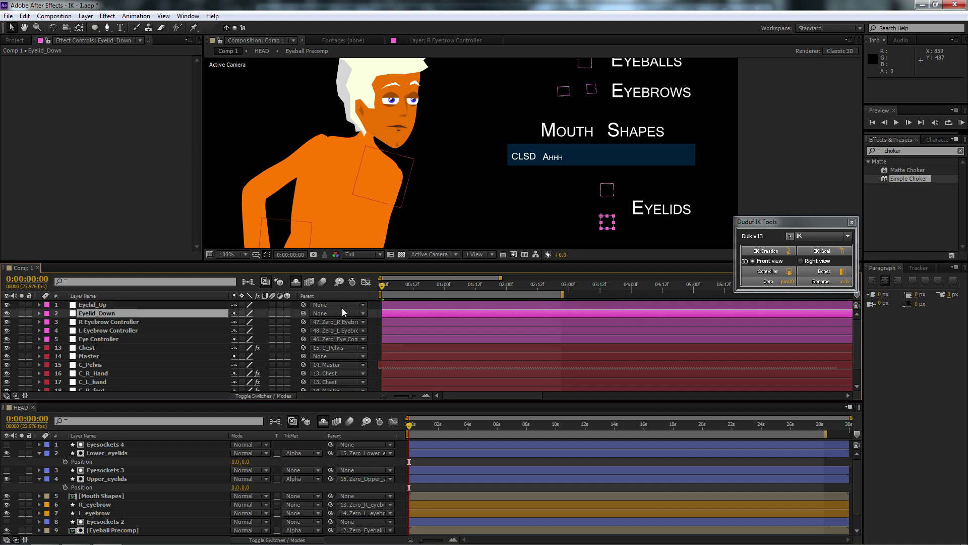
Reveal the Position of Eyelid_Up and Eyelid_Down and zero out each null separately with Duik.
shift+click(106, 304)
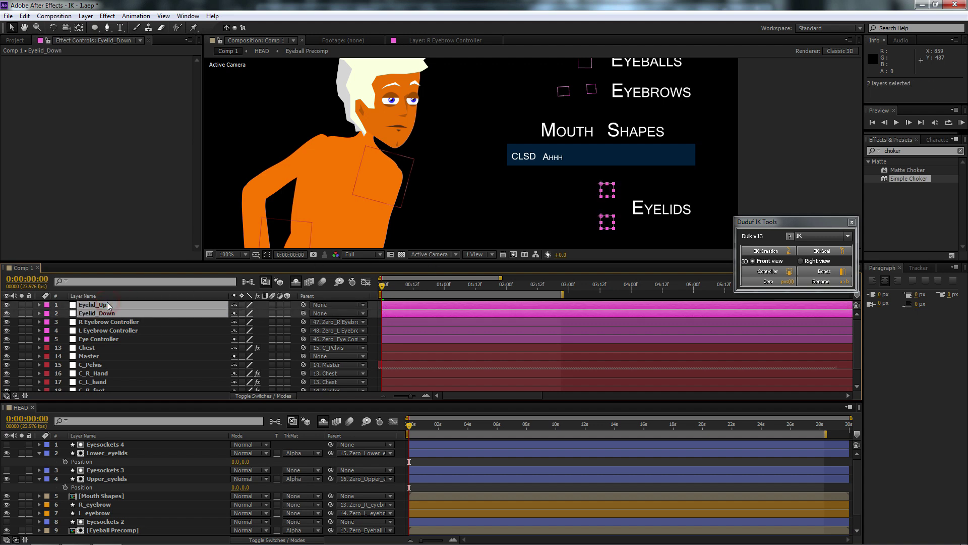
key(p)
click(94, 304)
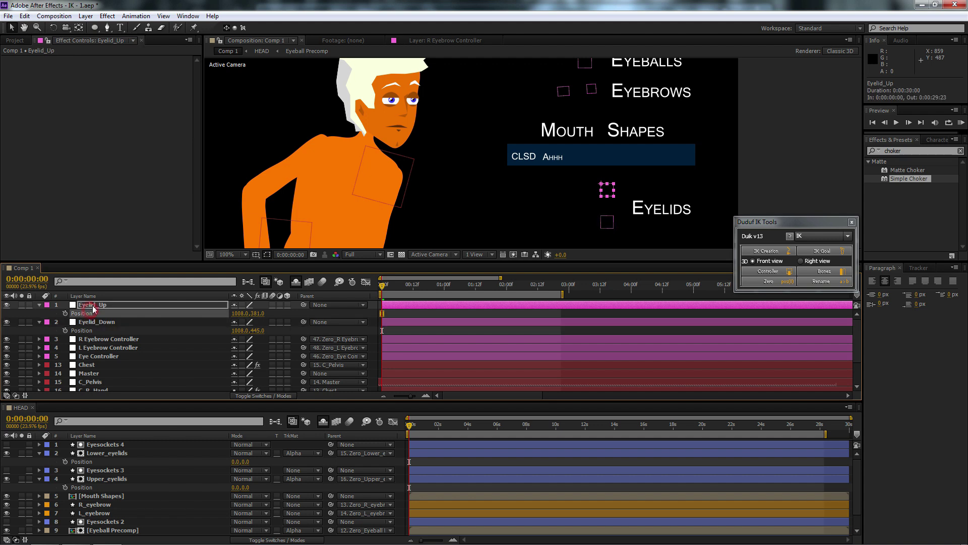
click(768, 281)
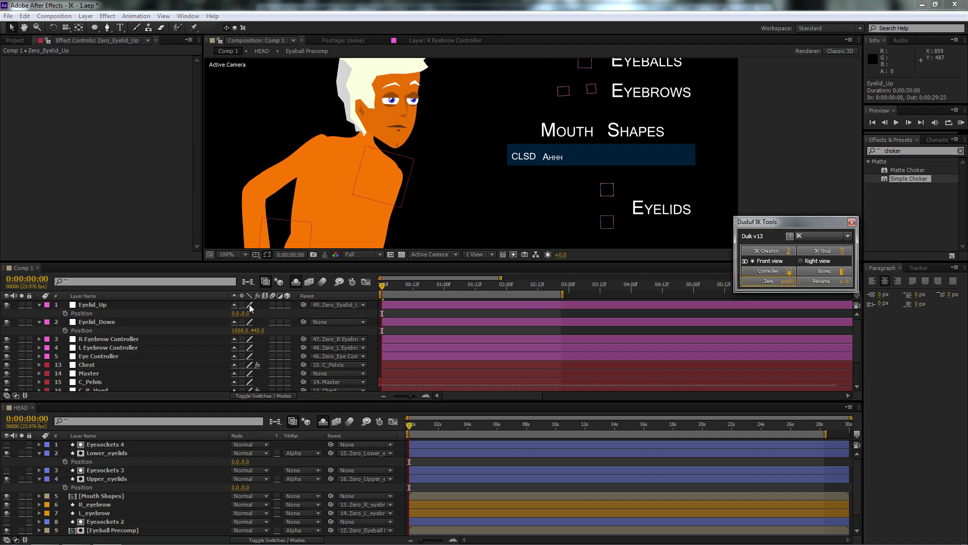
click(198, 321)
click(768, 281)
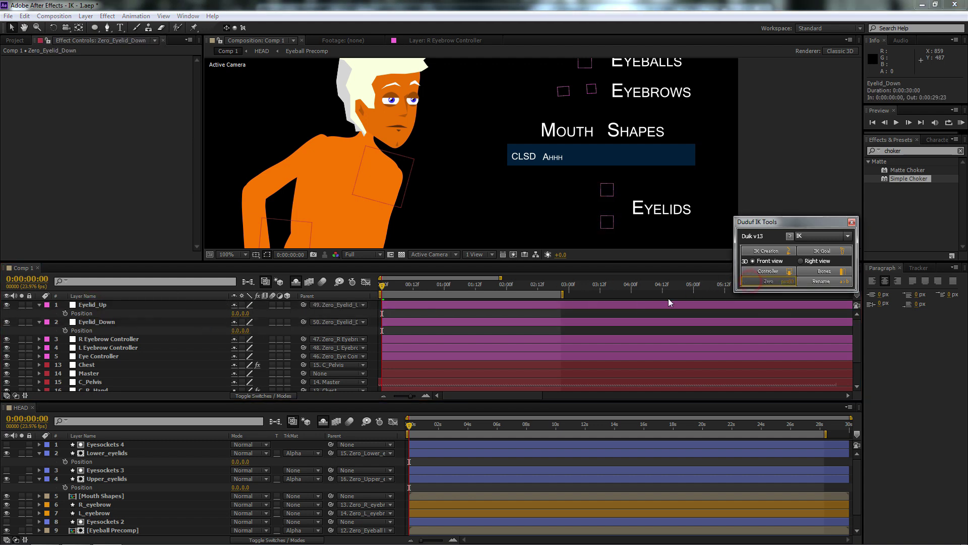
Link the Position of Lower_eyelids in the HEAD comp by expression to Eyelid_Down's Position in Comp 1.
click(94, 305)
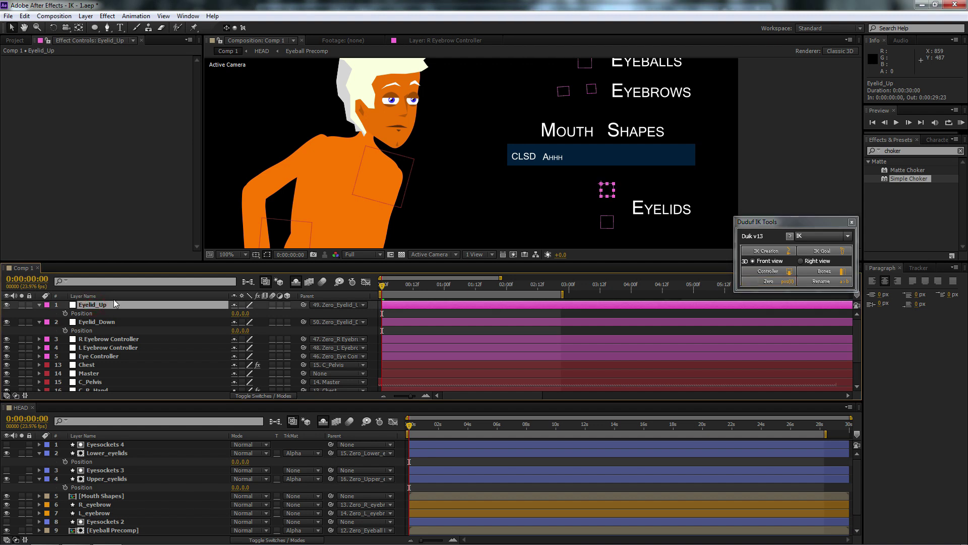
alt+click(65, 461)
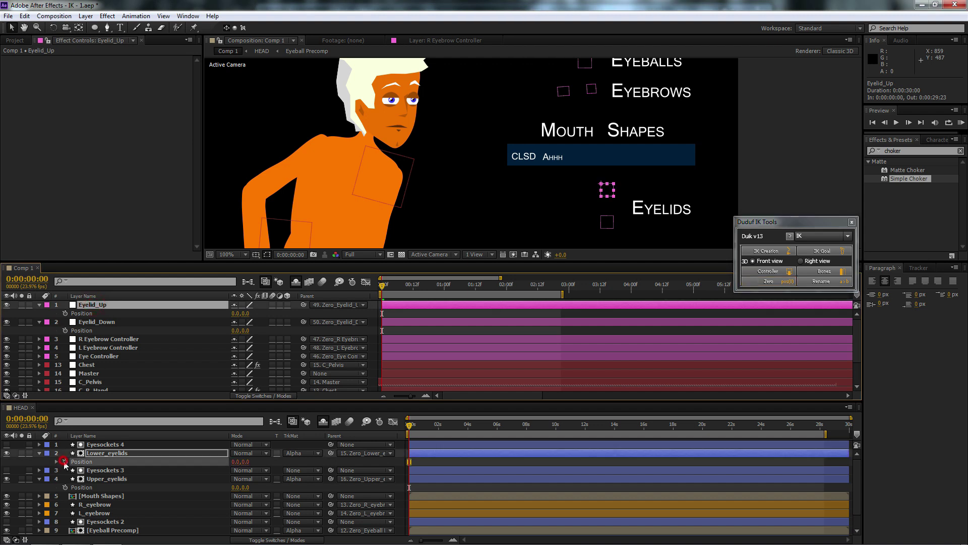
drag(260, 470, 88, 329)
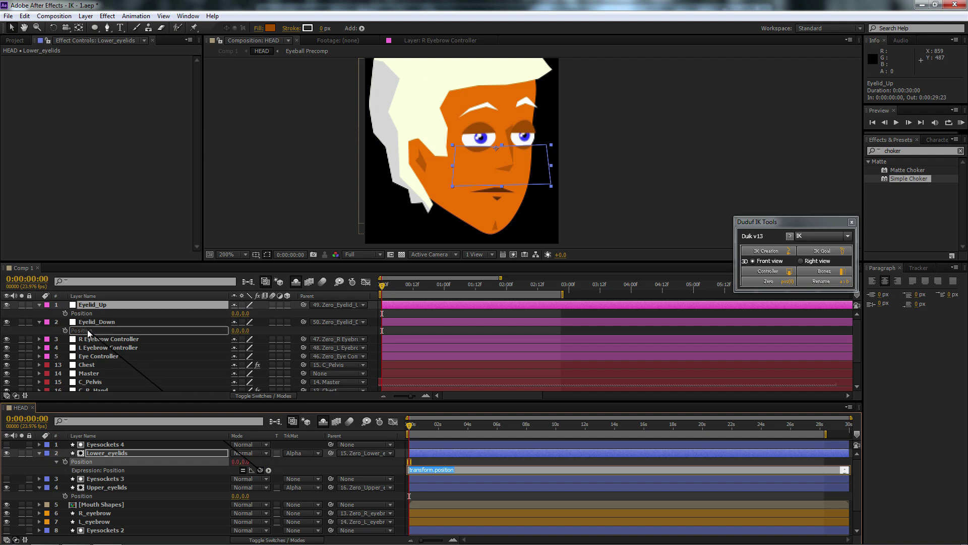
drag(87, 328, 87, 329)
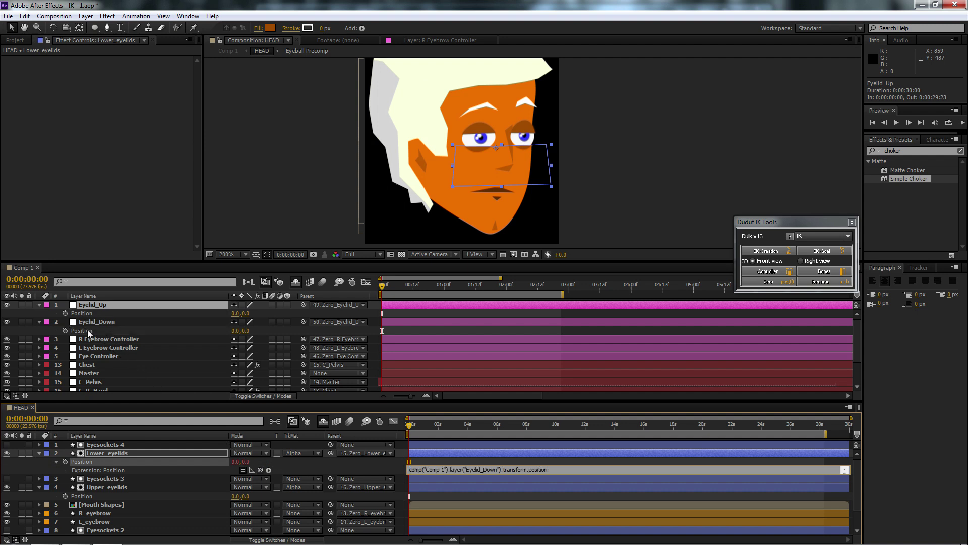
Link the Position of Upper_eyelids in the HEAD comp by expression to Eyelid_Up's Position in Comp 1.
click(103, 488)
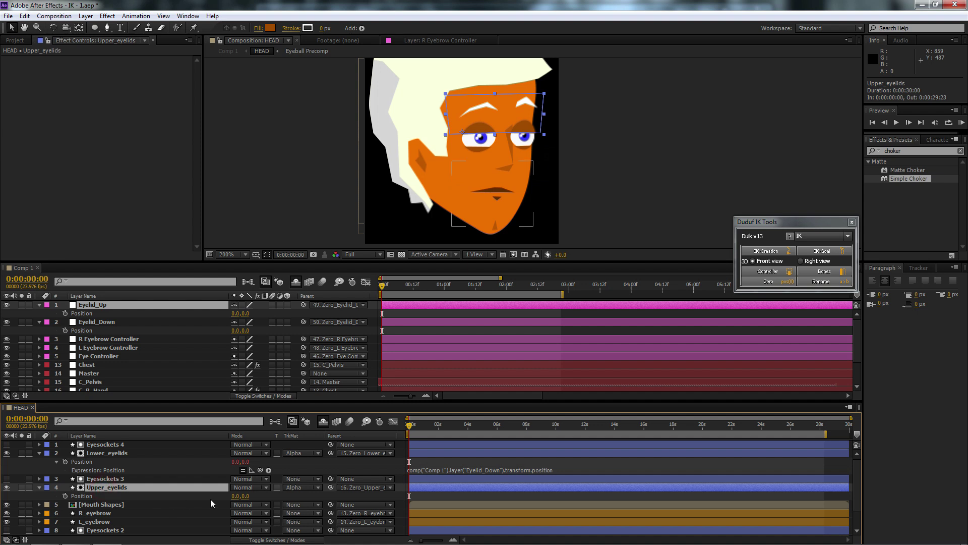
alt+click(66, 497)
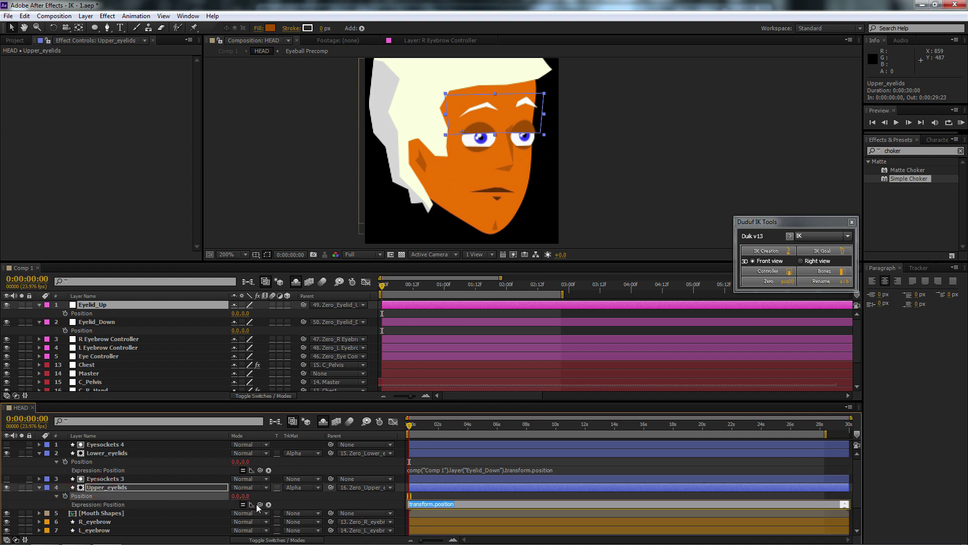
drag(259, 504, 80, 316)
Test the eyelid links by moving Eyelid_Up to about 0, -11 and Eyelid_Down to about 5, 0.
click(116, 304)
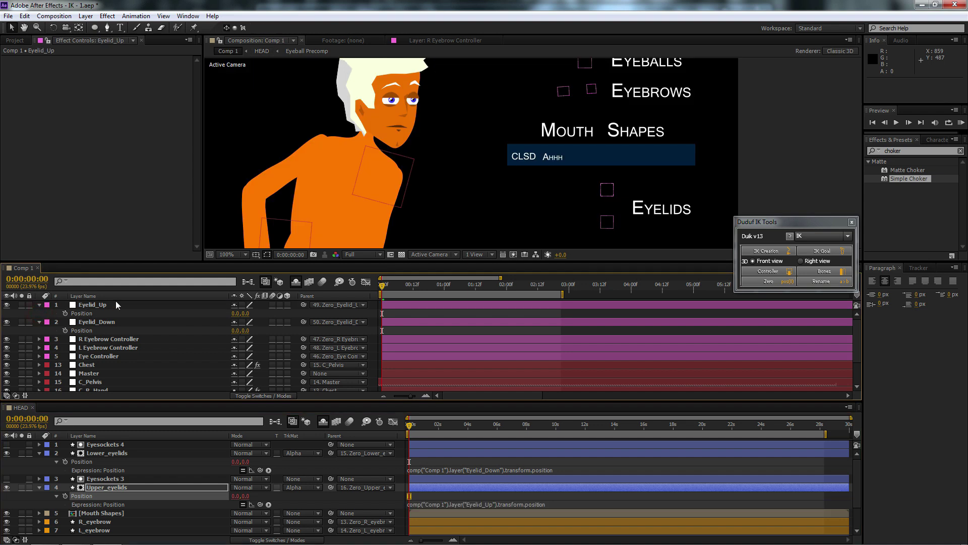
drag(609, 186, 610, 183)
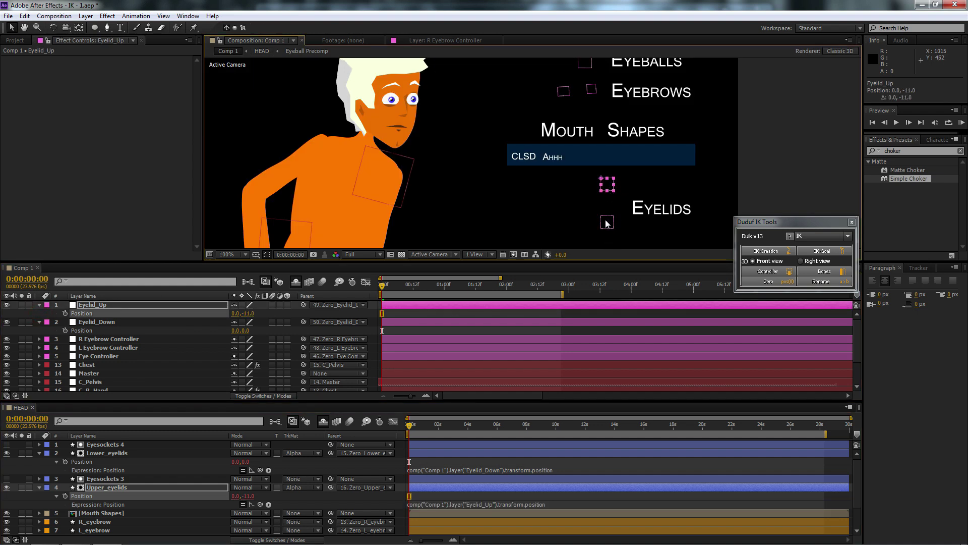
mouse_move(608, 222)
mouse_down()
mouse_move(609, 205)
mouse_move(611, 225)
mouse_up()
Invert the Lower_eyelids Position expression by adding a minus sign in front of the Eyelid_Down reference.
click(114, 486)
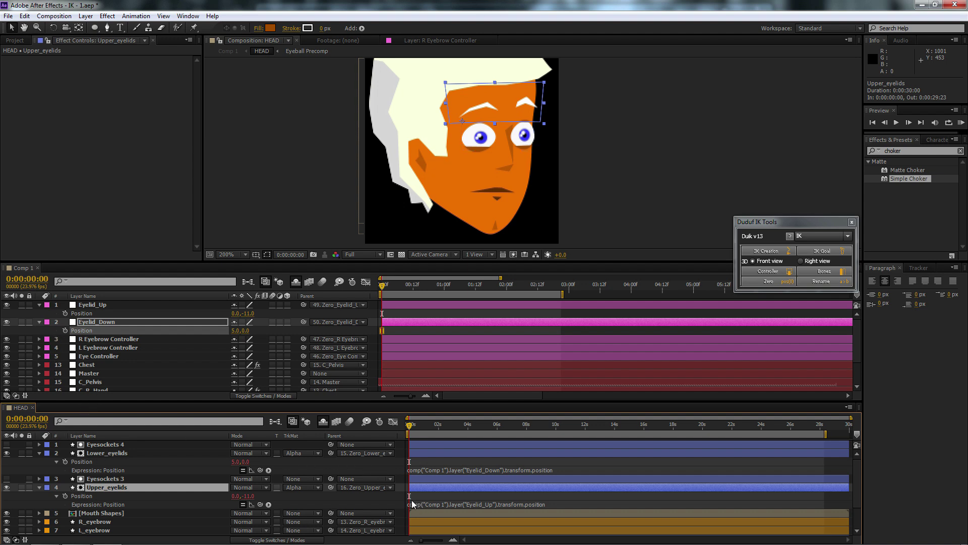
click(417, 472)
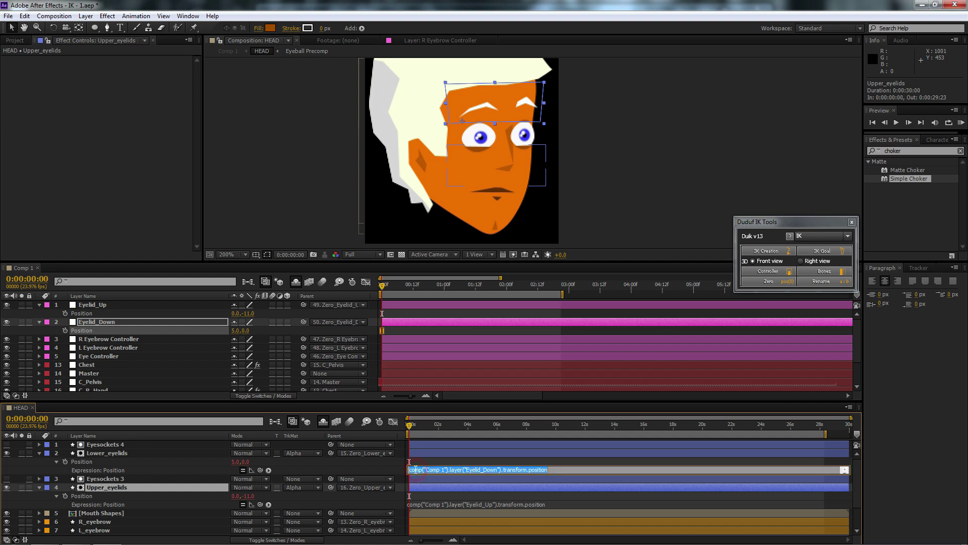
click(411, 471)
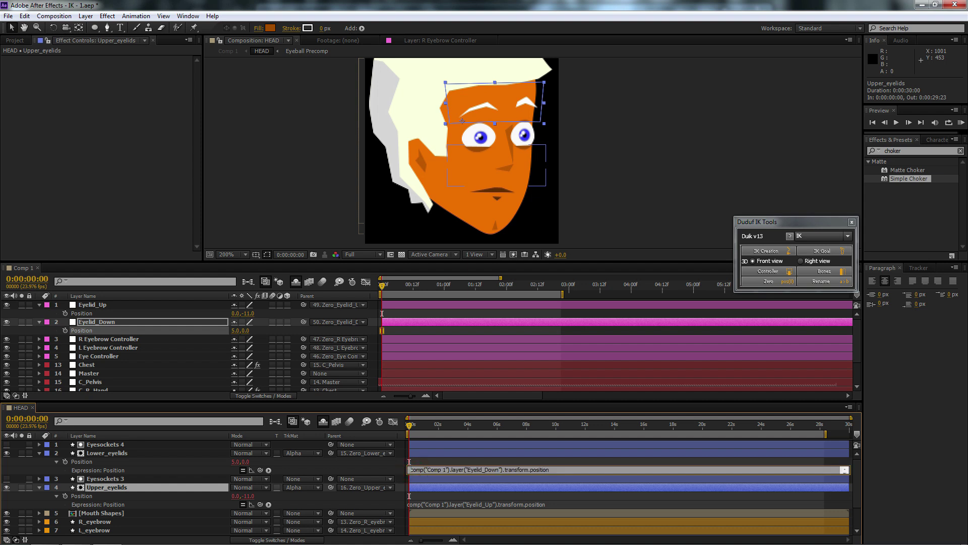
text(-)
click(390, 465)
Move the Eyelid_Down controller to about 0, -3 in Comp 1.
click(158, 306)
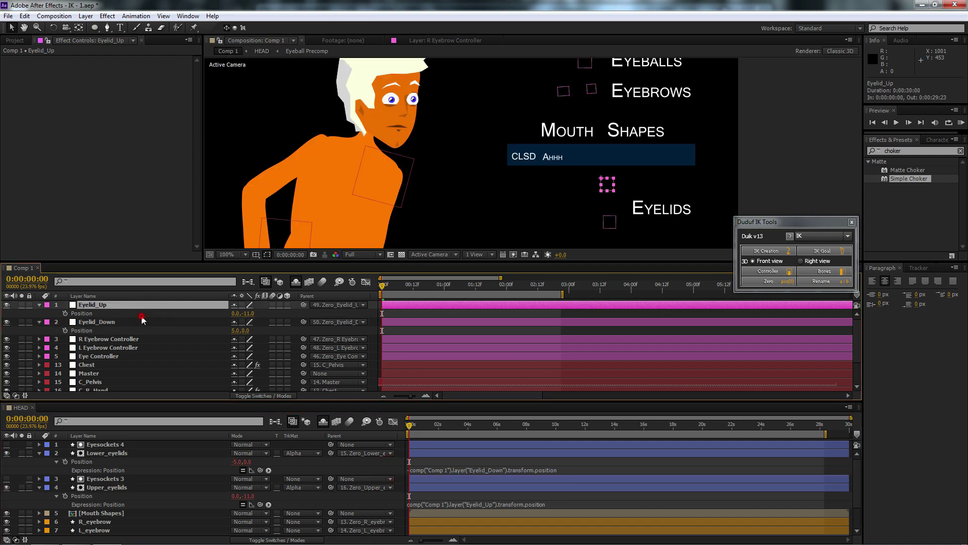
click(141, 320)
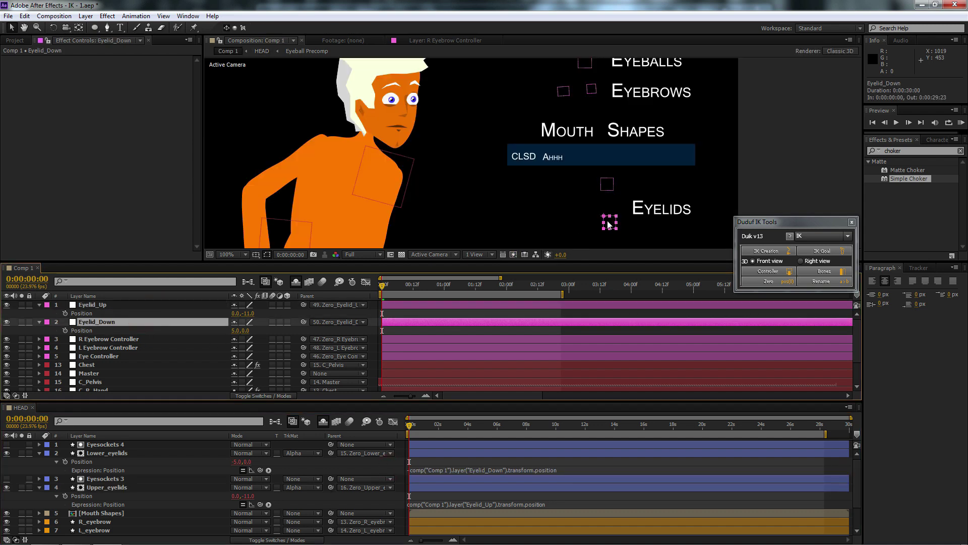
mouse_move(609, 225)
mouse_down()
mouse_move(609, 213)
mouse_move(607, 223)
mouse_up()
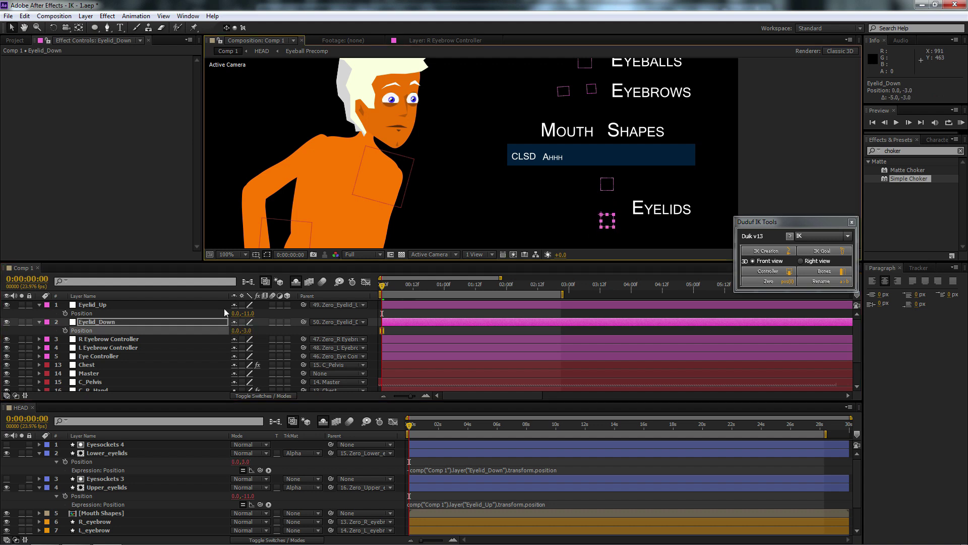
Collapse the Lower_eyelids and Upper_eyelids properties in the HEAD comp, leaving the Upper_eyelids expression as it is.
click(39, 453)
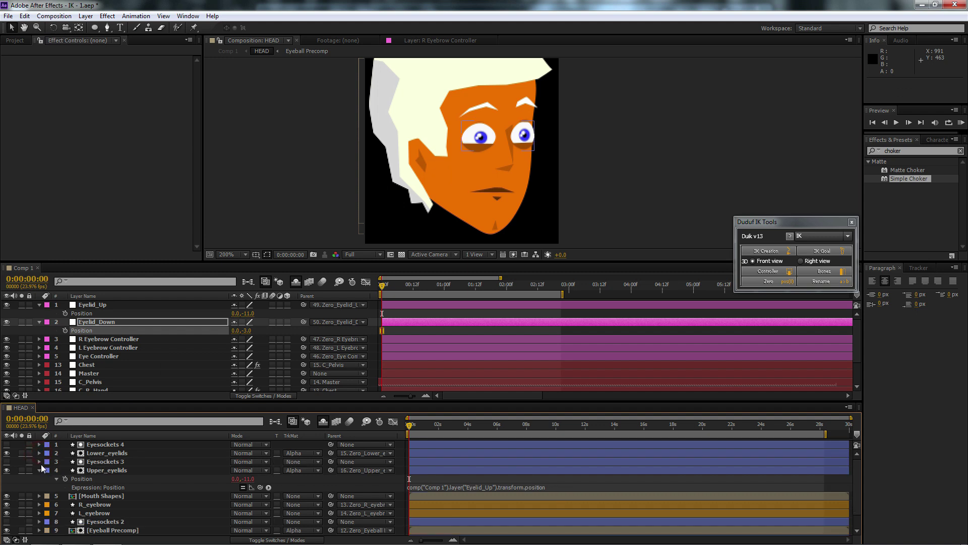
click(413, 488)
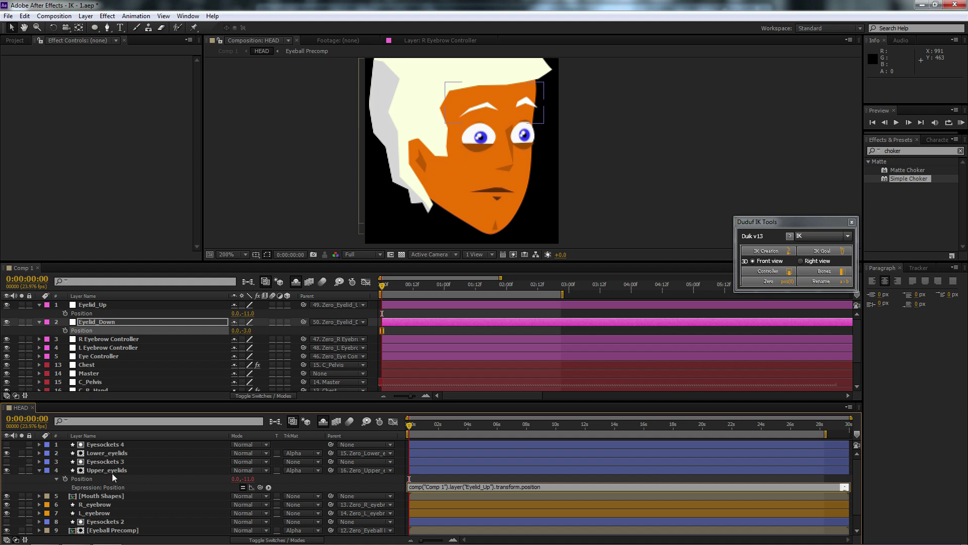
click(39, 470)
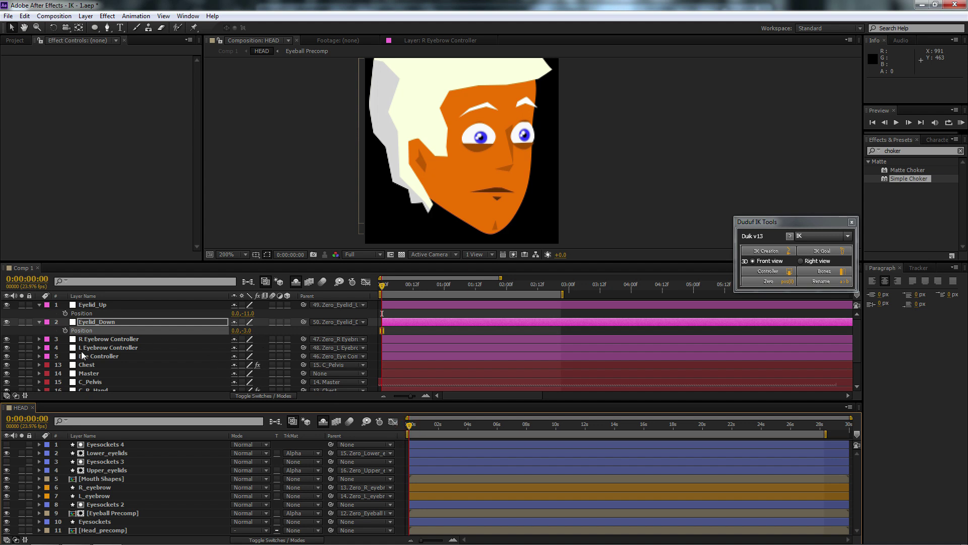
Enable time remapping on the Mouth Shapes layer in the HEAD comp.
scroll(89, 343, down, 5)
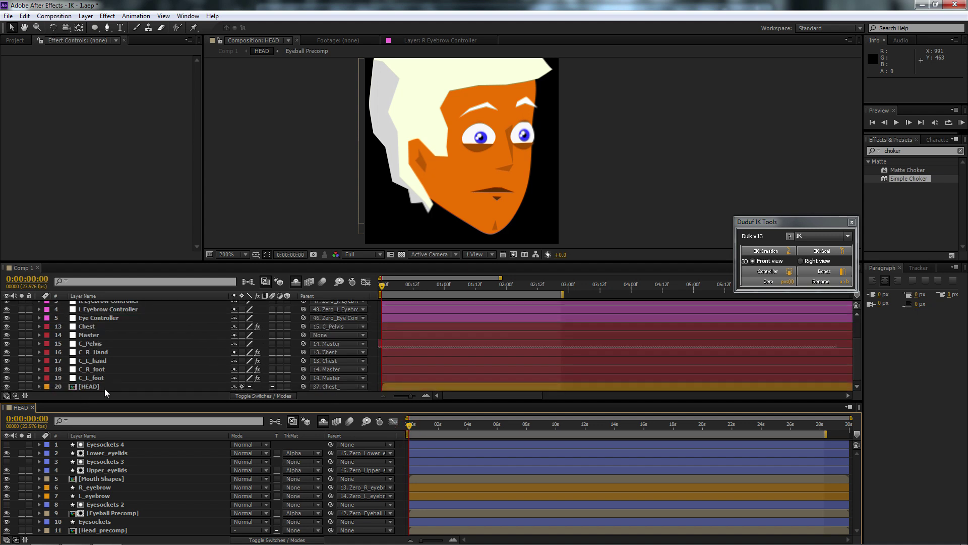
click(99, 480)
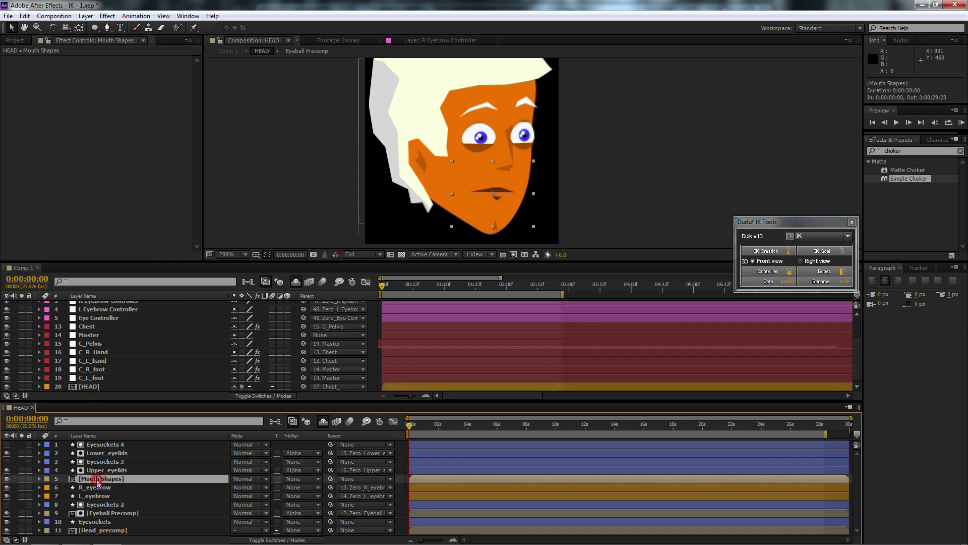
right_click(70, 481)
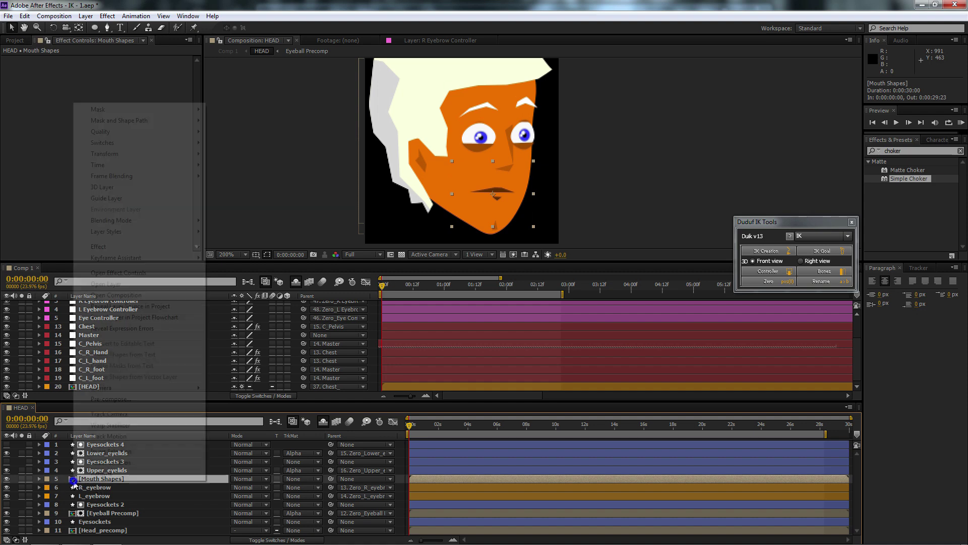
mouse_move(130, 165)
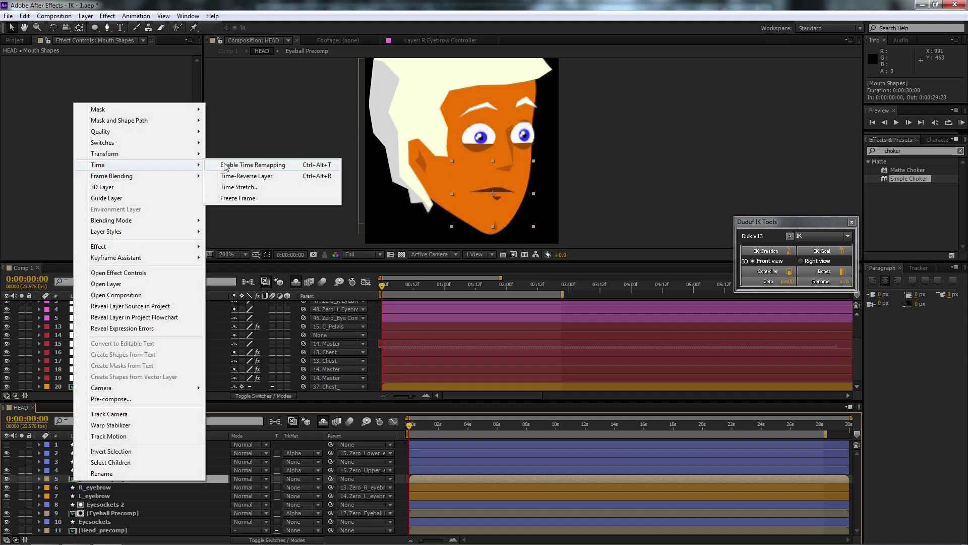
click(252, 168)
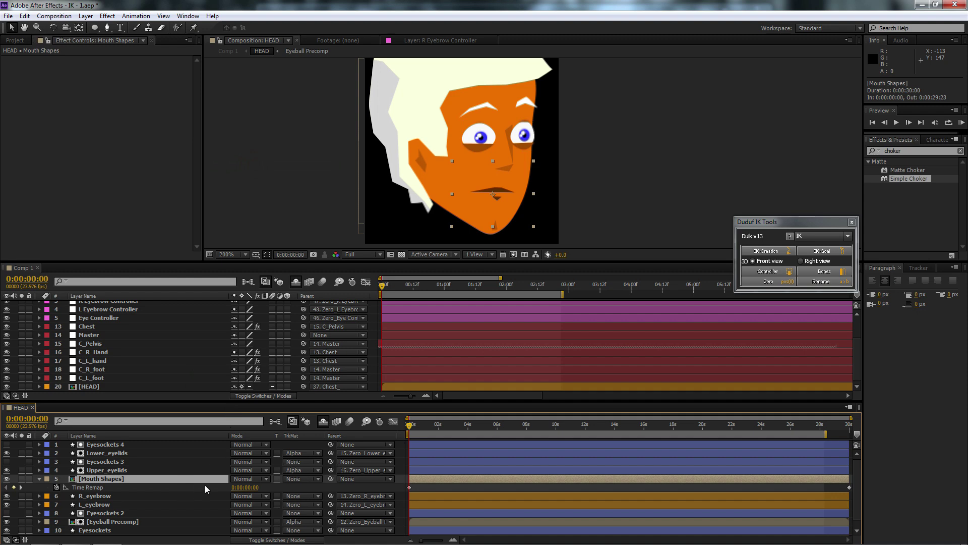
Add a new null object to Comp 1 and name it Mouth Controller.
click(100, 318)
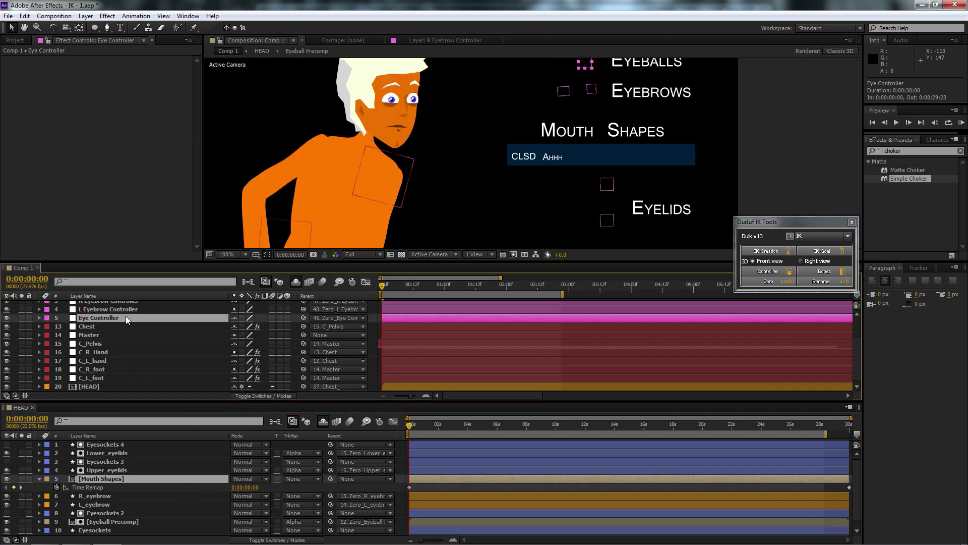
scroll(114, 306, up, 2)
click(86, 15)
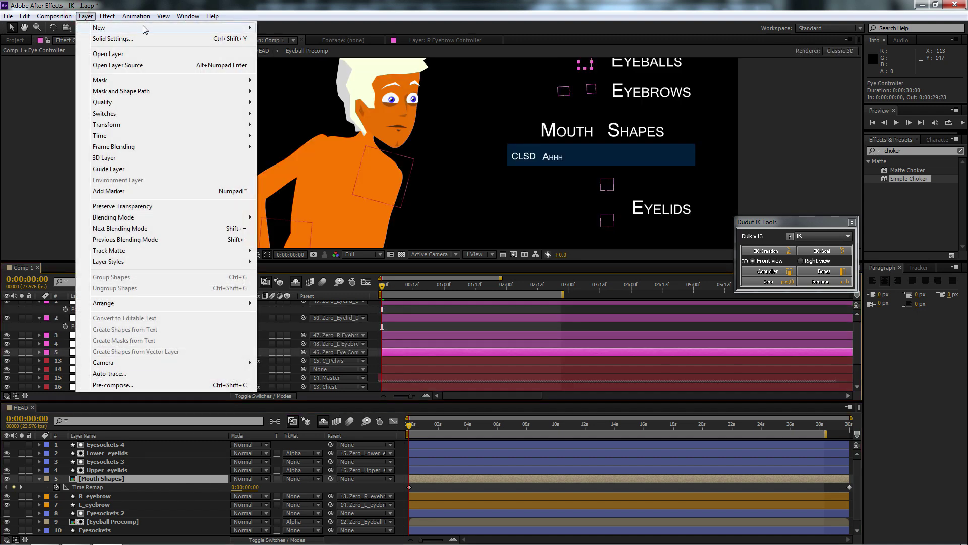
mouse_move(254, 28)
click(277, 72)
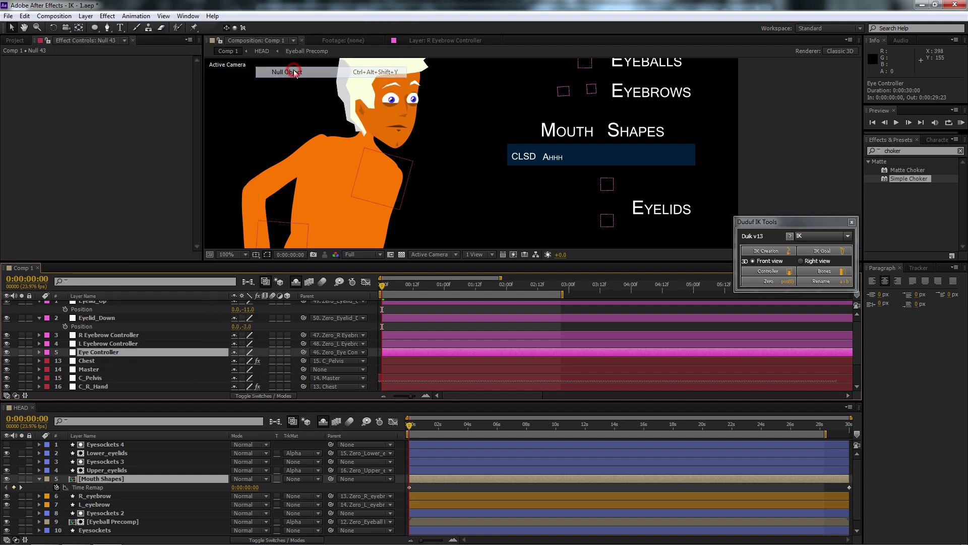
key(Return)
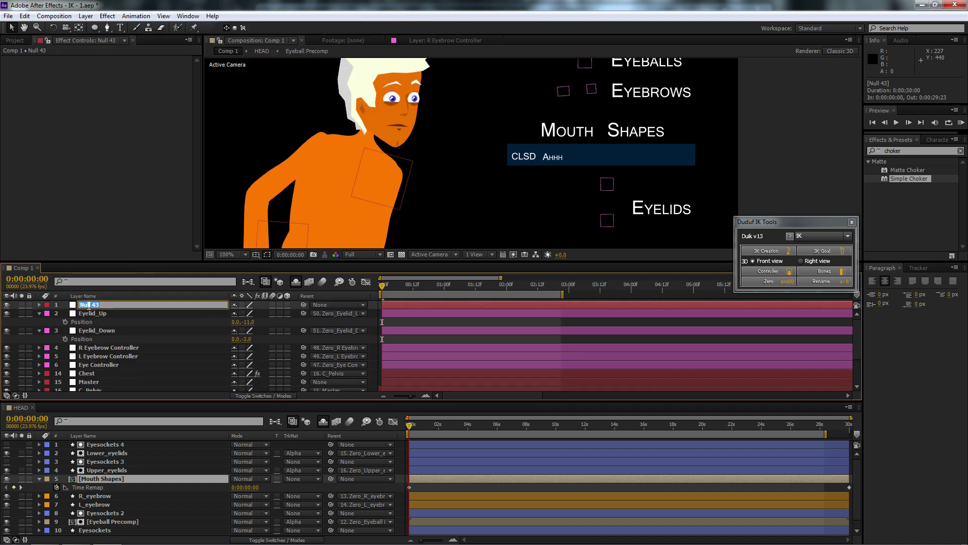
text(Mouth Controller)
key(Return)
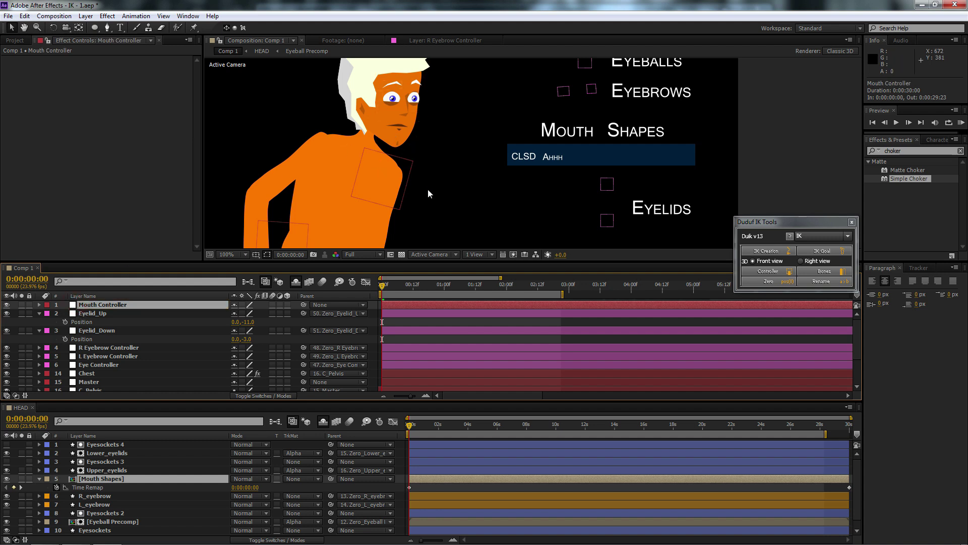
Shrink the Mouth Controller null and place it over the CLSD label at about 854, 325.
scroll(478, 203, down, 2)
drag(485, 232, 538, 162)
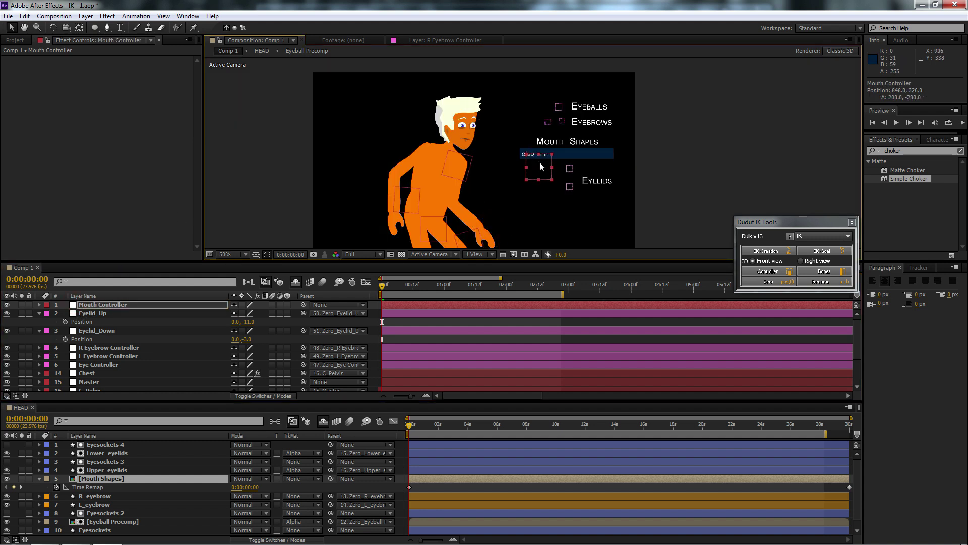
scroll(536, 165, up, 4)
drag(542, 205, 505, 174)
scroll(608, 228, down, 2)
scroll(525, 174, up, 3)
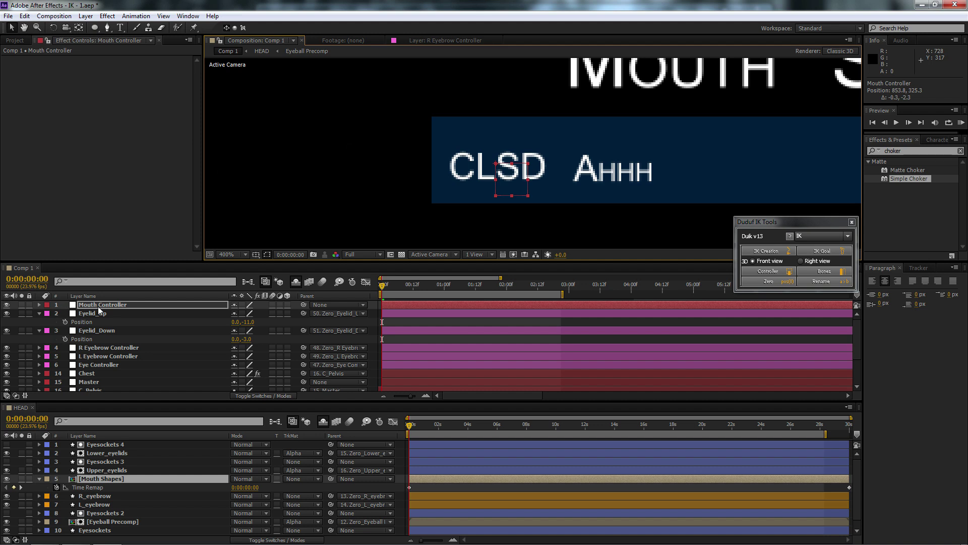
Reveal Mouth Controller's Position and zero it out with Duik.
key(p)
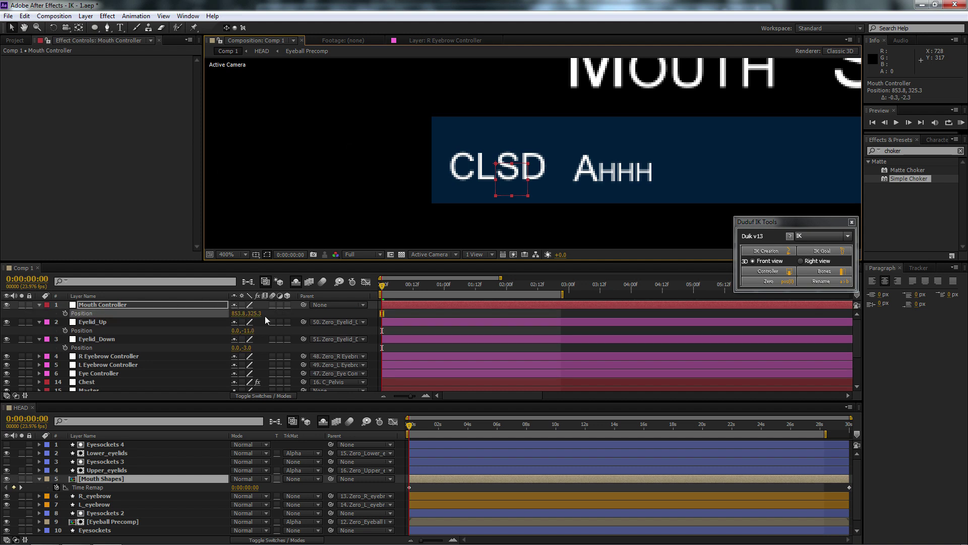
click(772, 281)
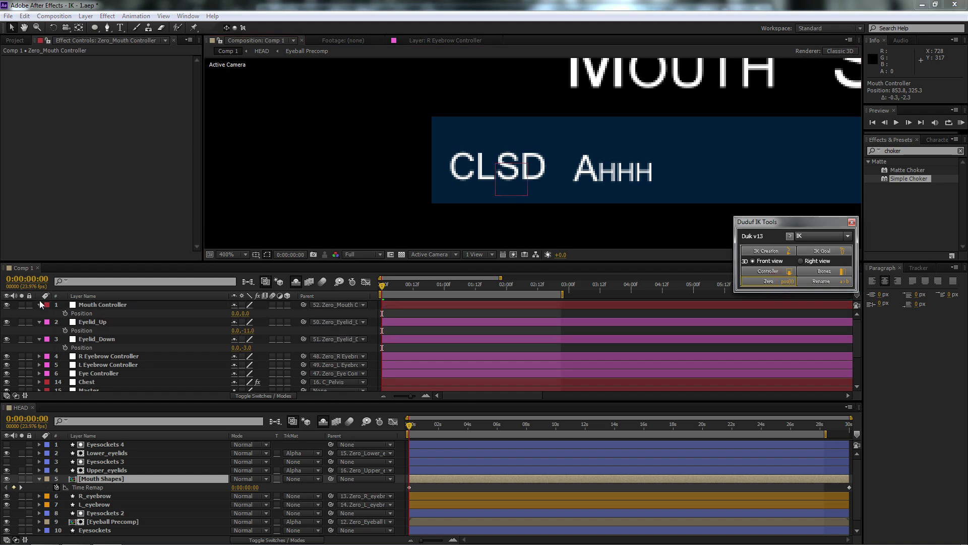
Change the Mouth Controller layer's label colour to Orange.
click(47, 305)
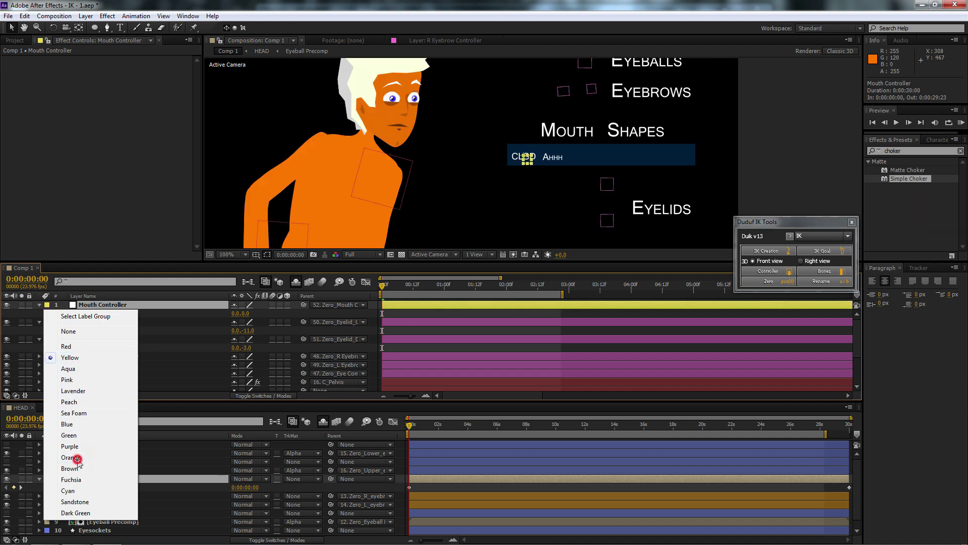
click(73, 461)
scroll(528, 175, up, 2)
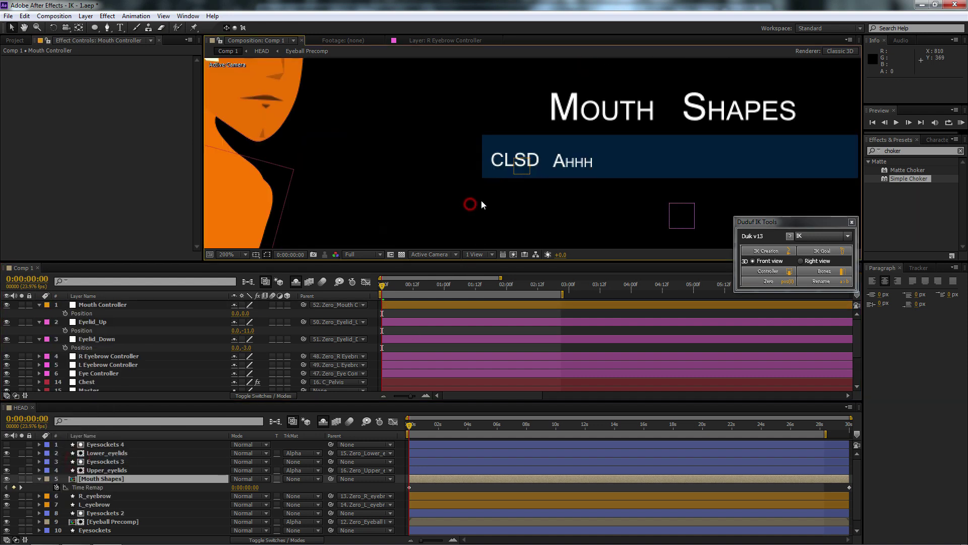
Link the Mouth Shapes layer's Time Remap by expression to Mouth Controller's X position in Comp 1, divided by 1000.
click(107, 305)
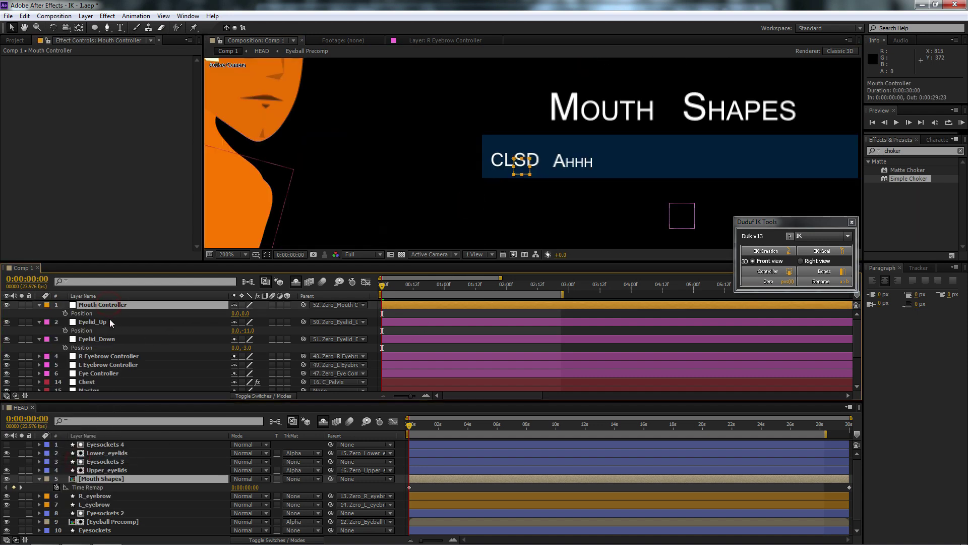
click(92, 479)
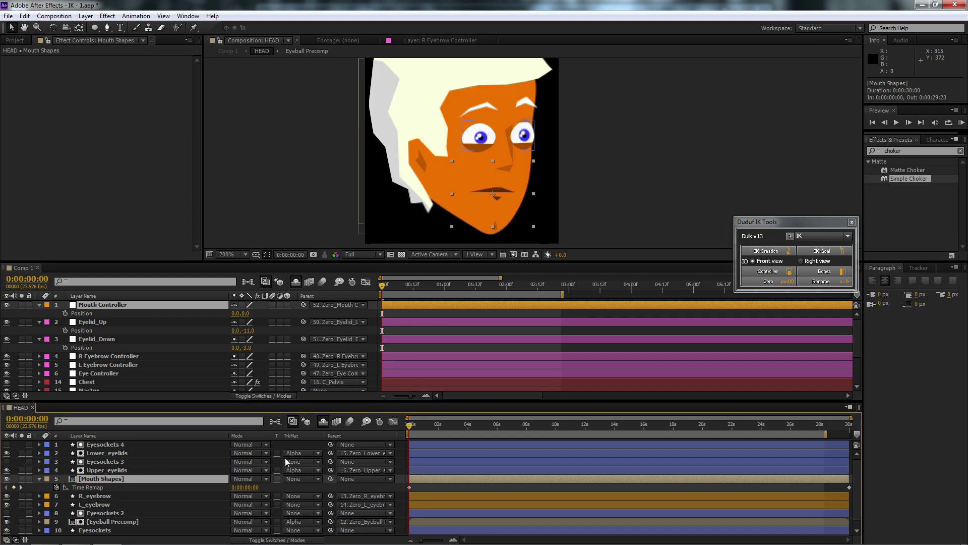
alt+click(57, 488)
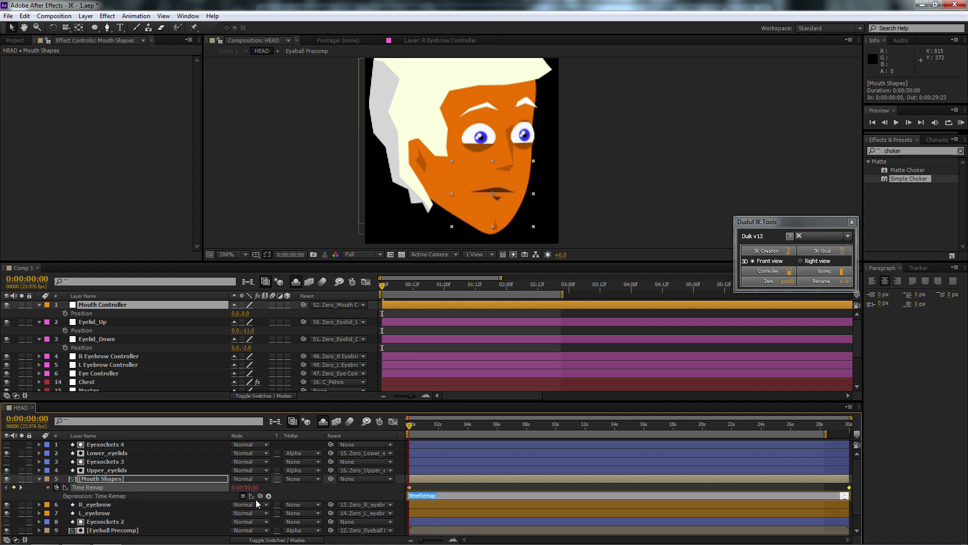
mouse_move(260, 495)
mouse_down()
mouse_move(198, 434)
mouse_move(105, 310)
mouse_move(235, 312)
mouse_move(83, 315)
mouse_move(235, 313)
mouse_up()
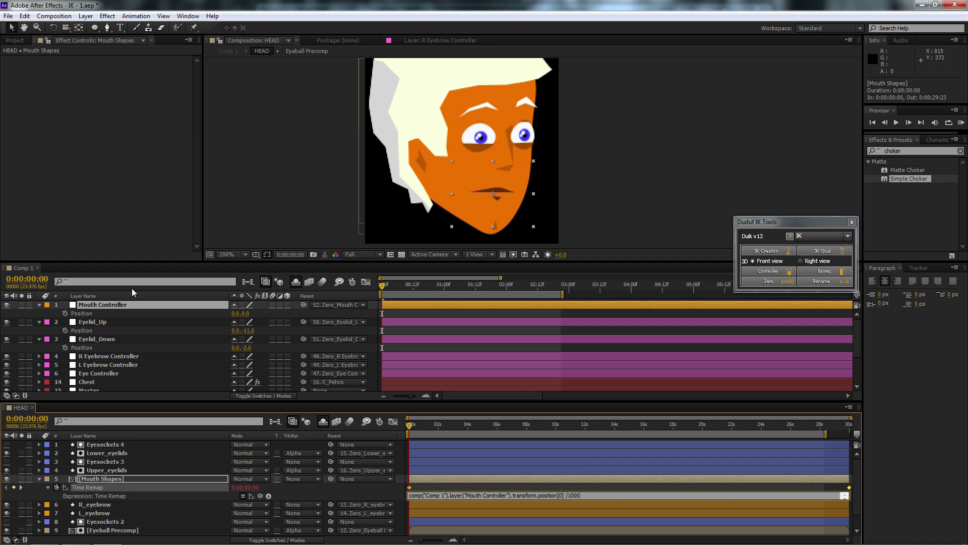
click(27, 266)
Reposition the Mouth Controller null on the CLSD label at about -1, -6.
key(comma)
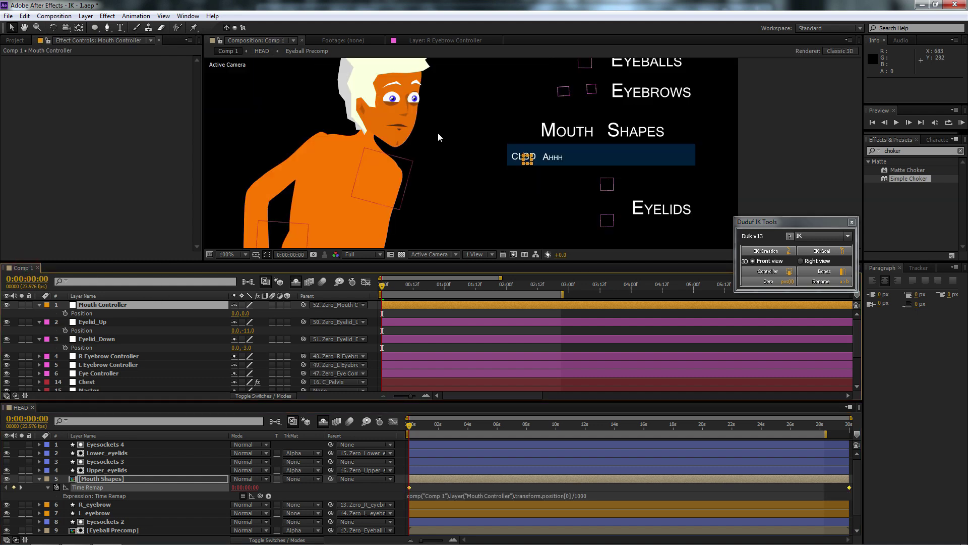
drag(461, 116, 475, 140)
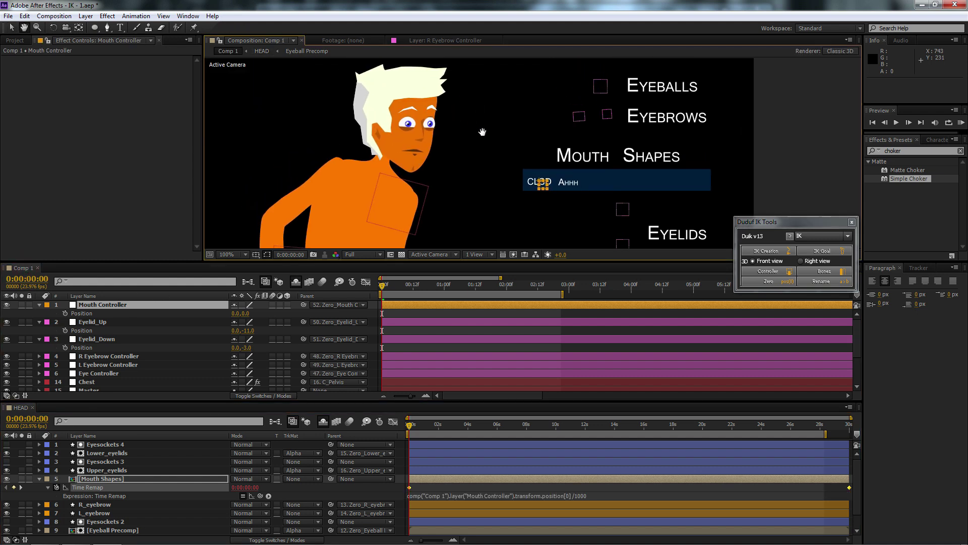
mouse_move(546, 186)
mouse_down()
mouse_move(543, 159)
mouse_move(561, 159)
mouse_move(547, 177)
mouse_move(569, 172)
mouse_move(545, 182)
mouse_move(564, 182)
mouse_move(542, 181)
mouse_move(573, 181)
mouse_move(546, 184)
mouse_up()
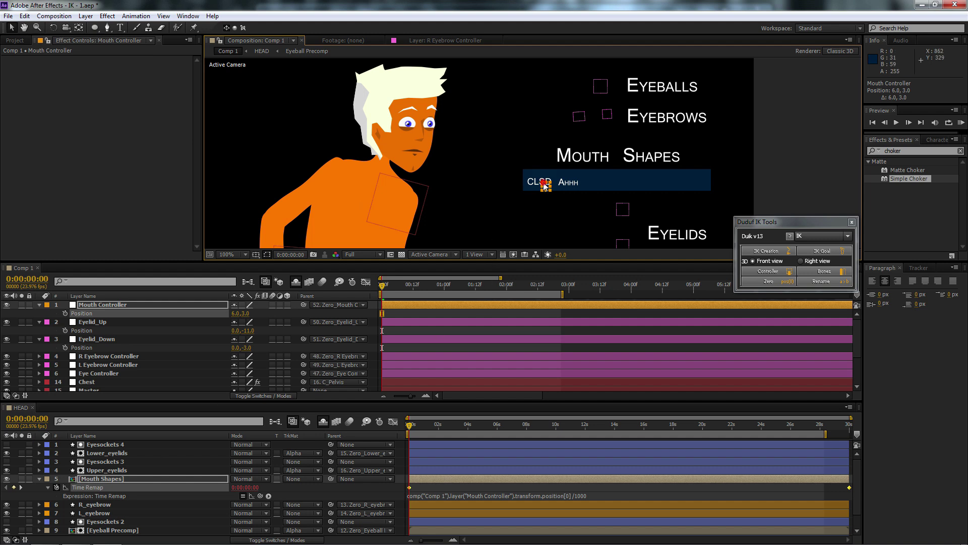
mouse_move(546, 184)
mouse_down()
mouse_move(639, 183)
mouse_move(513, 183)
mouse_move(574, 181)
mouse_move(542, 181)
mouse_up()
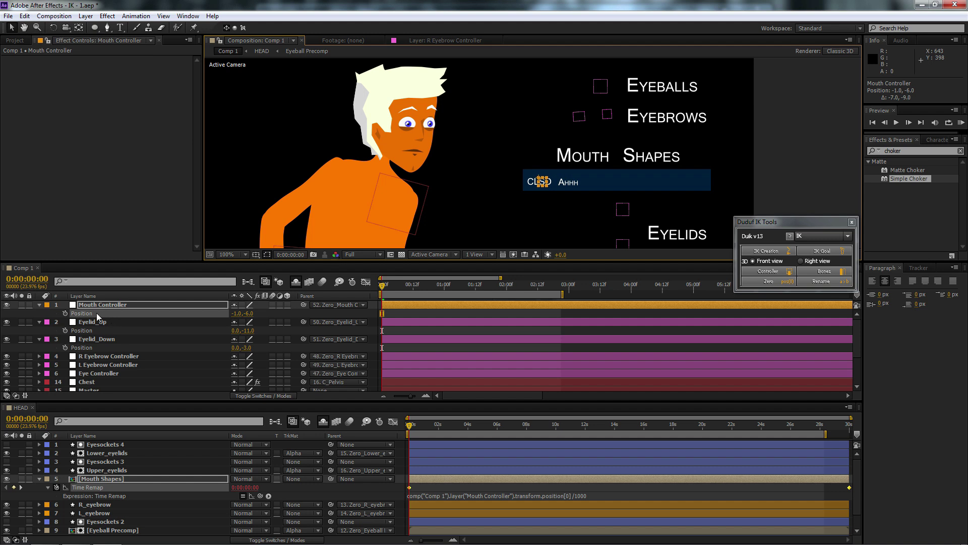
Collapse the eyelid layers and add a hold keyframe to Mouth Controller's Position at 0:00:00:00.
click(39, 311)
click(39, 322)
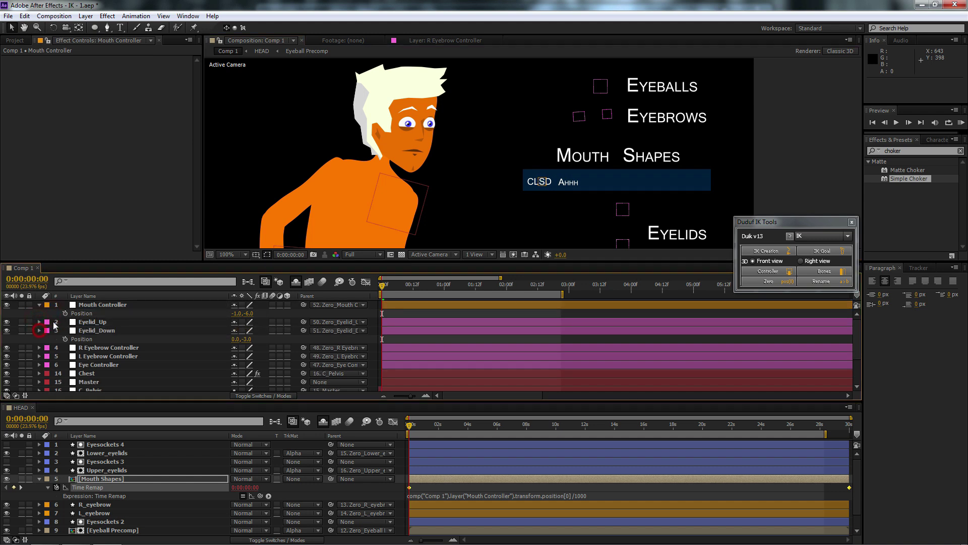
click(39, 331)
click(65, 314)
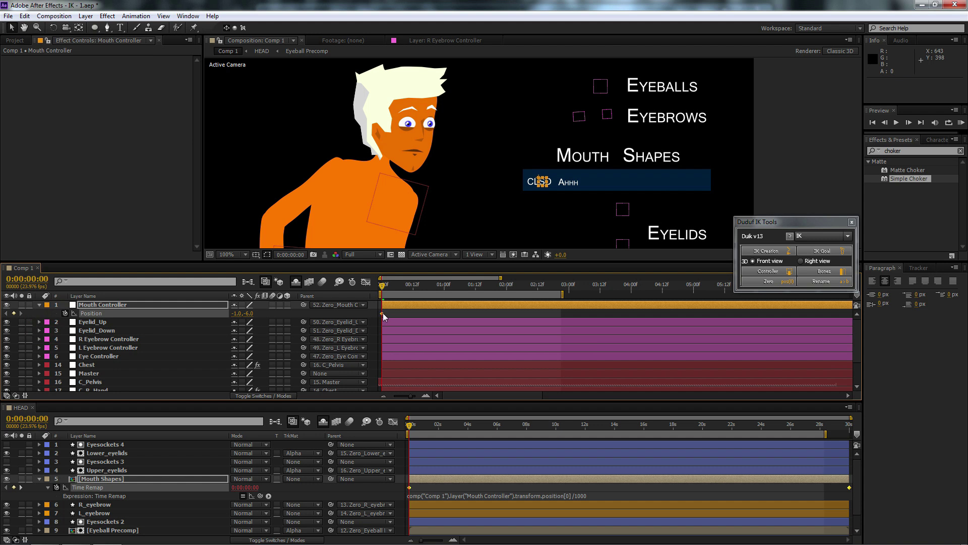
right_click(382, 313)
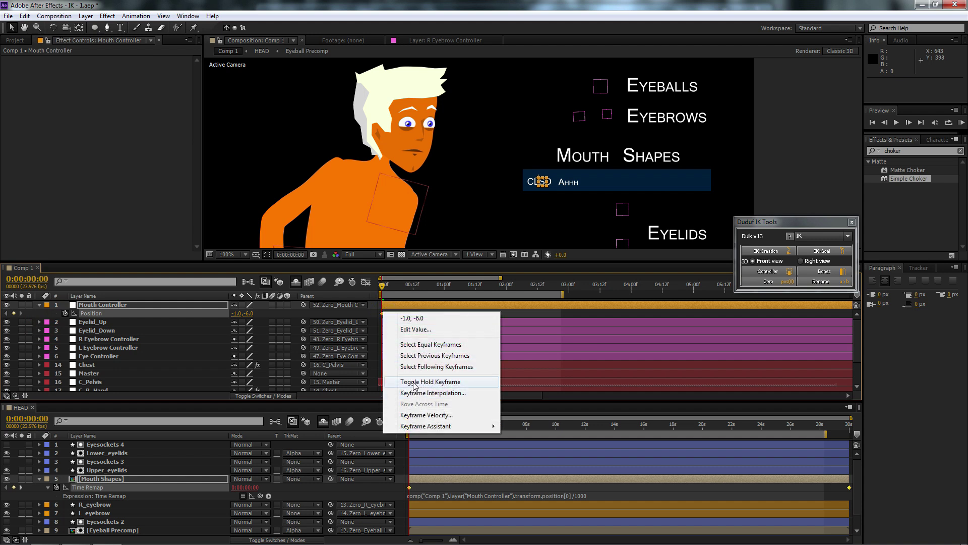
click(414, 381)
click(387, 309)
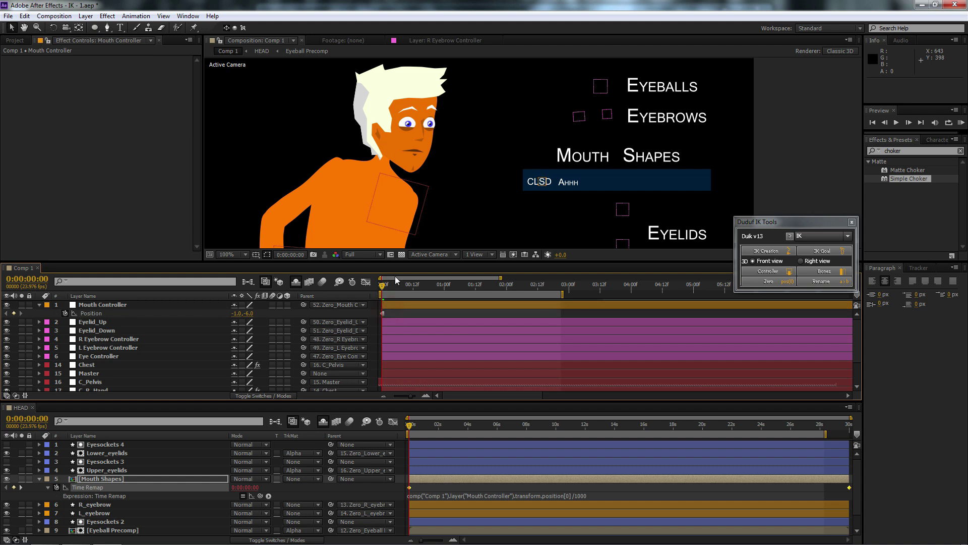
Keyframe the Mouth Controller over the Ahhh label at 0:00:00:15, at about 52, -6.
key(space)
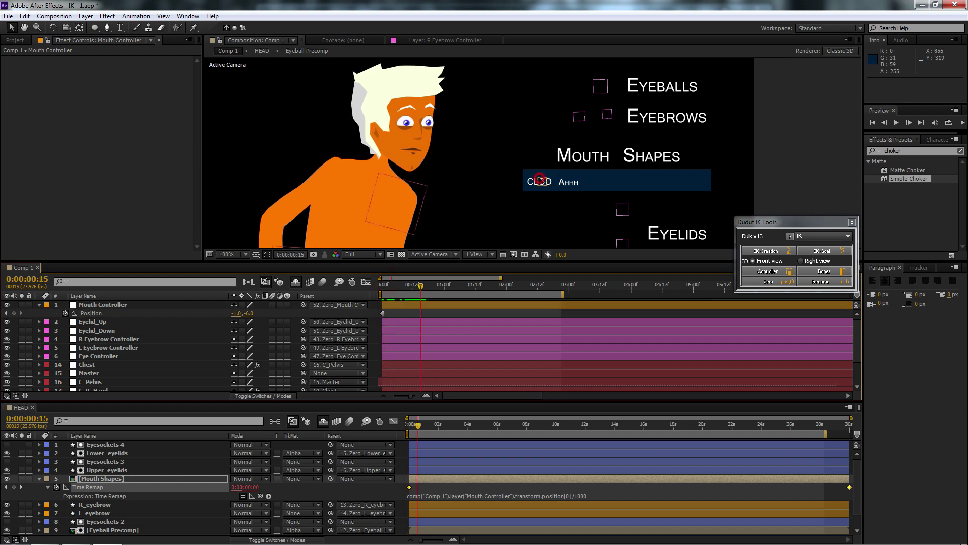
drag(539, 180, 569, 181)
click(457, 313)
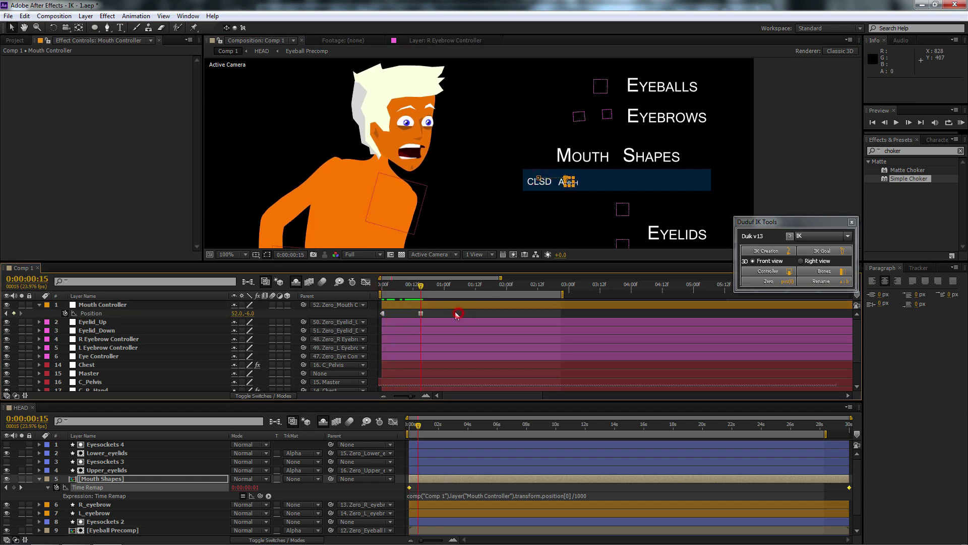
Keyframe the Mouth Controller back over the CLSD label at 0:00:00:23, at about 3, -6.
drag(417, 288, 441, 290)
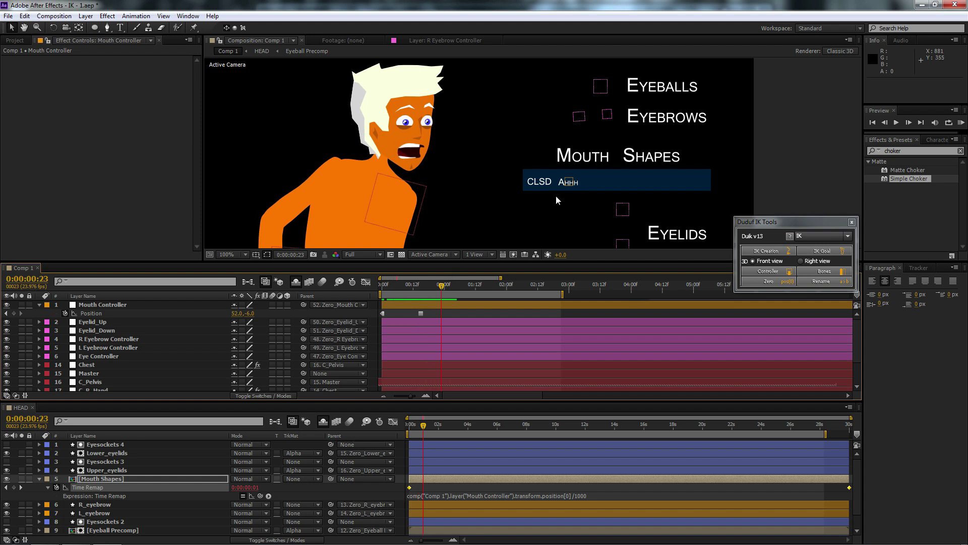
drag(569, 181, 541, 182)
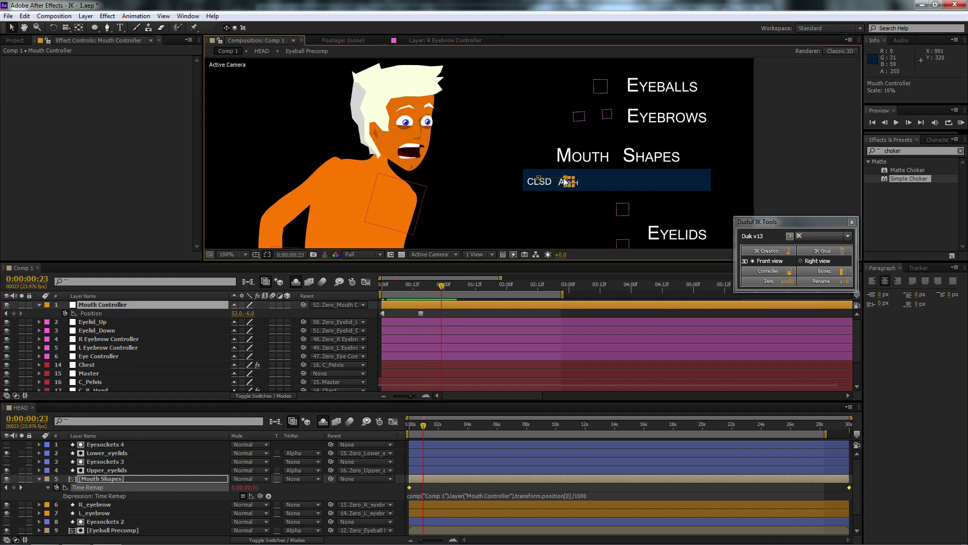
drag(565, 180, 540, 181)
click(461, 316)
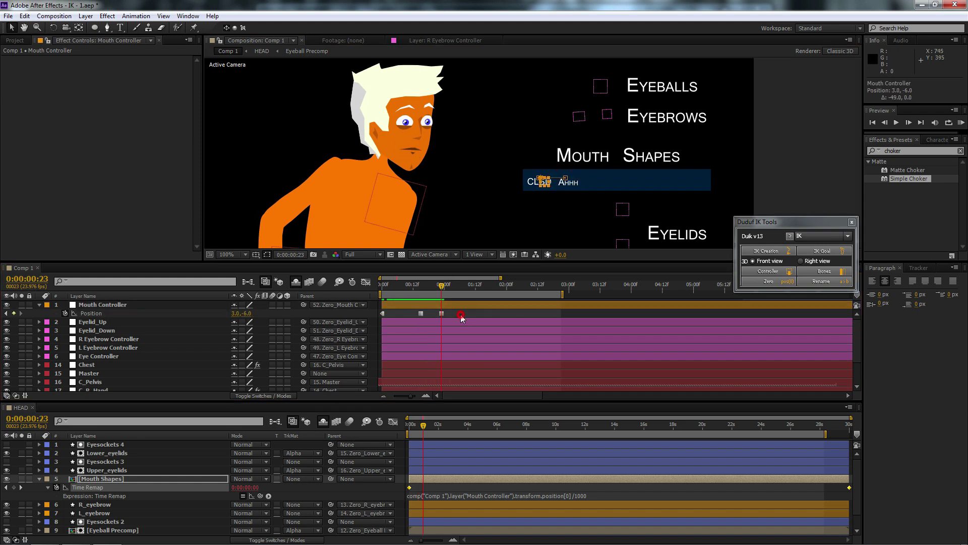
Shift the Eye Controller slightly at 0:00:01:04 and reselect the Mouth Controller layer.
drag(444, 286, 455, 286)
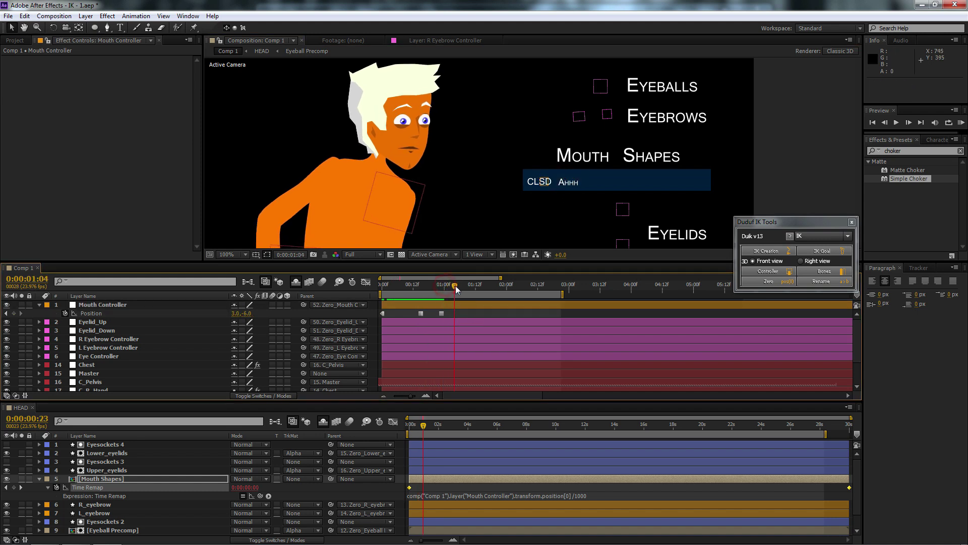
click(604, 91)
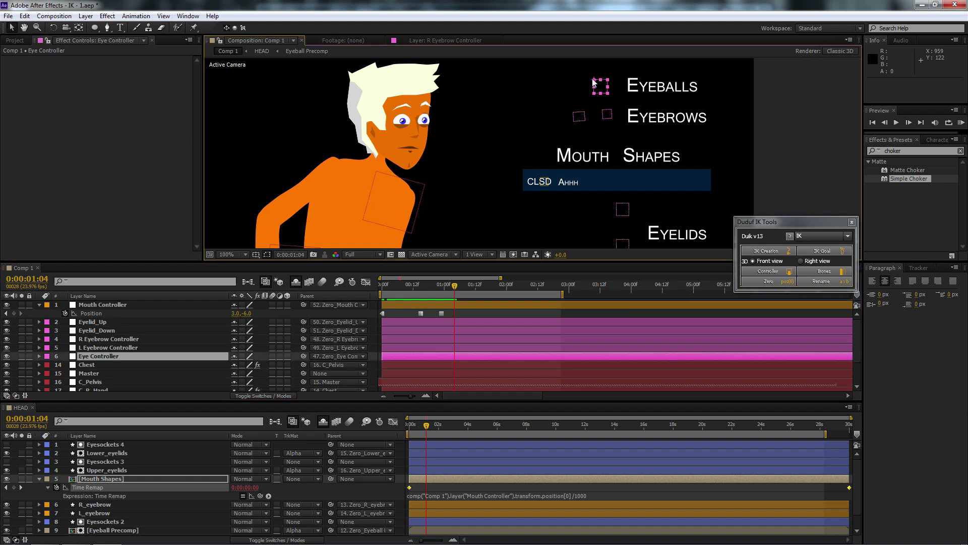
click(101, 305)
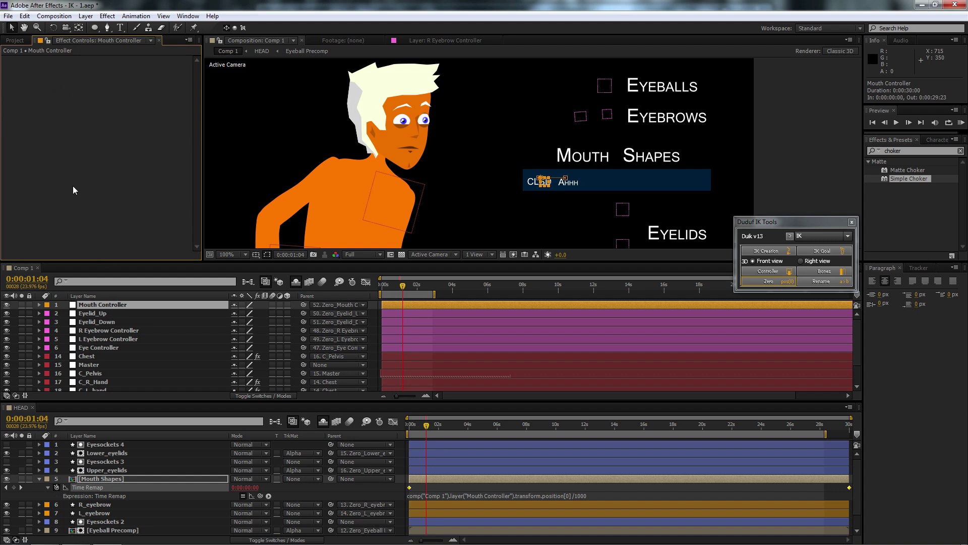
Add VO_Ik-2_V02.wav to Comp 1 directly below the Mouth Controller layer and reveal its audio waveform.
click(15, 41)
click(42, 207)
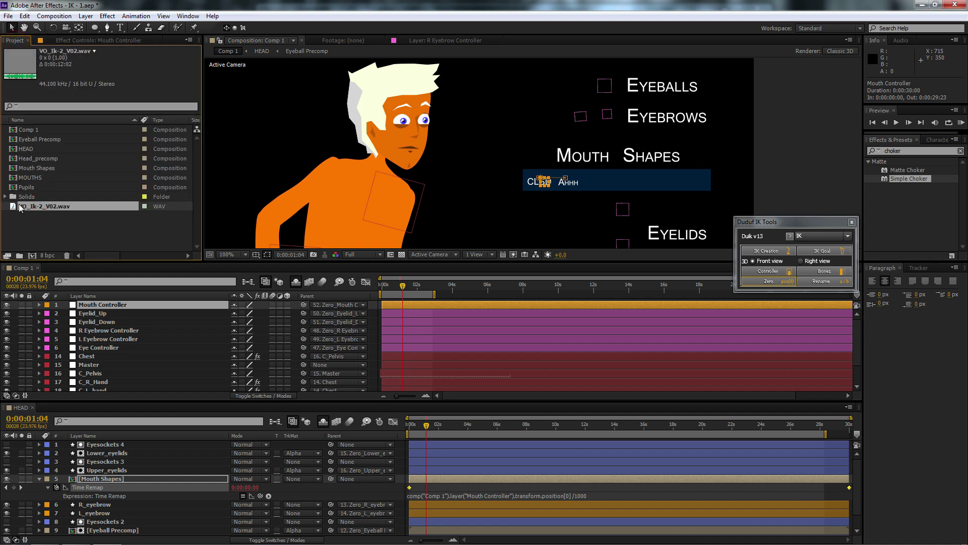
drag(20, 208, 112, 313)
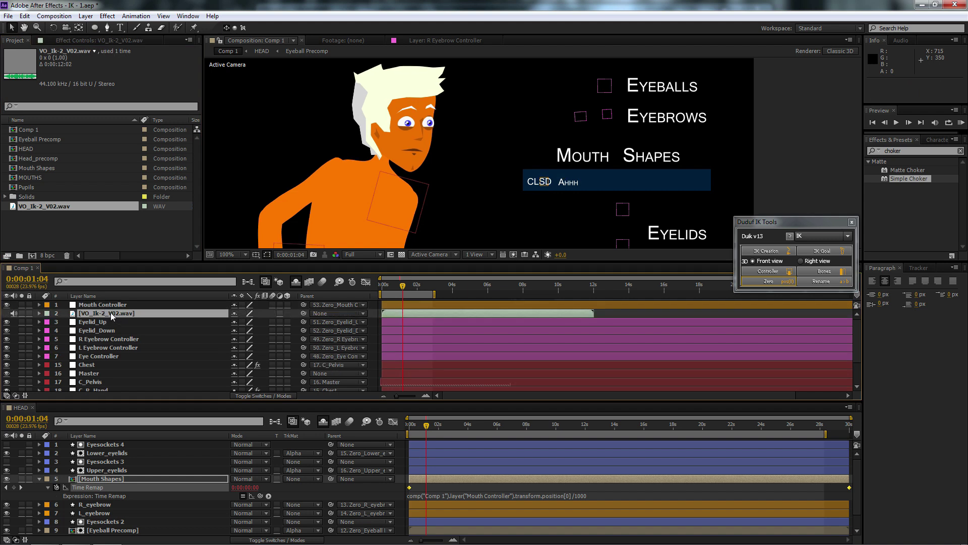
key(l)
key(l)
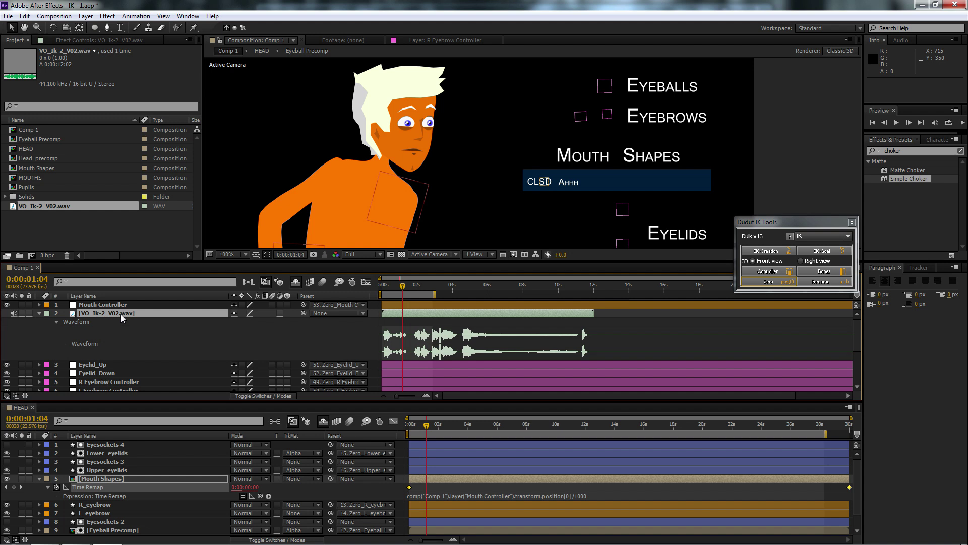
click(120, 314)
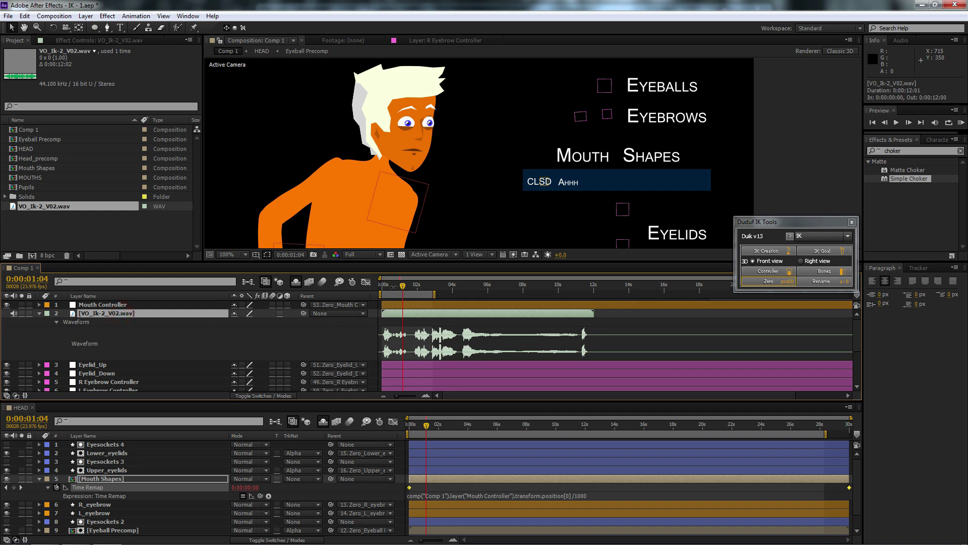
Examine the start of the voice-over waveform by scrubbing between about frames 3 and 5.
mouse_move(402, 285)
mouse_down()
mouse_move(352, 285)
mouse_move(398, 286)
mouse_up()
key(equal)
key(equal)
key(equal)
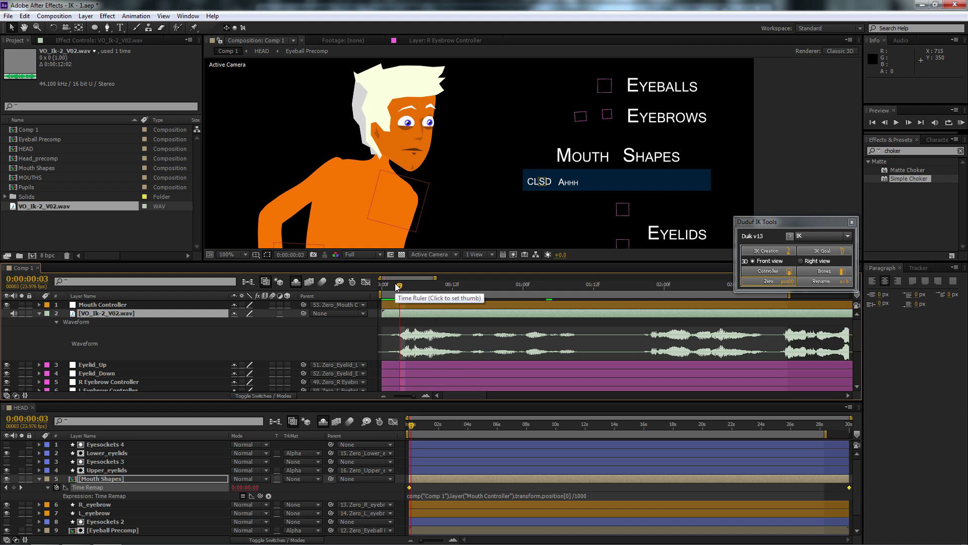
mouse_move(398, 286)
mouse_down()
mouse_move(433, 287)
mouse_move(411, 287)
mouse_up()
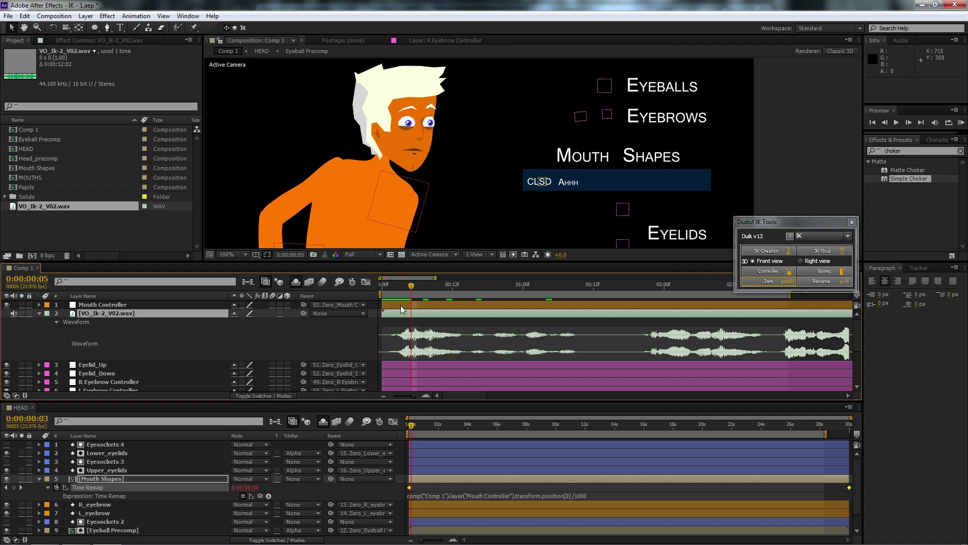
click(184, 300)
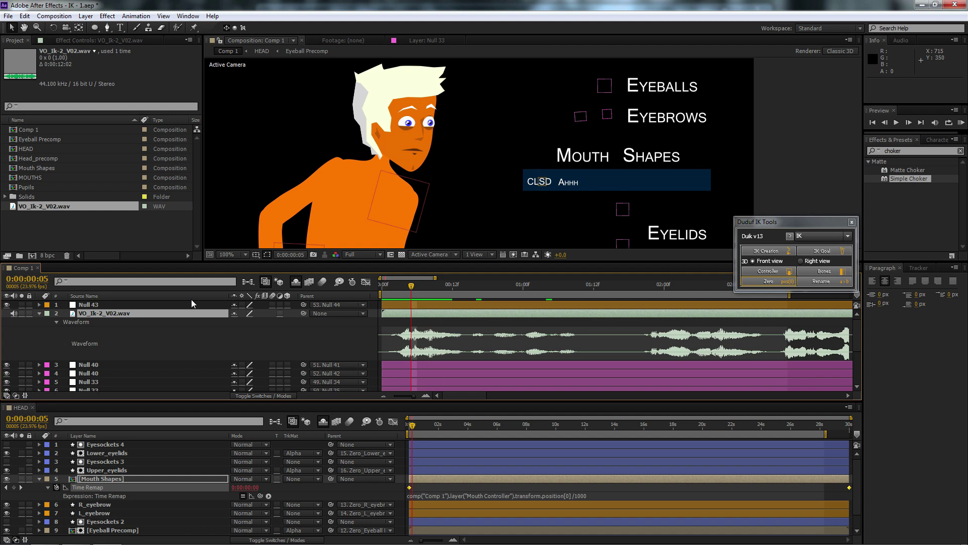
click(191, 298)
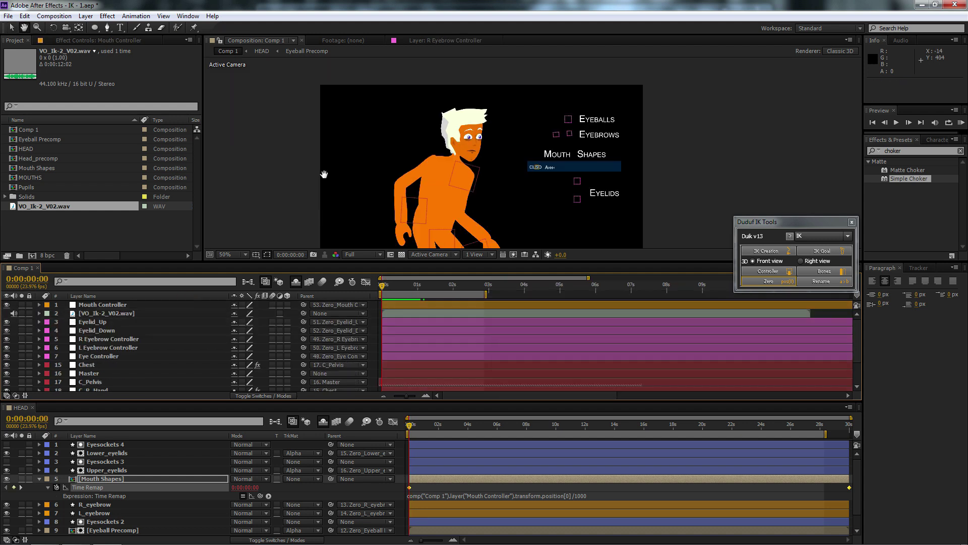
Pose the character by shifting the Chest controller slightly and raising the C_R_Hand controller to about 216, -123.
drag(320, 188, 319, 132)
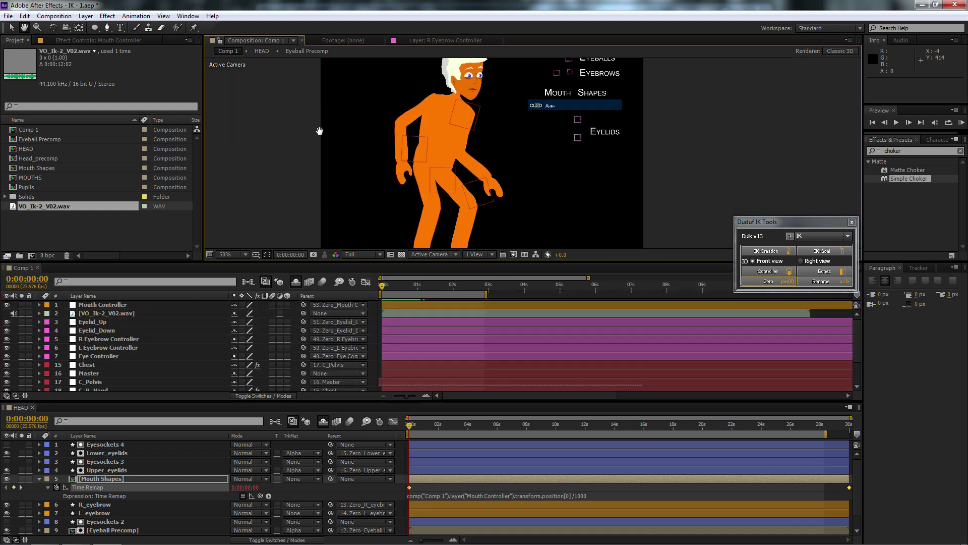
key(v)
drag(457, 116, 450, 117)
drag(482, 202, 493, 183)
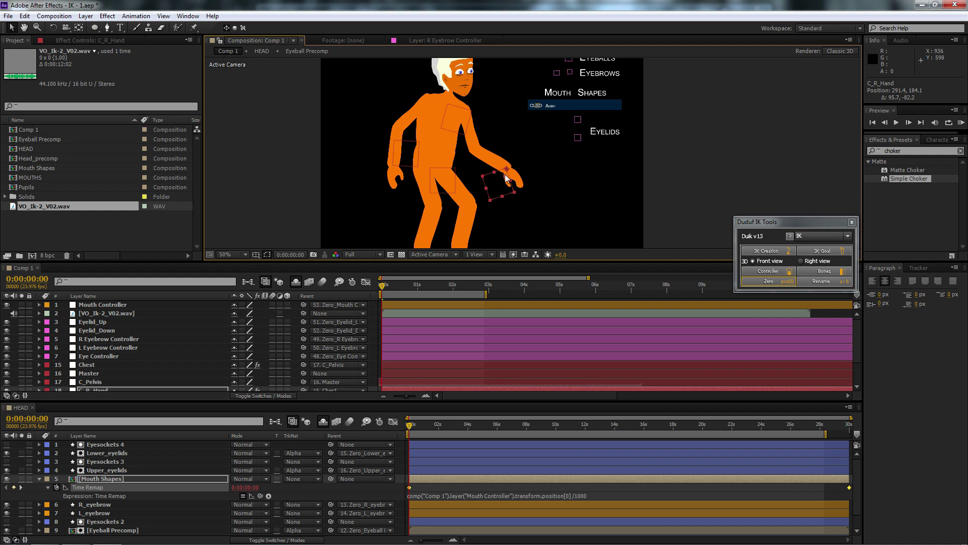
drag(506, 177, 502, 104)
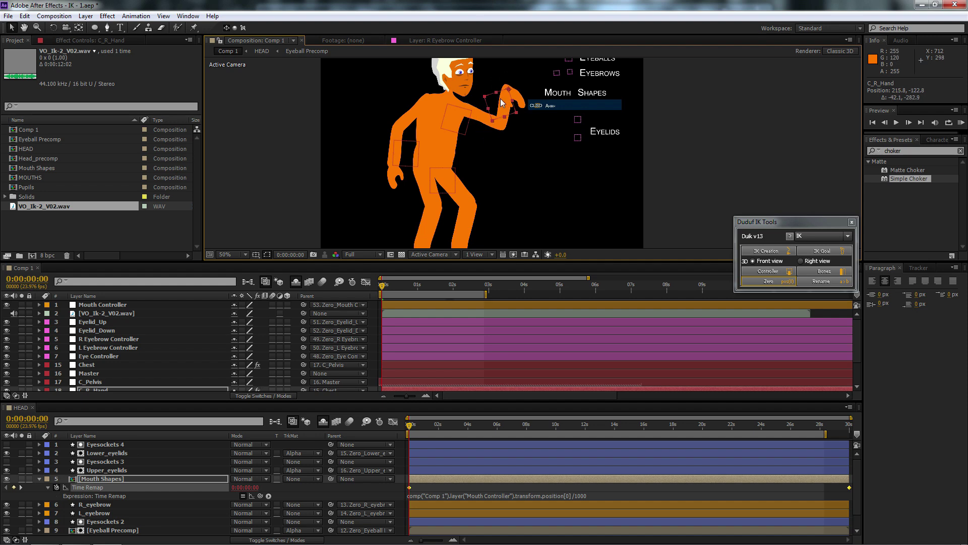